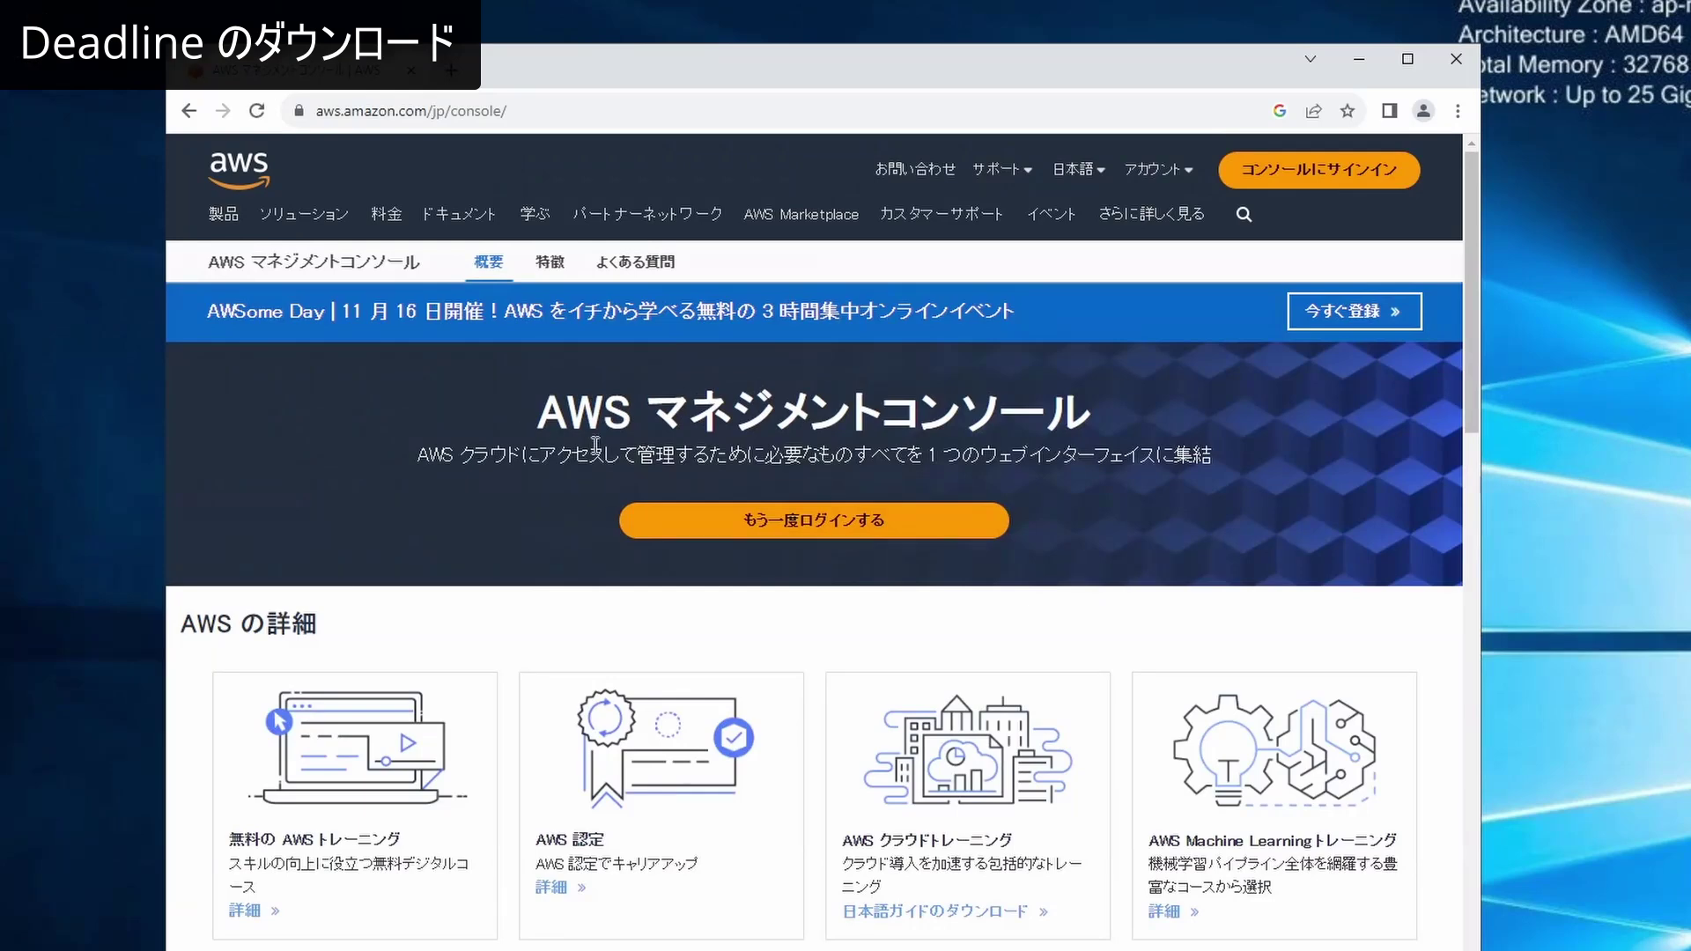
Step: Log back in to the AWS Management Console and open Nimble Studio by searching for "deadline"
click(782, 521)
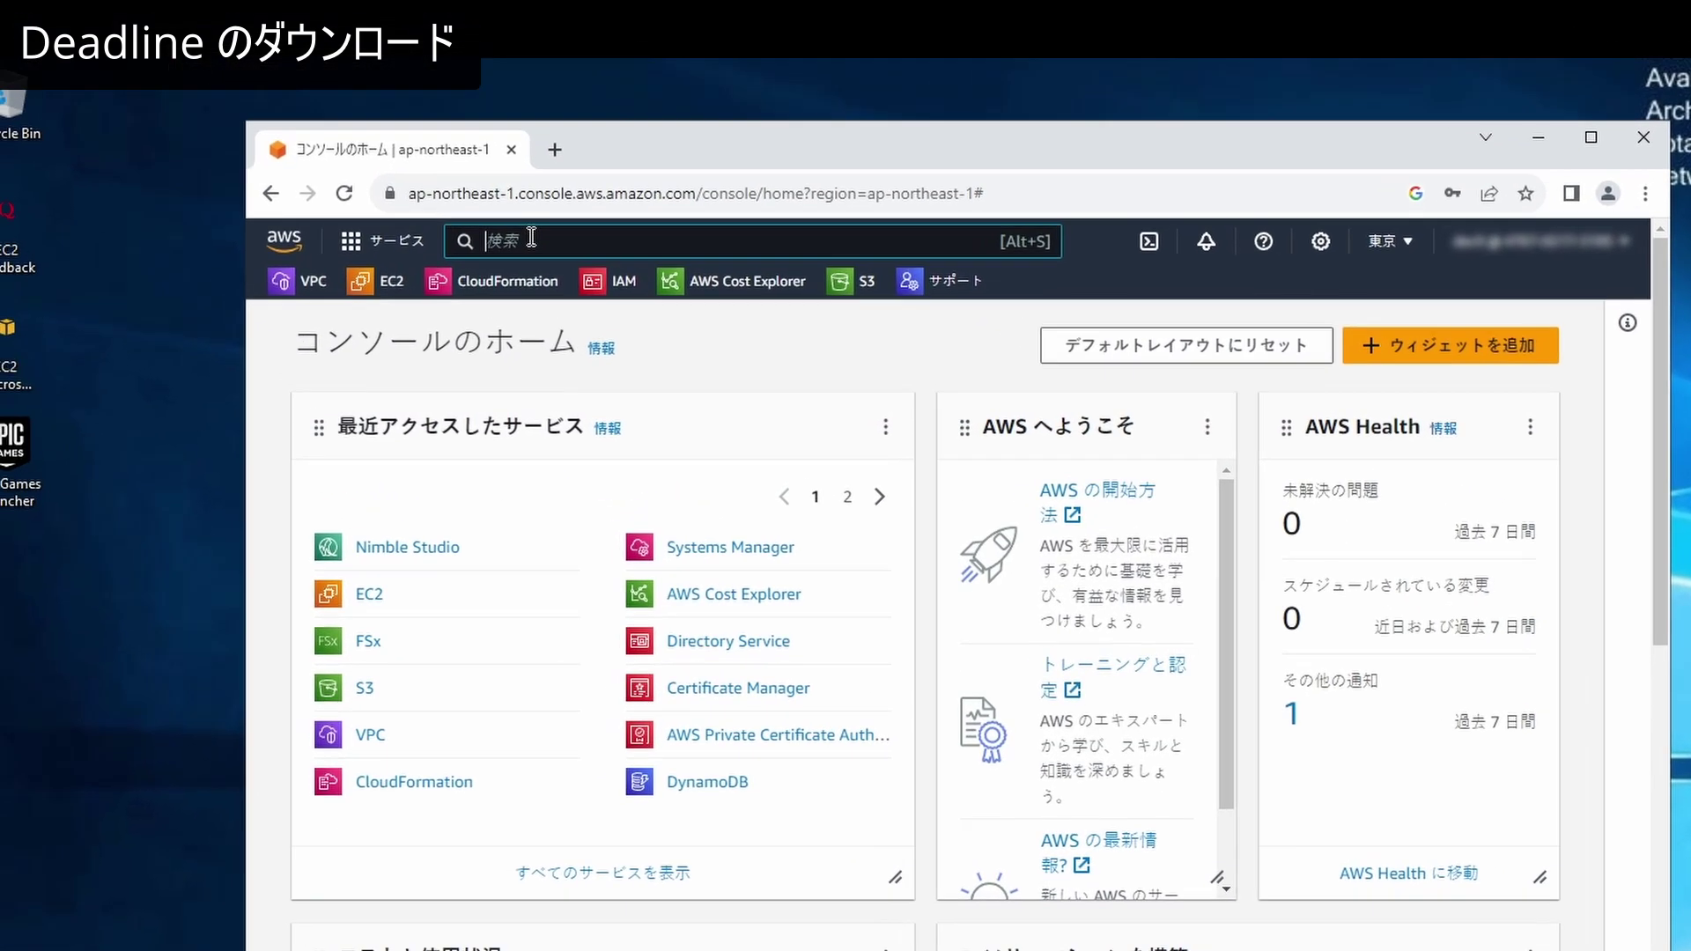
click(531, 238)
text(deadline)
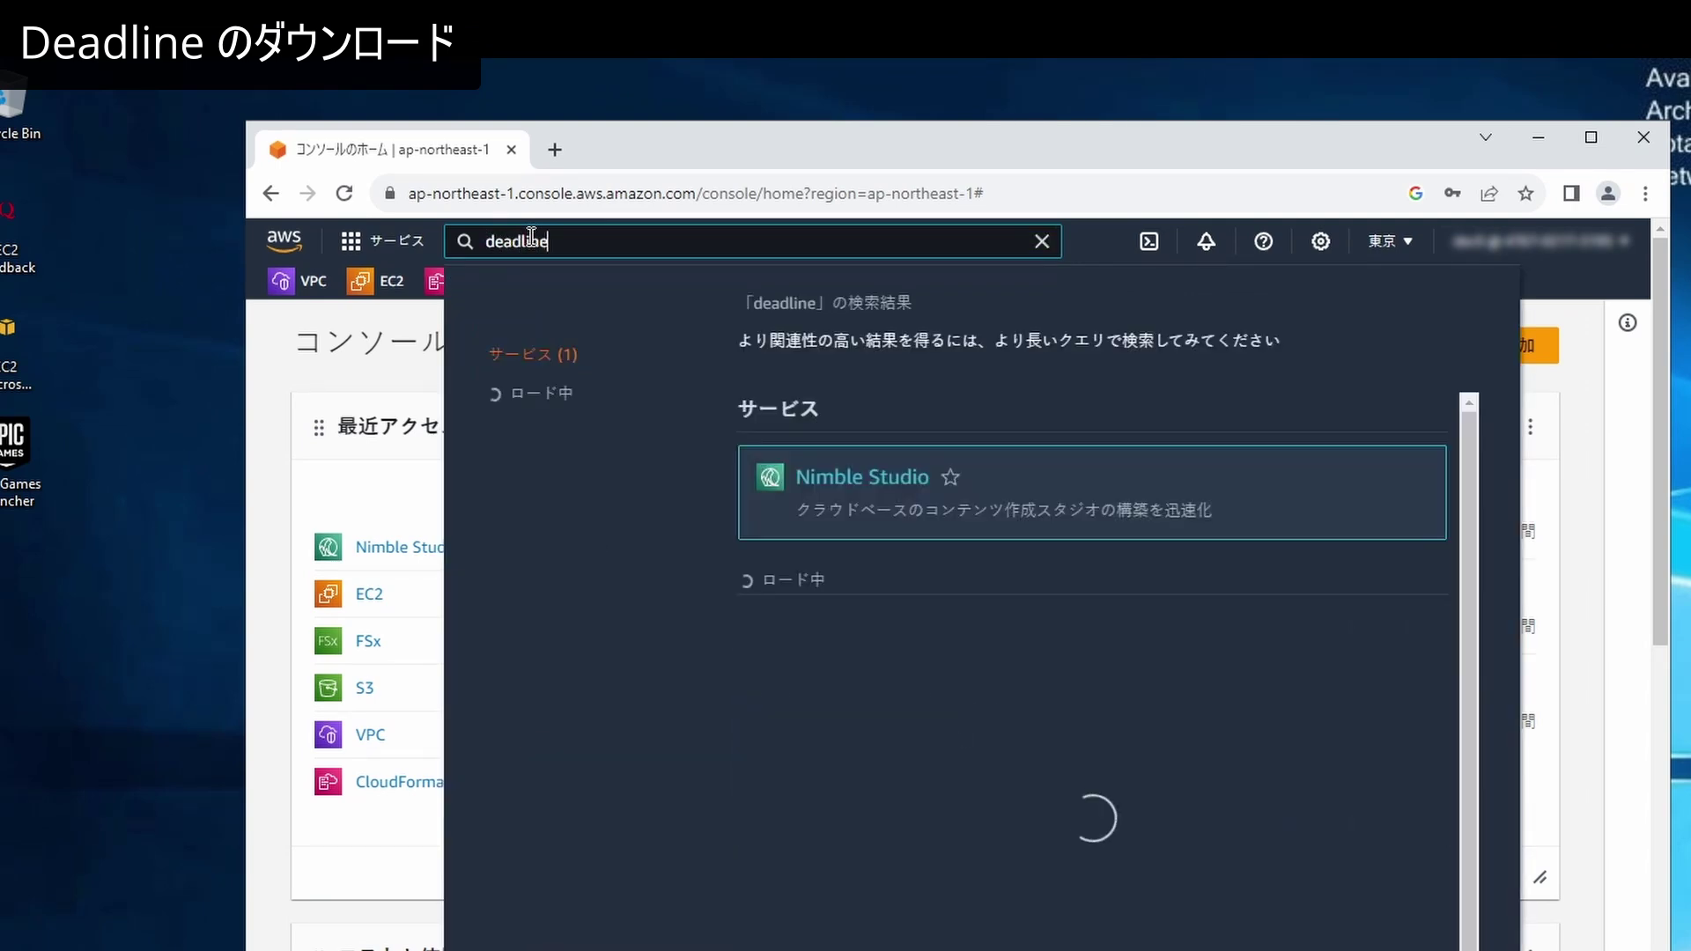
key(Return)
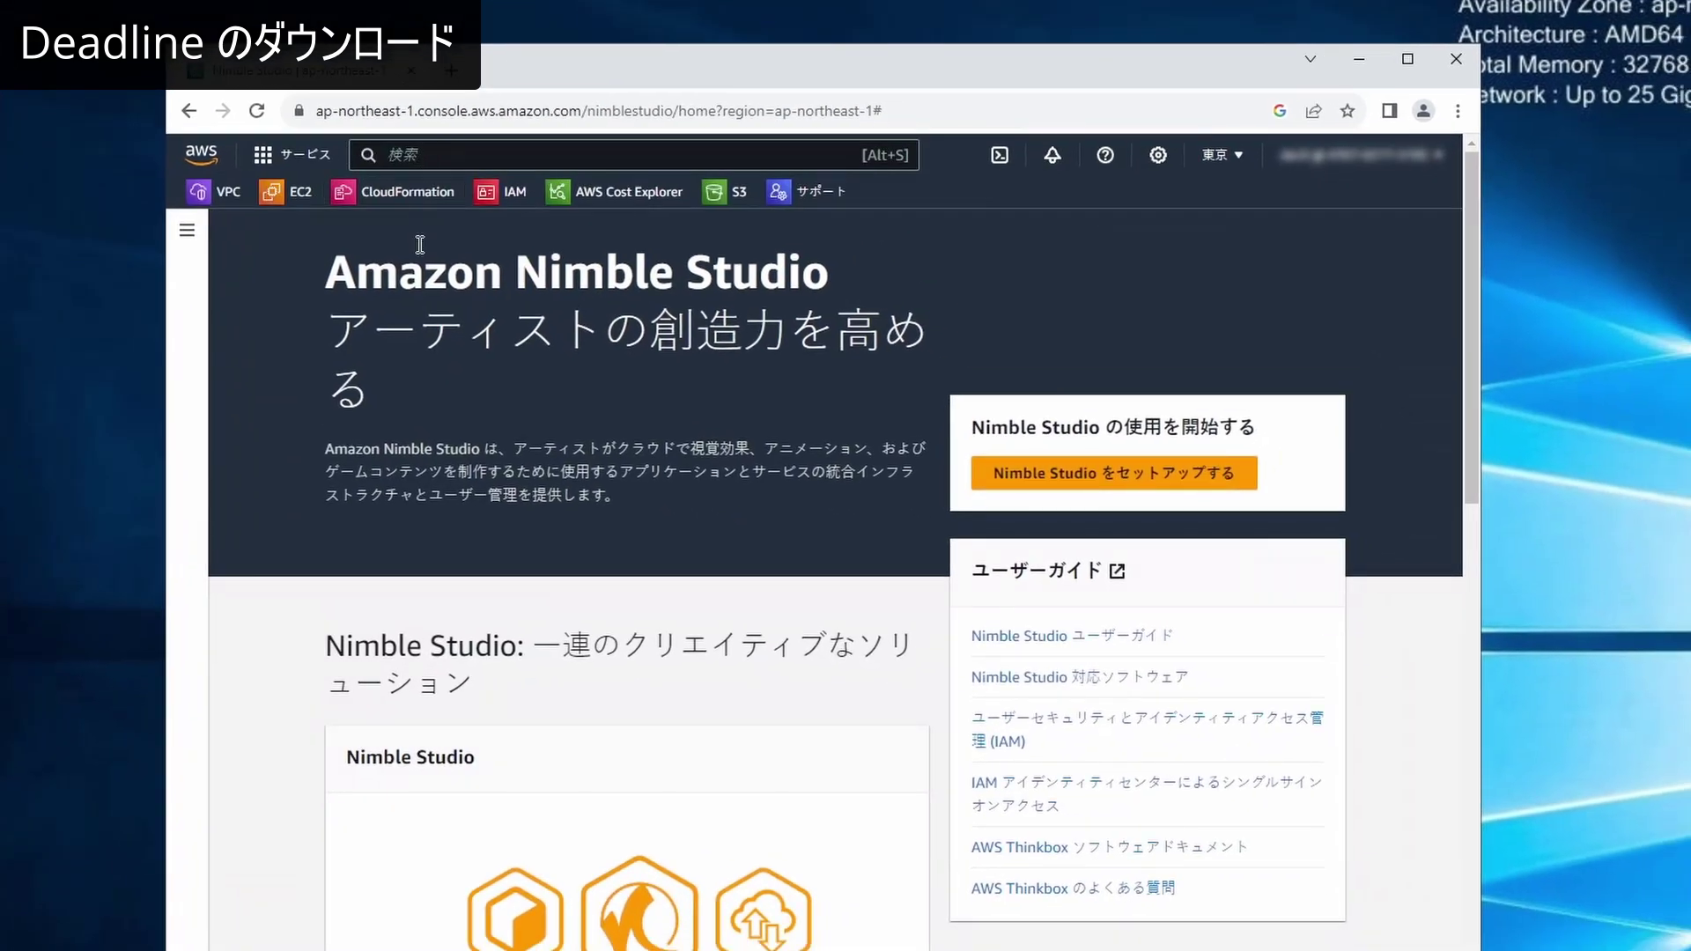
Step: Download the Windows installers for Deadline 10.3.0.15 from Nimble Studio's Thinkbox products page
click(186, 229)
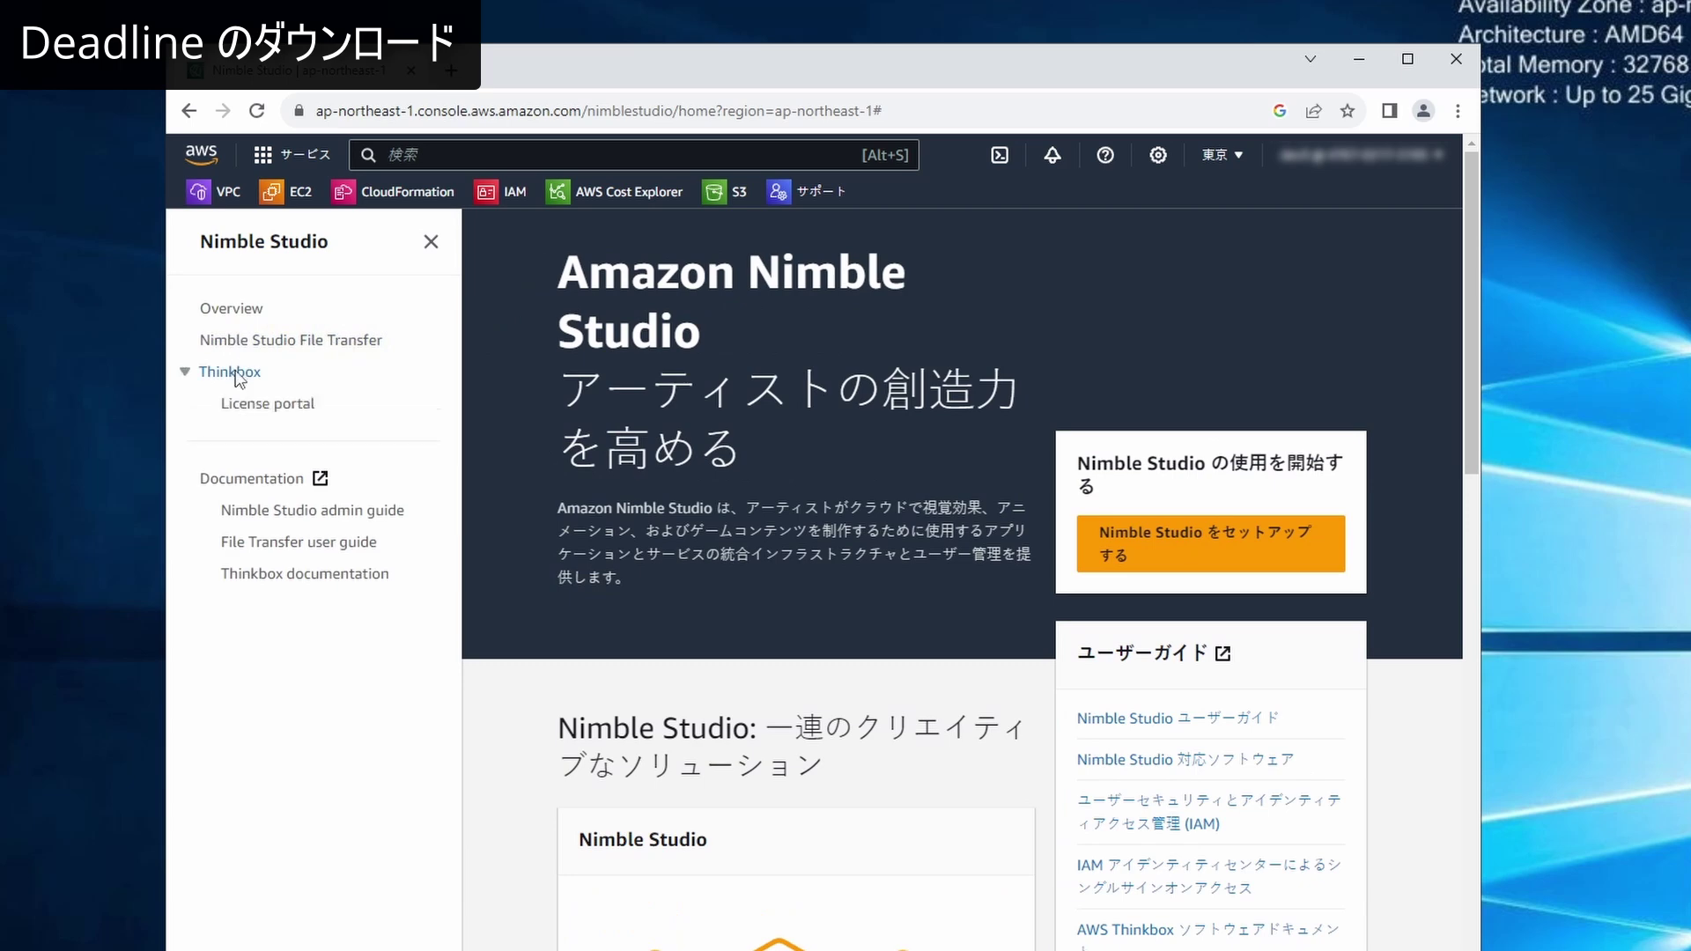
click(231, 372)
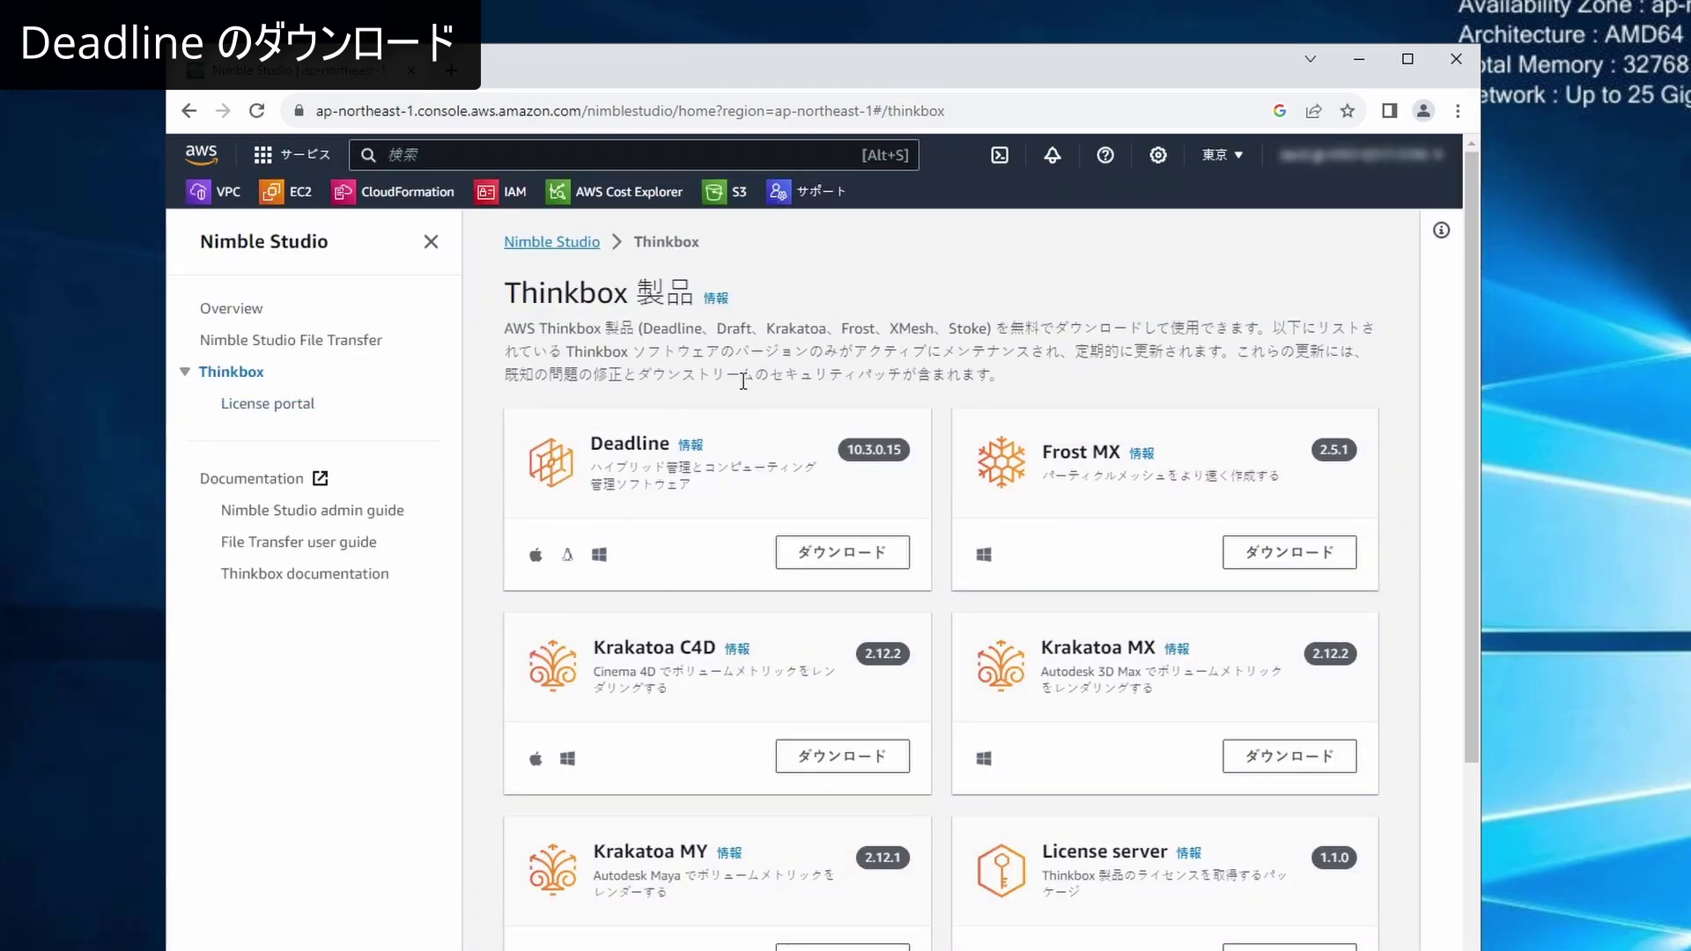
click(805, 556)
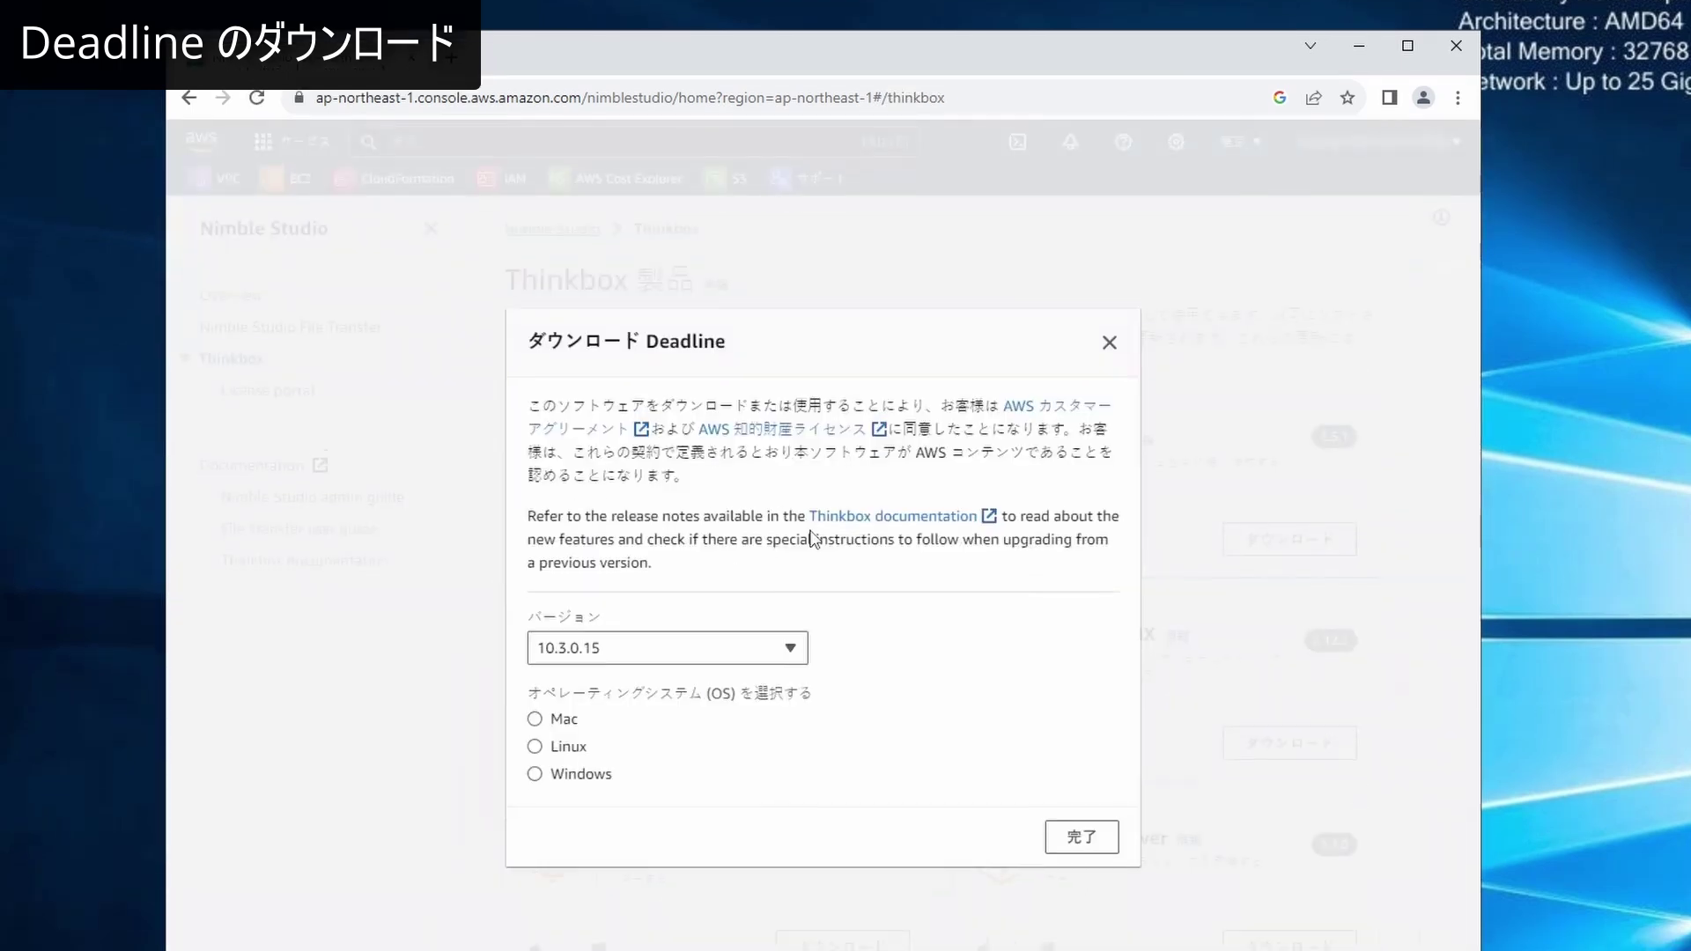
click(589, 690)
click(720, 707)
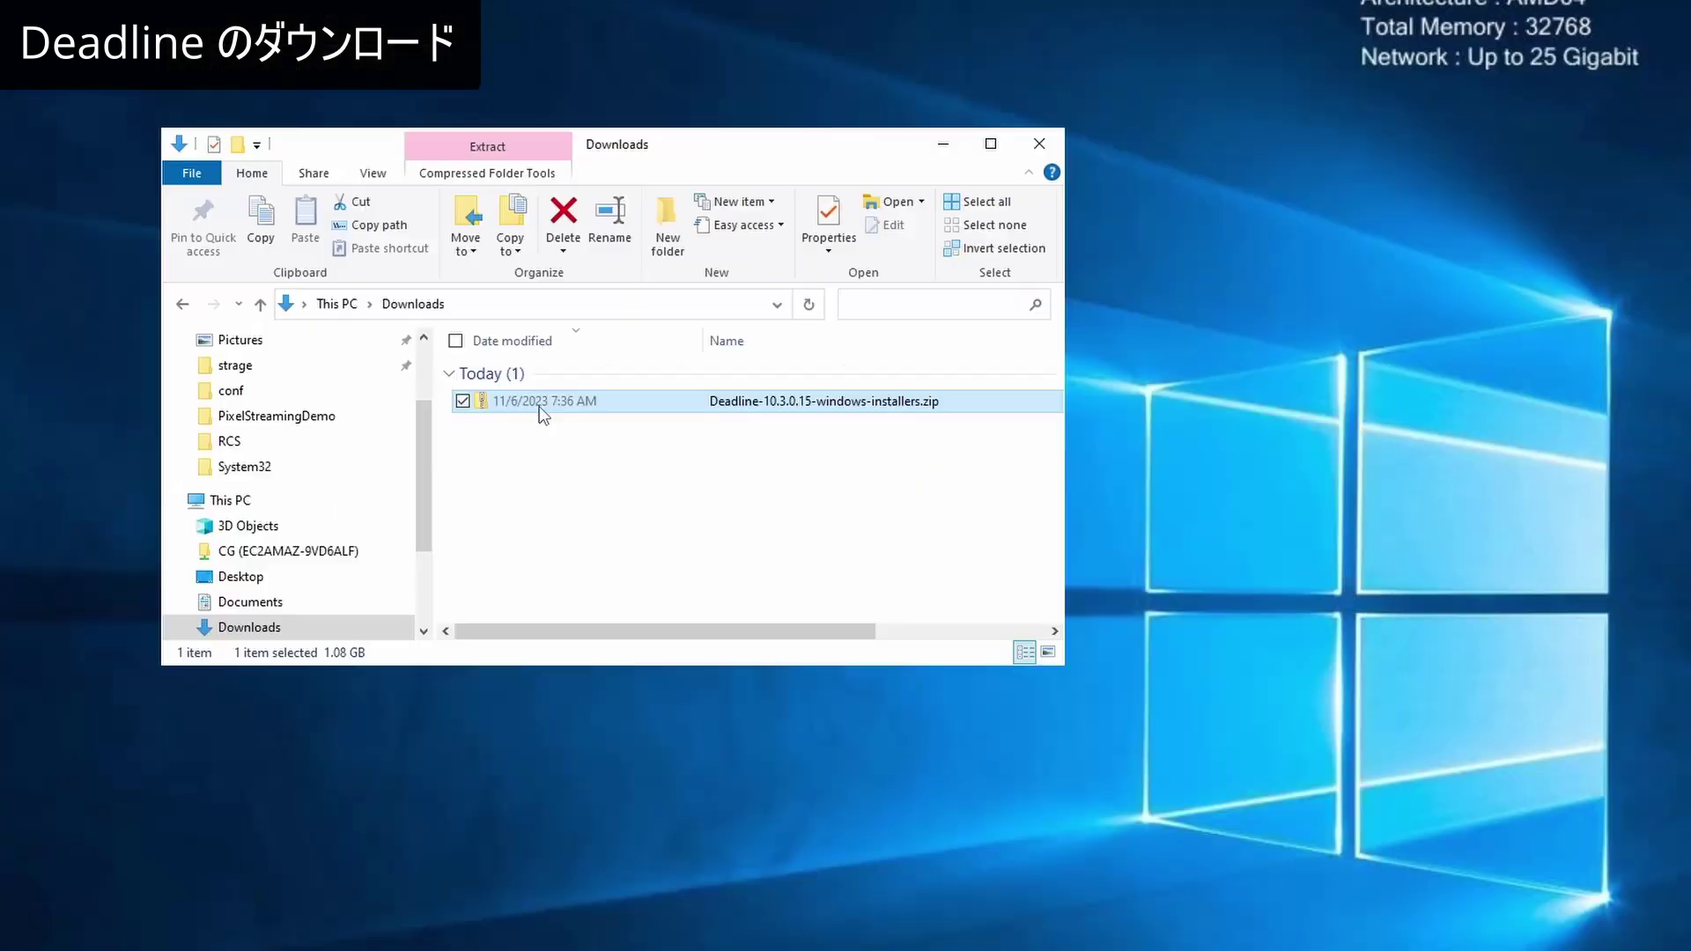
Step: Extract Deadline-10.3.0.15-windows-installers.zip into the suggested folder in Downloads, showing the extracted files when complete
right_click(539, 404)
click(346, 474)
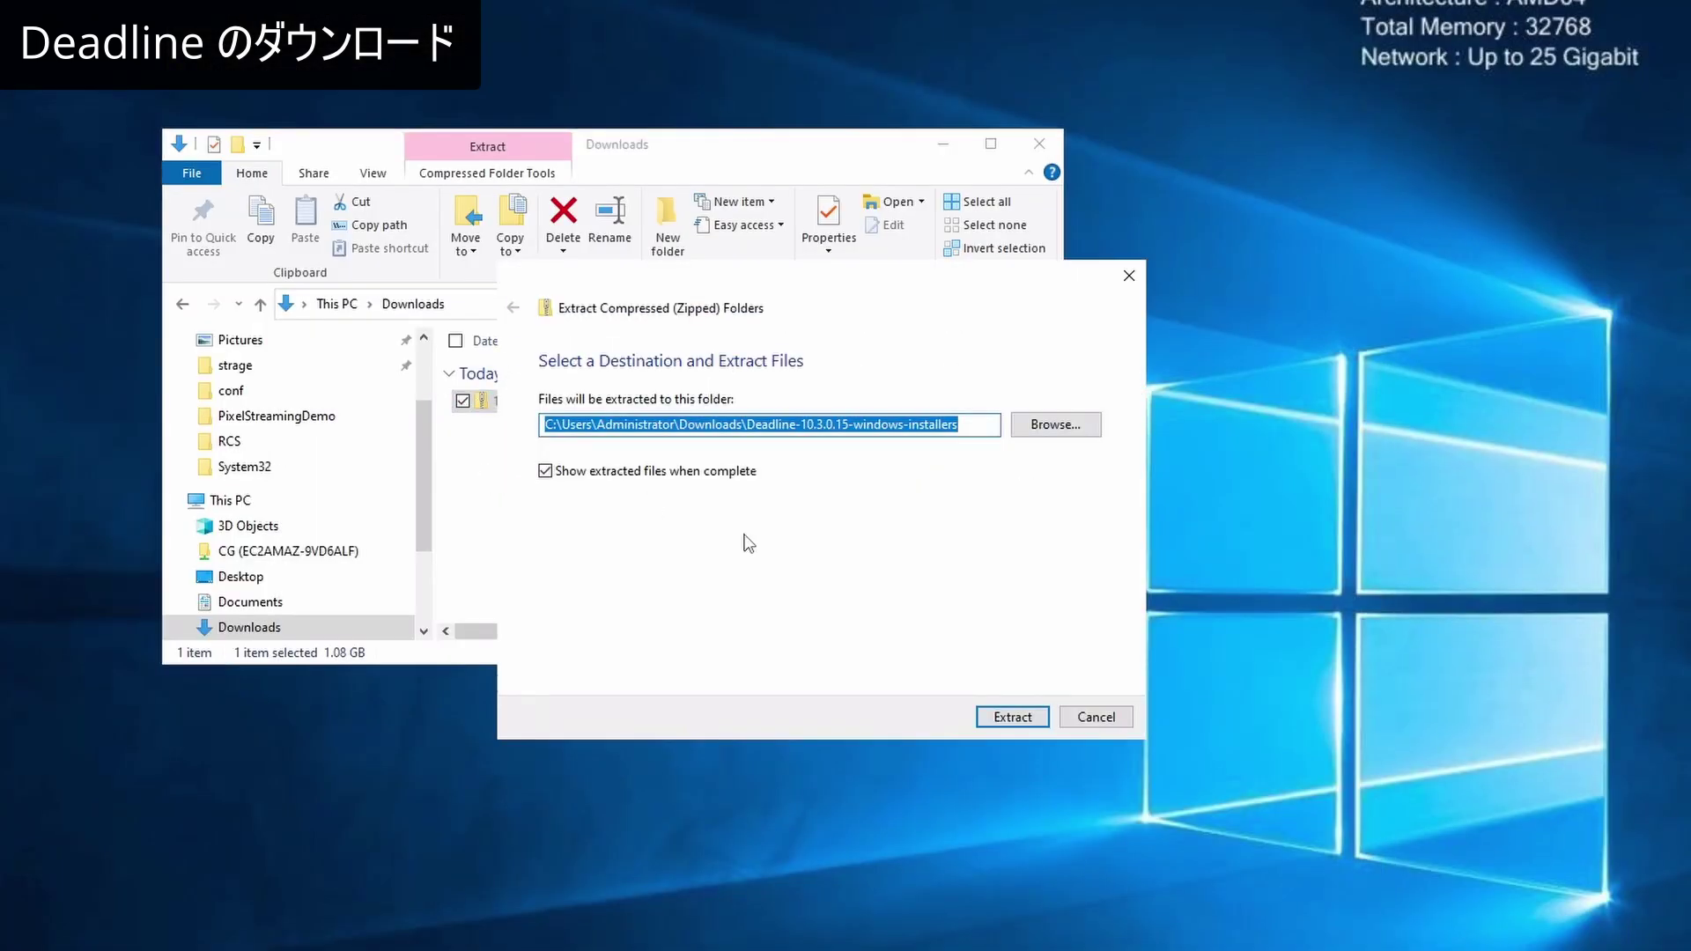
click(1011, 715)
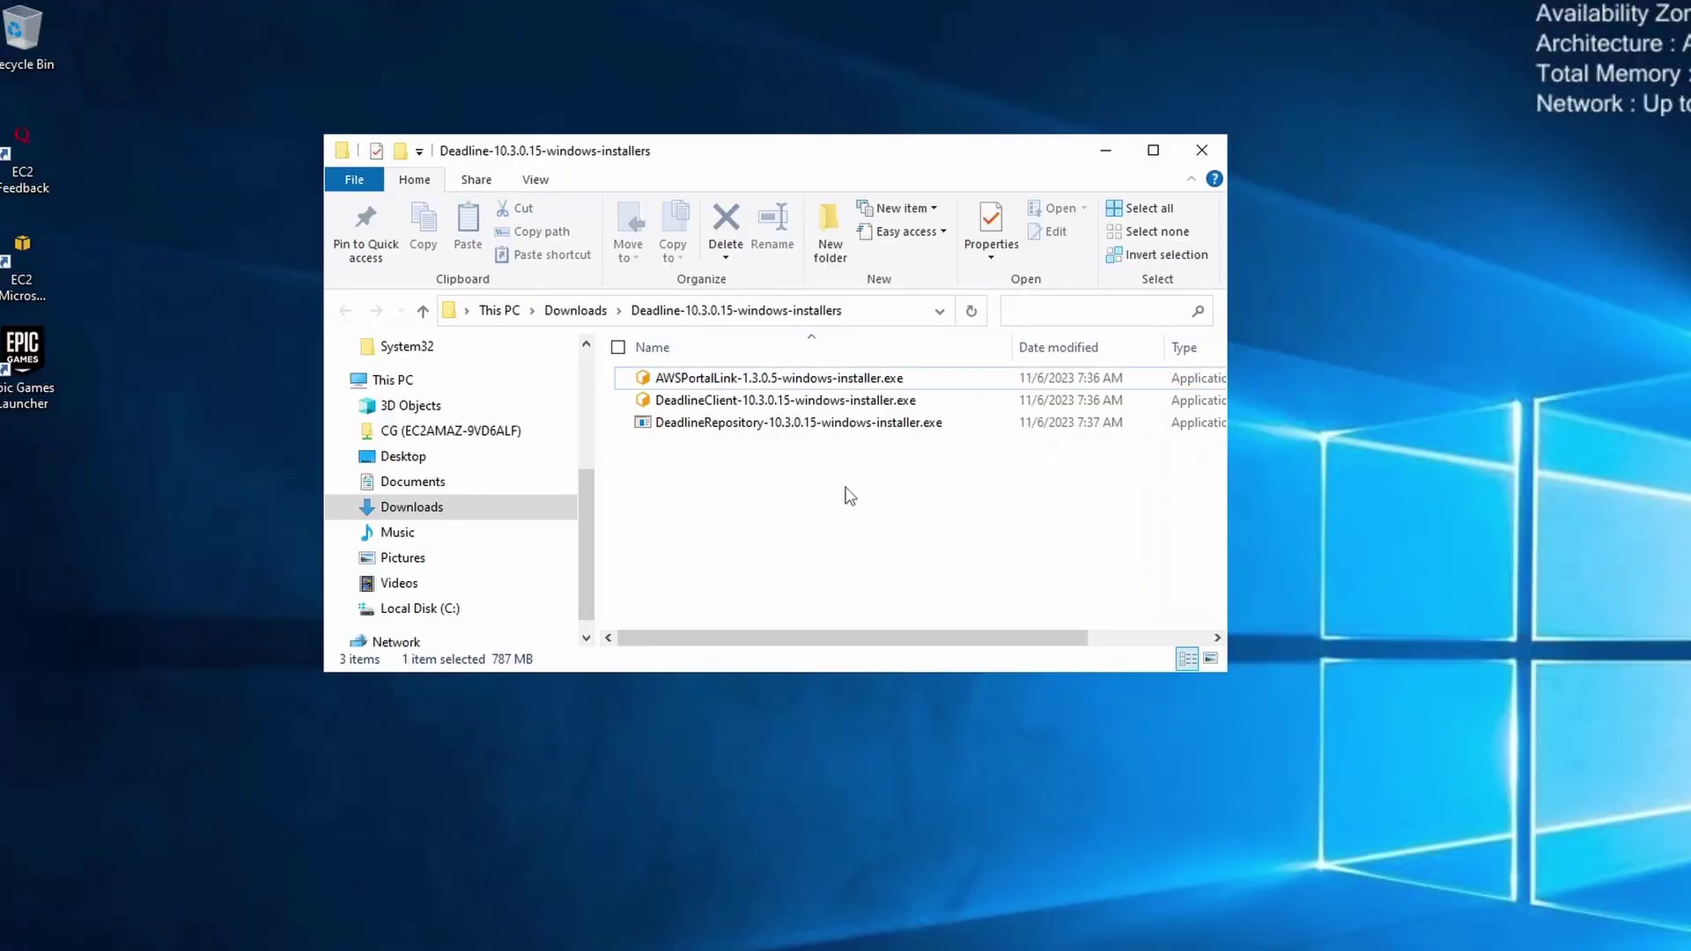
Step: Launch the DeadlineRepository-10.3.0.15 installer, accept its license agreement and continue to the database type selection
click(837, 427)
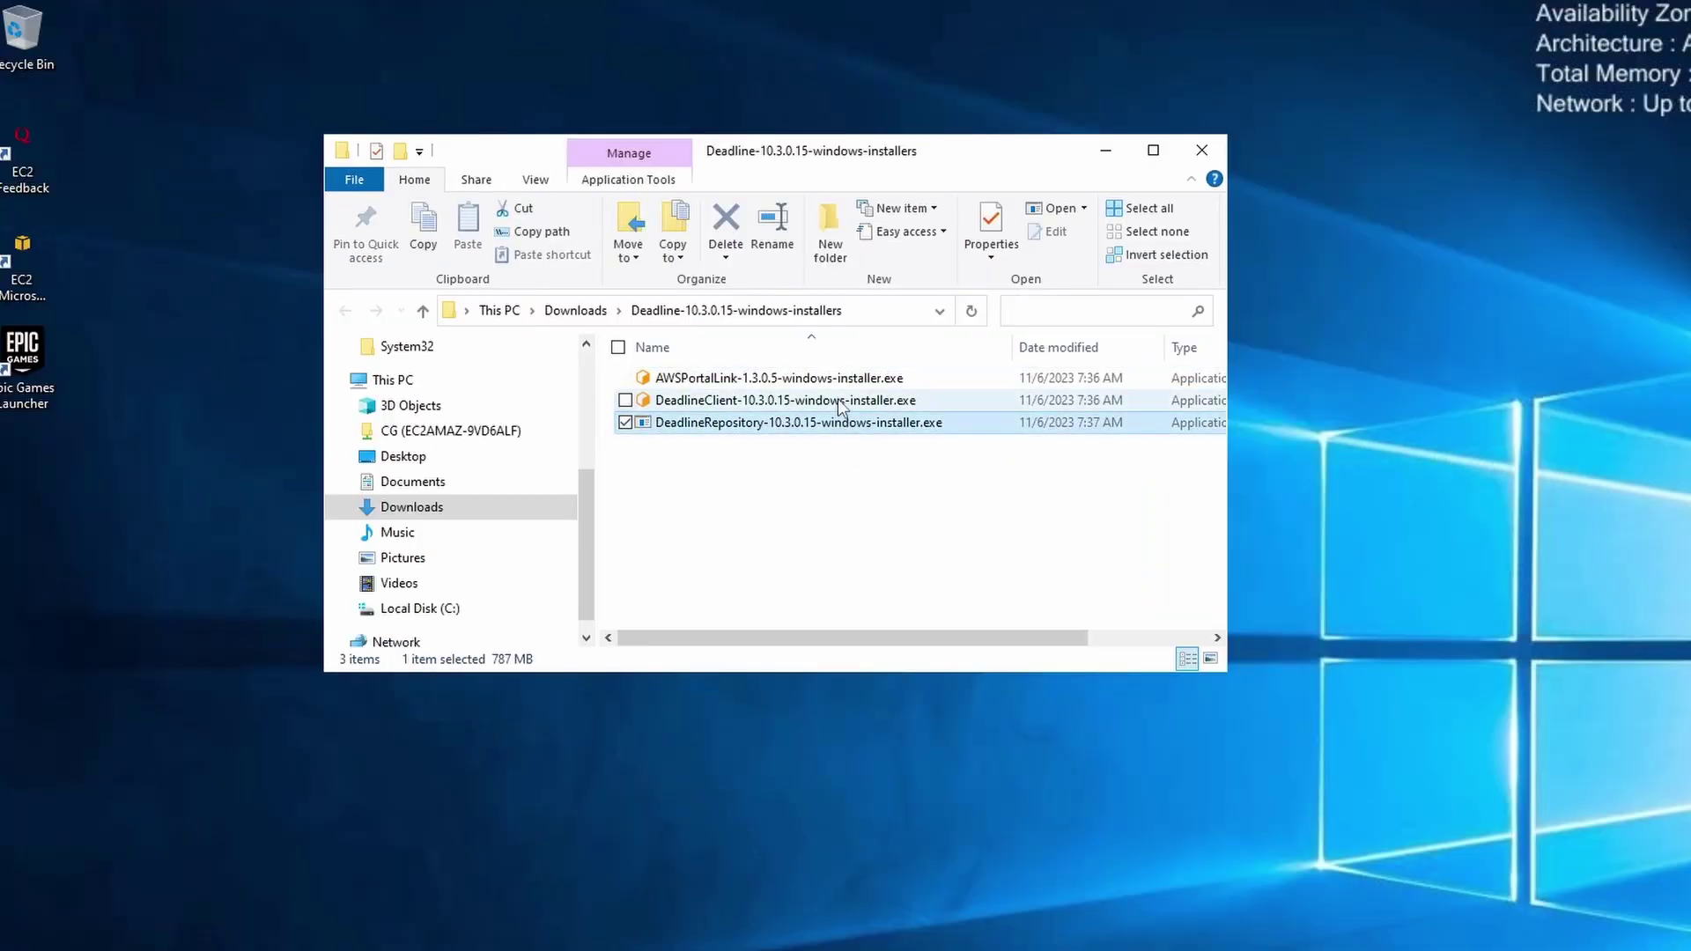
click(838, 398)
click(838, 421)
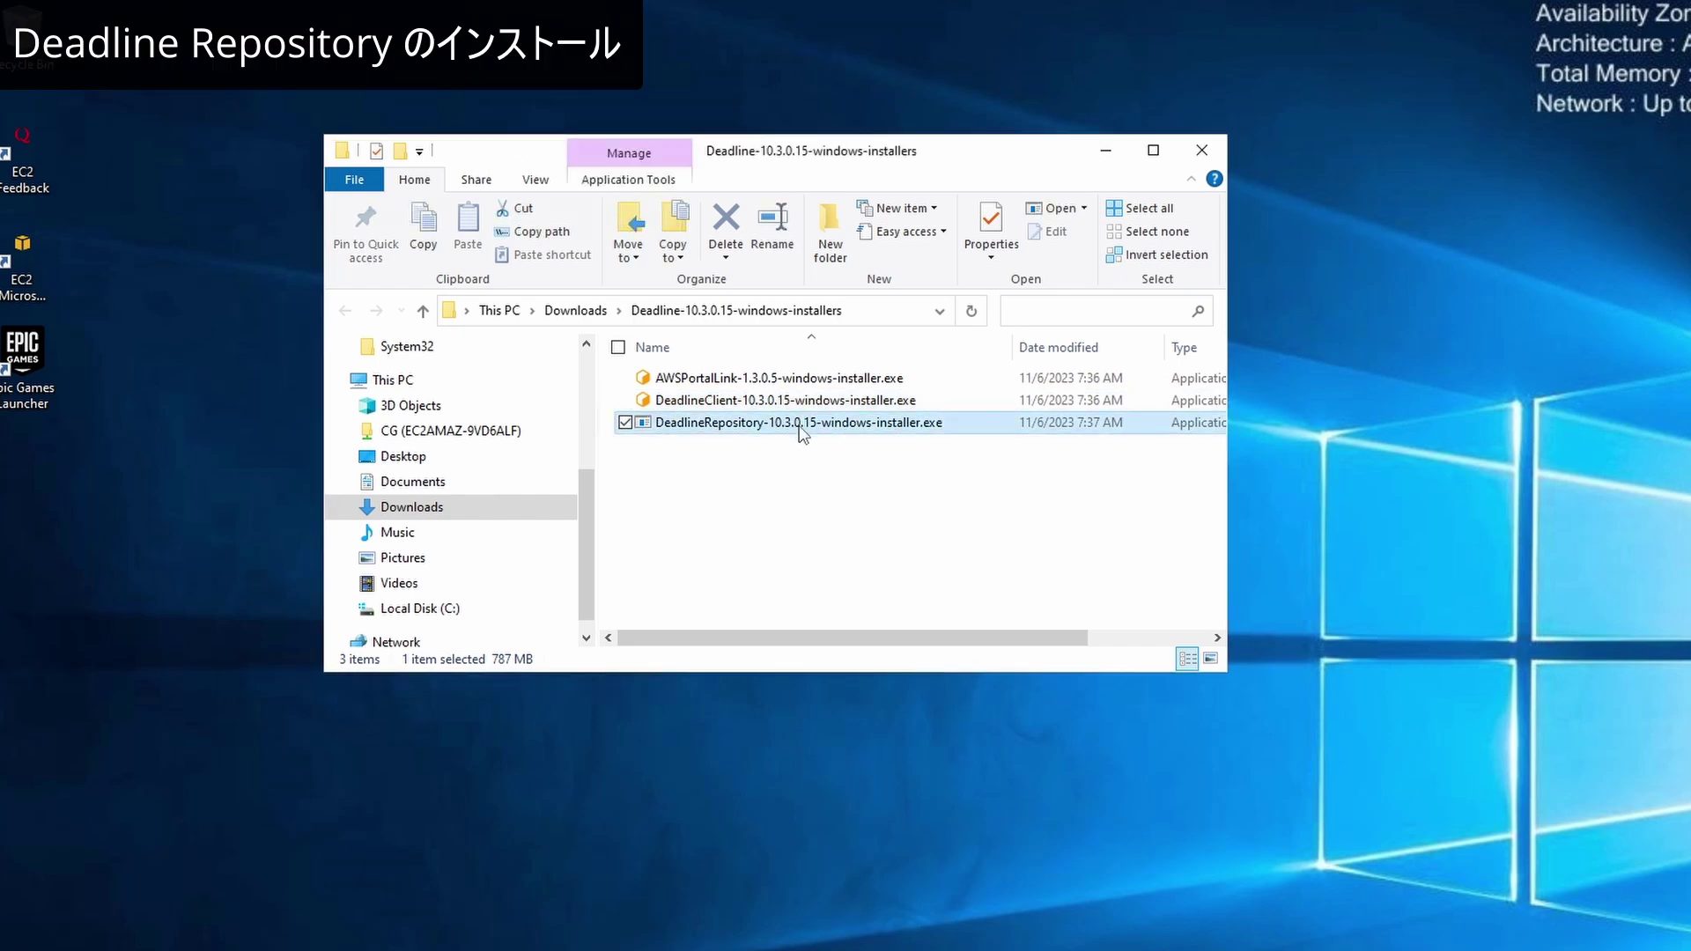
double_click(801, 423)
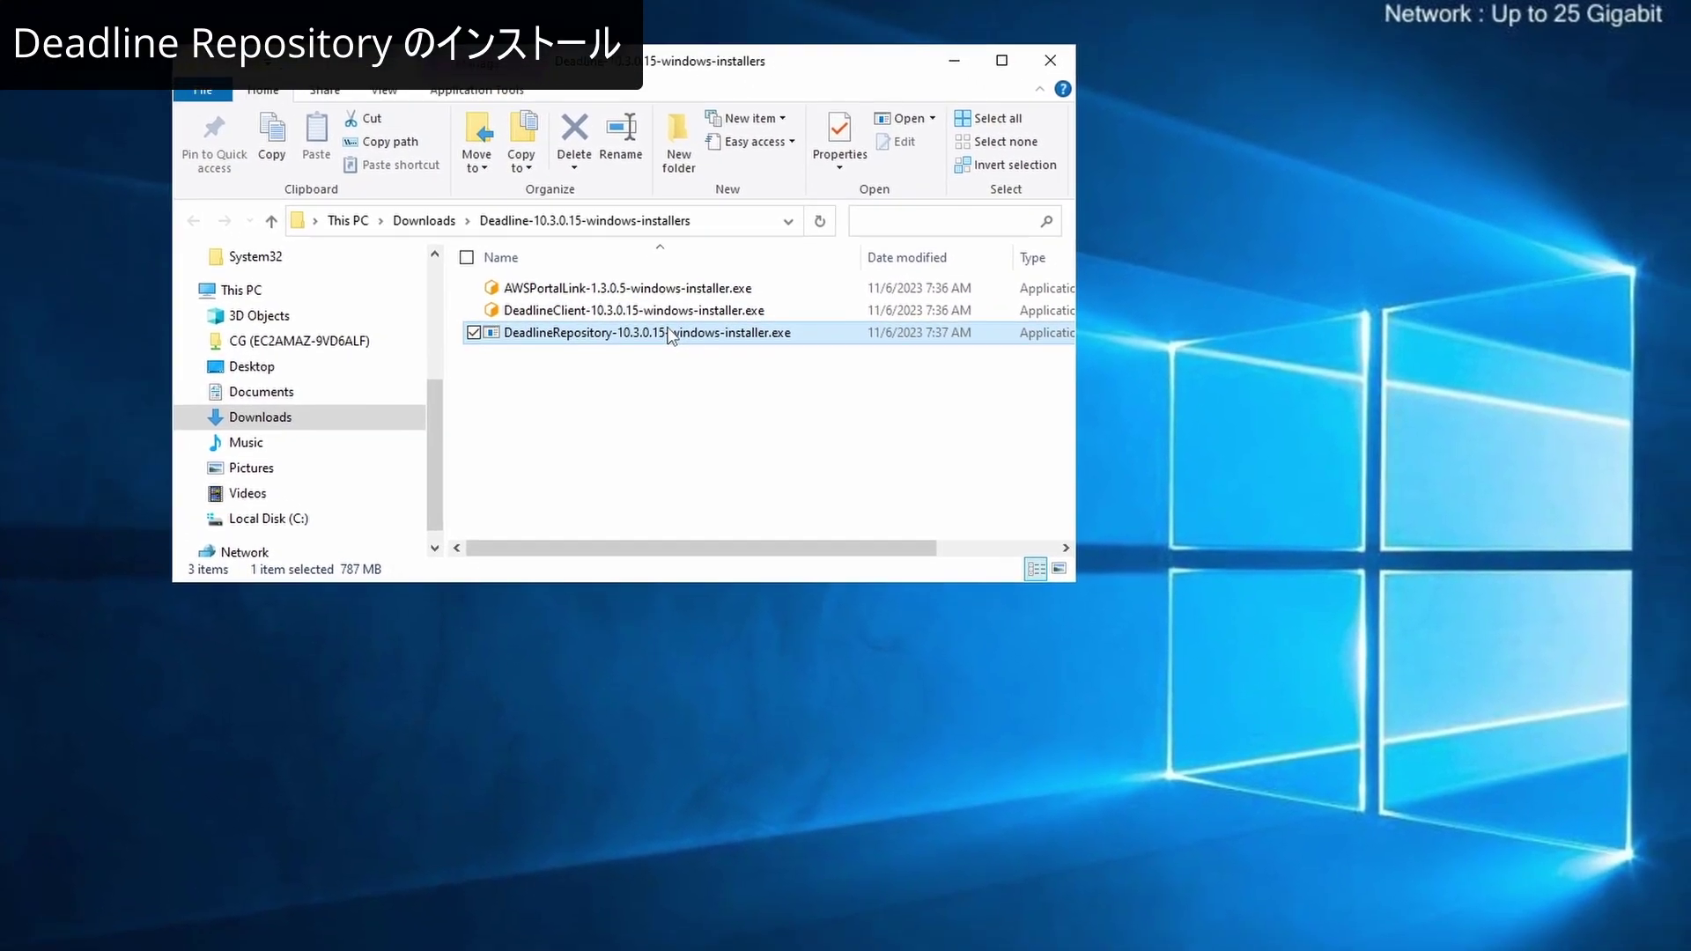
click(1182, 745)
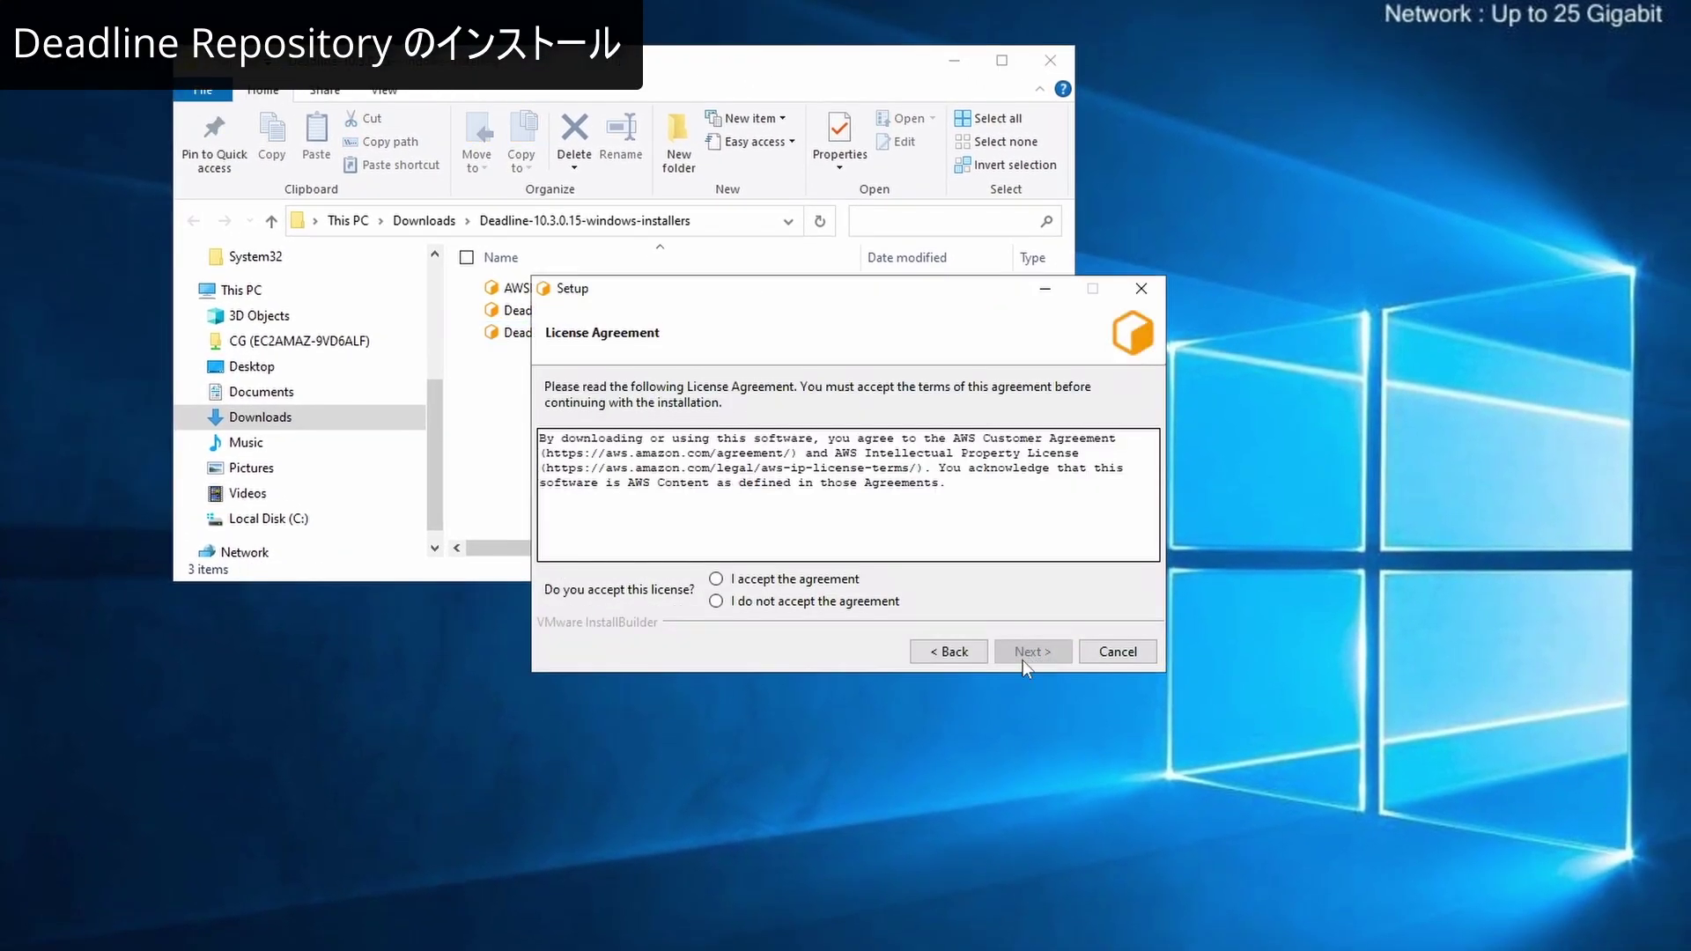
click(803, 583)
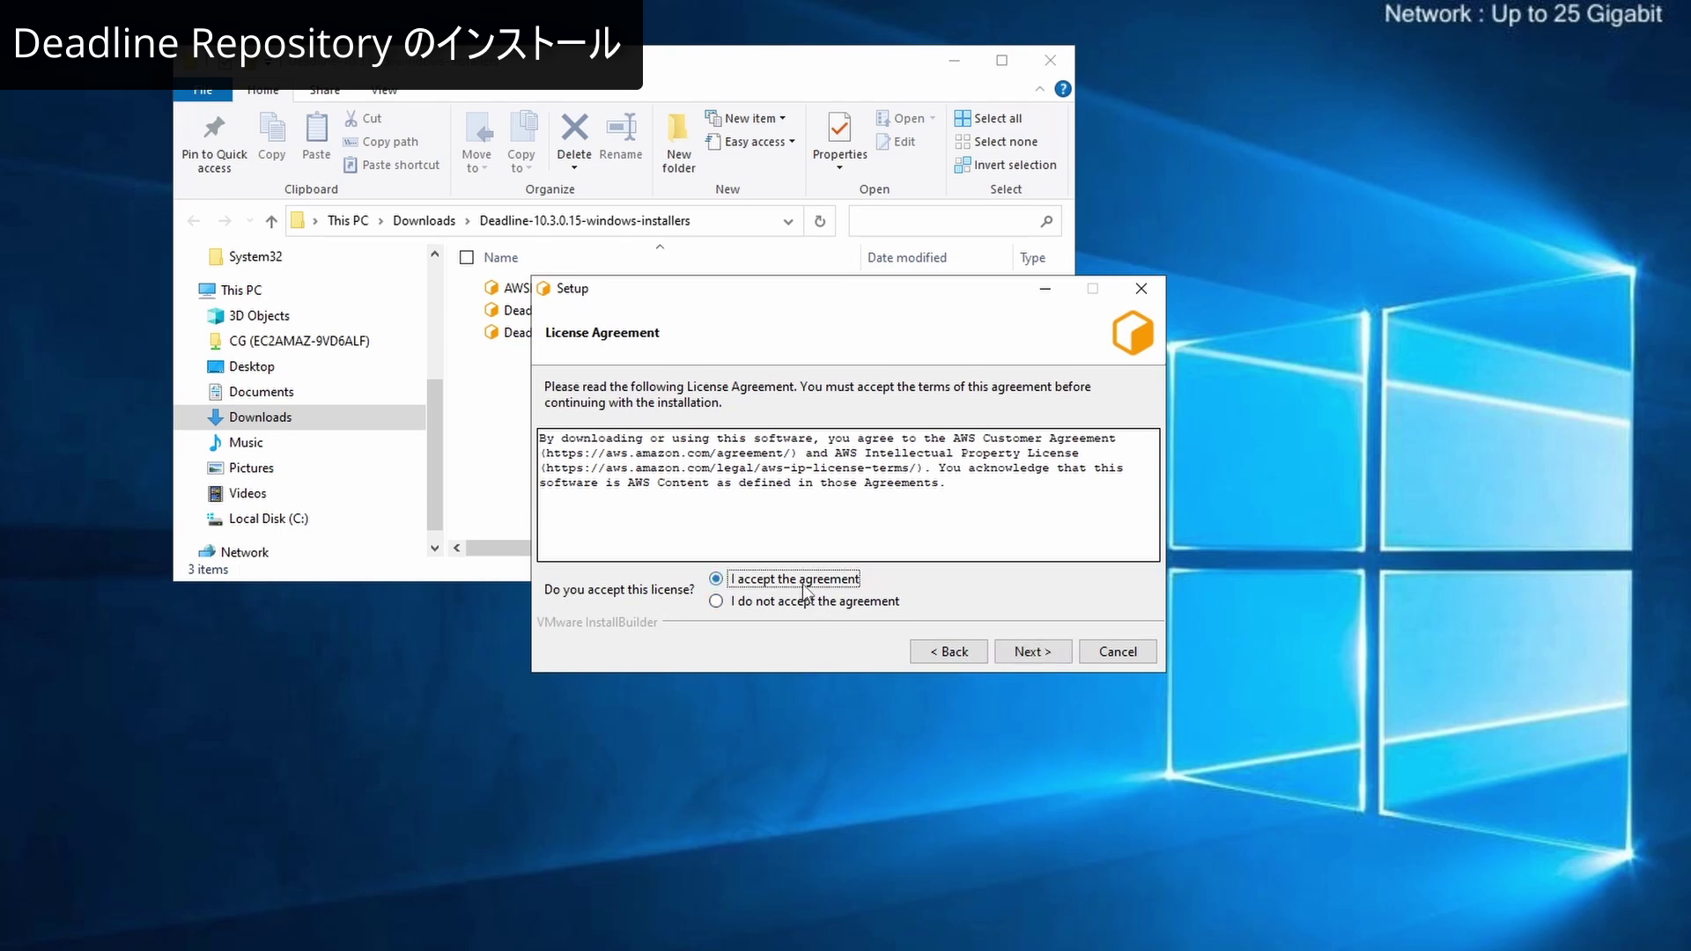
click(1026, 653)
click(1042, 651)
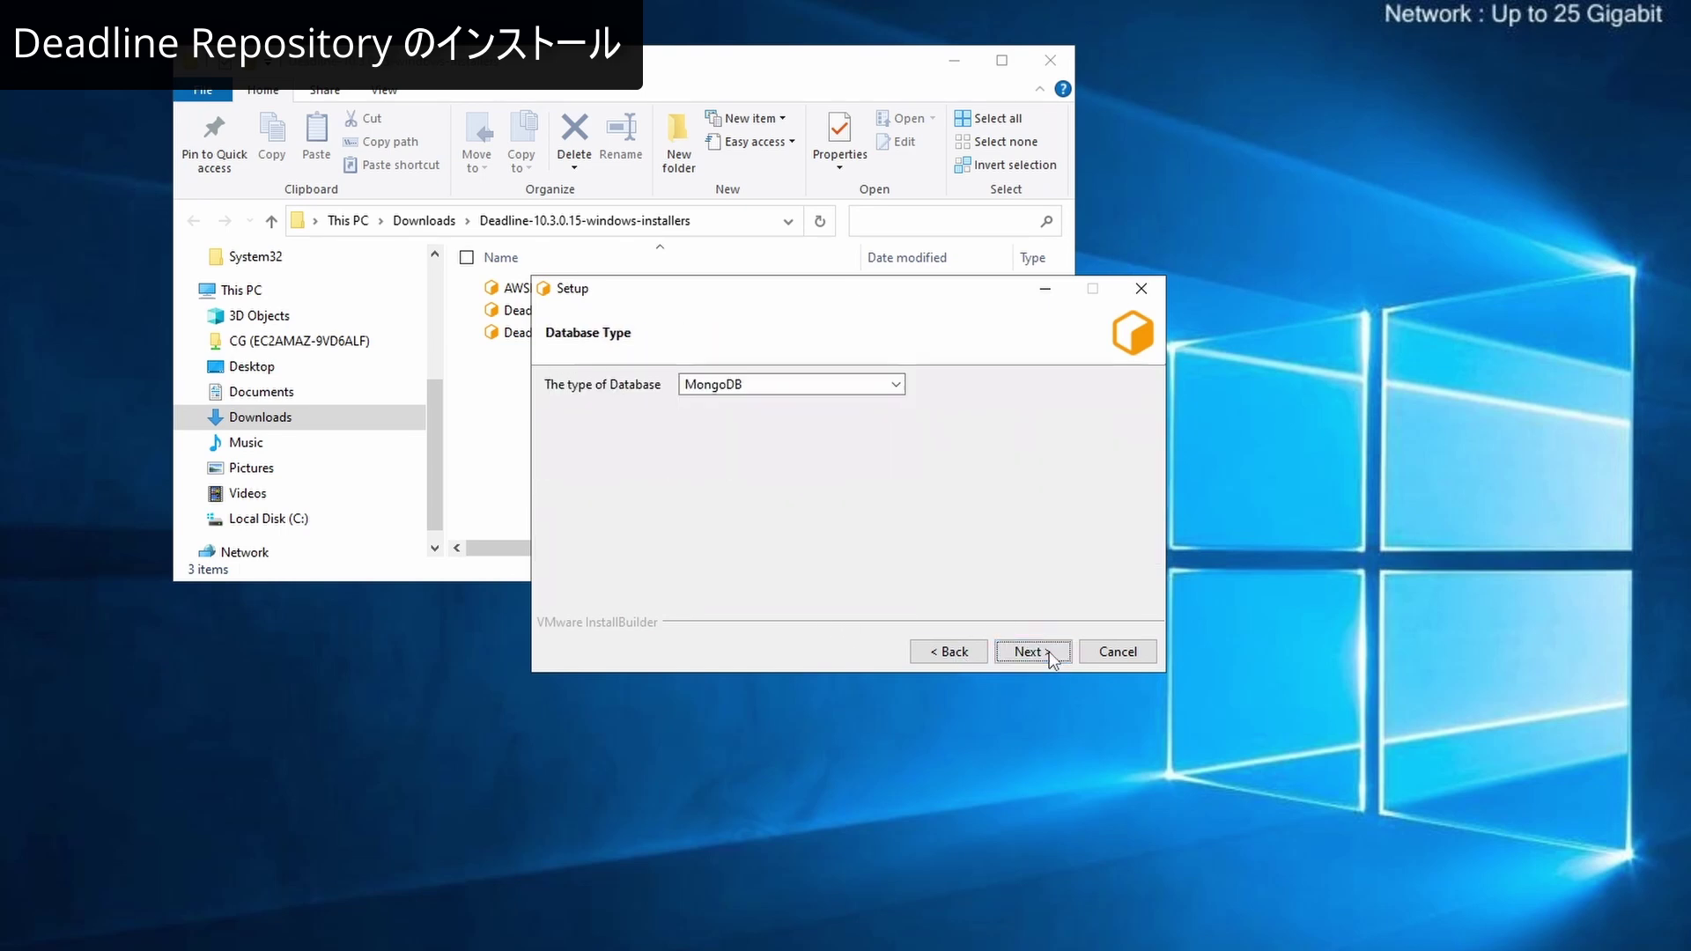
Step: Keep MongoDB as the database type, choose to install a new MongoDB database on this machine and accept its license
click(1032, 656)
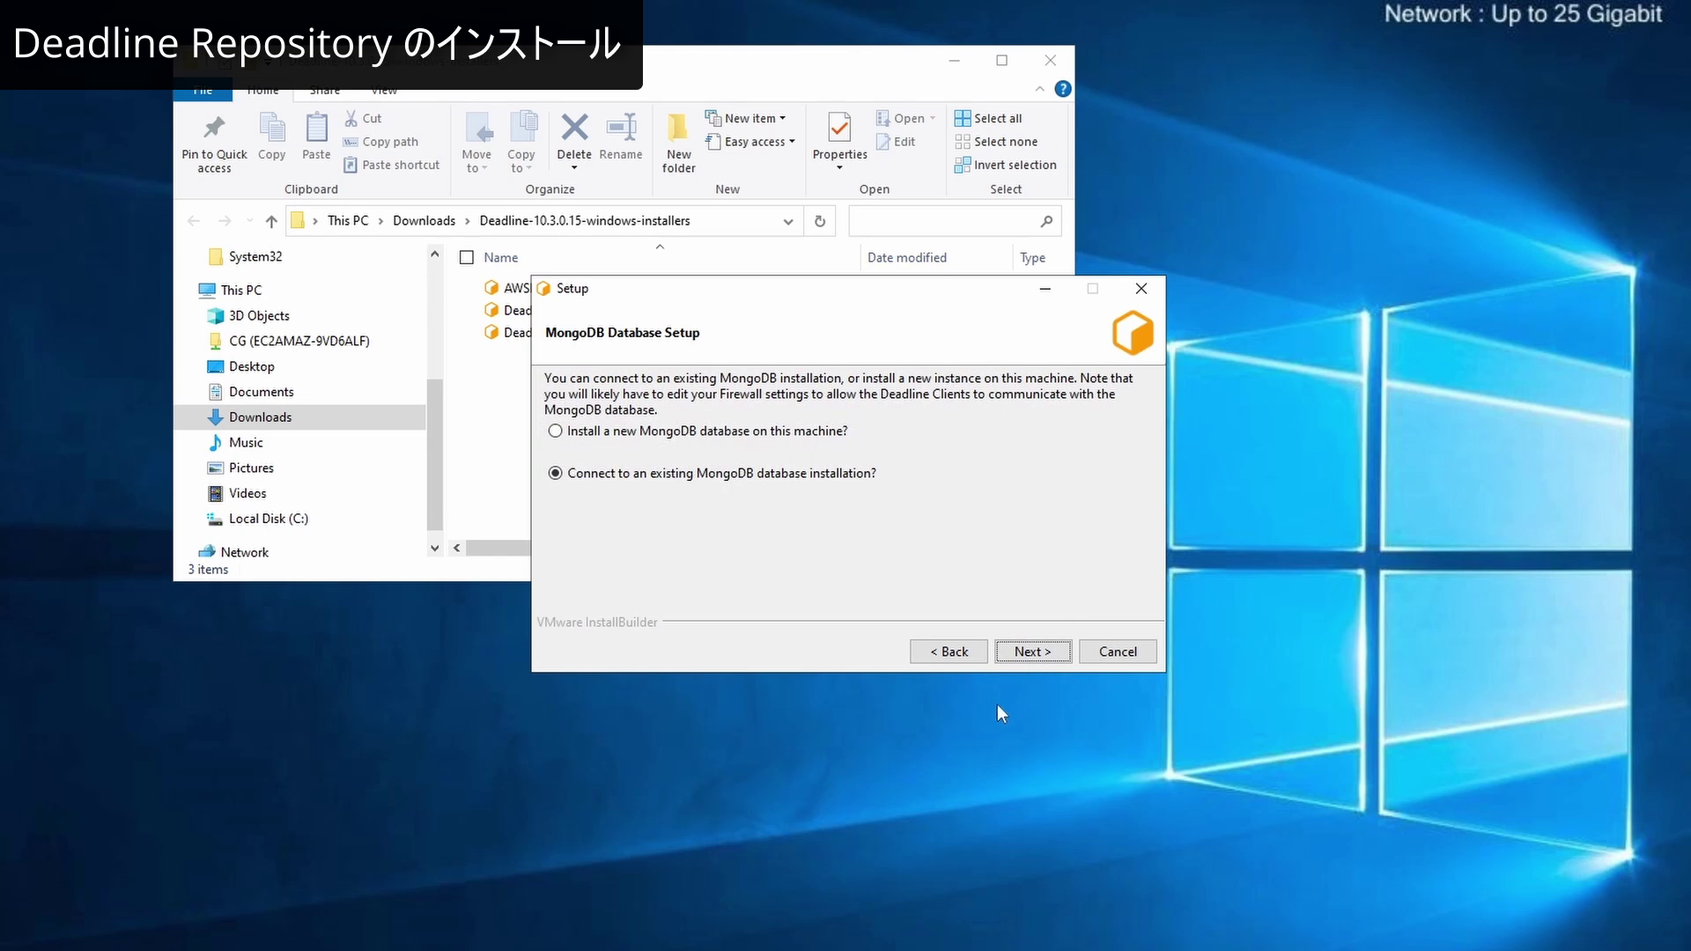
click(681, 433)
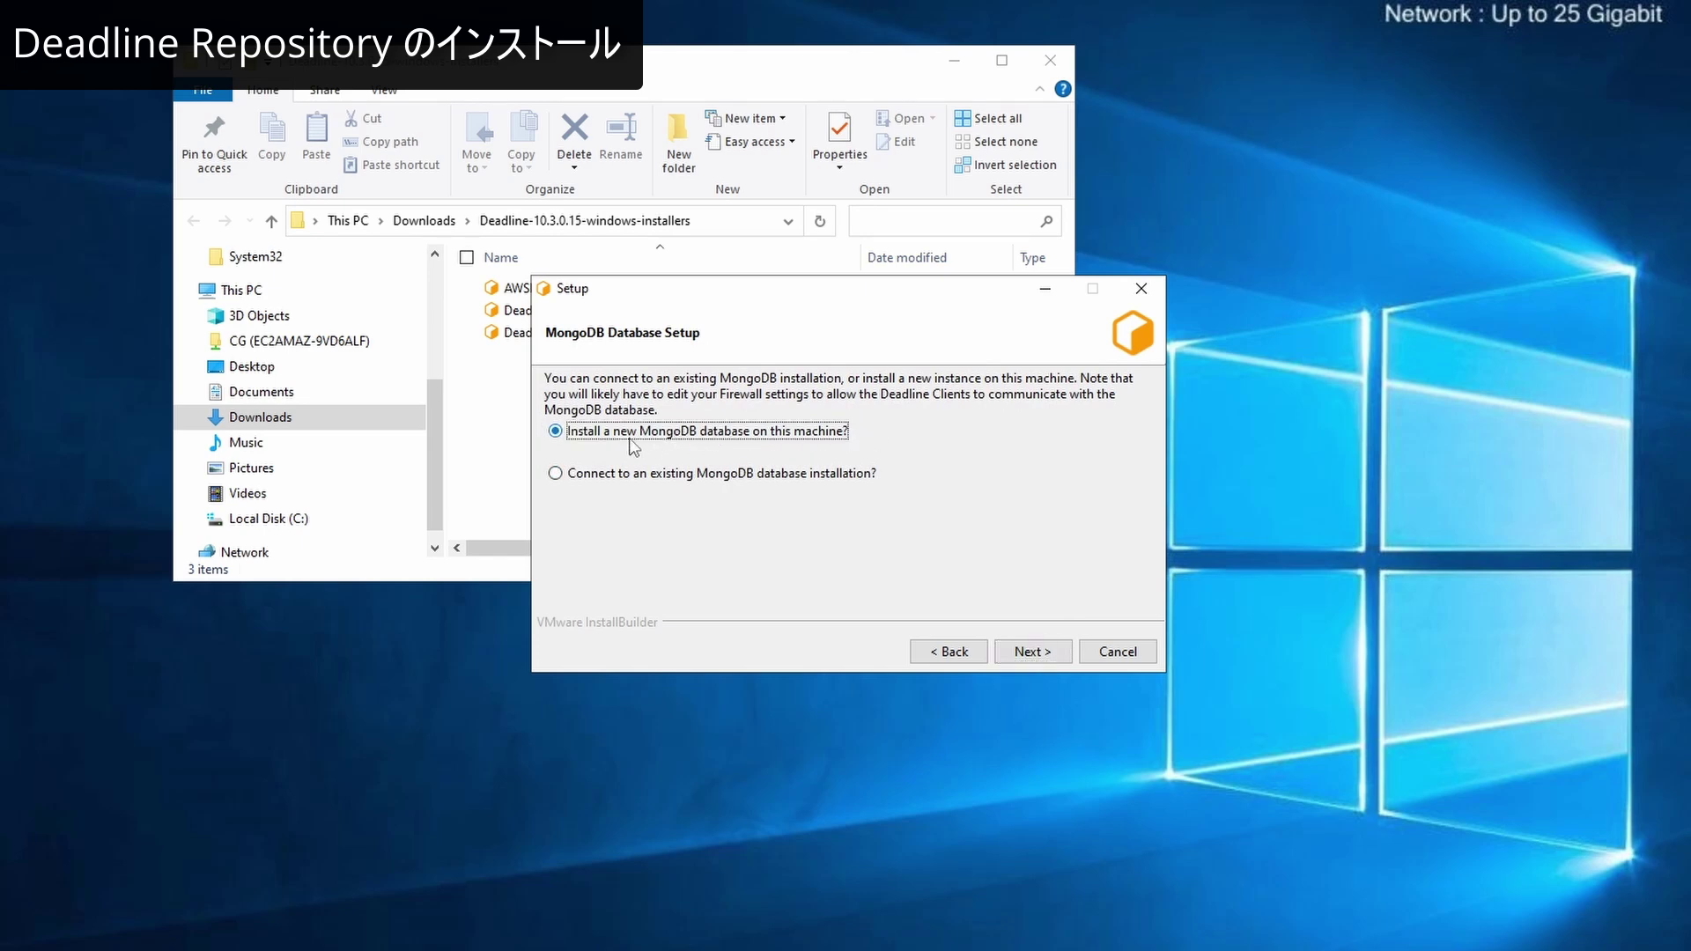
click(1035, 653)
click(1041, 656)
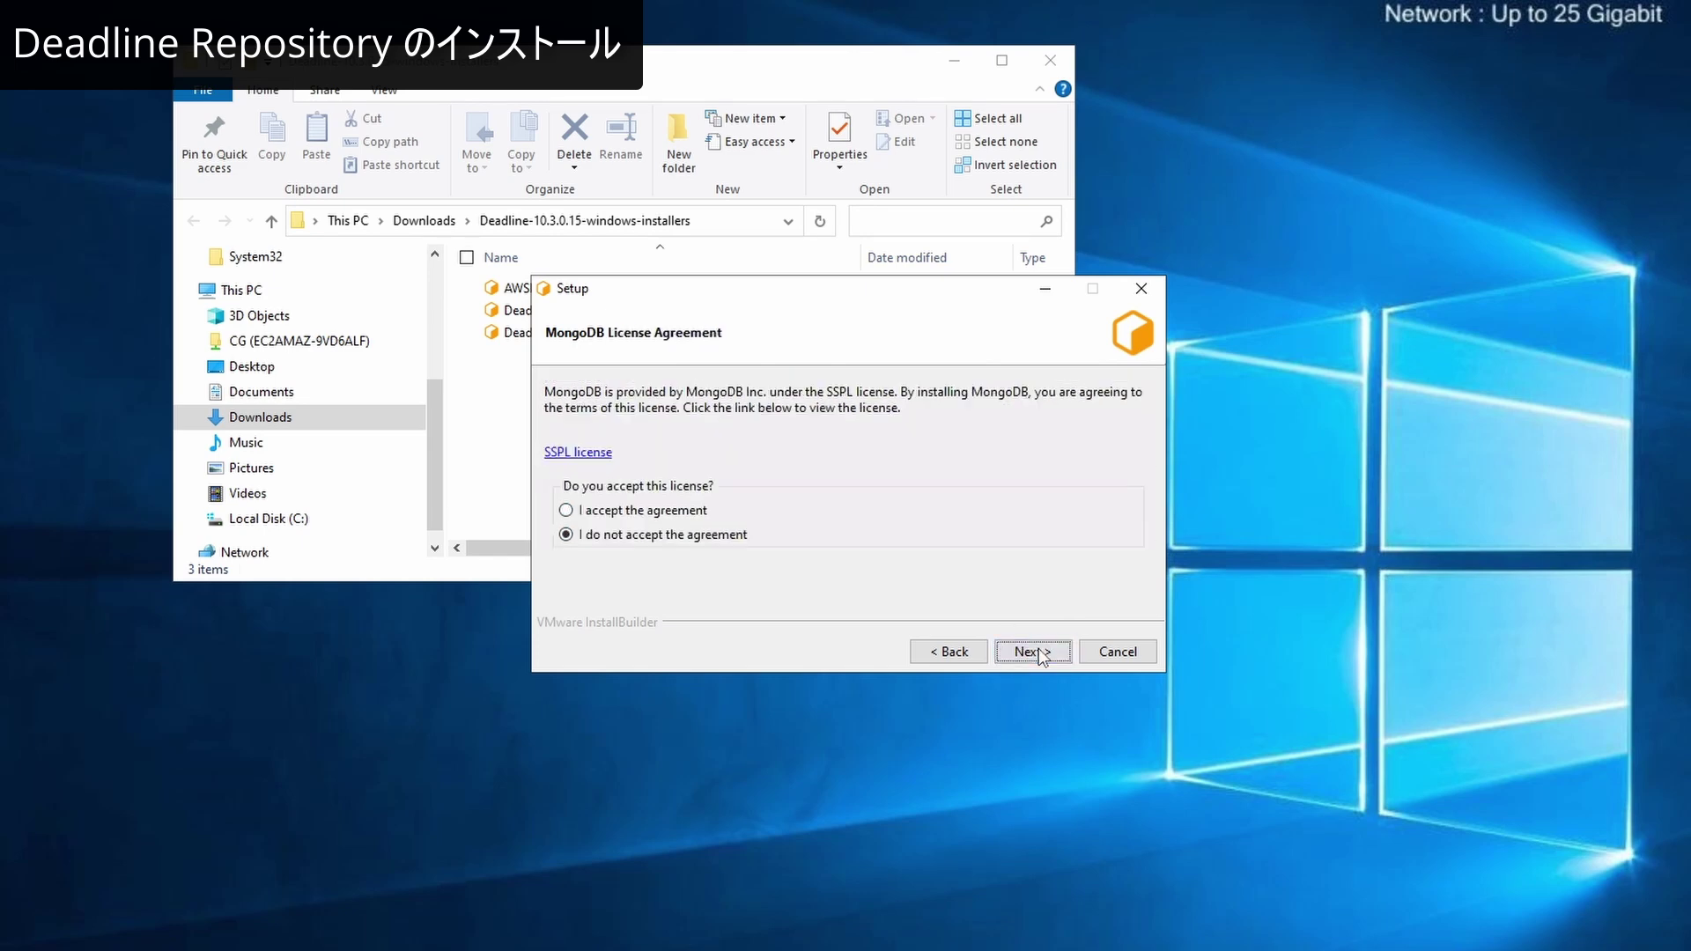
click(566, 511)
click(1031, 652)
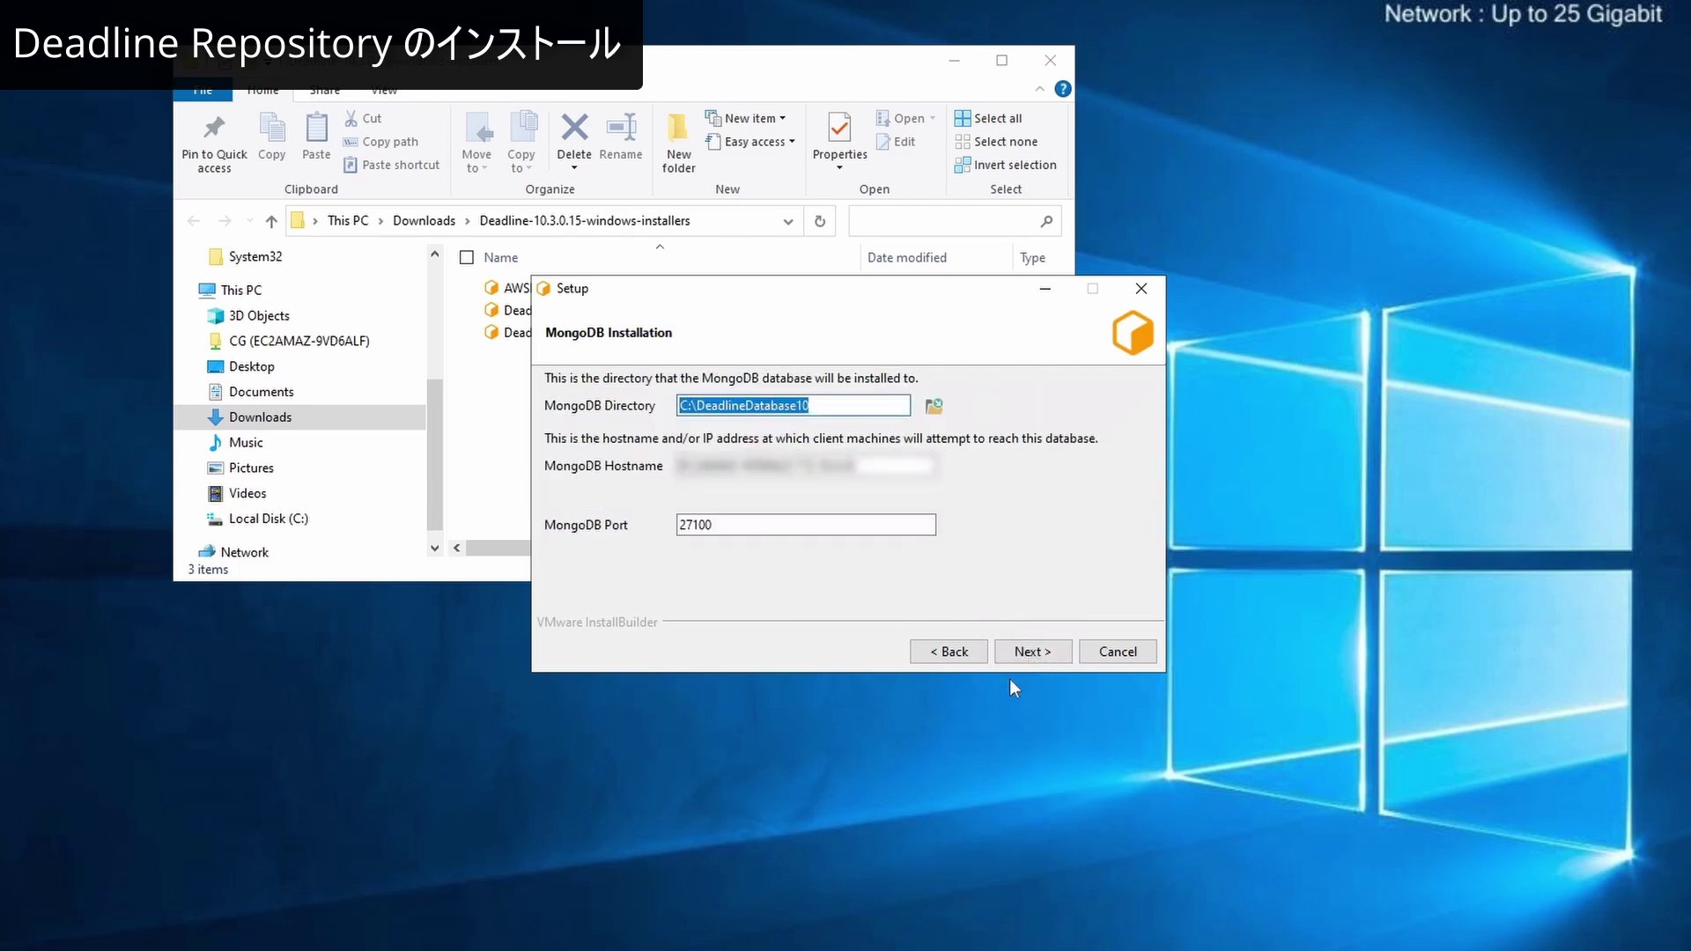
Step: Keep the default MongoDB directory, port 27100 and SSL/TLS client authentication, and skip the Secrets Management installation
click(1024, 652)
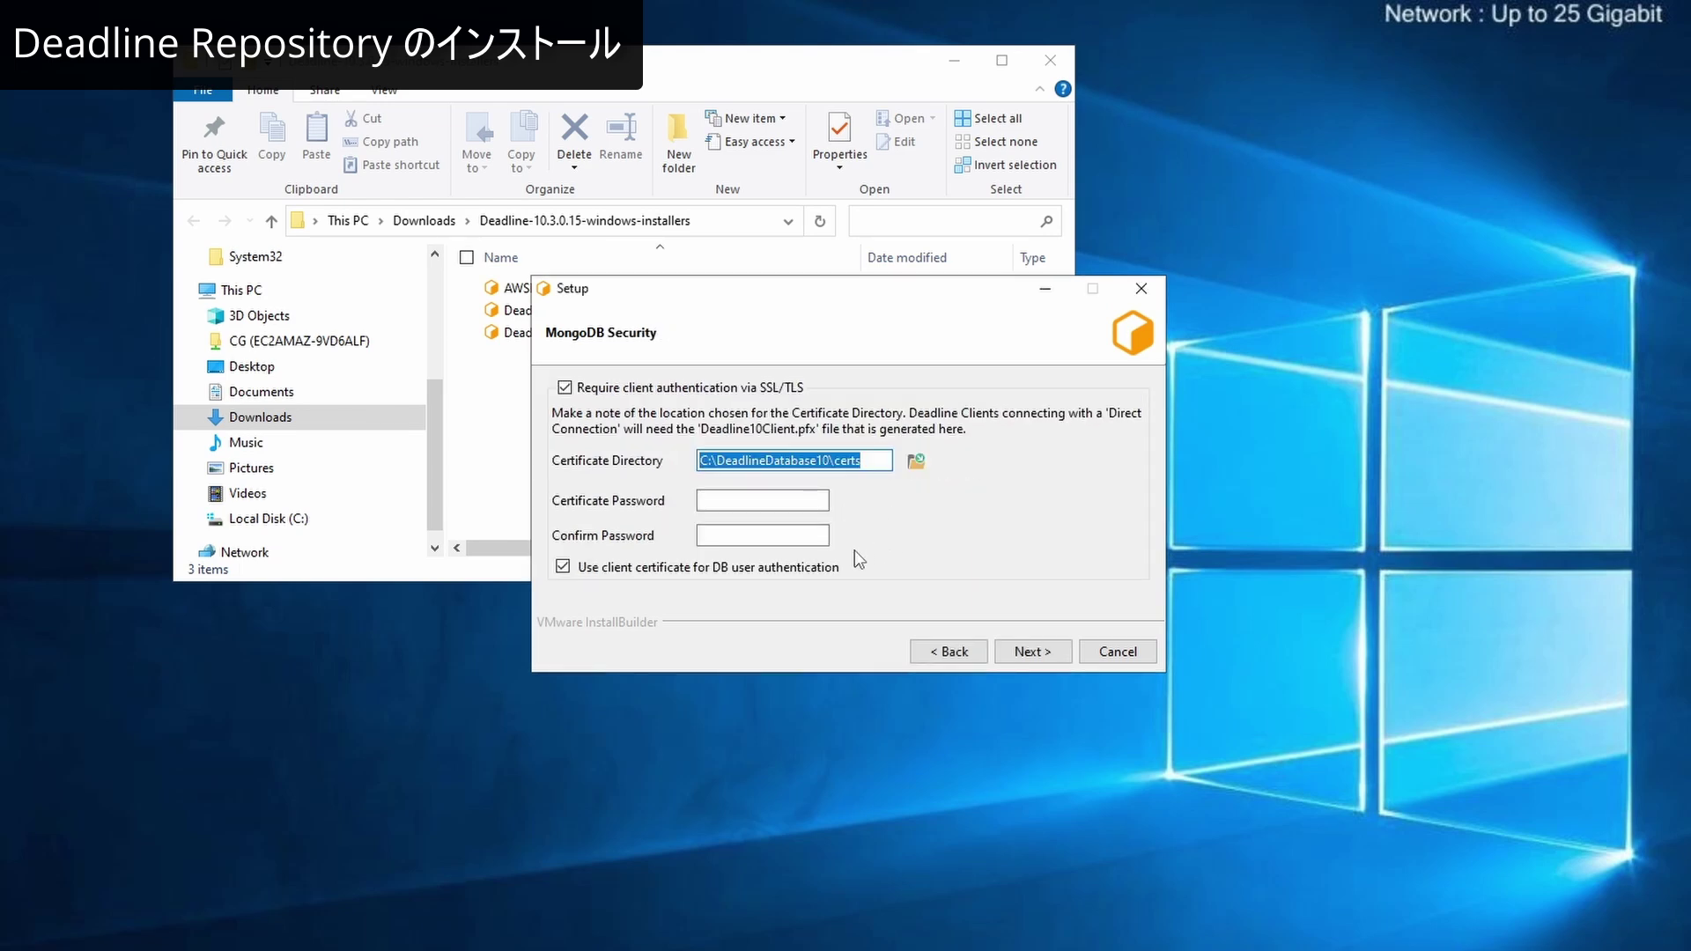
click(1055, 656)
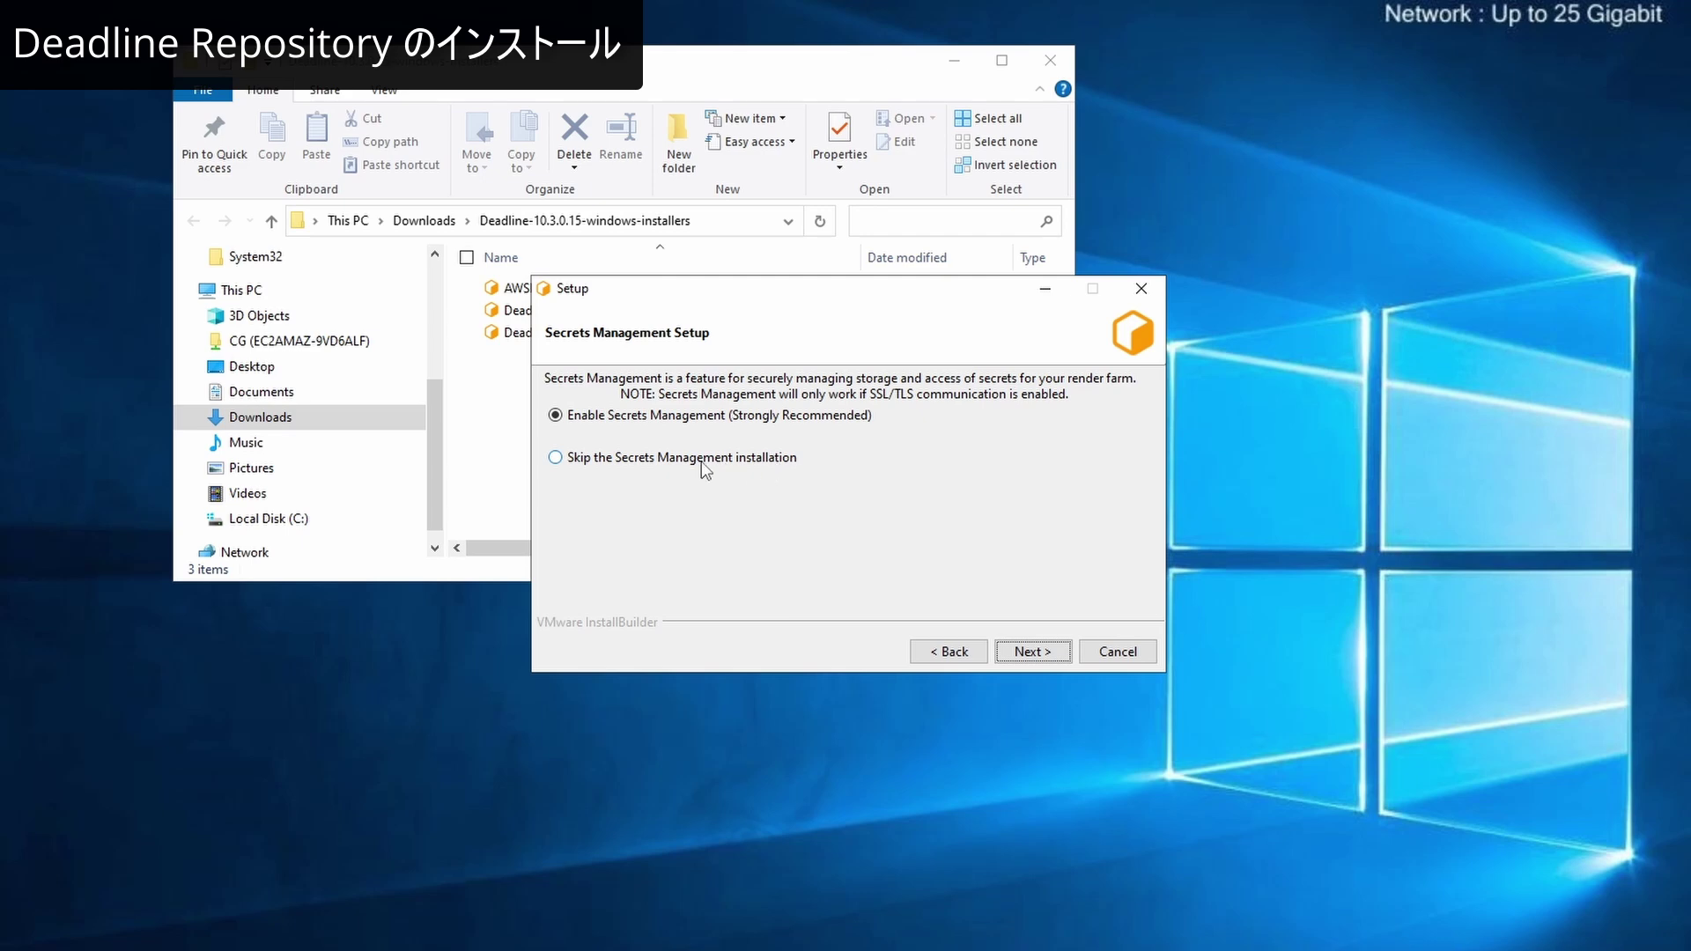
click(633, 464)
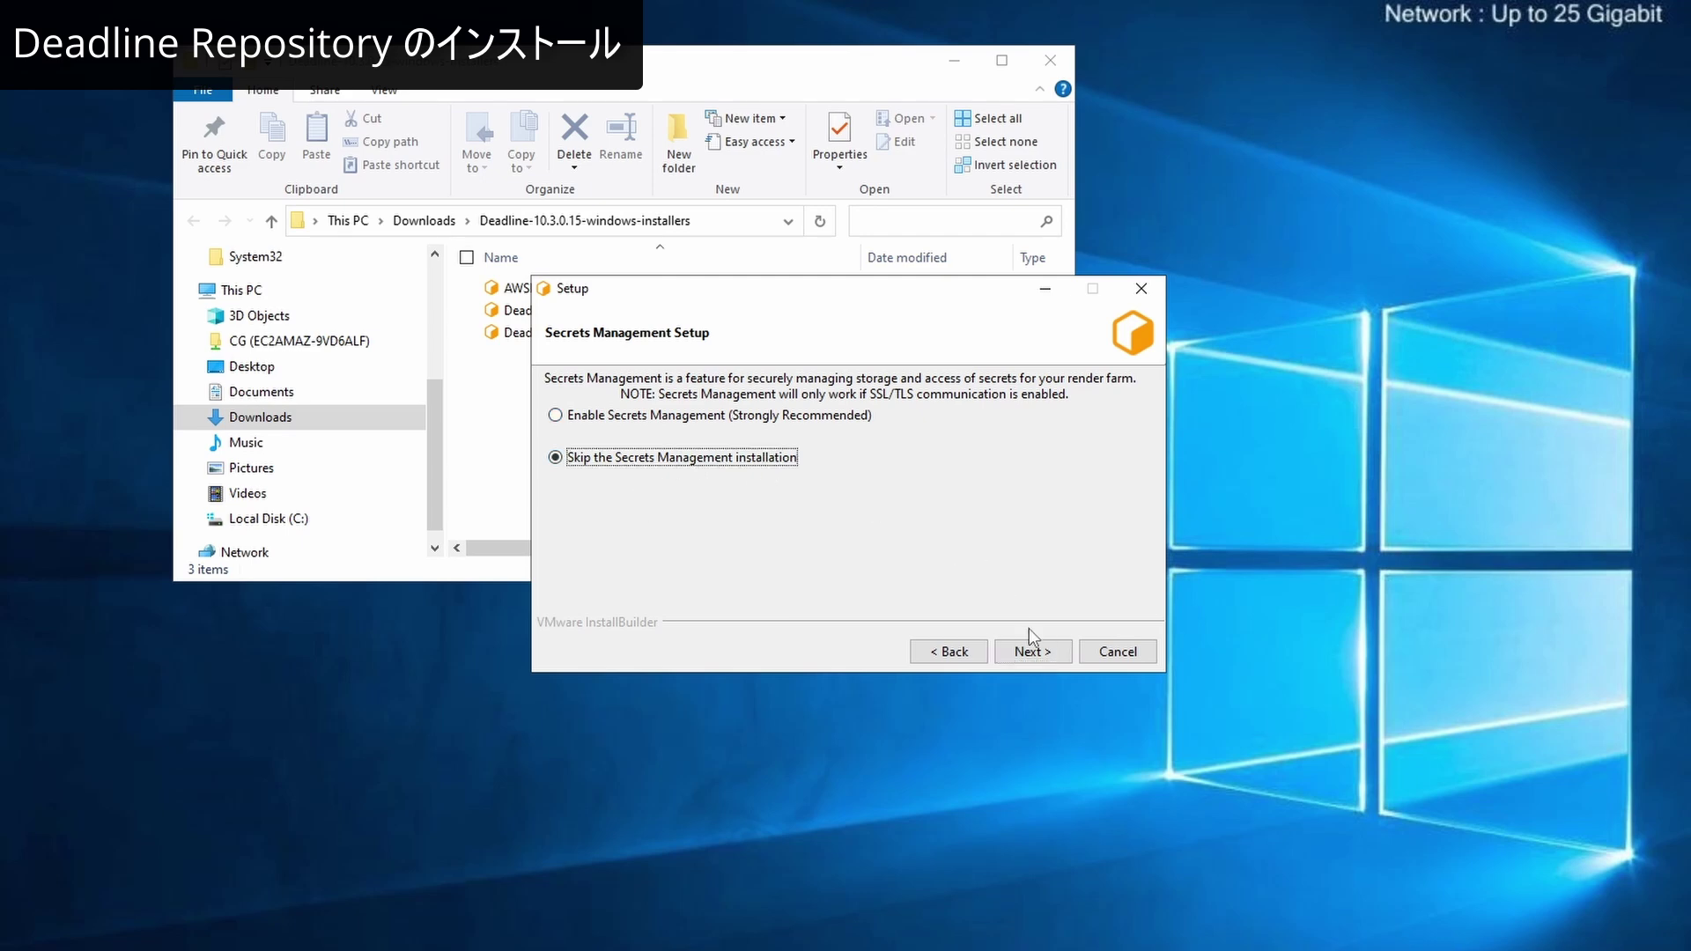
click(1032, 654)
key(Return)
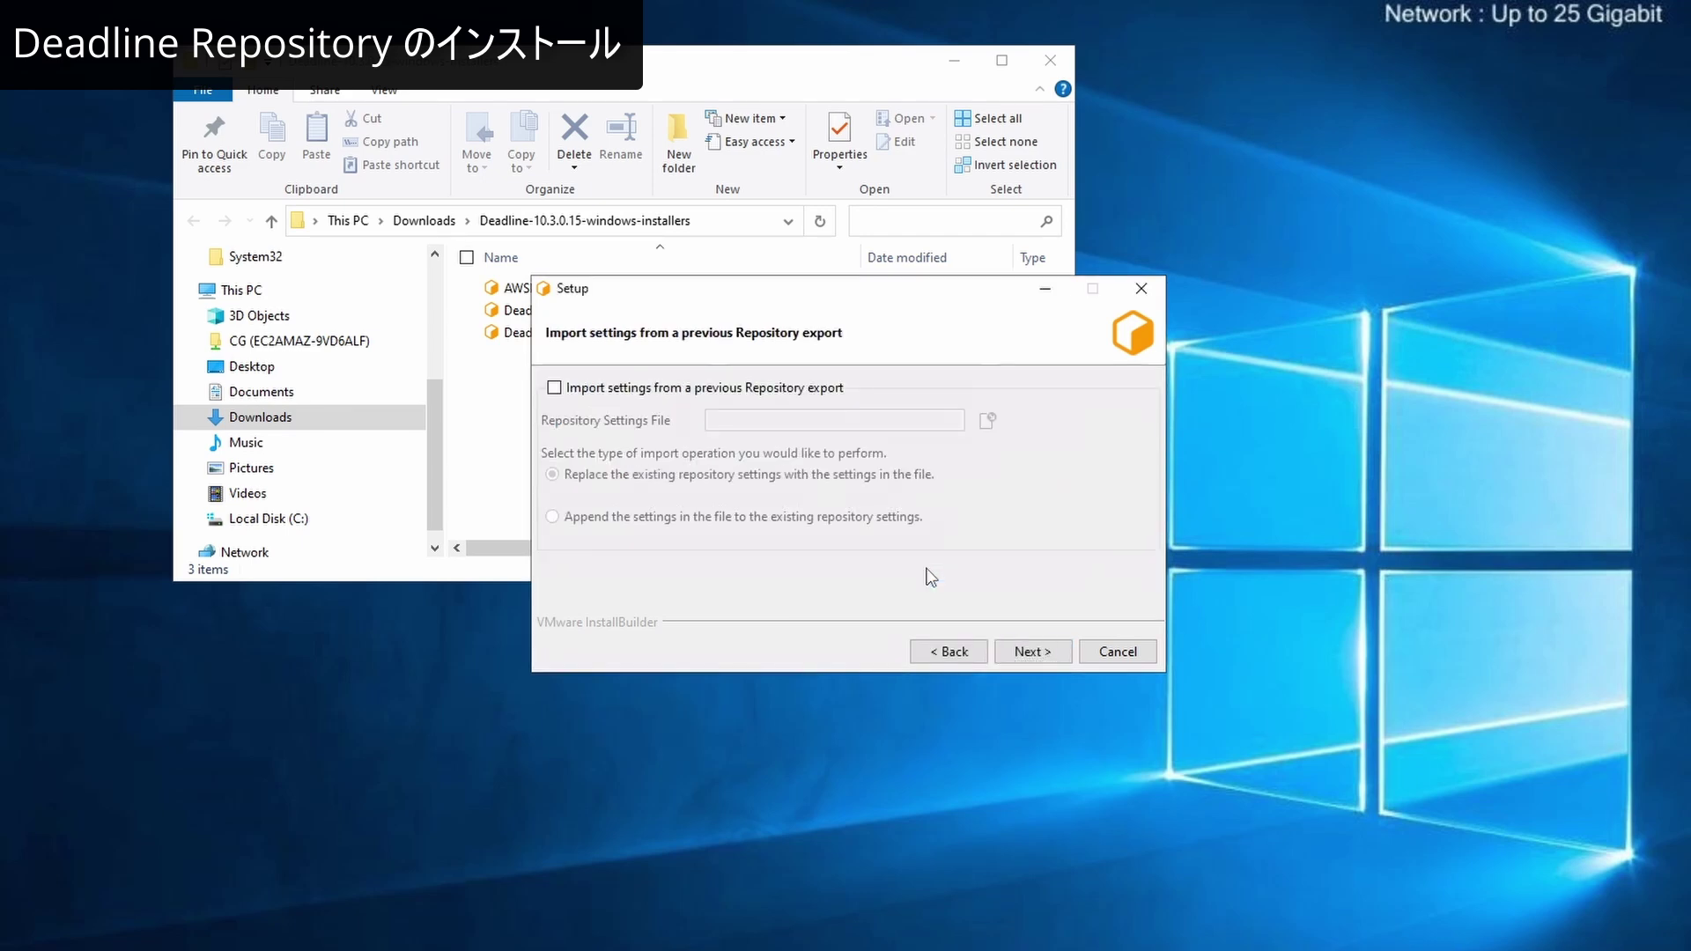
Step: Install Deadline Repository without importing settings from a previous Repository export, and finish the setup
click(1034, 652)
click(1034, 653)
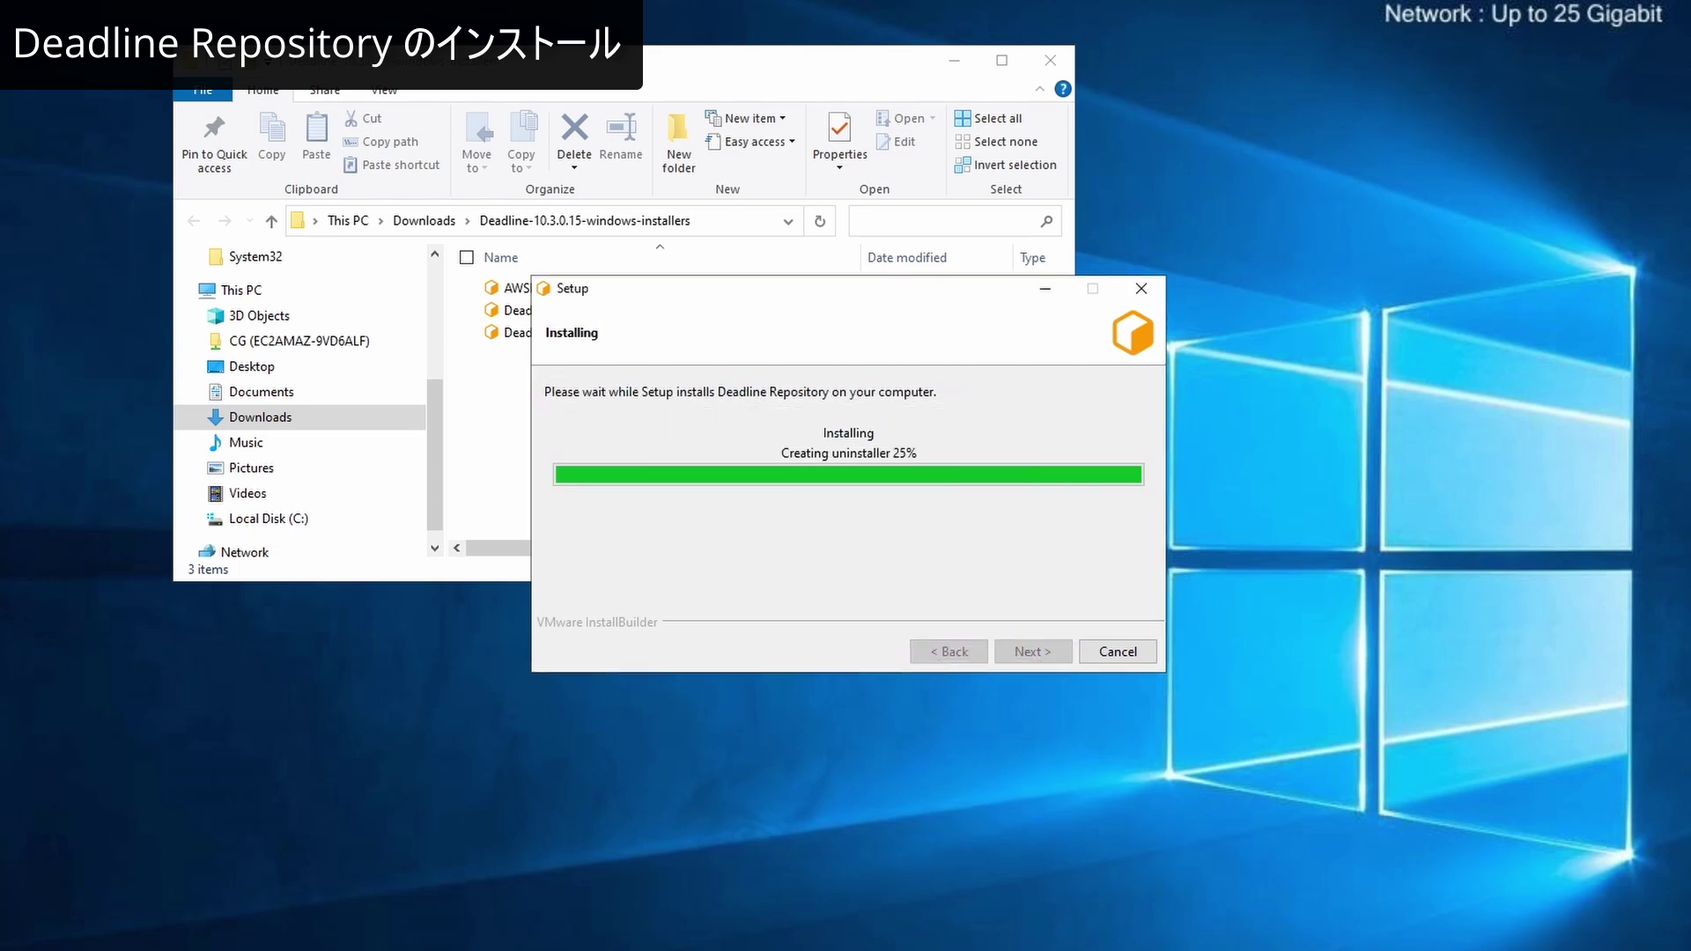
click(1032, 652)
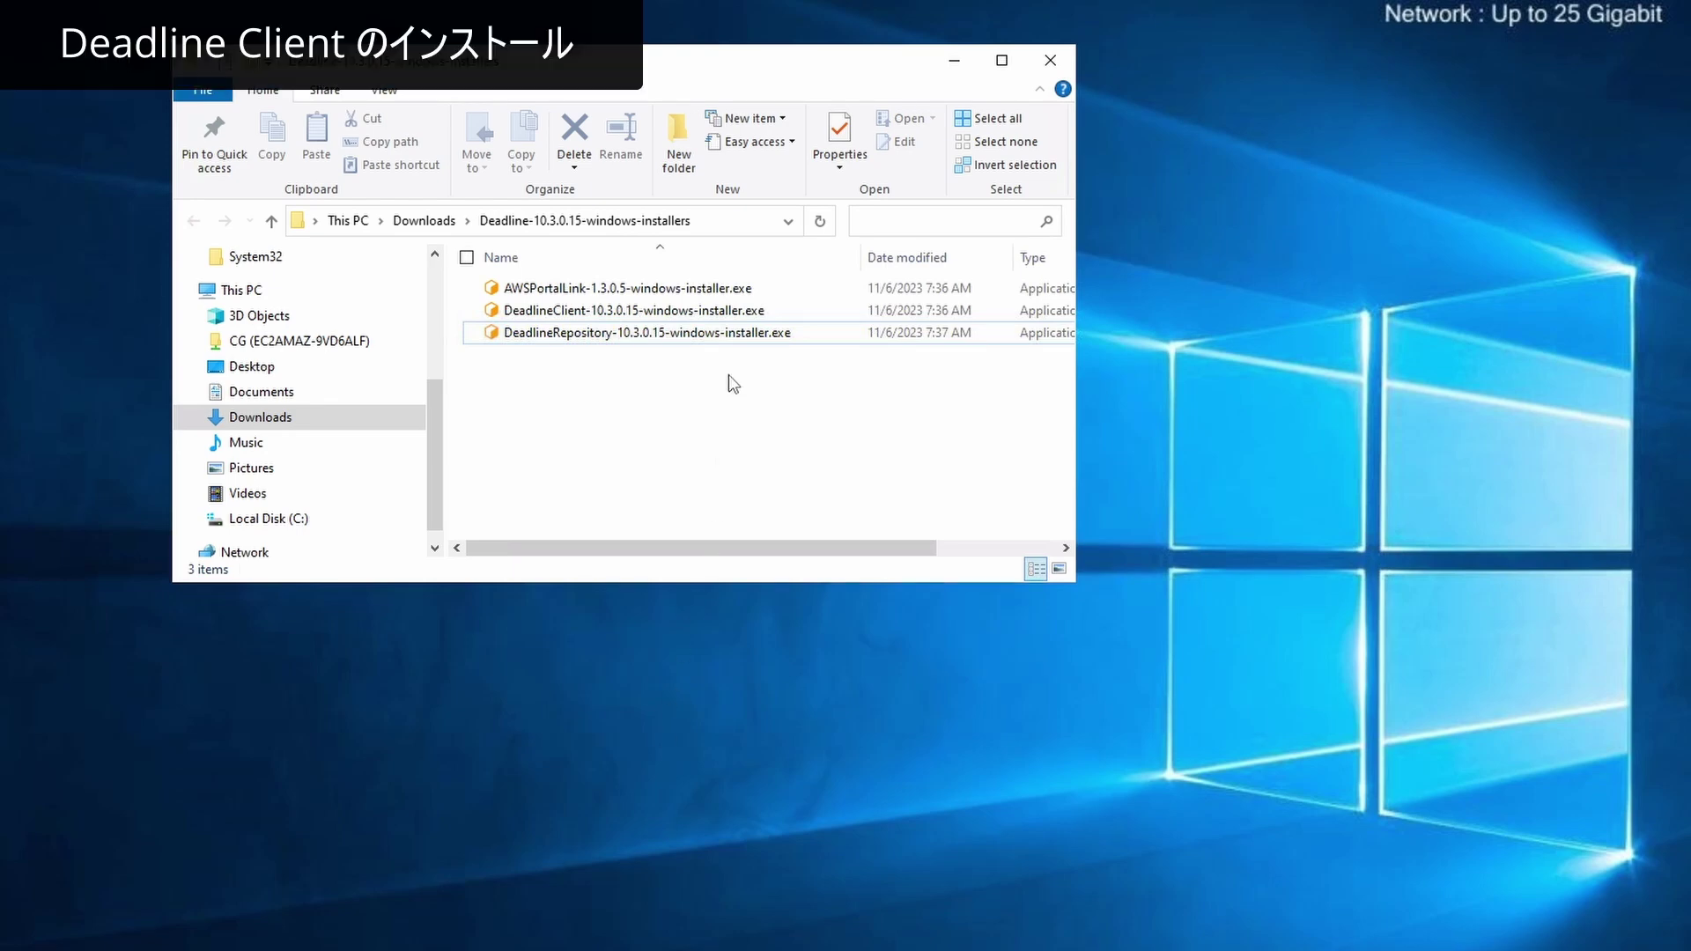
Step: Launch the DeadlineClient-10.3.0.15 installer, accept its license agreement and continue to the installation type selection
click(727, 311)
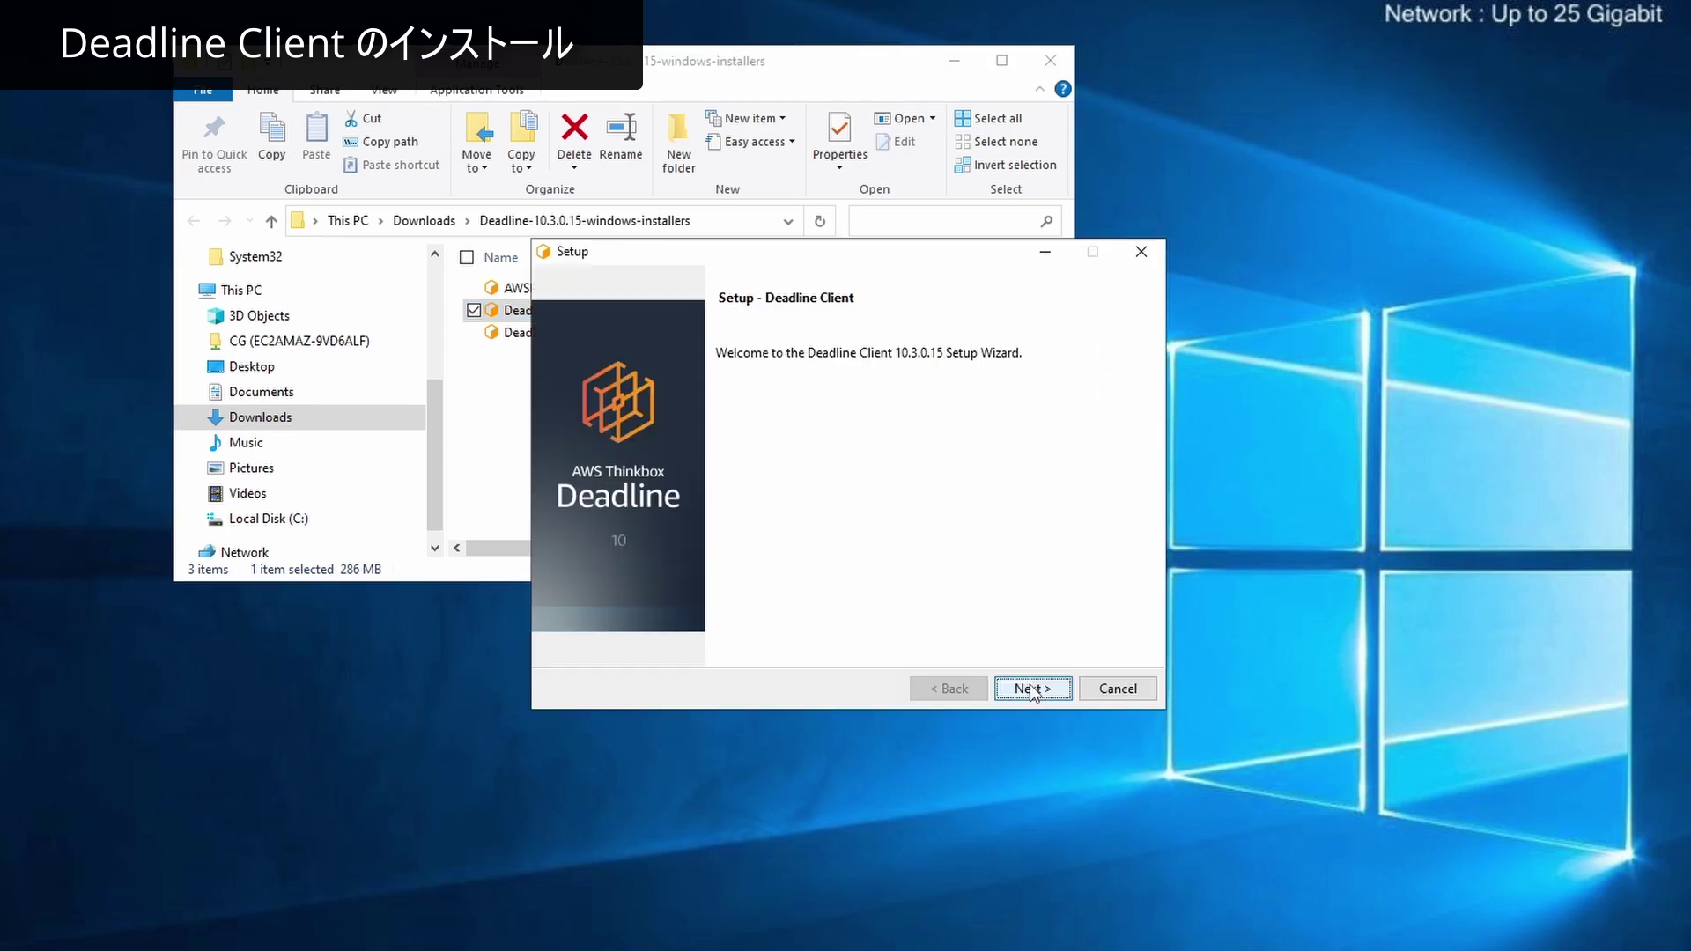
click(1032, 690)
click(768, 612)
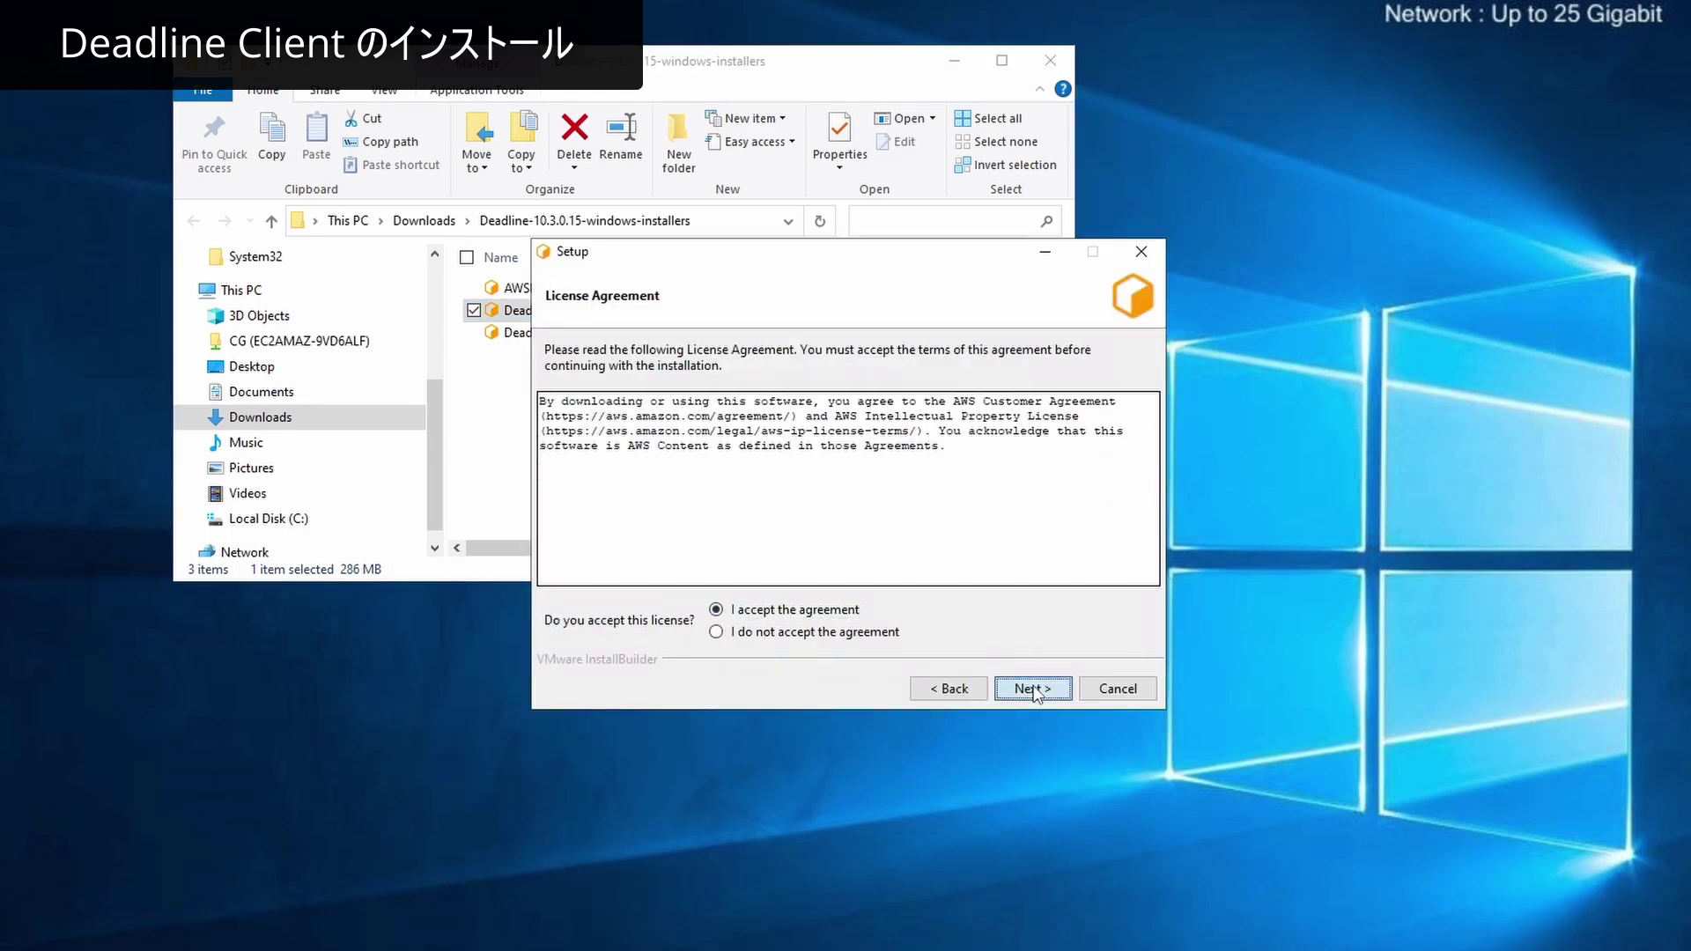
click(1032, 691)
click(1026, 691)
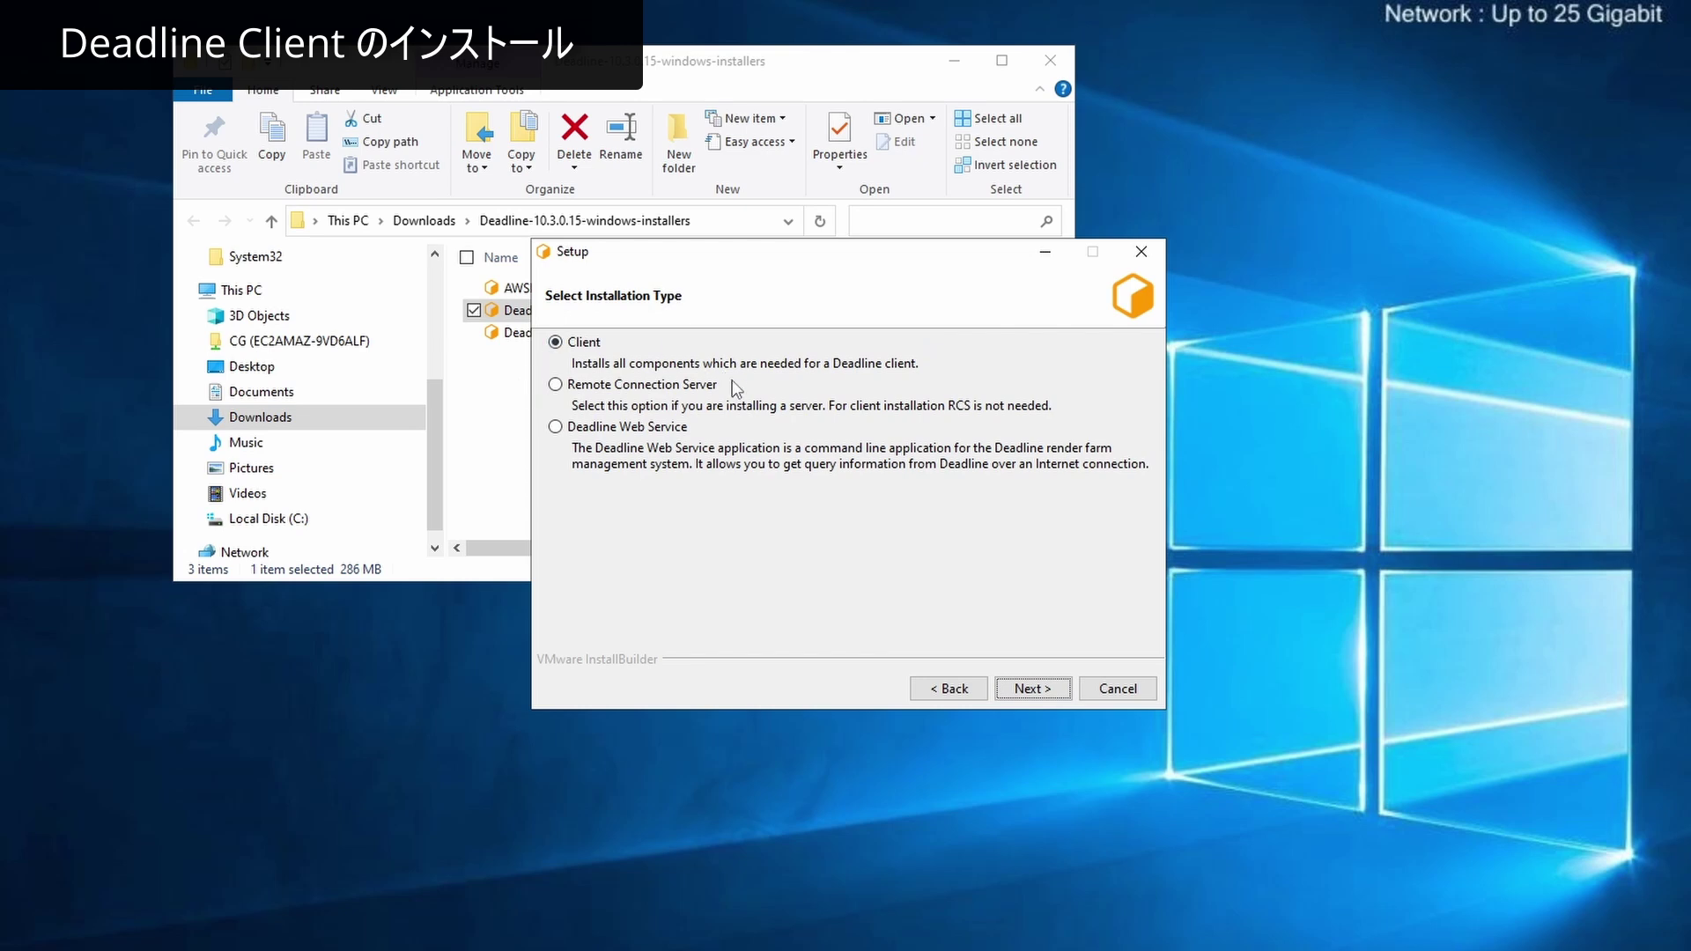
Step: Select Remote Connection Server as the installation type and keep the suggested Database TLS certificate
click(556, 385)
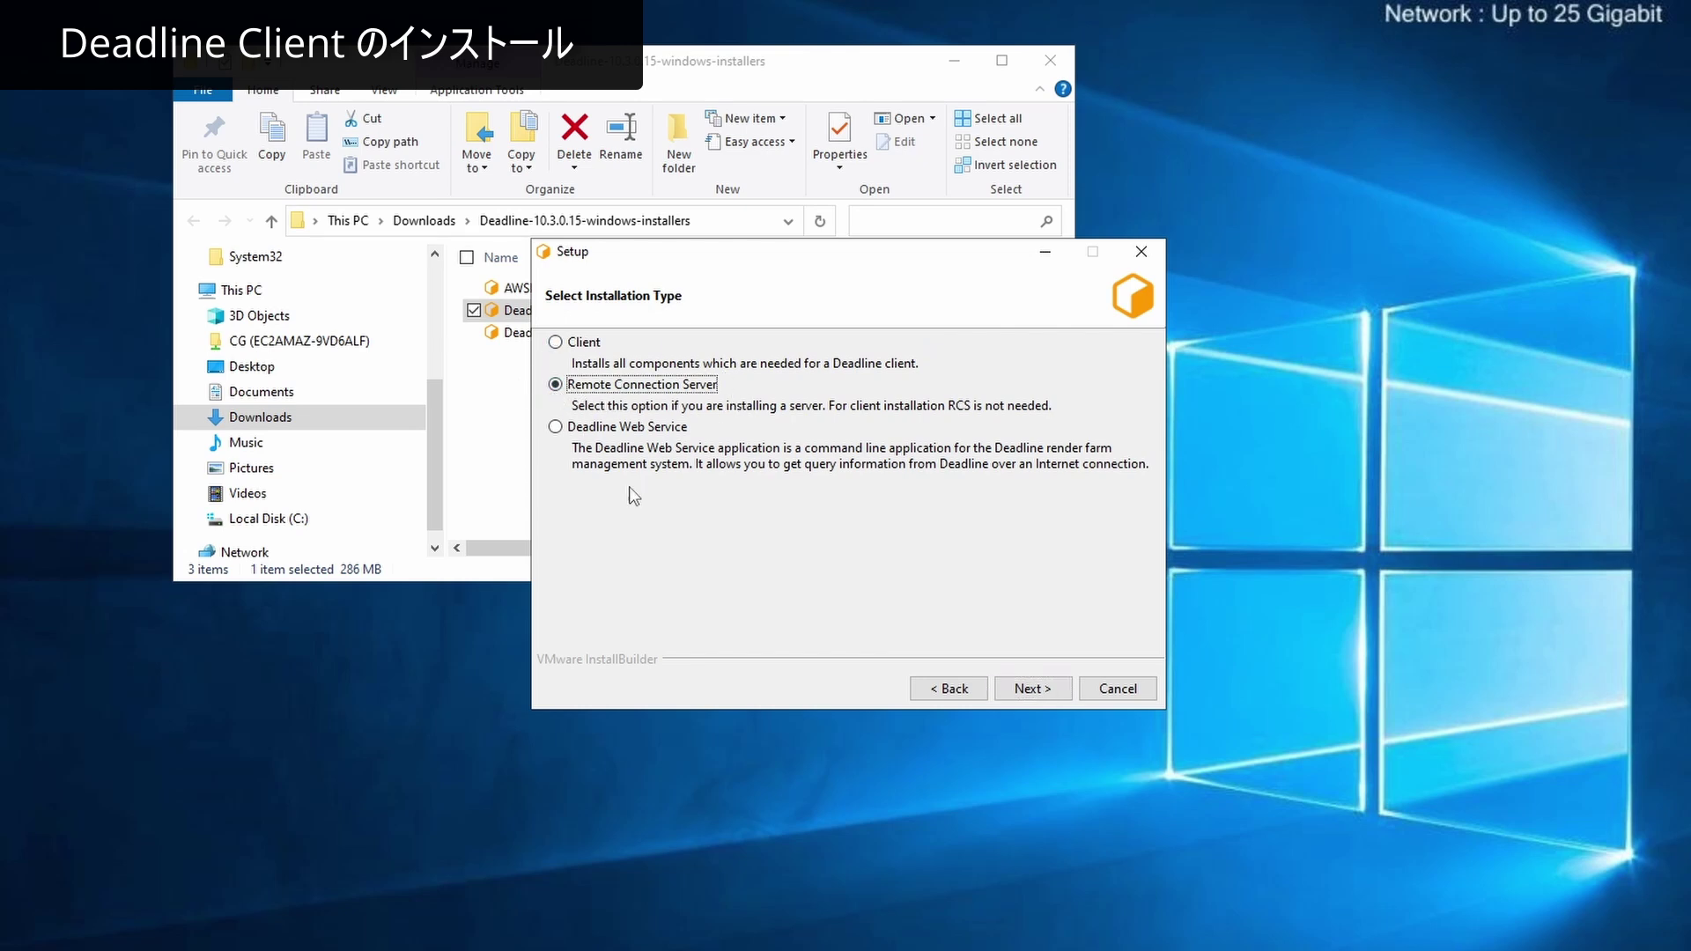
click(1032, 690)
click(1032, 690)
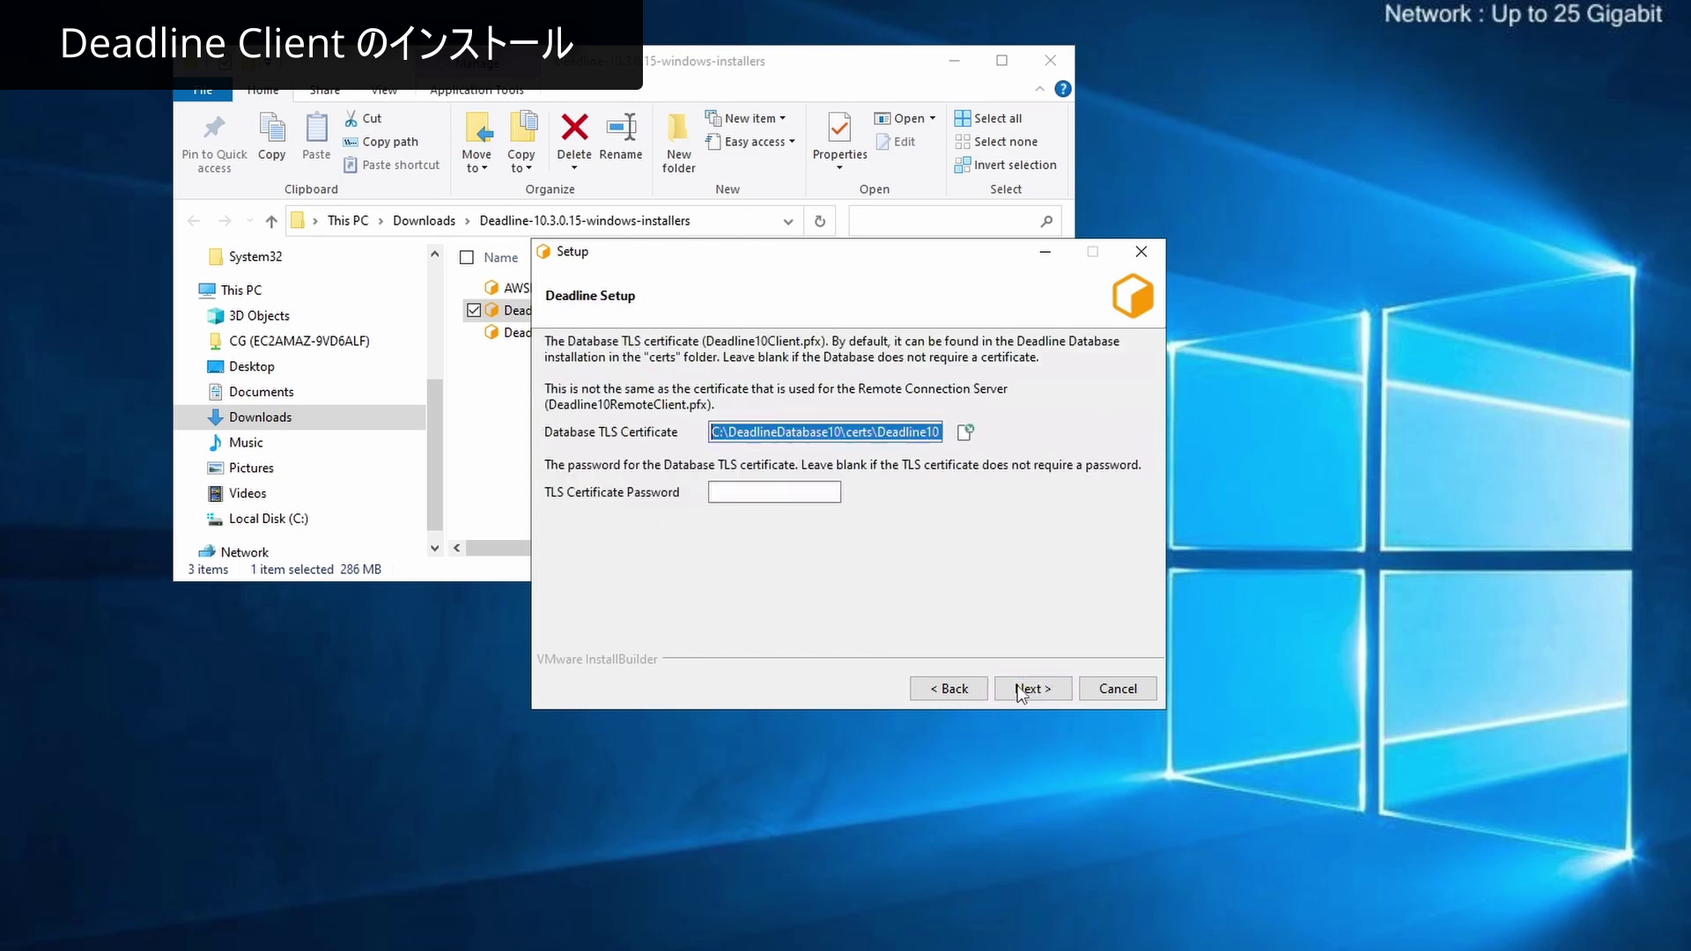
click(1028, 690)
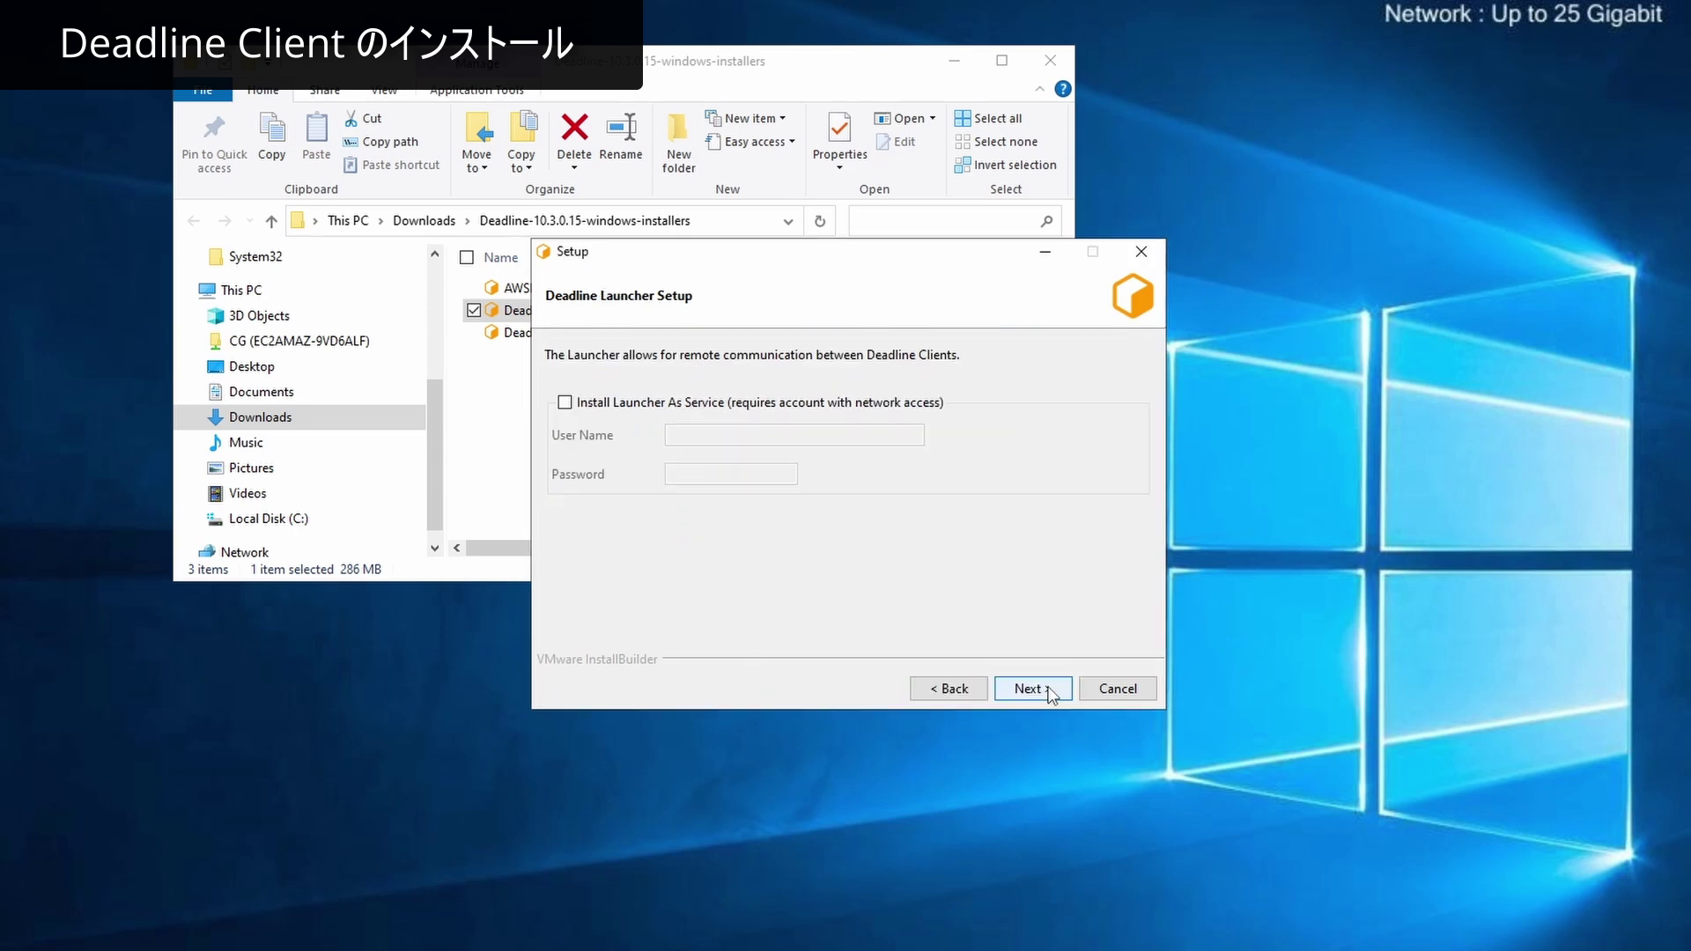
Step: Leave the Launcher service off and keep the default Remote Connection Server settings with ports 8080 and 4433 and TLS required
click(1048, 693)
click(1021, 691)
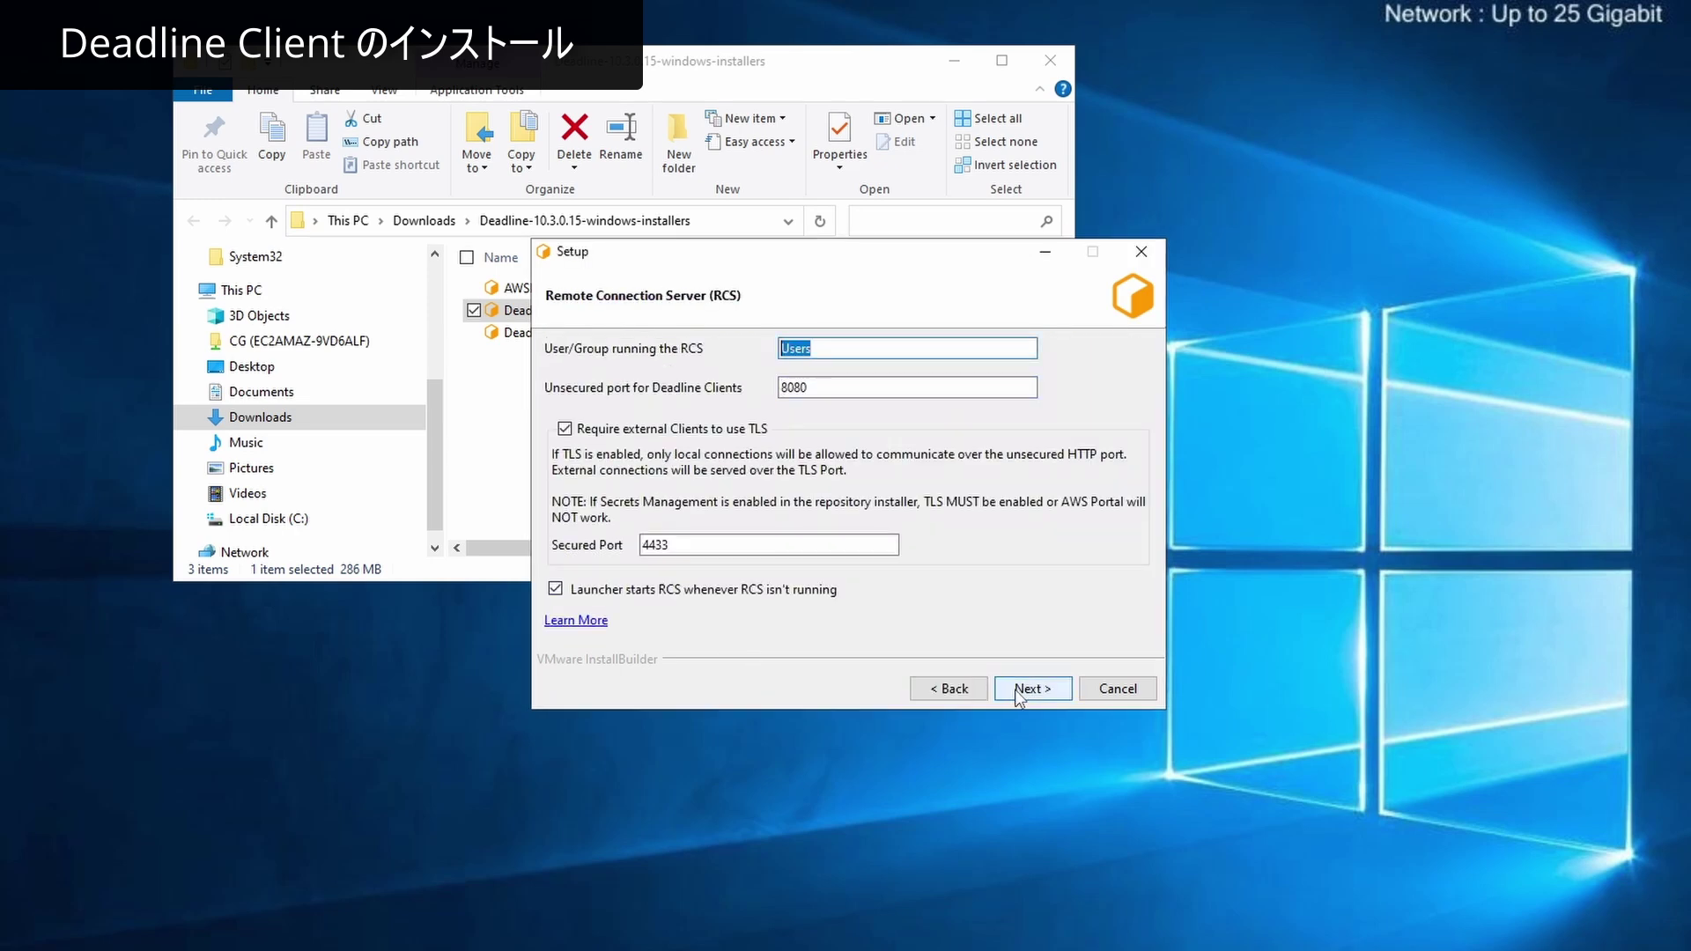
click(1015, 690)
click(1015, 690)
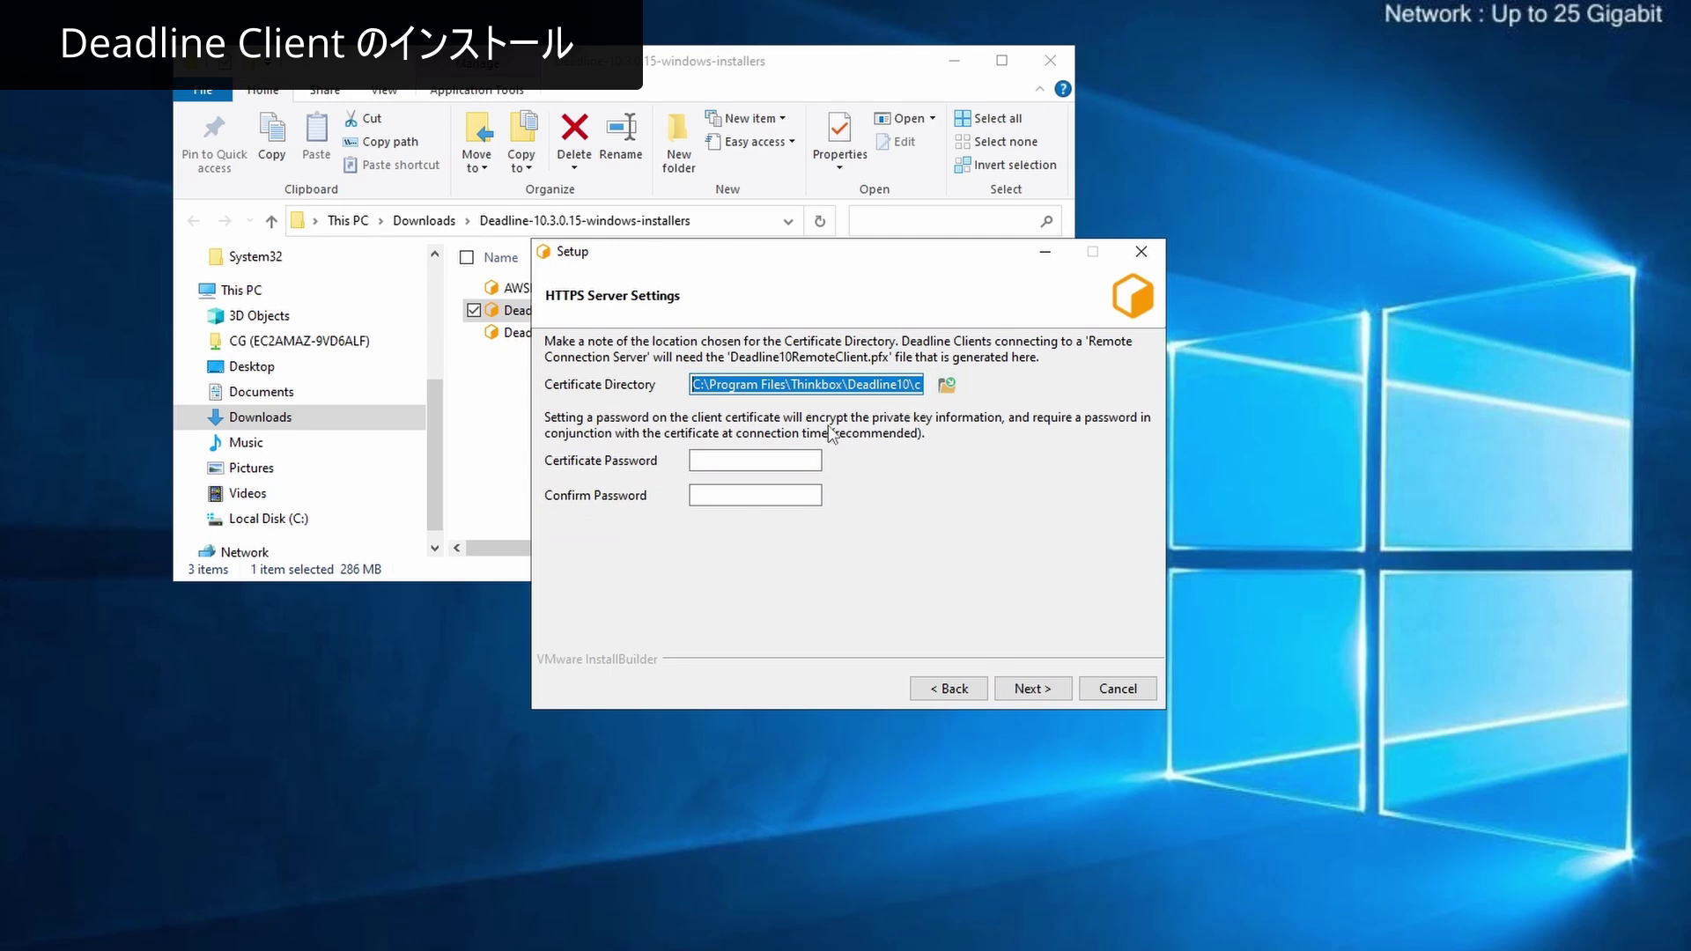
Step: Create a DeadlineCerts folder on Local Disk (C:) in a second File Explorer window and open it
click(479, 576)
key(ctrl+n)
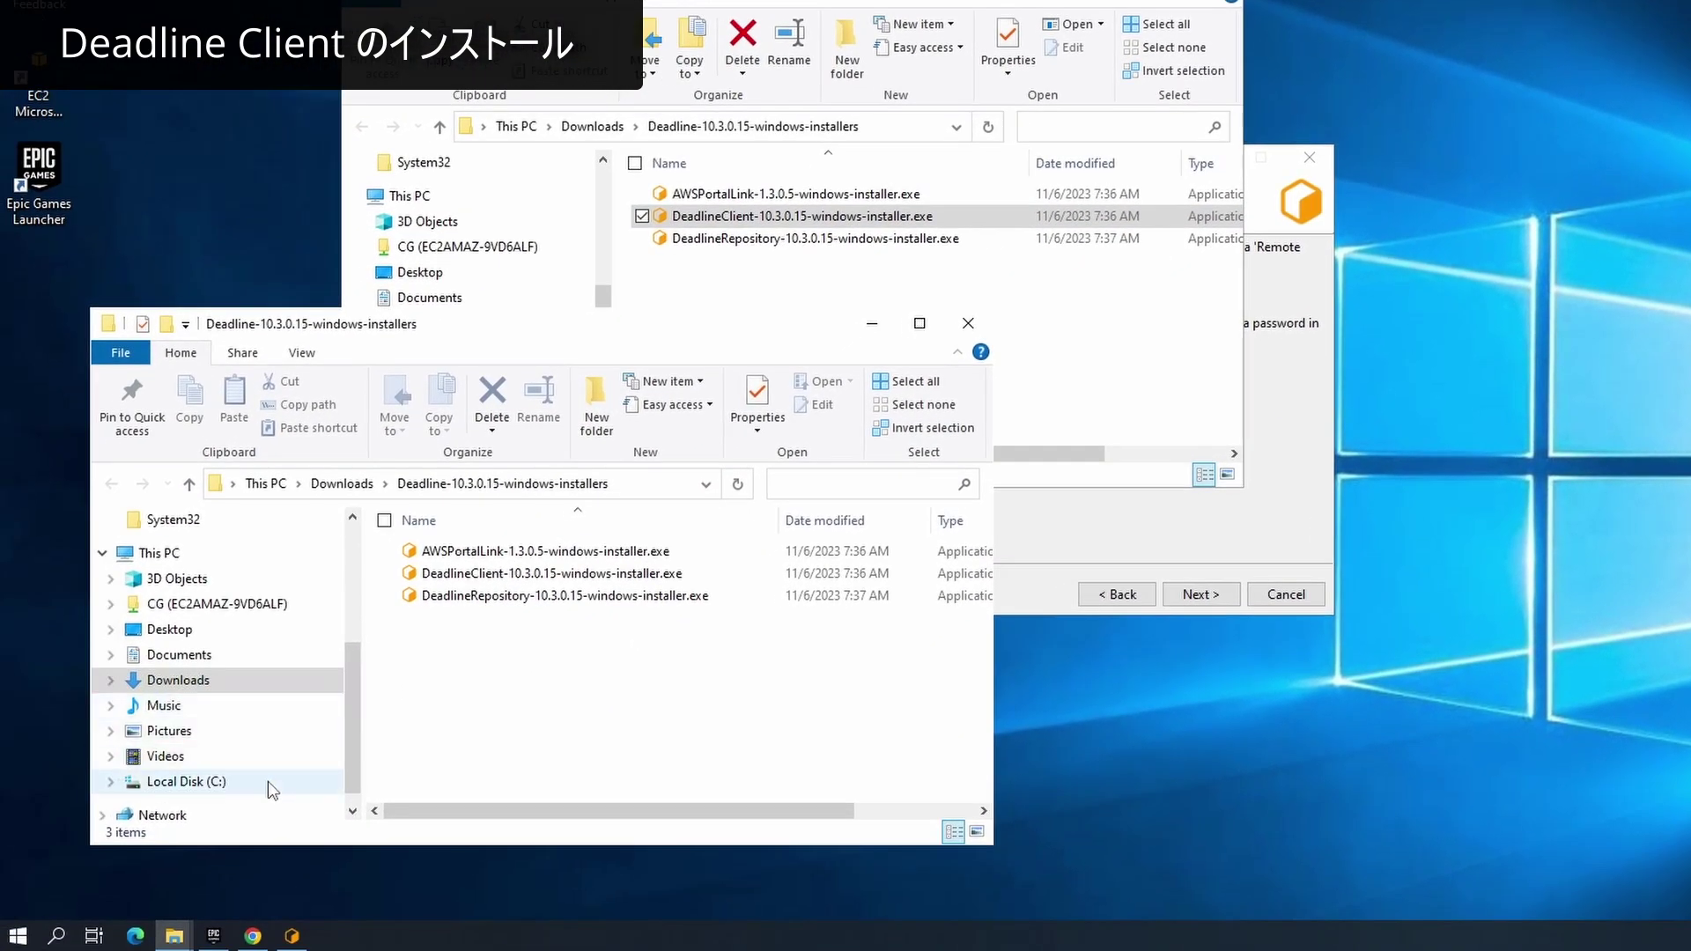
click(203, 819)
right_click(374, 636)
mouse_move(326, 858)
click(437, 713)
text(Dea)
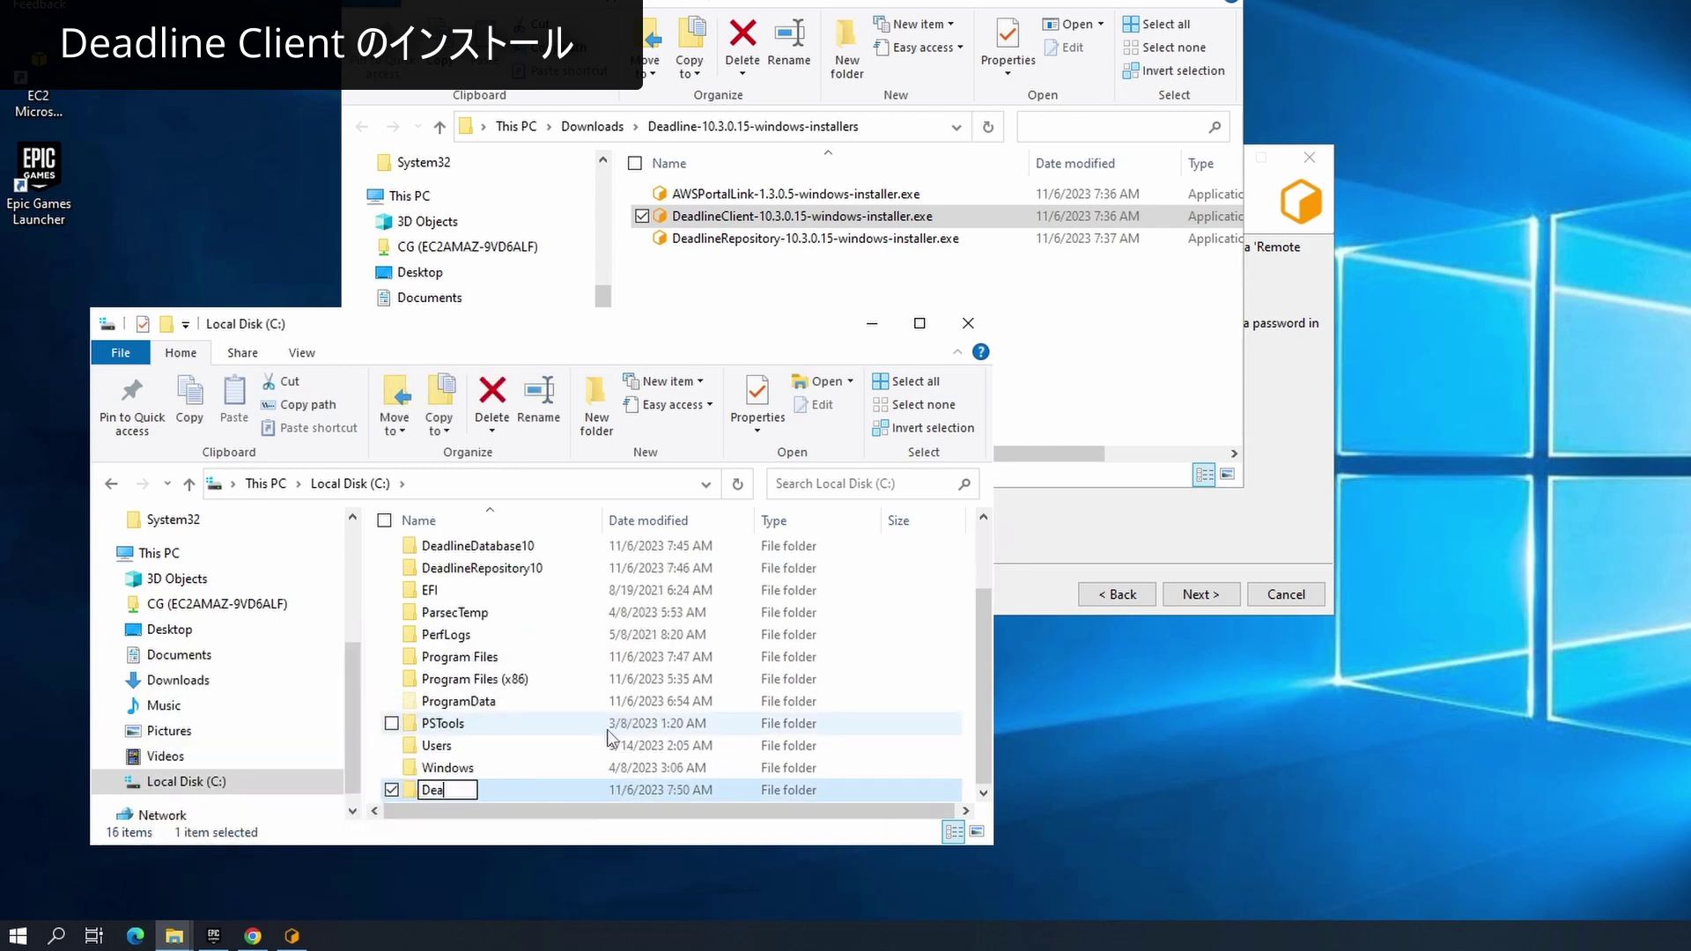
text(dlineCert)
key(Return)
double_click(485, 788)
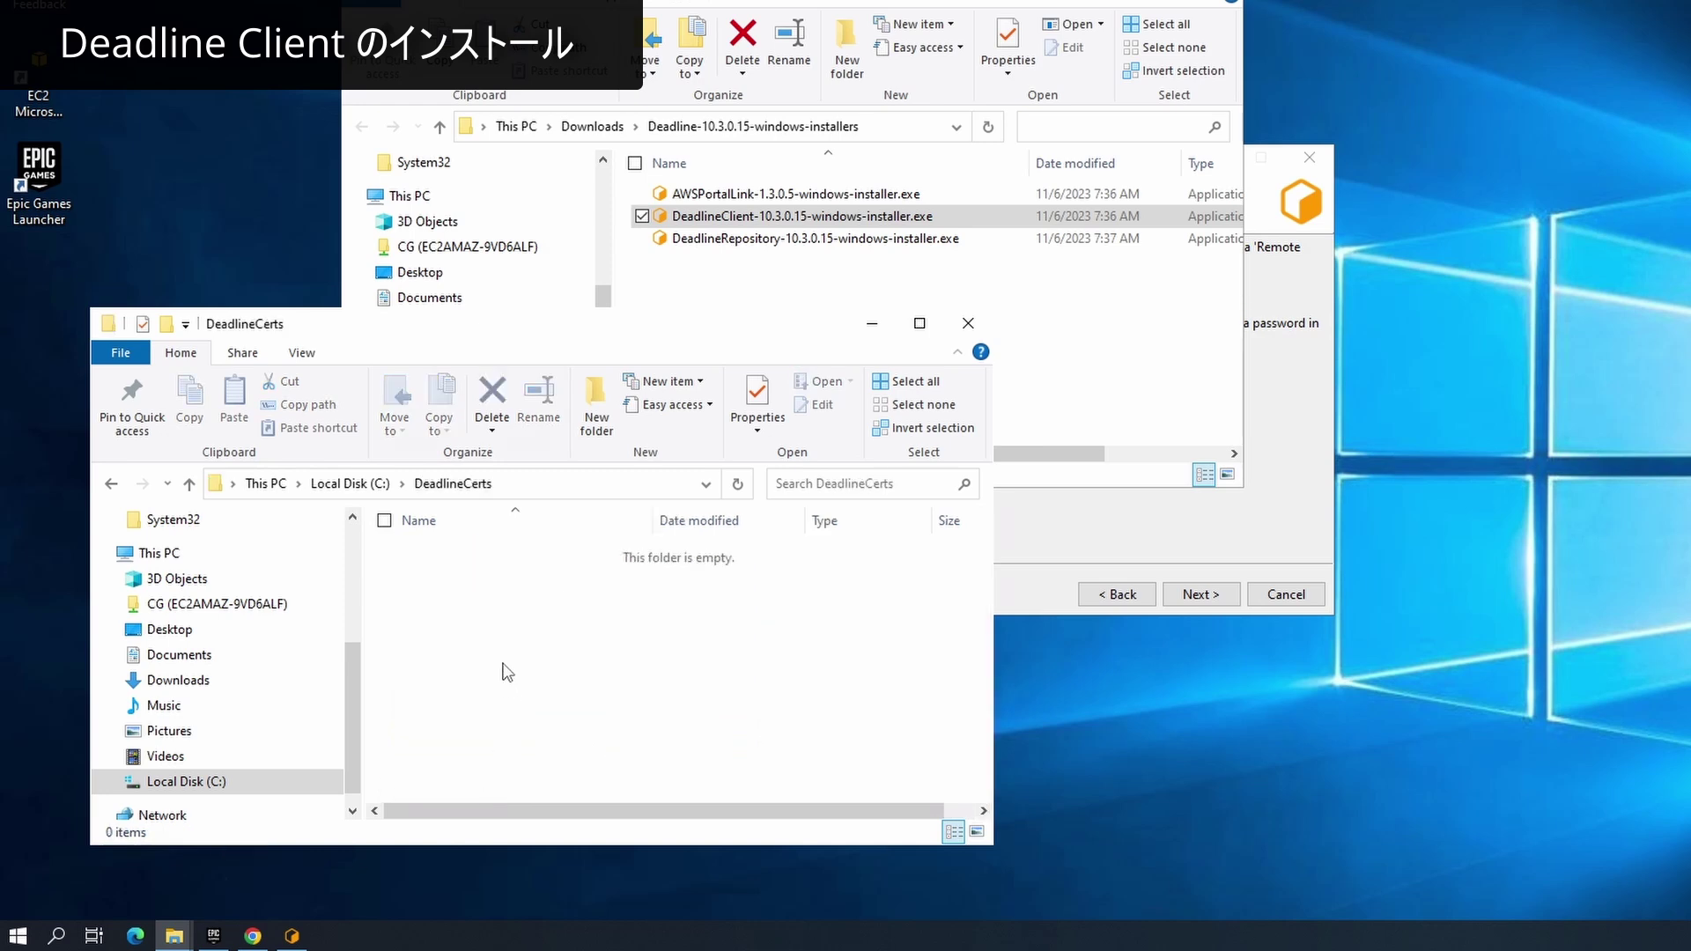
Step: Create RCS and UBL subfolders in DeadlineCerts and open the RCS folder
right_click(475, 608)
mouse_move(388, 861)
click(500, 719)
text(RCS)
key(Return)
right_click(491, 682)
mouse_move(437, 626)
click(521, 627)
text(UBL)
key(Return)
double_click(472, 556)
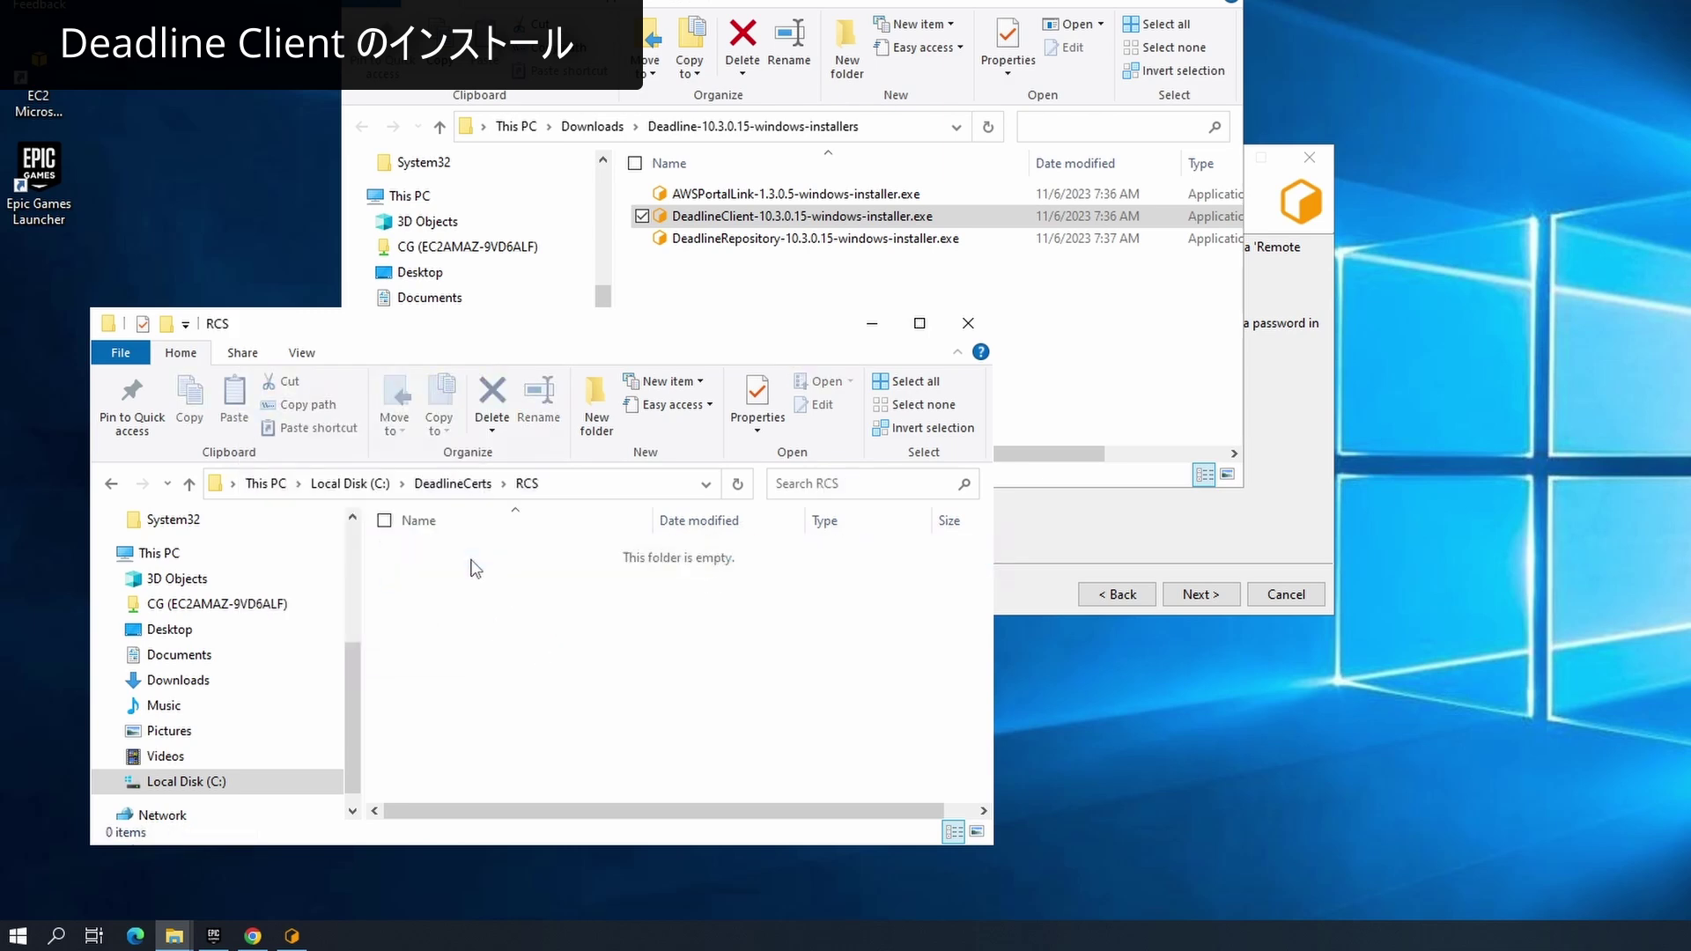
Step: Set the installer's Certificate Directory to C:\DeadlineCerts\RCS, leave the certificate password blank and continue the setup
click(1118, 533)
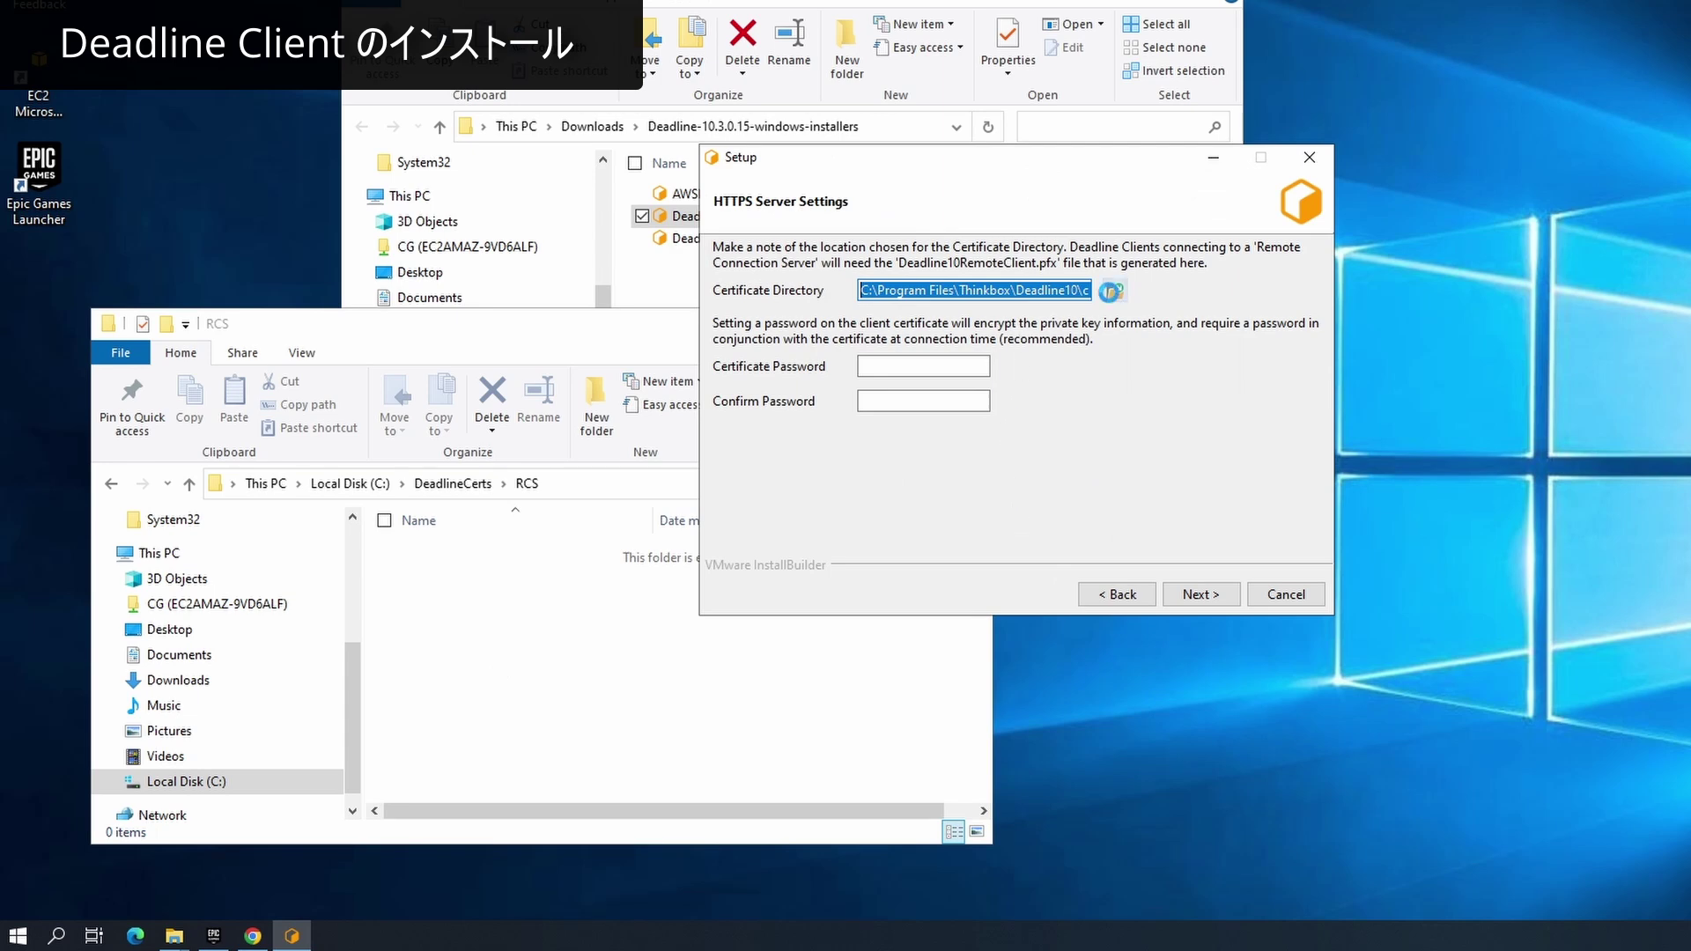
click(1114, 289)
scroll(966, 496, up, 7)
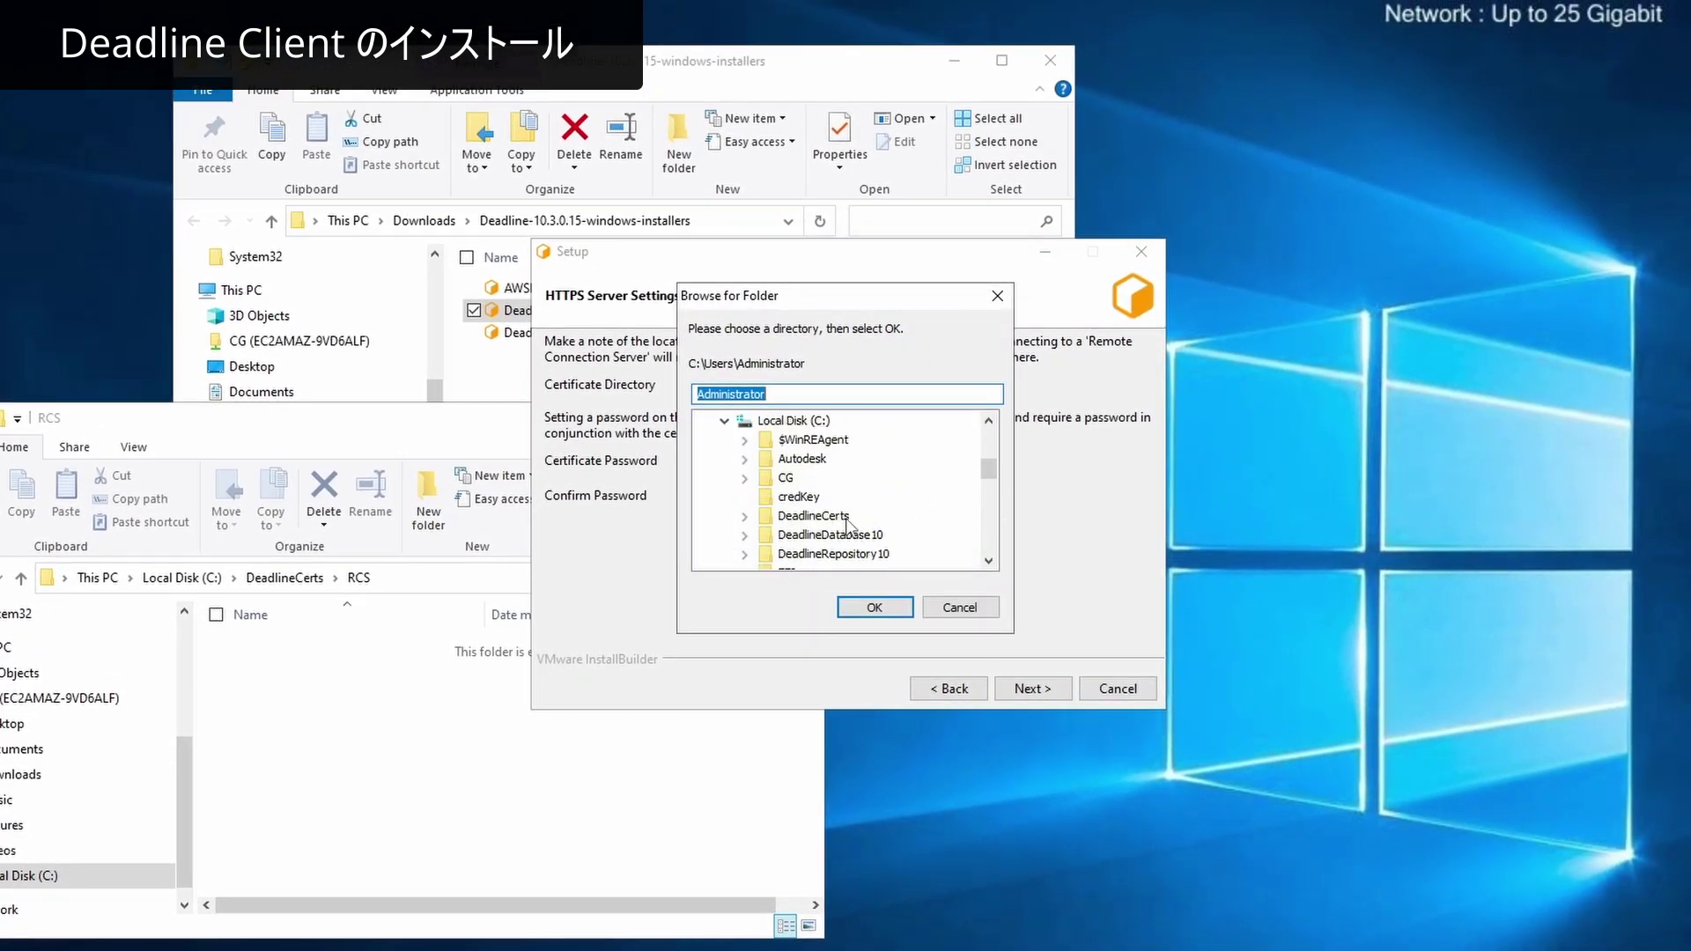
click(813, 515)
click(744, 516)
click(803, 534)
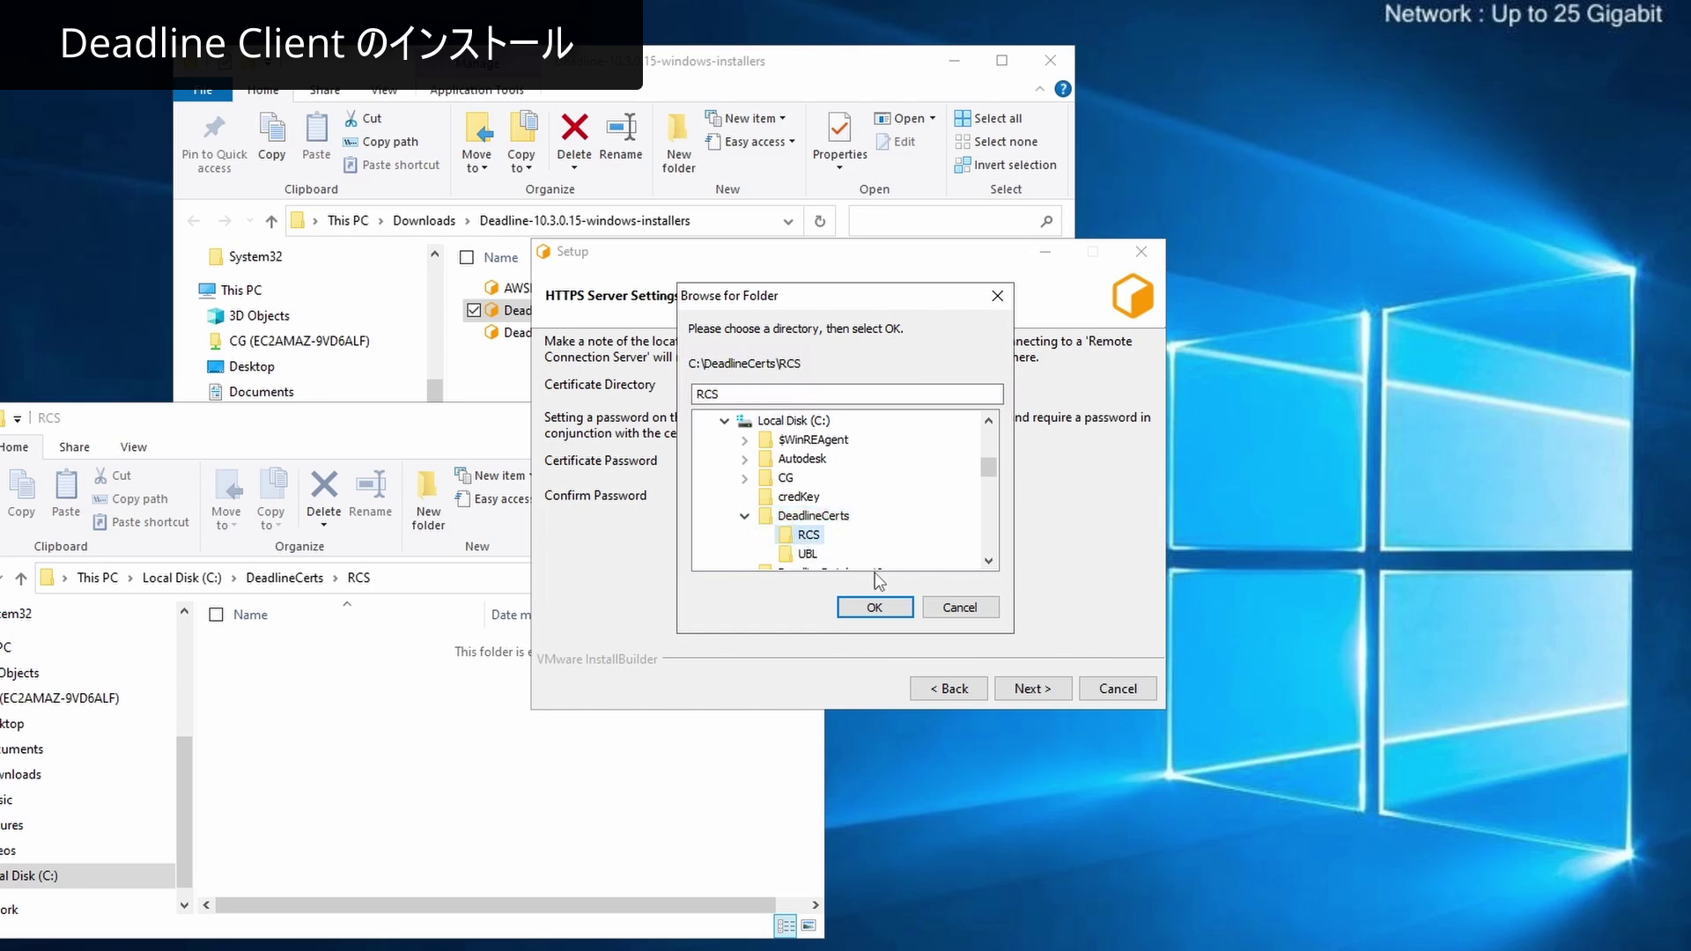
click(873, 607)
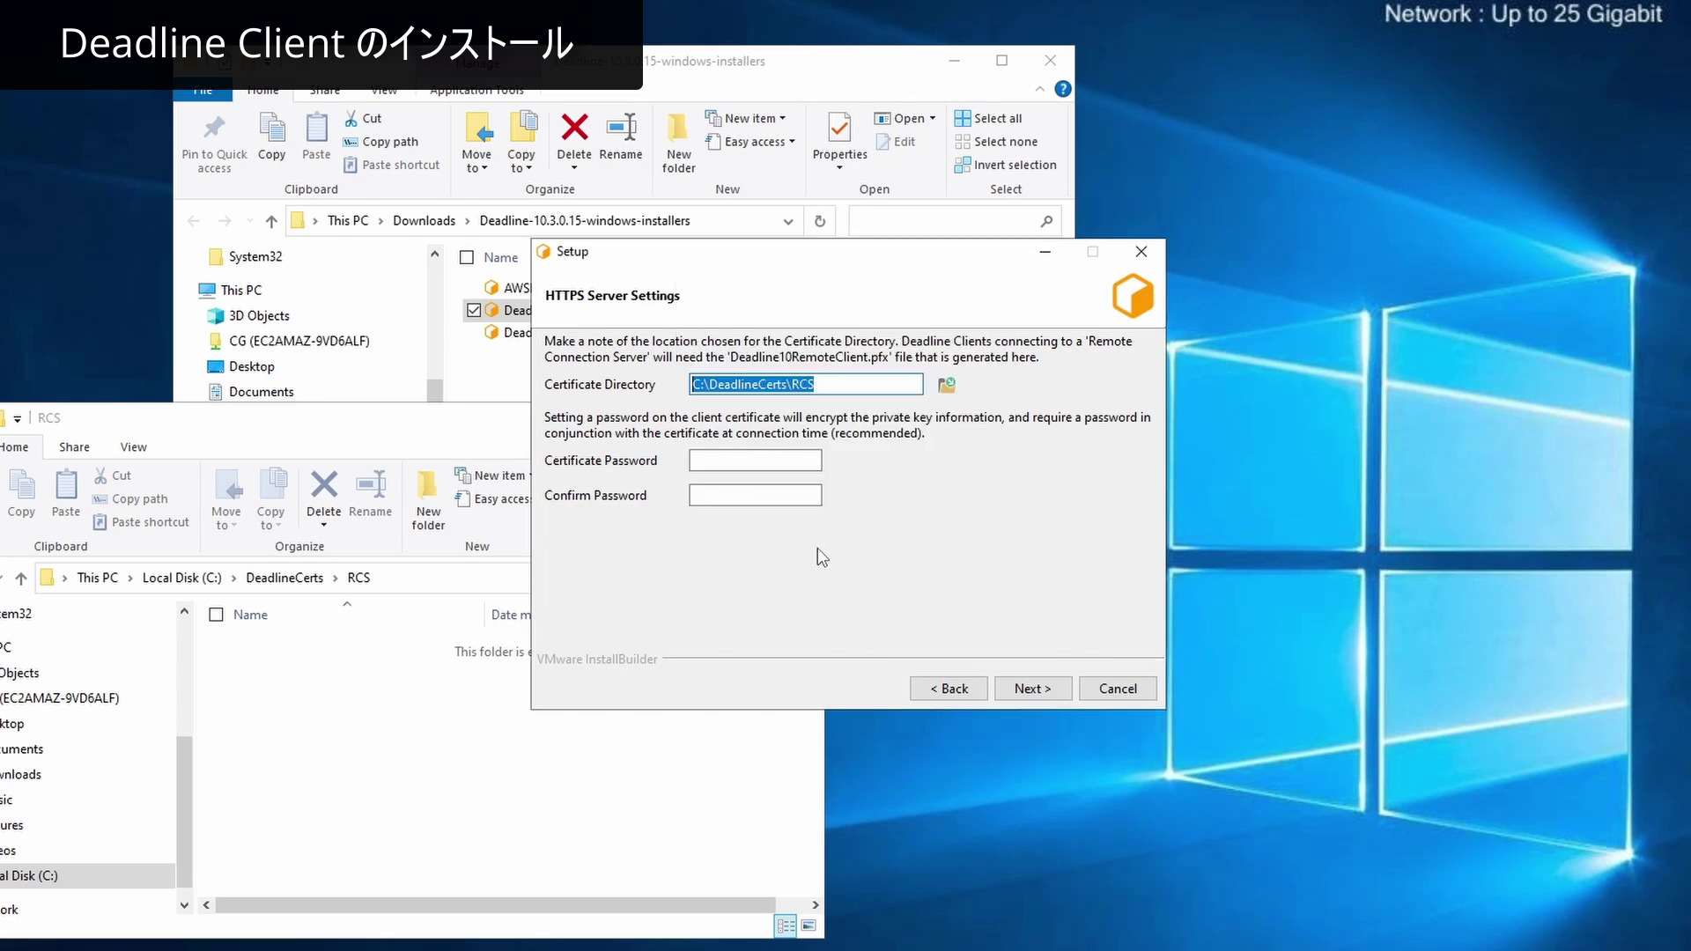
click(1034, 685)
click(1033, 685)
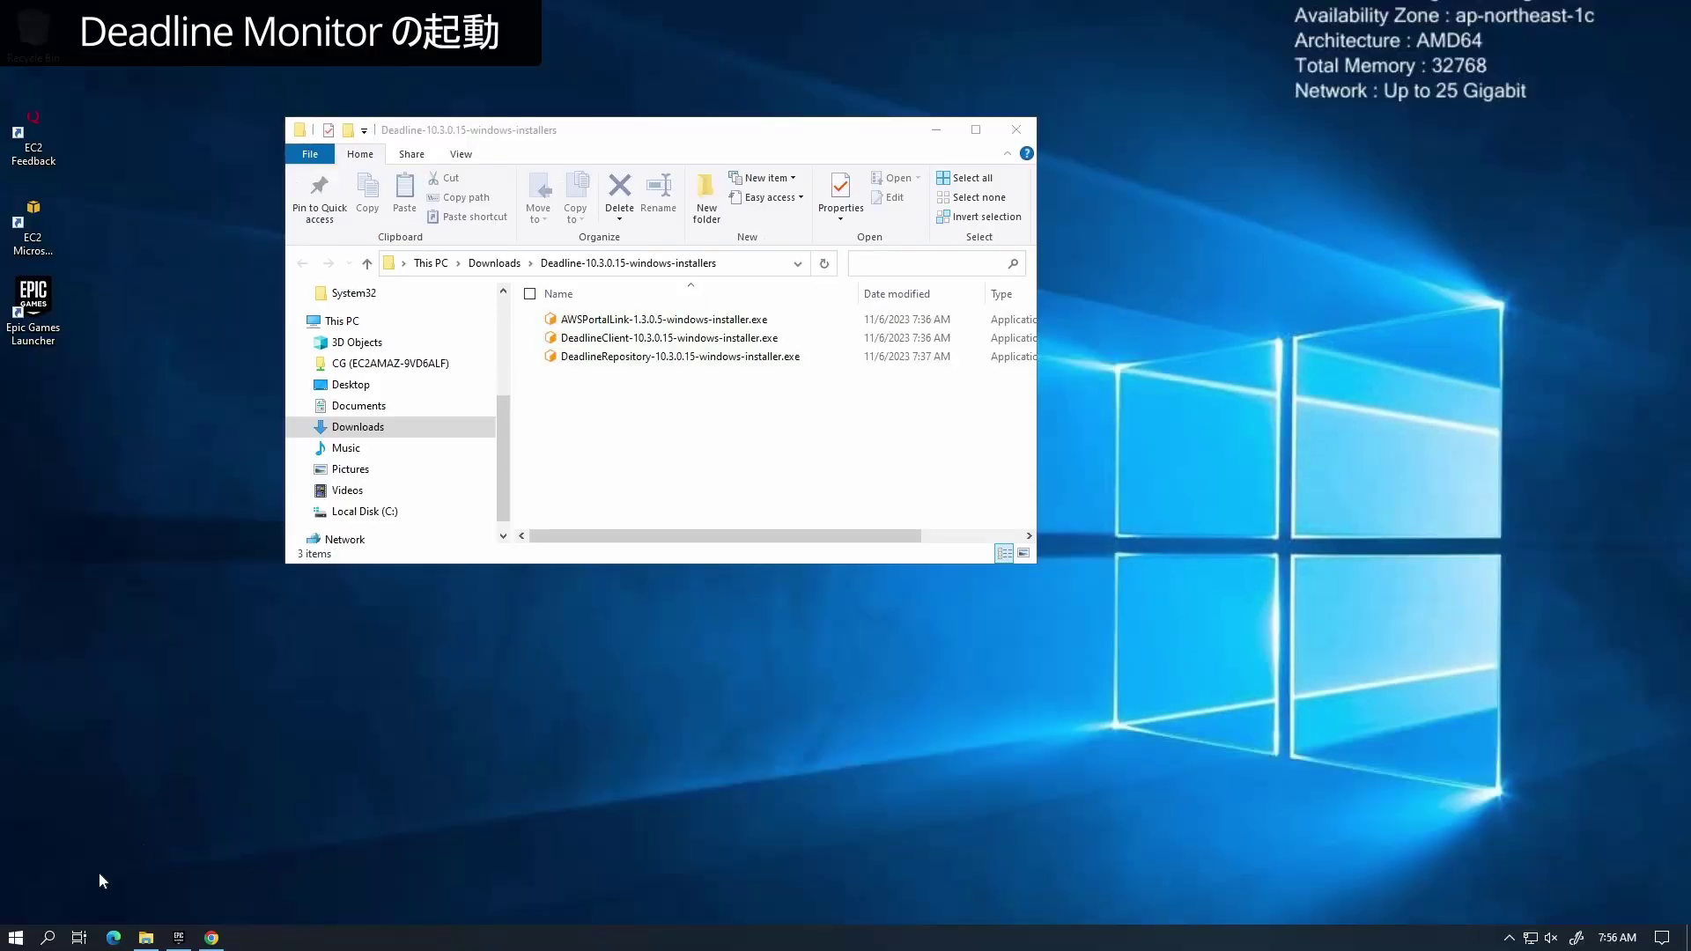
Step: Launch Deadline Monitor 10 and arrange the Worker and Monitor windows side by side, narrowing the Worker window
click(16, 937)
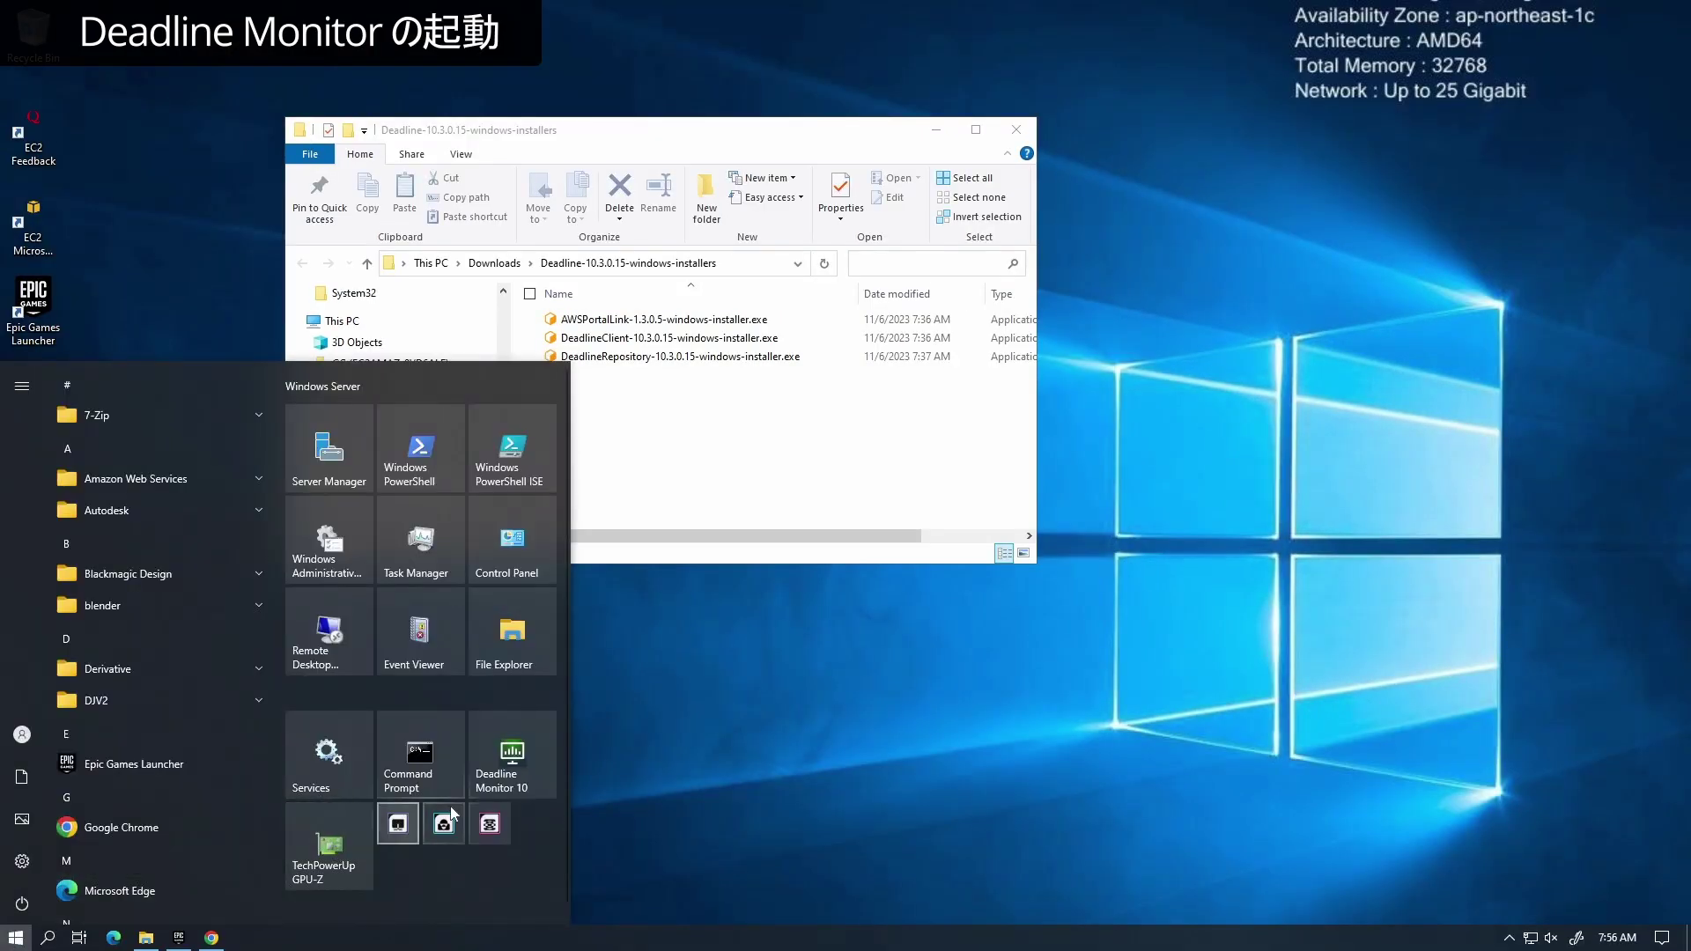
click(507, 771)
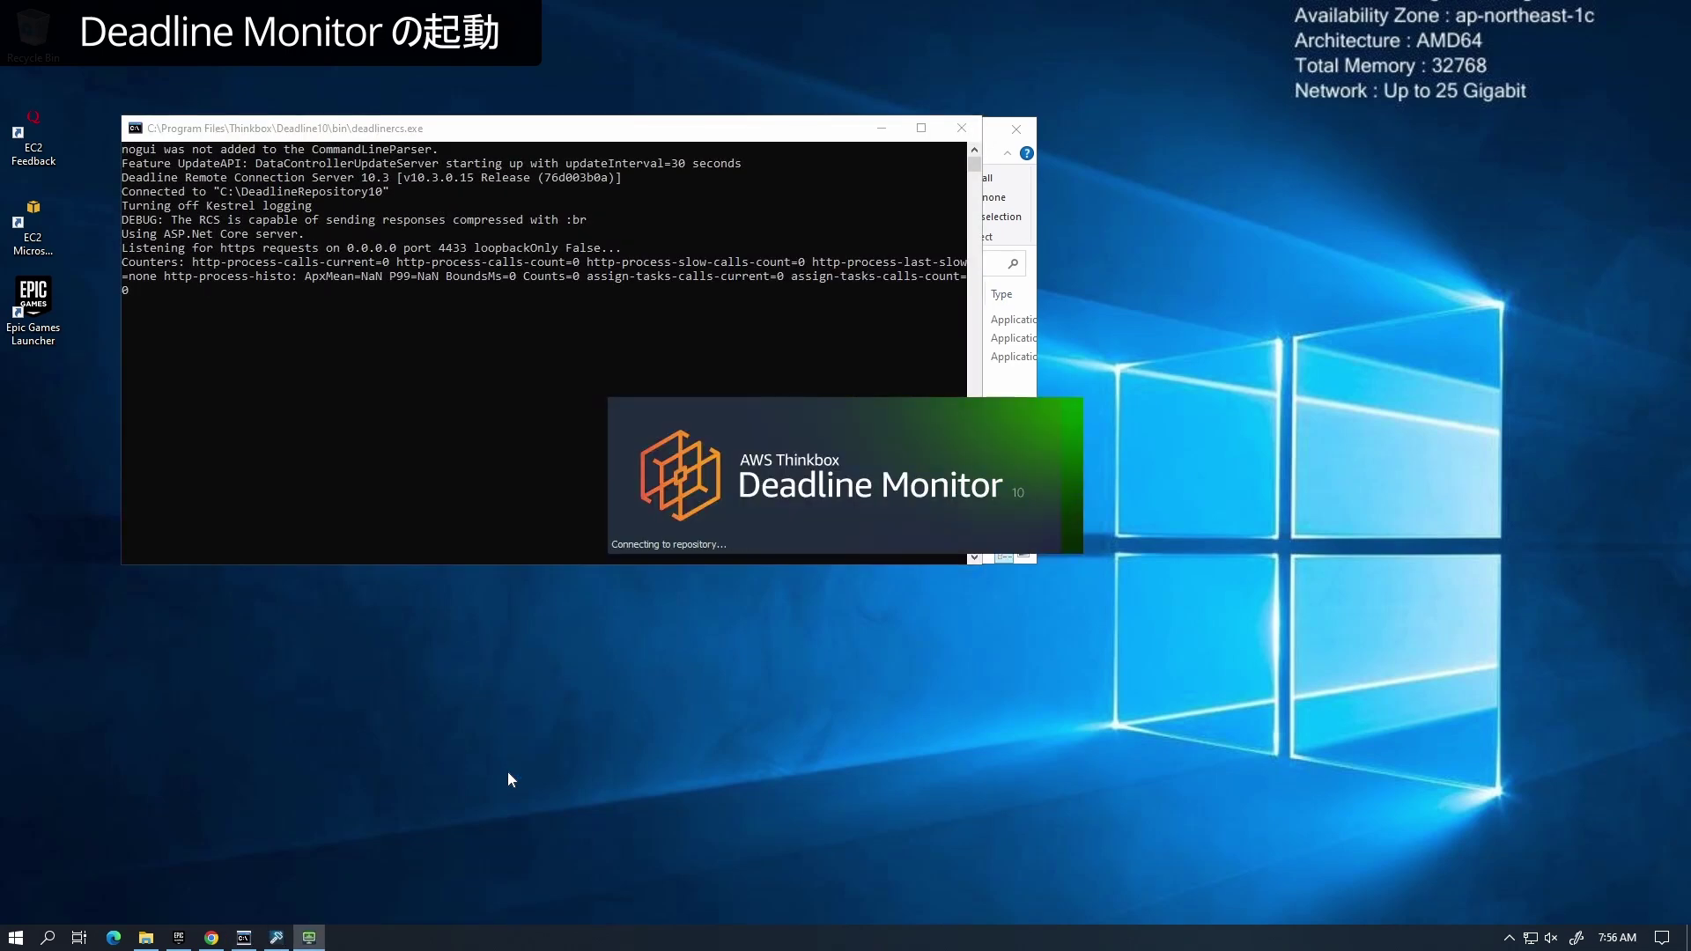
drag(602, 181, 782, 297)
click(490, 154)
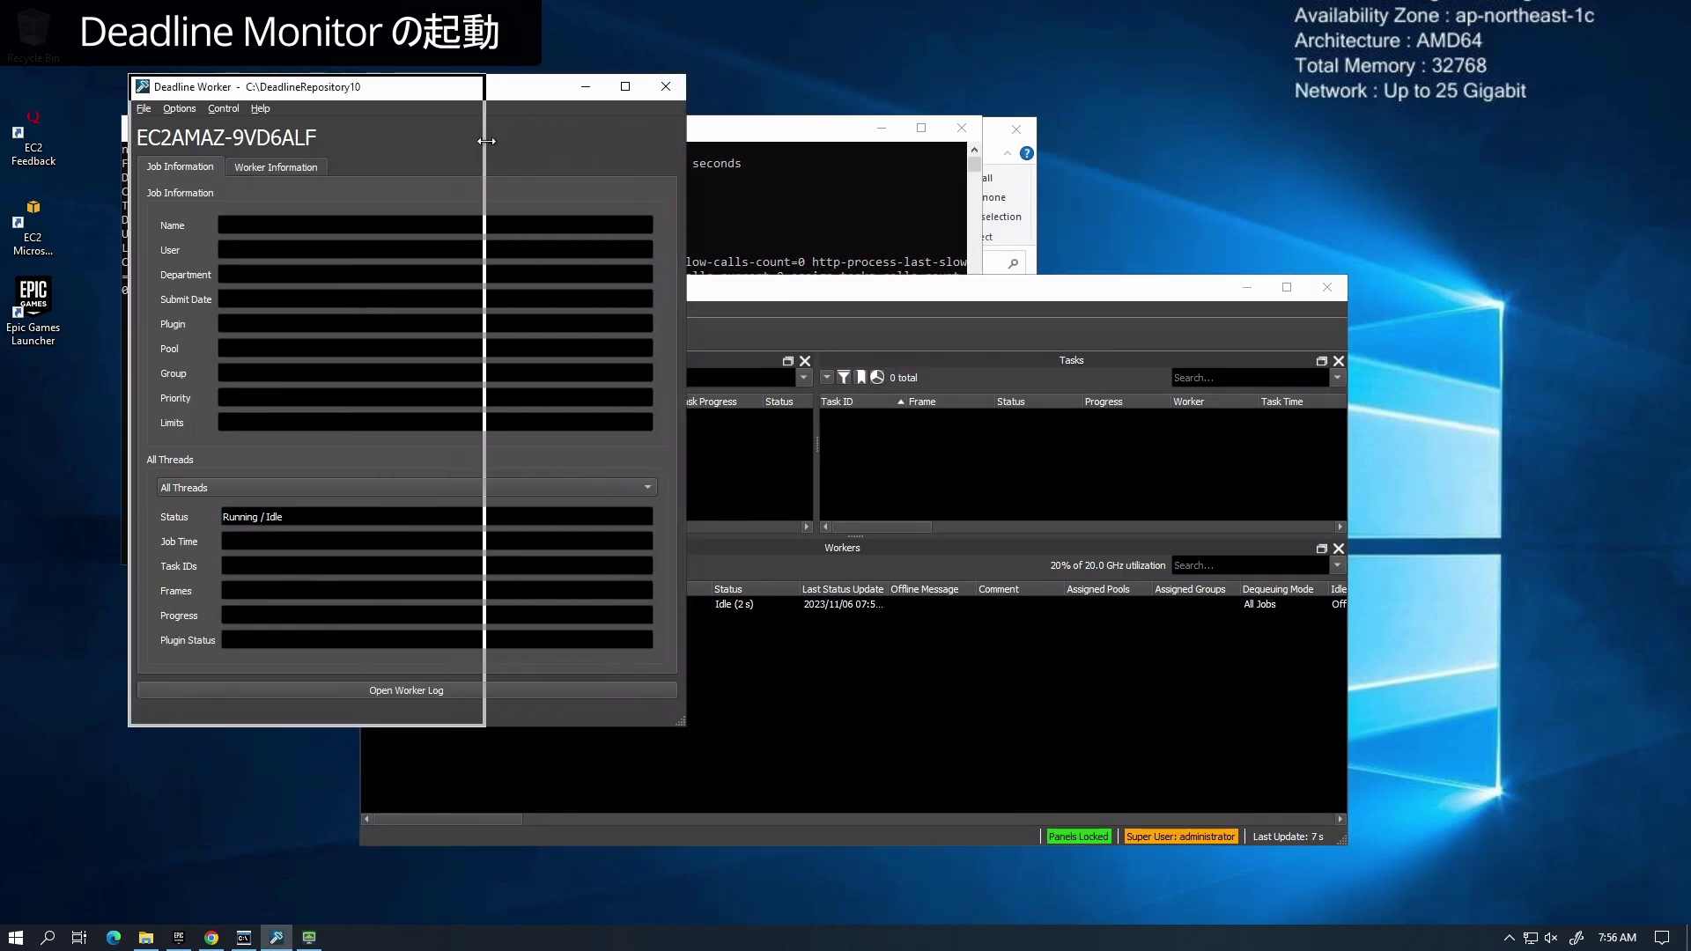
drag(686, 353, 470, 352)
drag(205, 92, 1404, 132)
drag(1135, 293, 1053, 257)
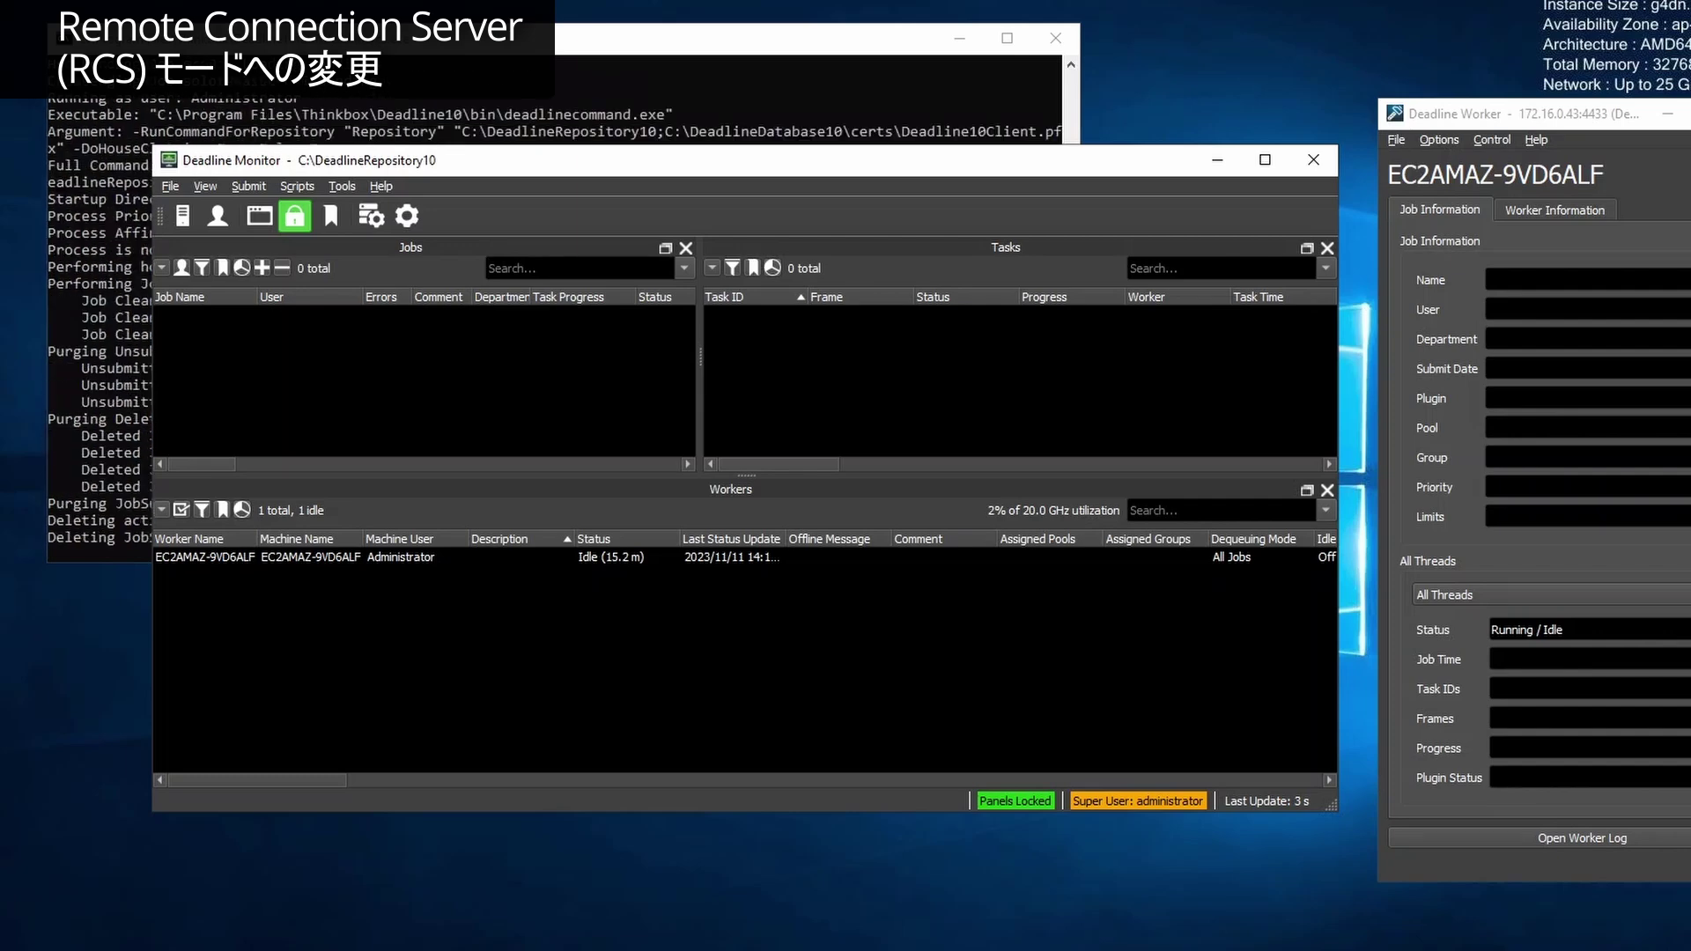
Step: Change the Monitor's repository connection type to Remote Connection Server, keeping remote server 172.16.0.43 and port 4433
click(185, 218)
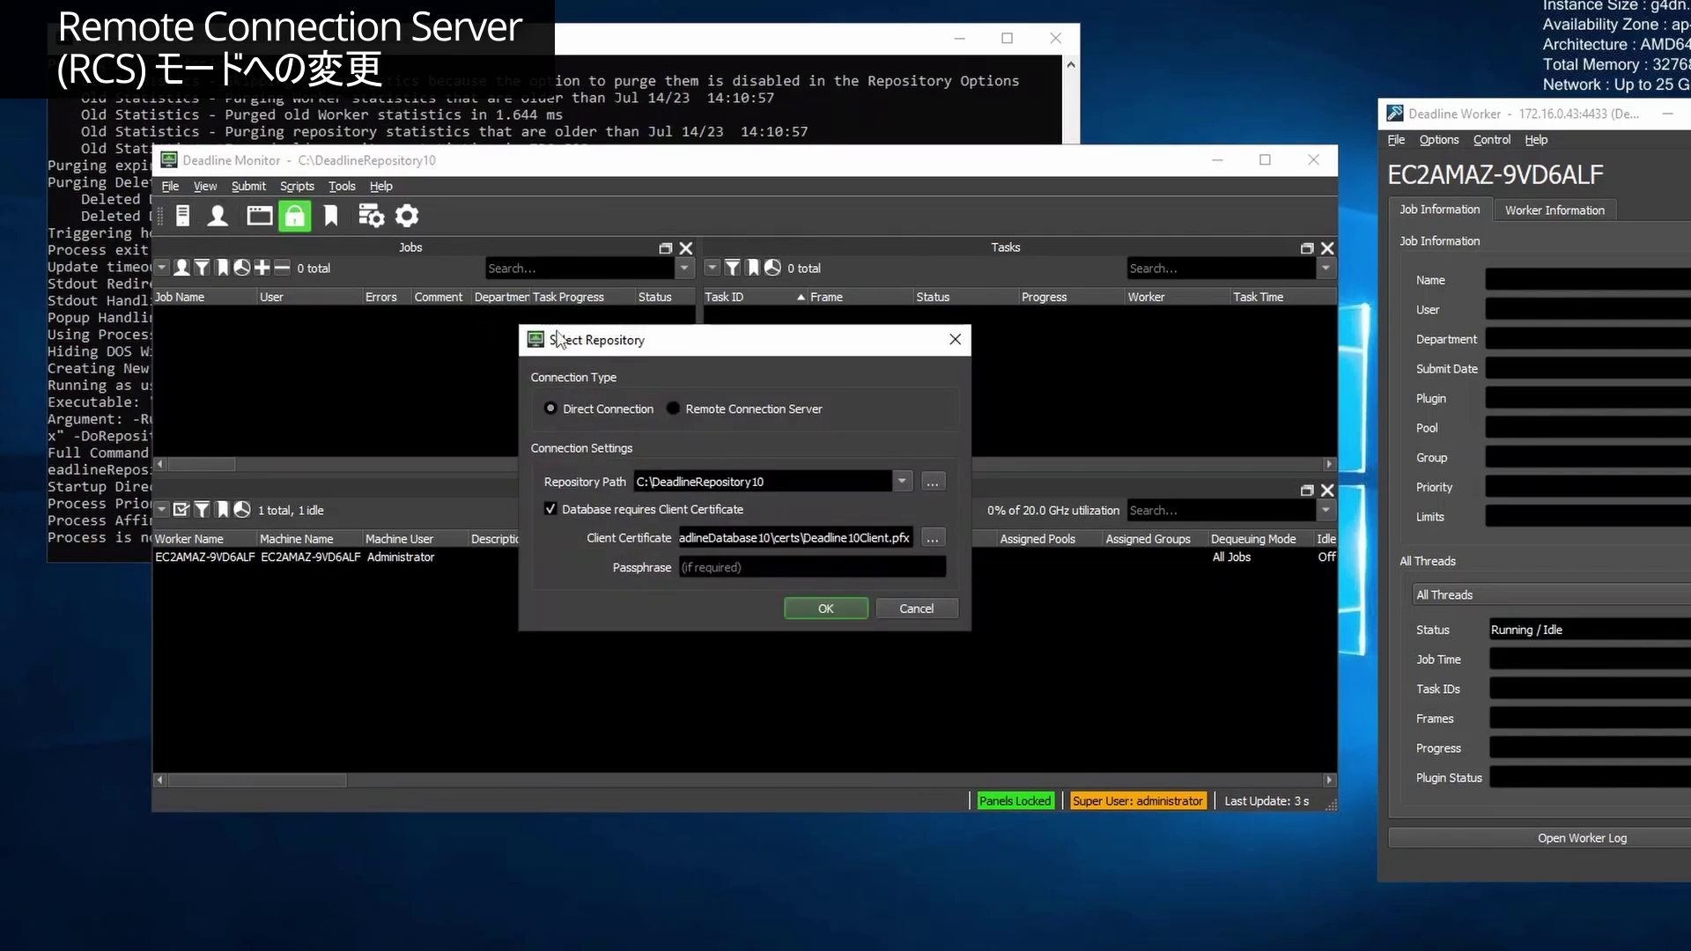
click(780, 409)
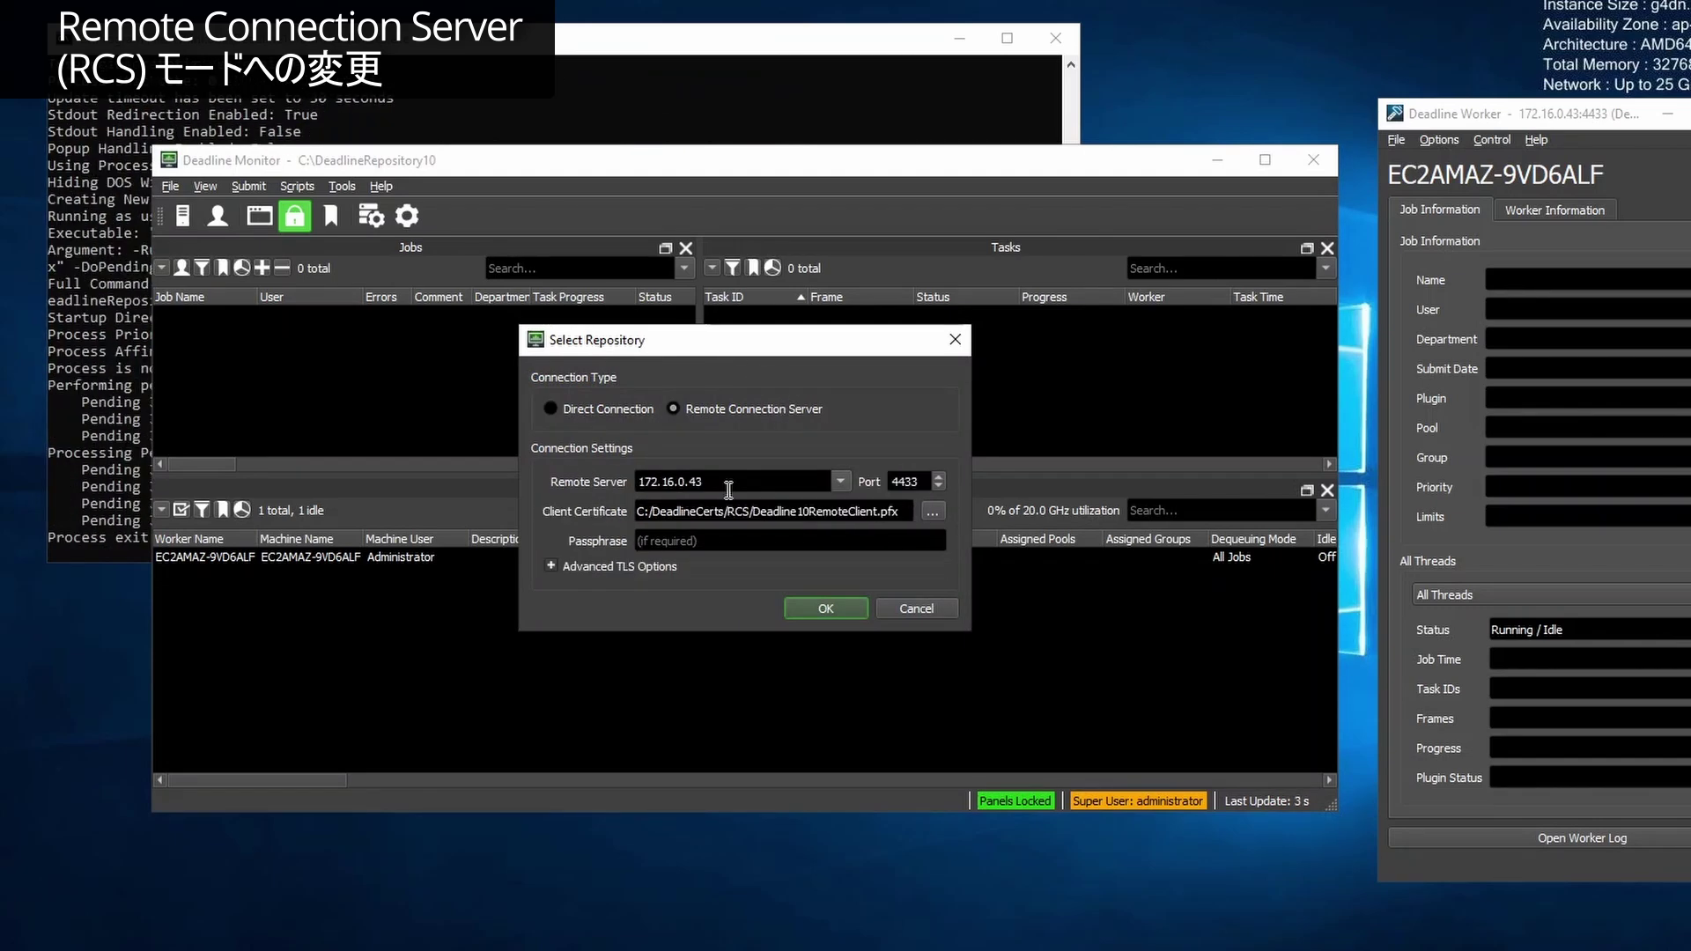
drag(728, 490, 625, 482)
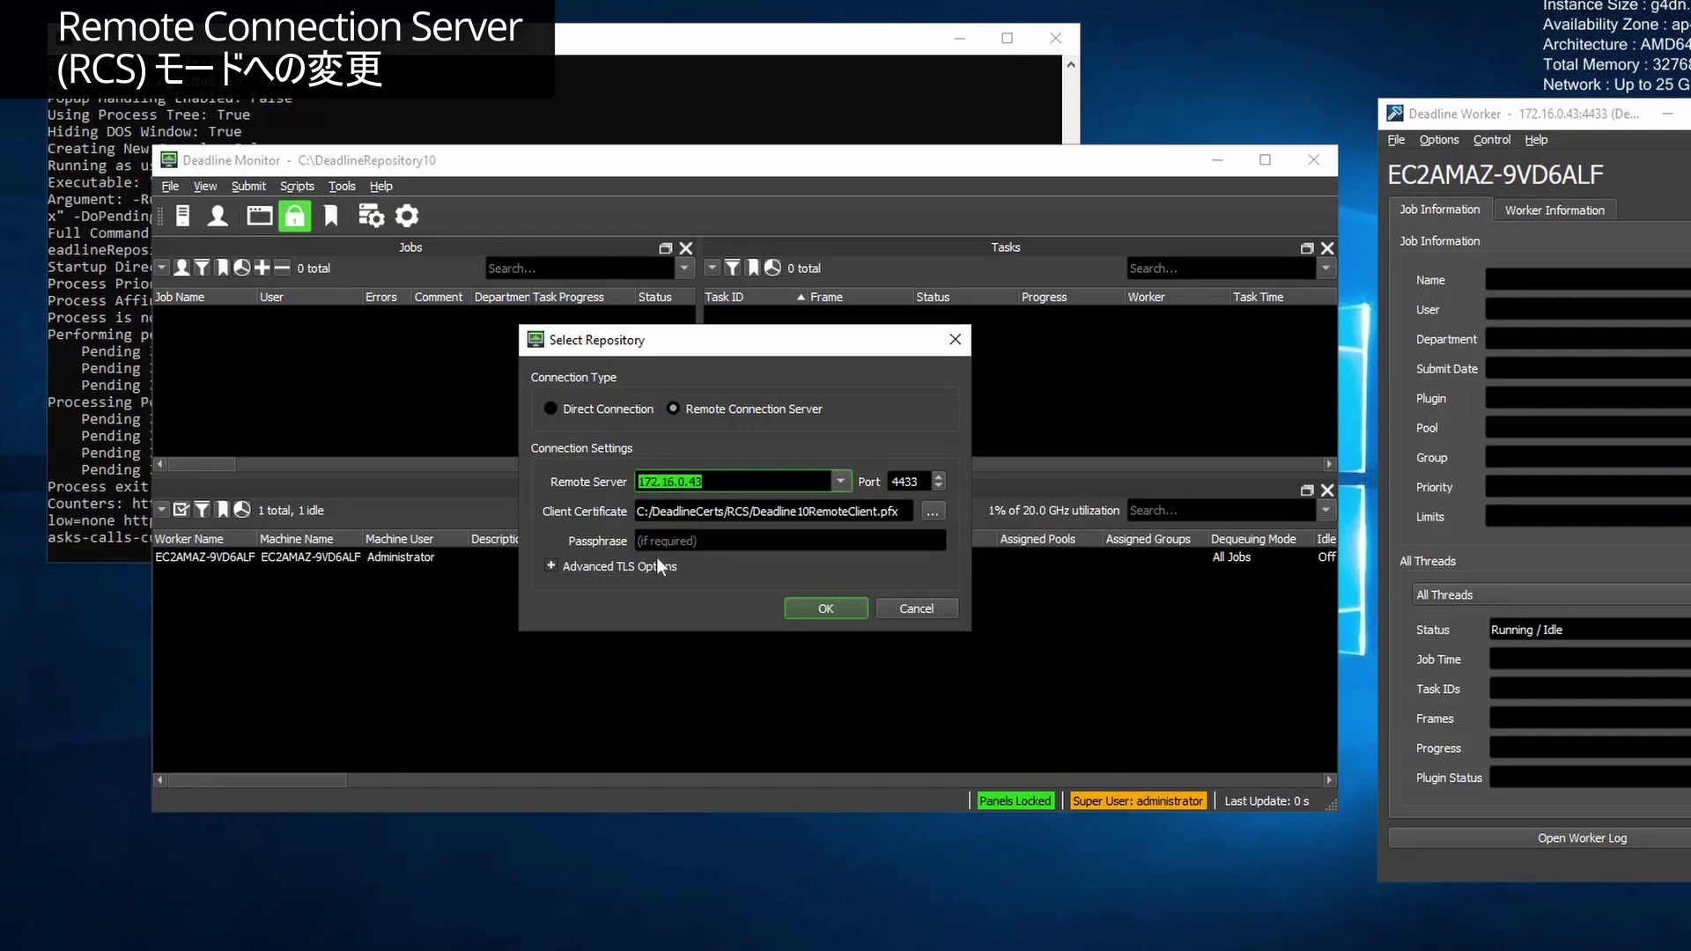
Step: Choose Deadline10RemoteClient.pfx from the DeadlineCerts\RCS folder as the client certificate and apply the repository connection
click(936, 513)
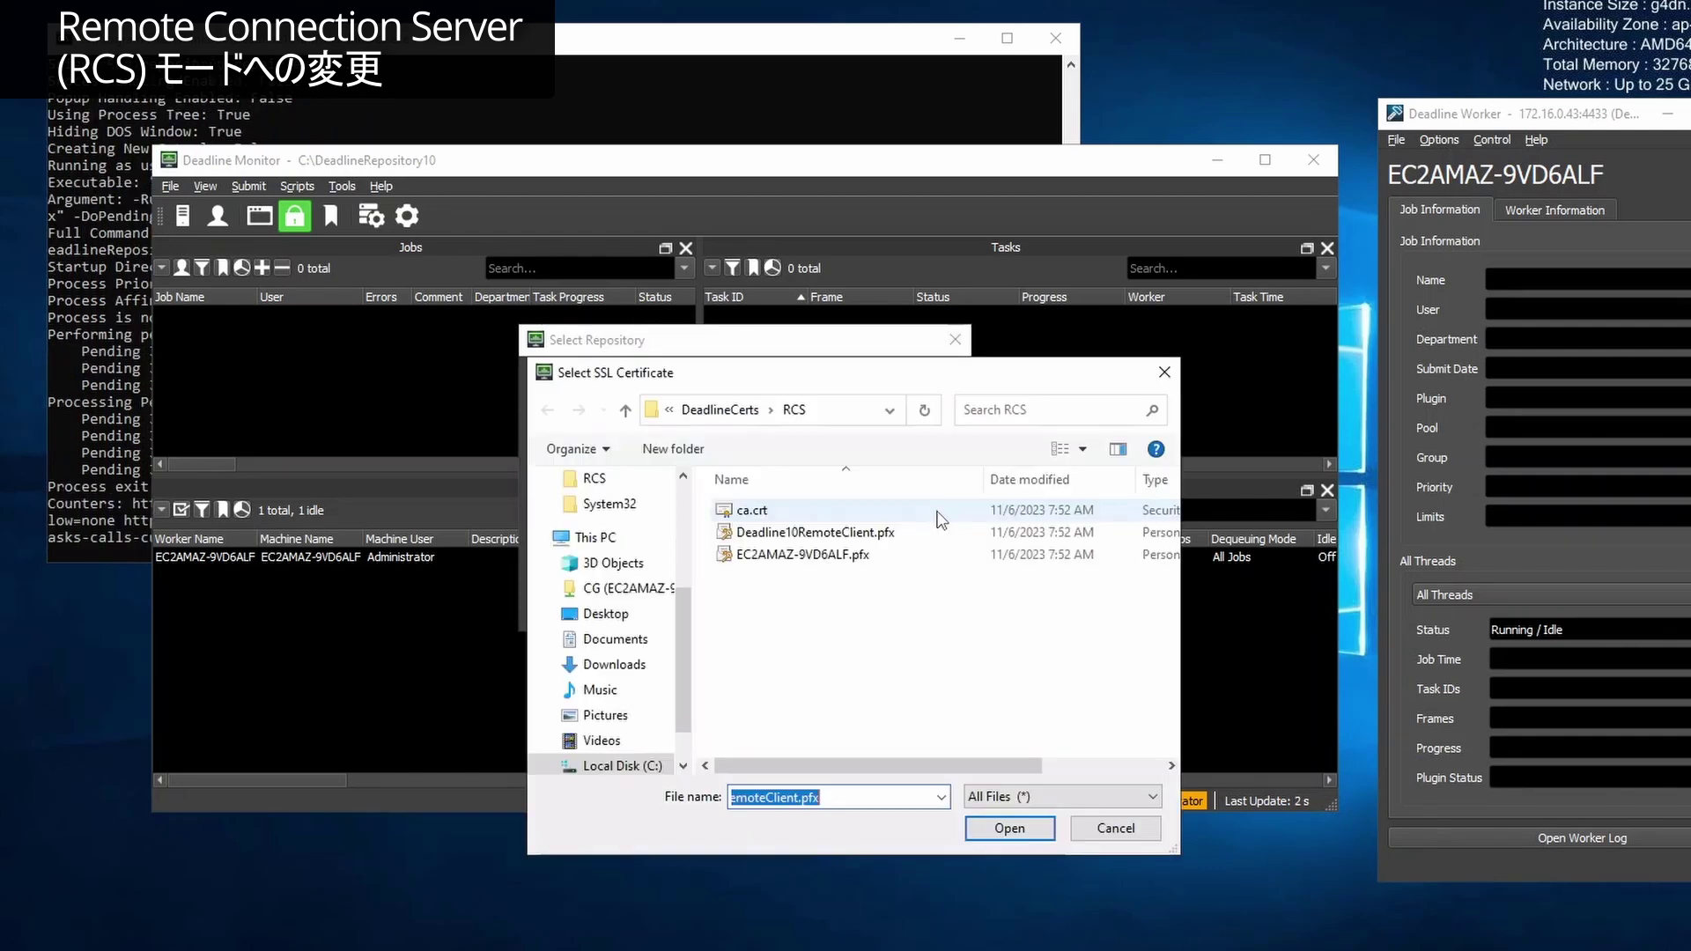
click(751, 410)
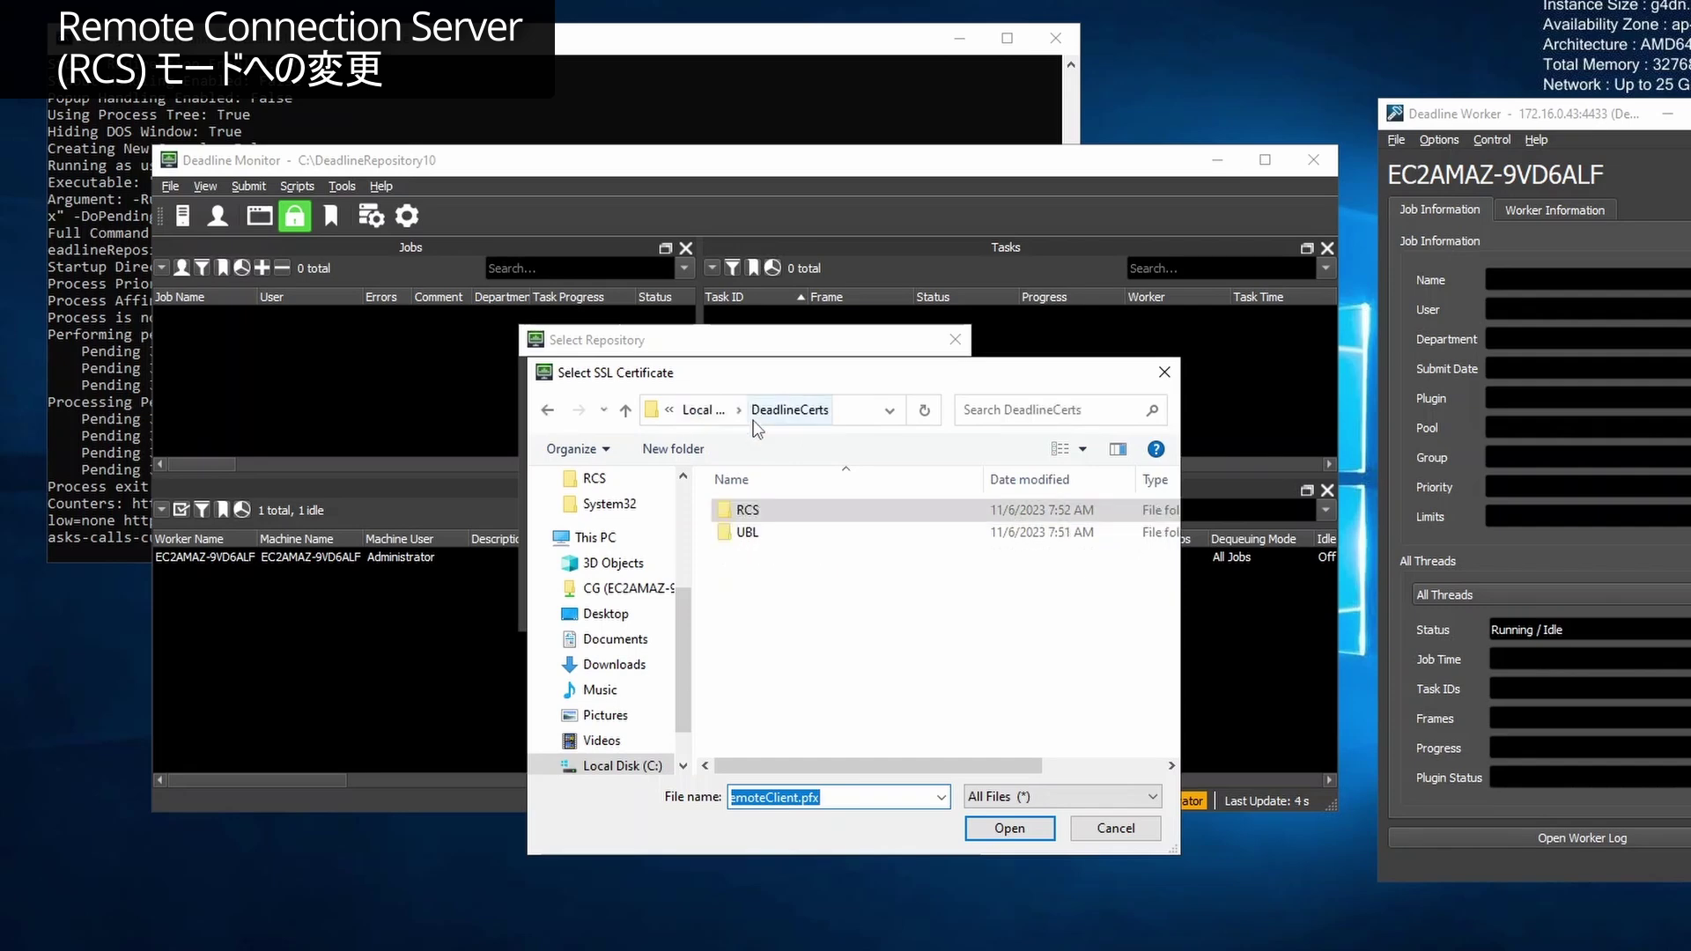
double_click(748, 511)
click(828, 533)
click(1010, 829)
click(838, 607)
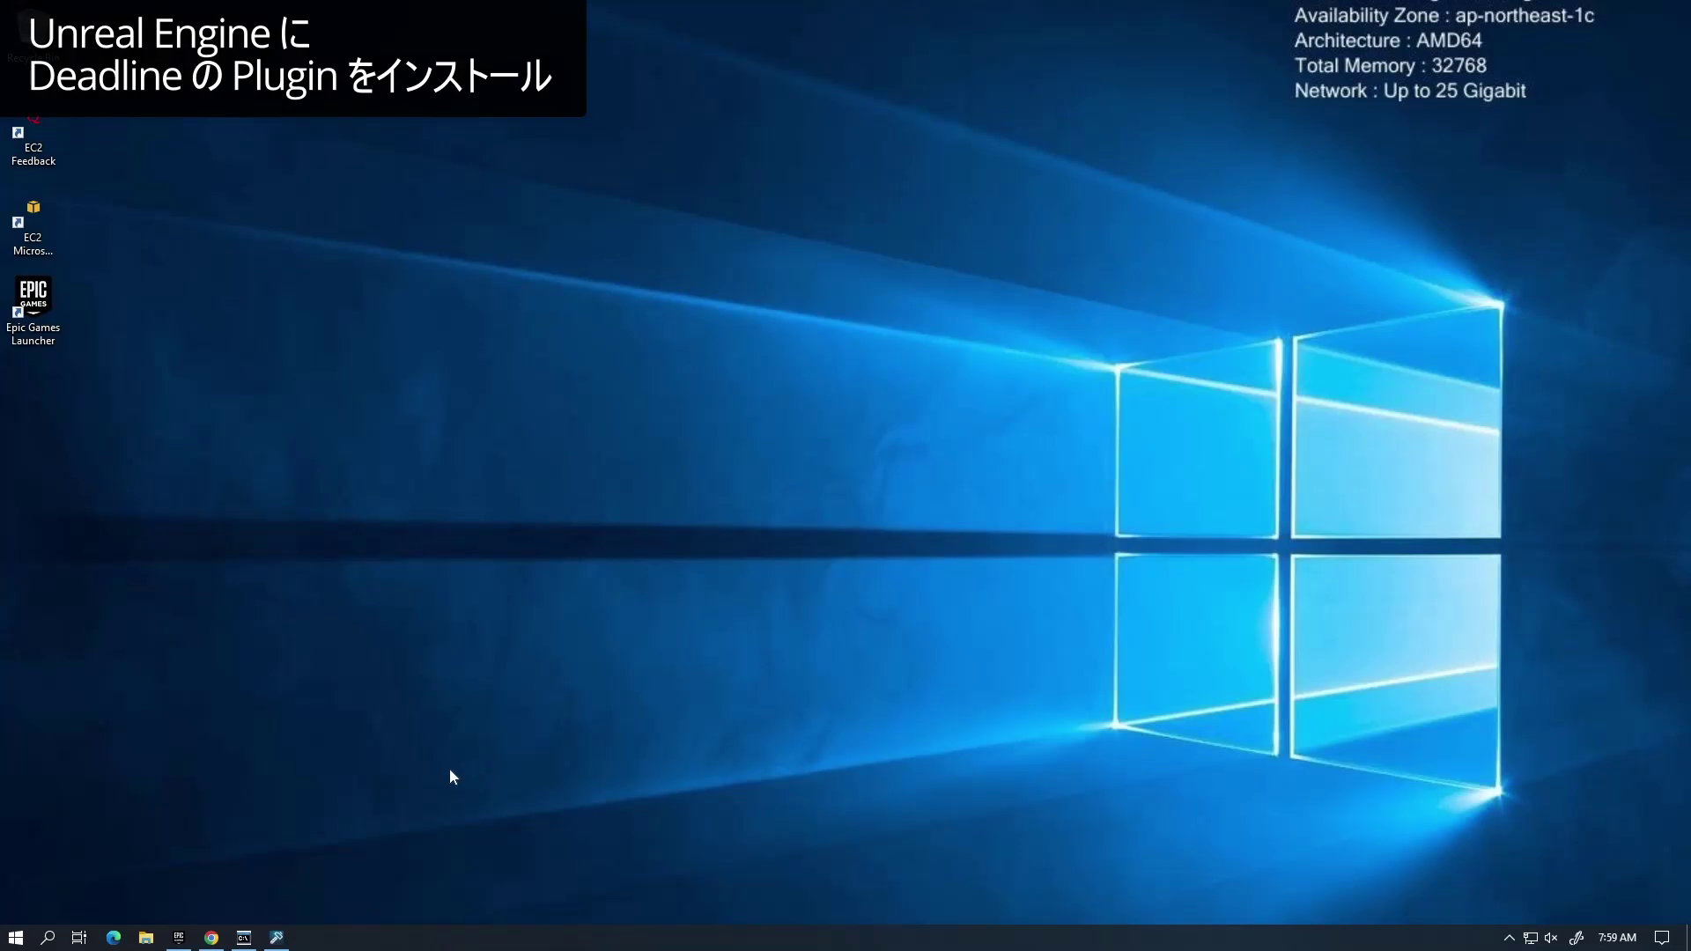
Step: Open an enlarged File Explorer window and browse to C:\DeadlineRepository10\plugins
click(146, 937)
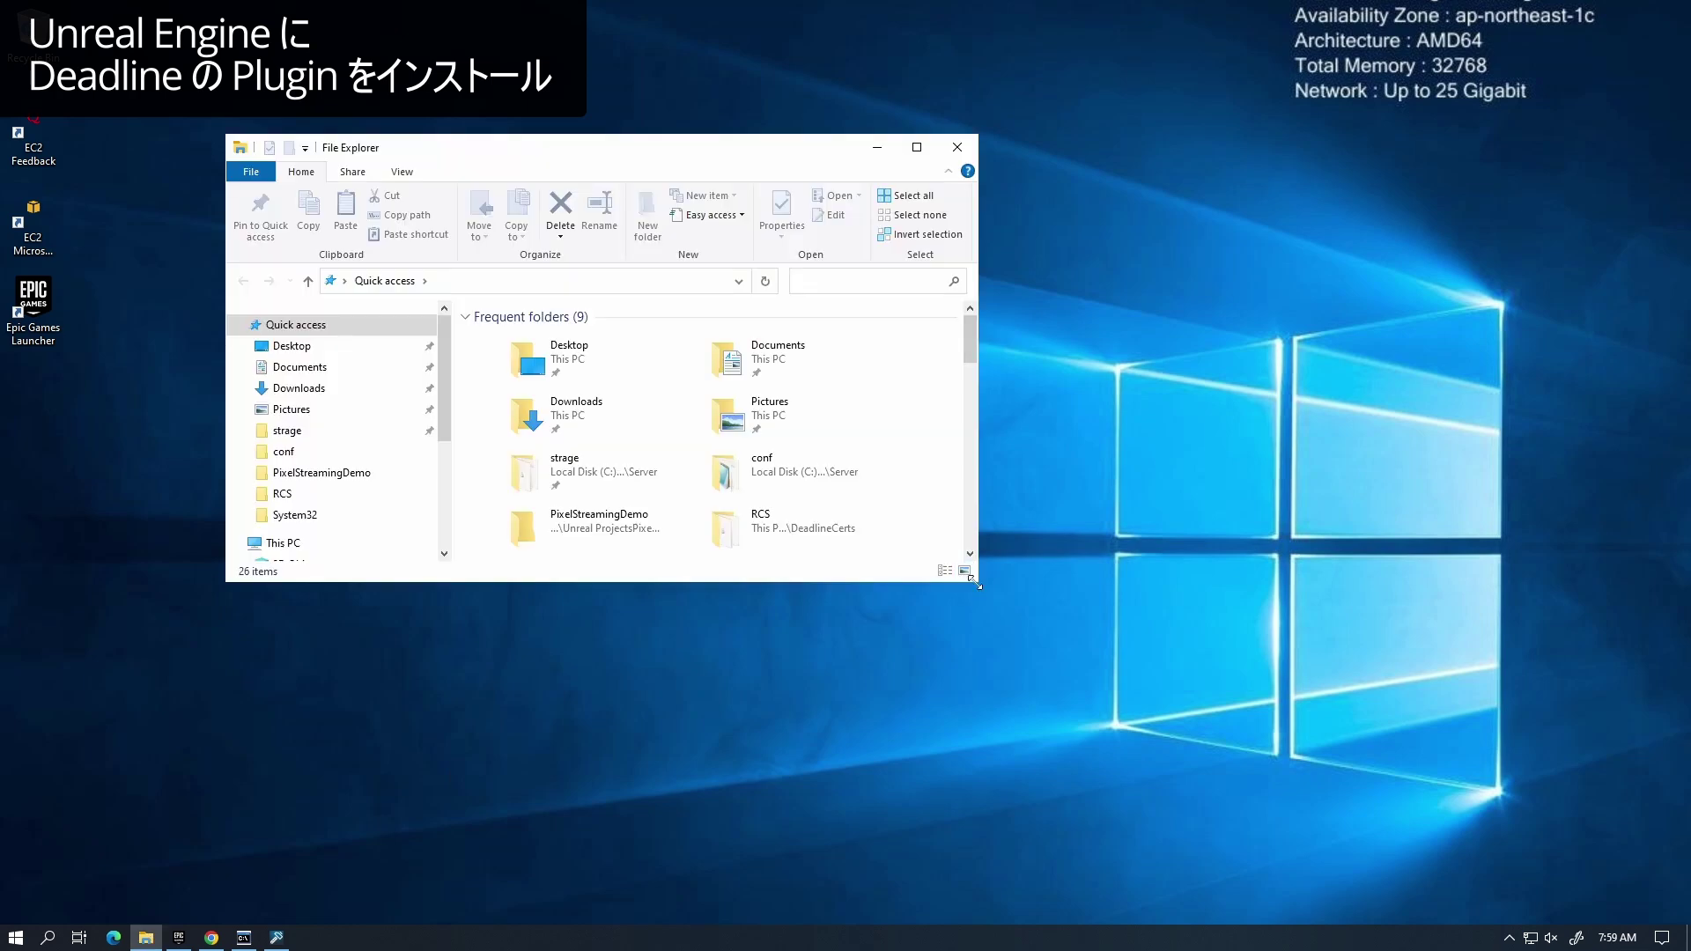
drag(979, 592, 1071, 717)
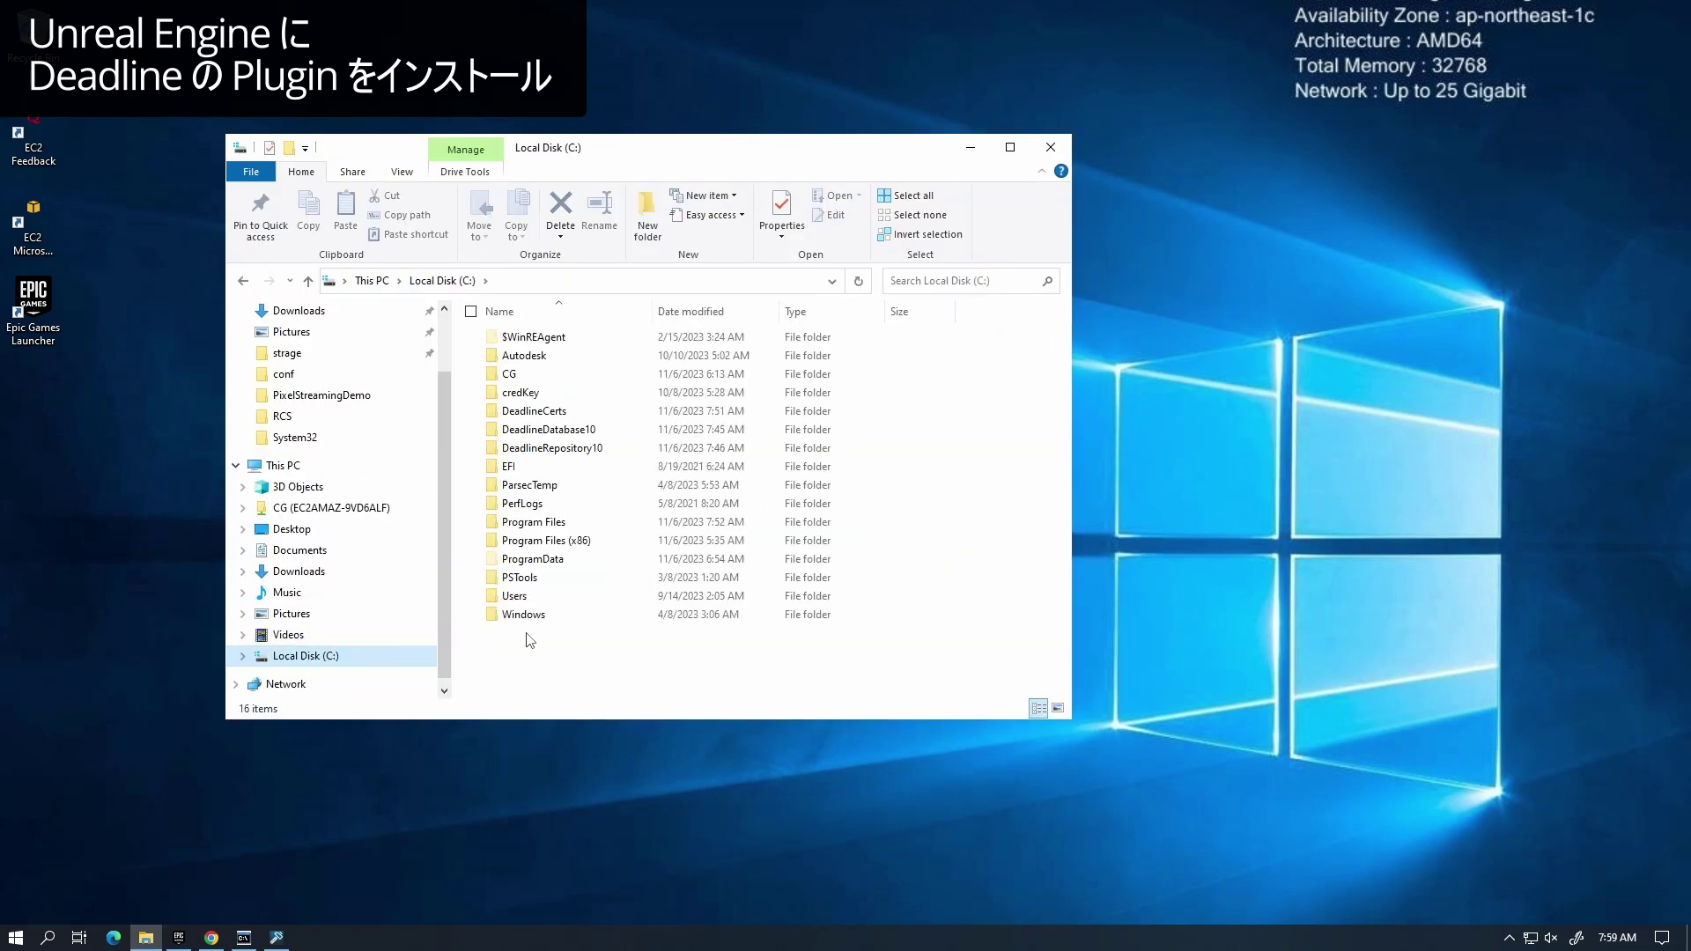
click(601, 450)
double_click(529, 450)
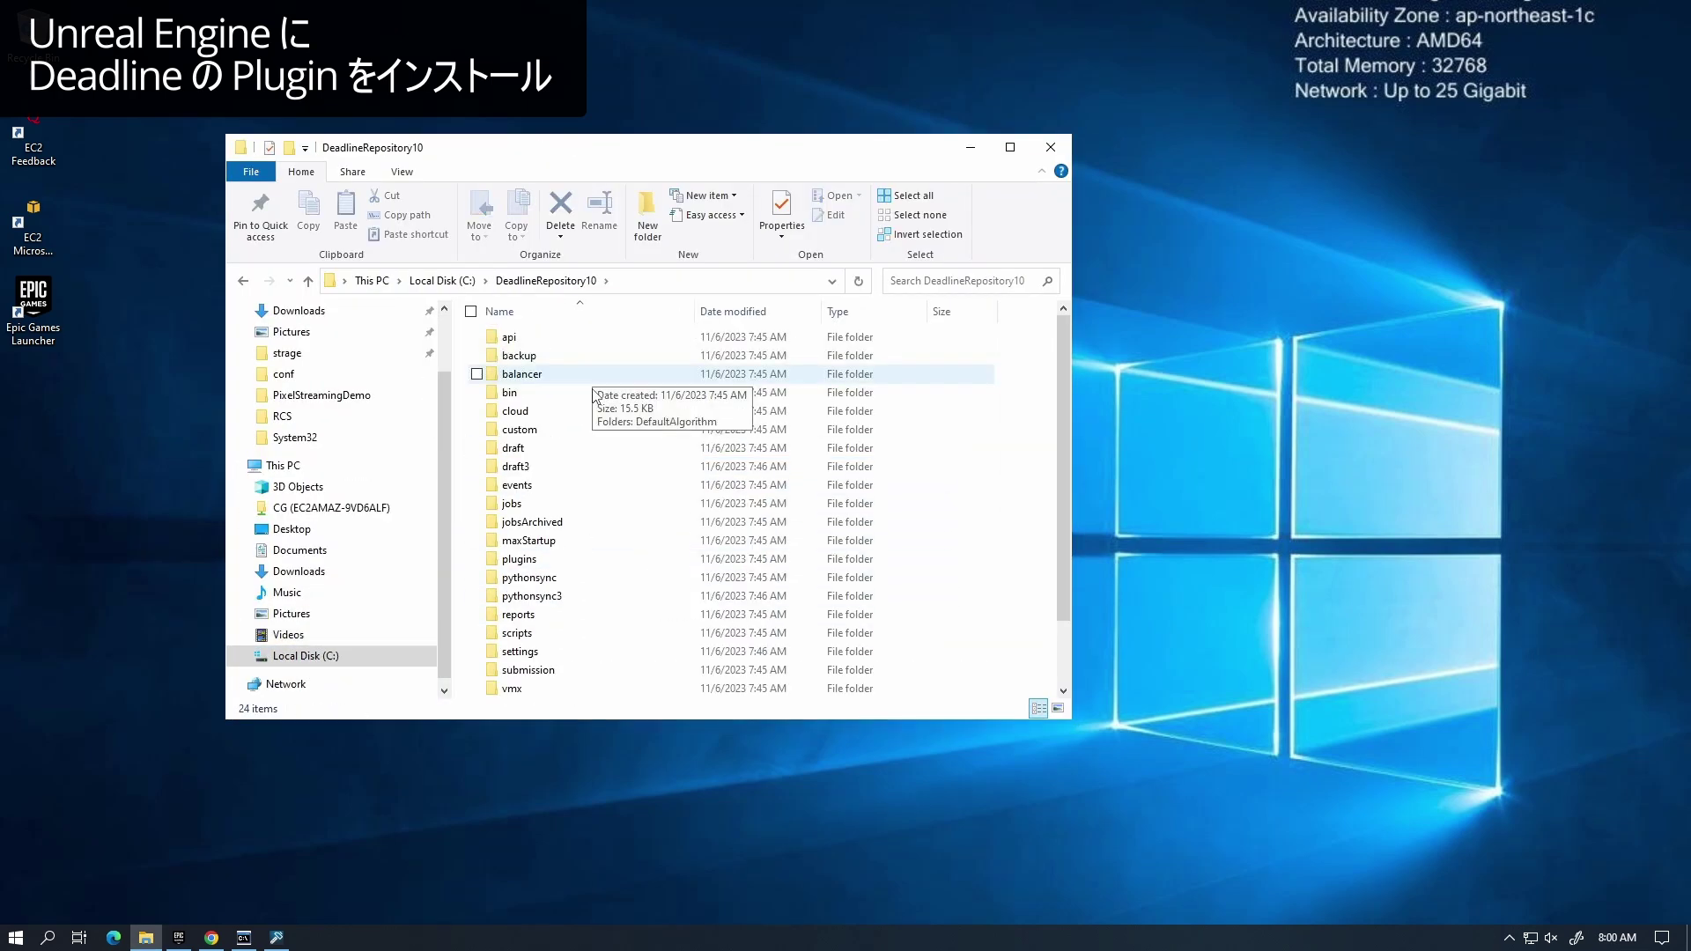
click(591, 573)
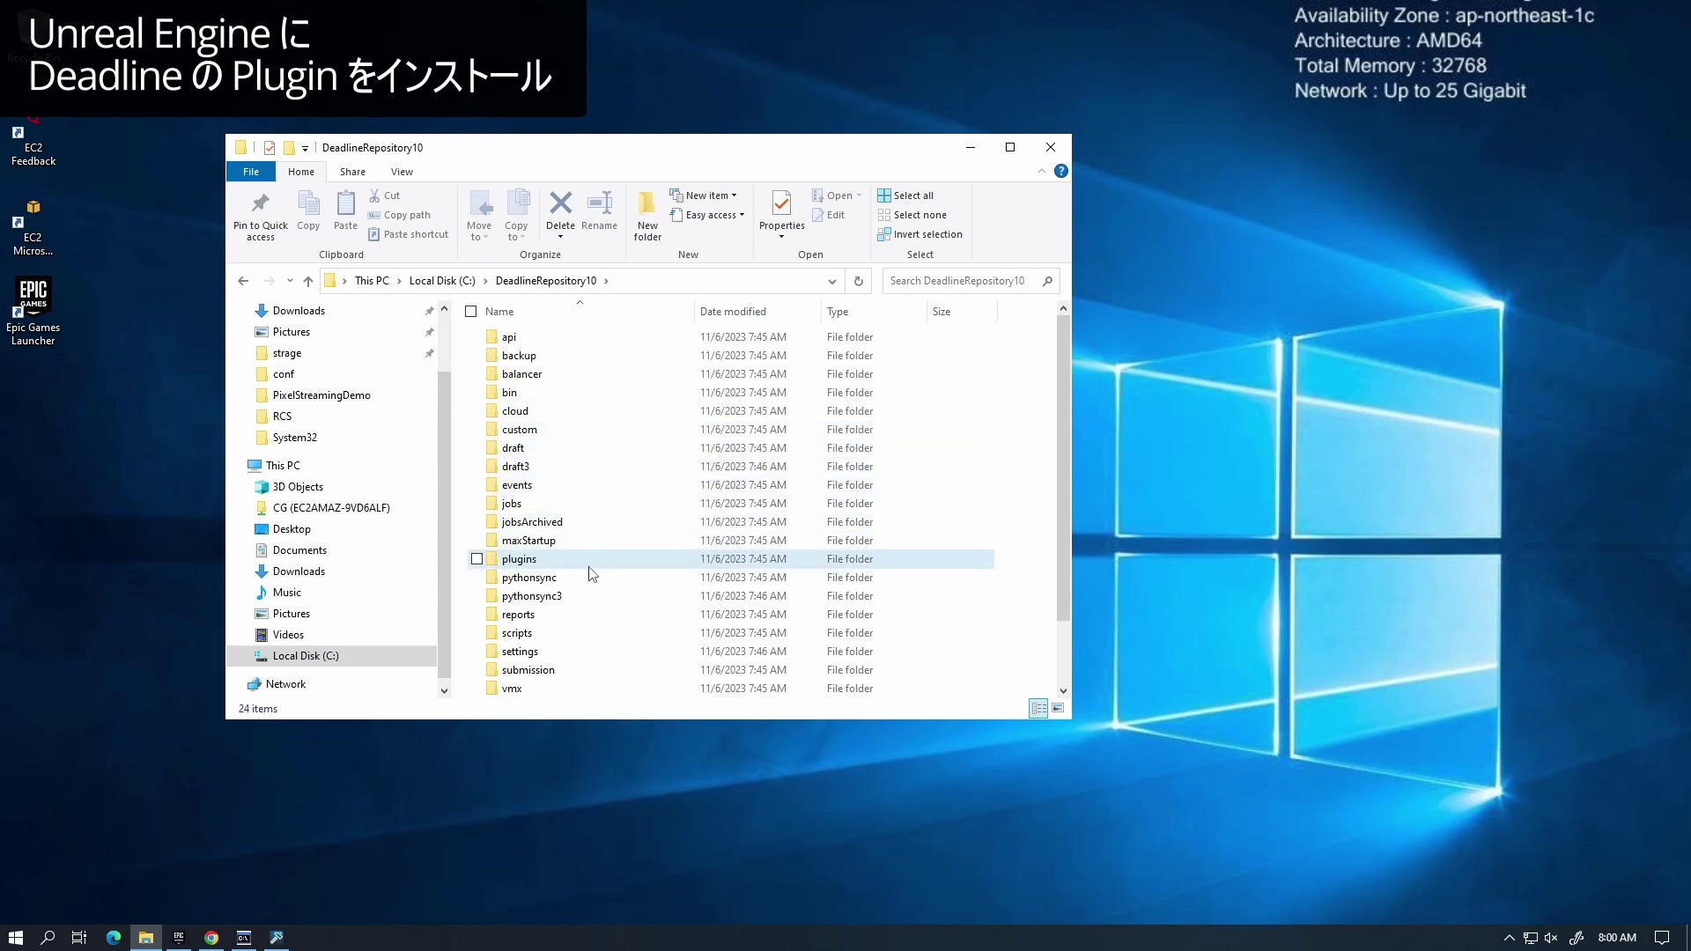
double_click(592, 568)
Step: Open the UnrealEngine5\UnrealEnginePlugins folder that holds the Deadline plugins for Unreal Engine
scroll(581, 546, down, 20)
click(614, 479)
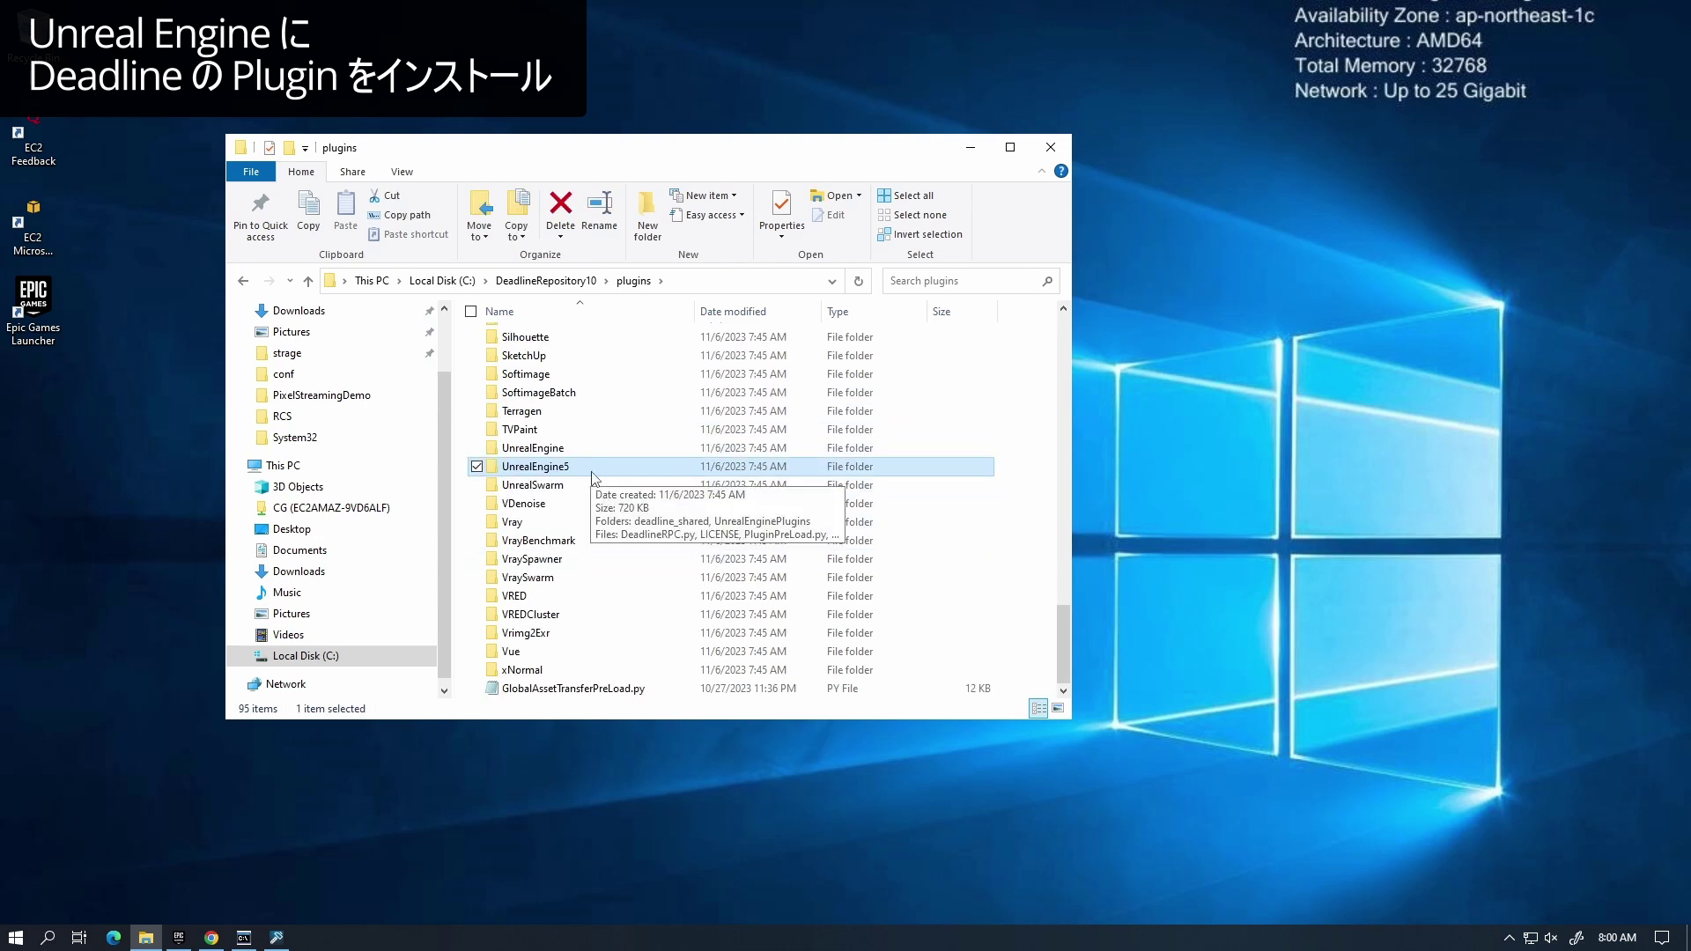
double_click(614, 478)
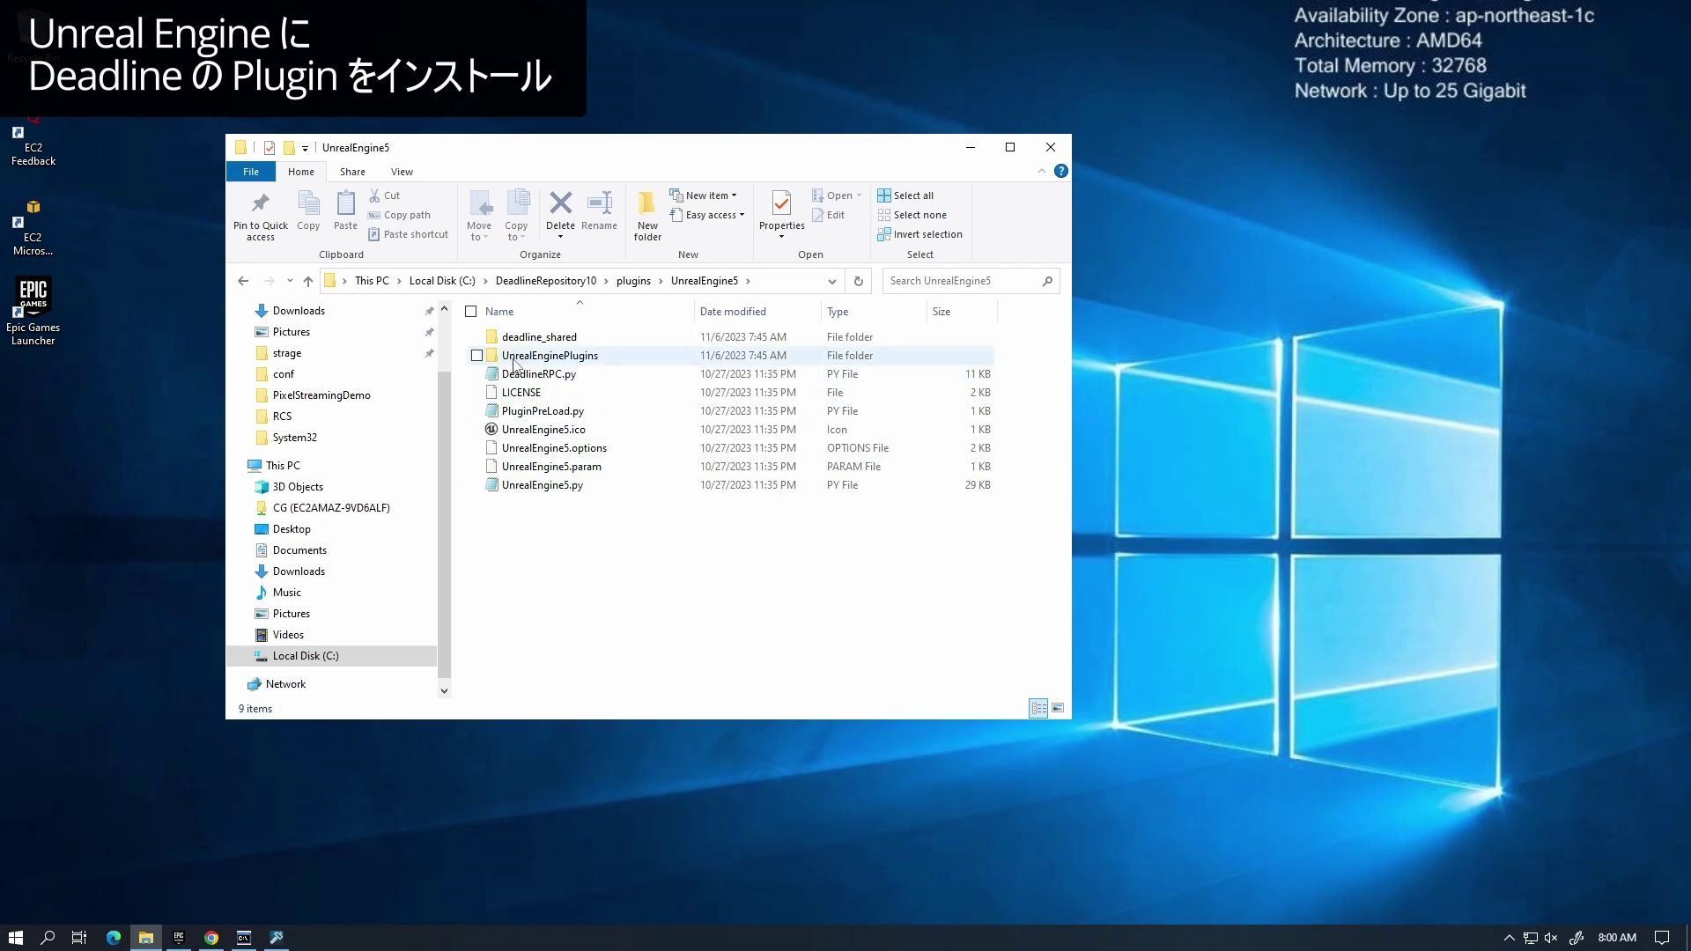
click(613, 357)
double_click(613, 357)
drag(635, 413, 457, 328)
click(592, 423)
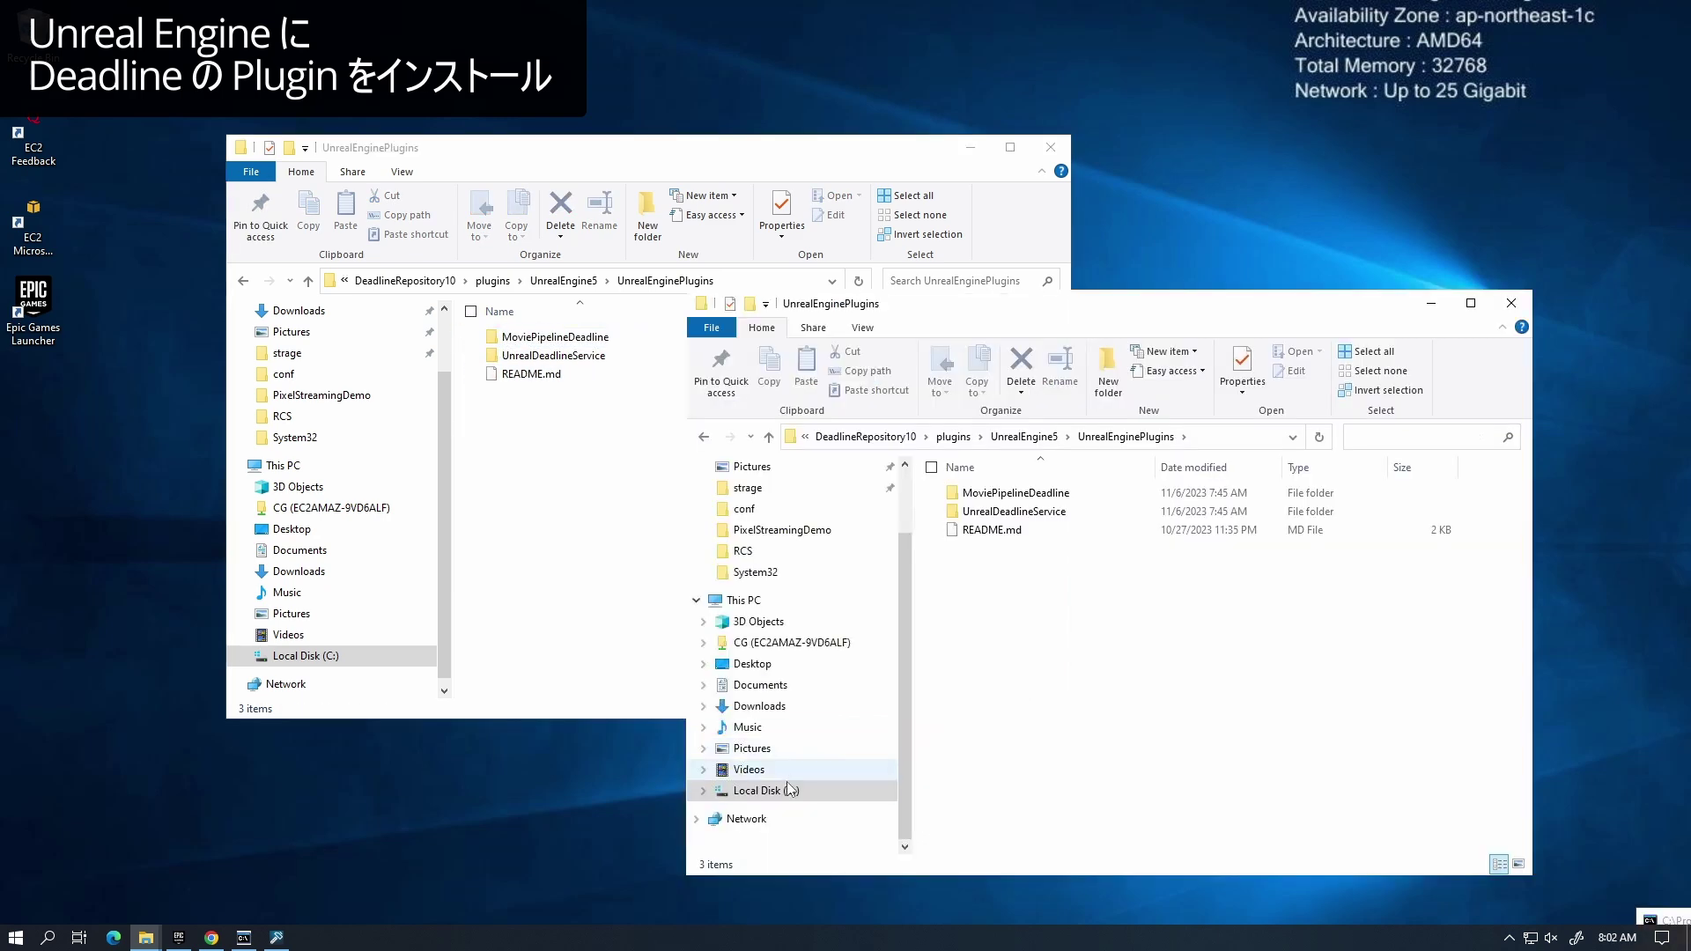
Step: Browse to the project folder C:\CG\UnrealContent\MeerkatDemo in the second File Explorer window
click(775, 790)
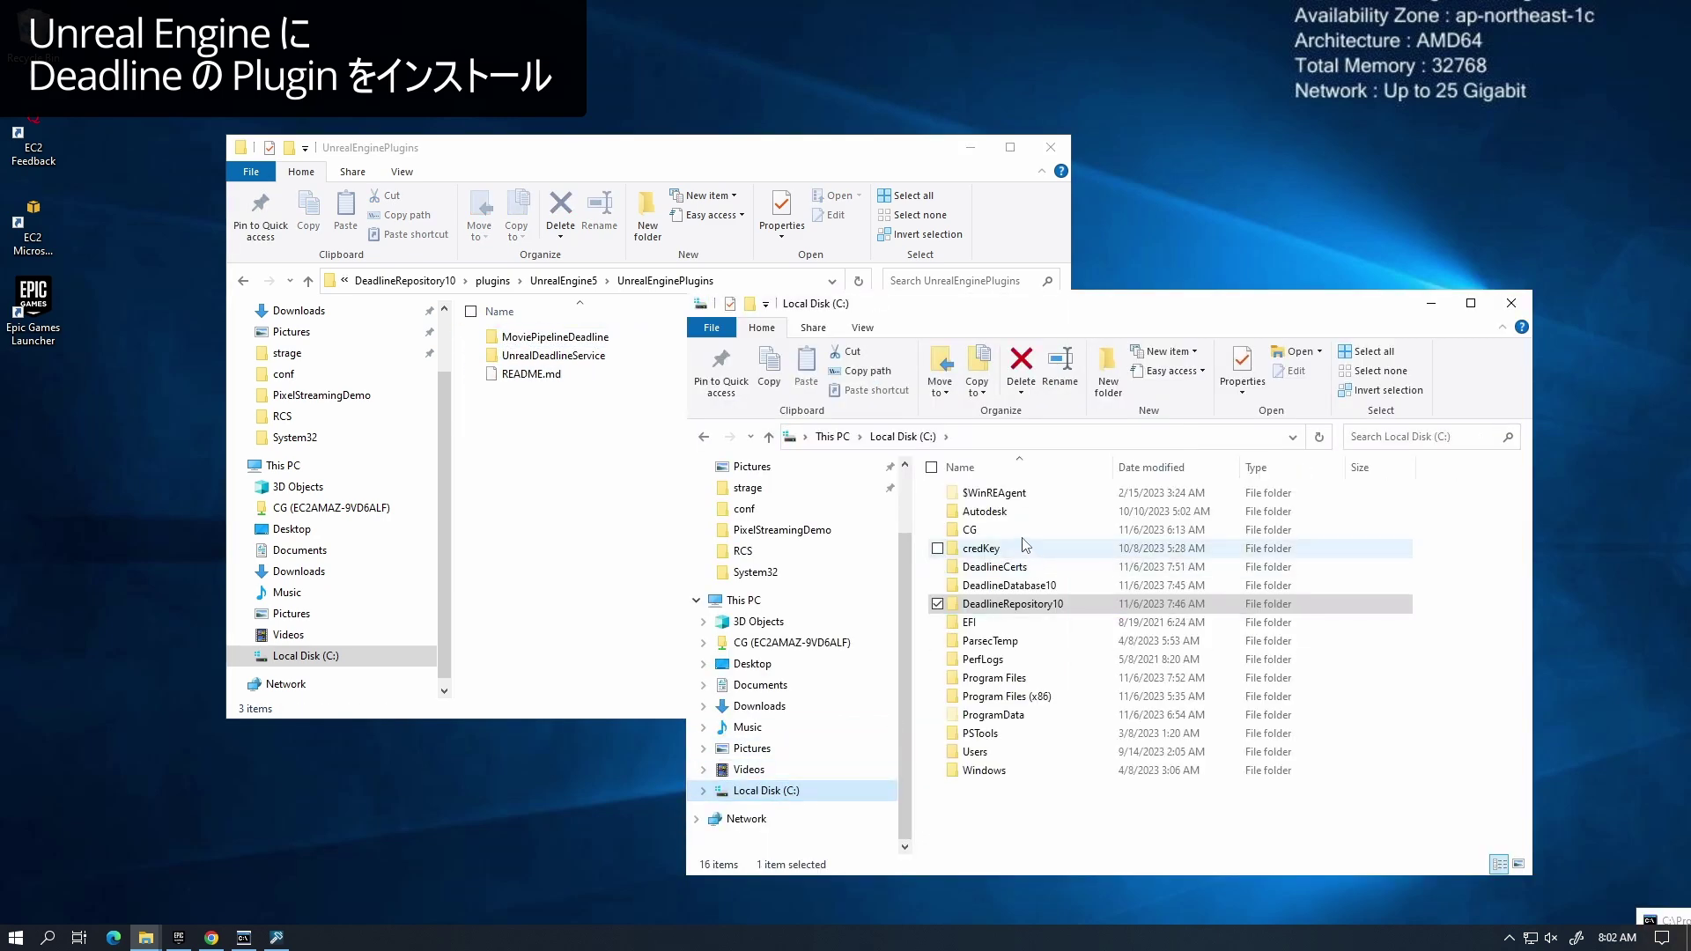
double_click(1020, 531)
double_click(999, 512)
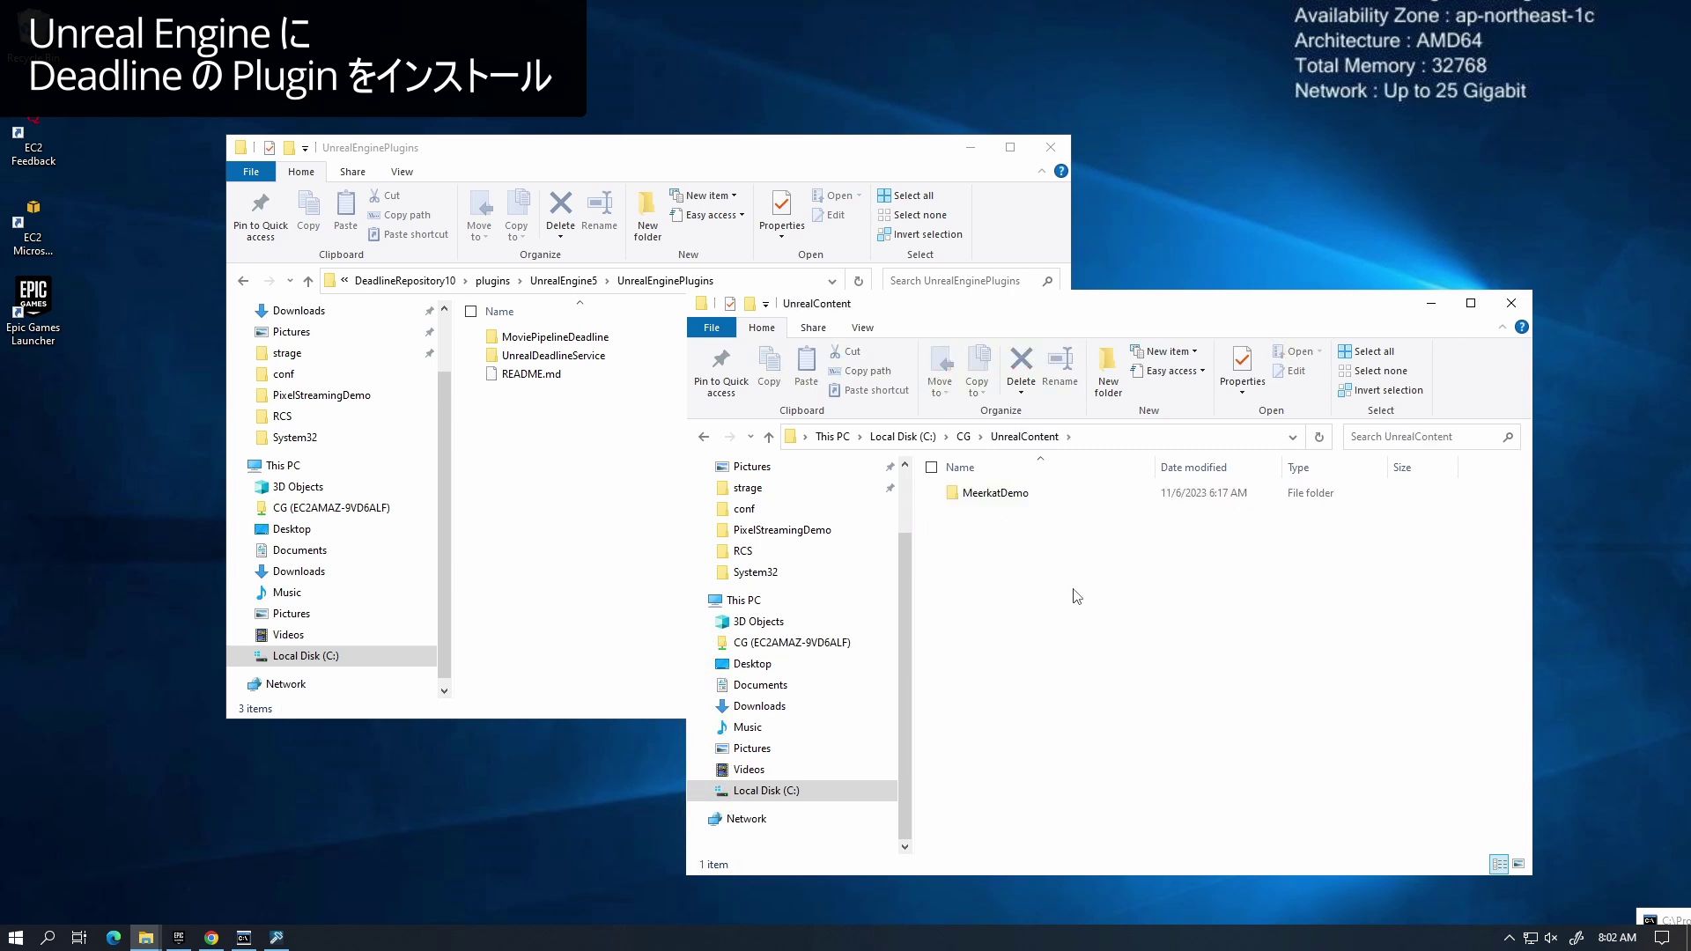
double_click(1013, 494)
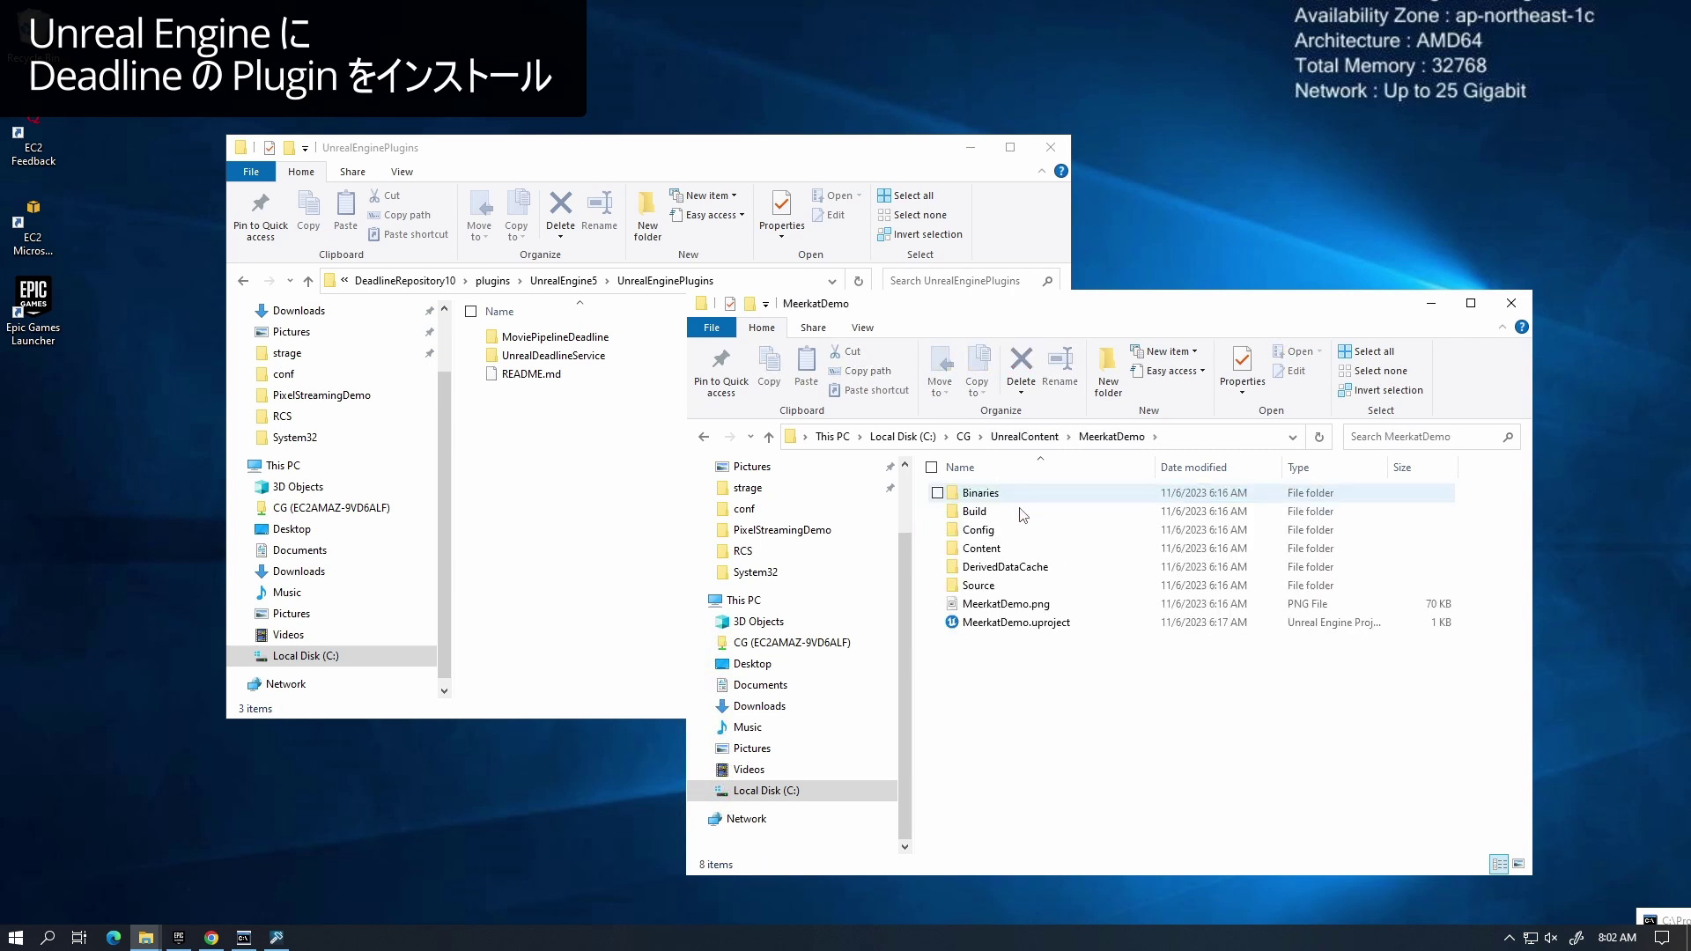
Step: Create a folder named Plugins in the MeerkatDemo project folder and open it
right_click(1013, 677)
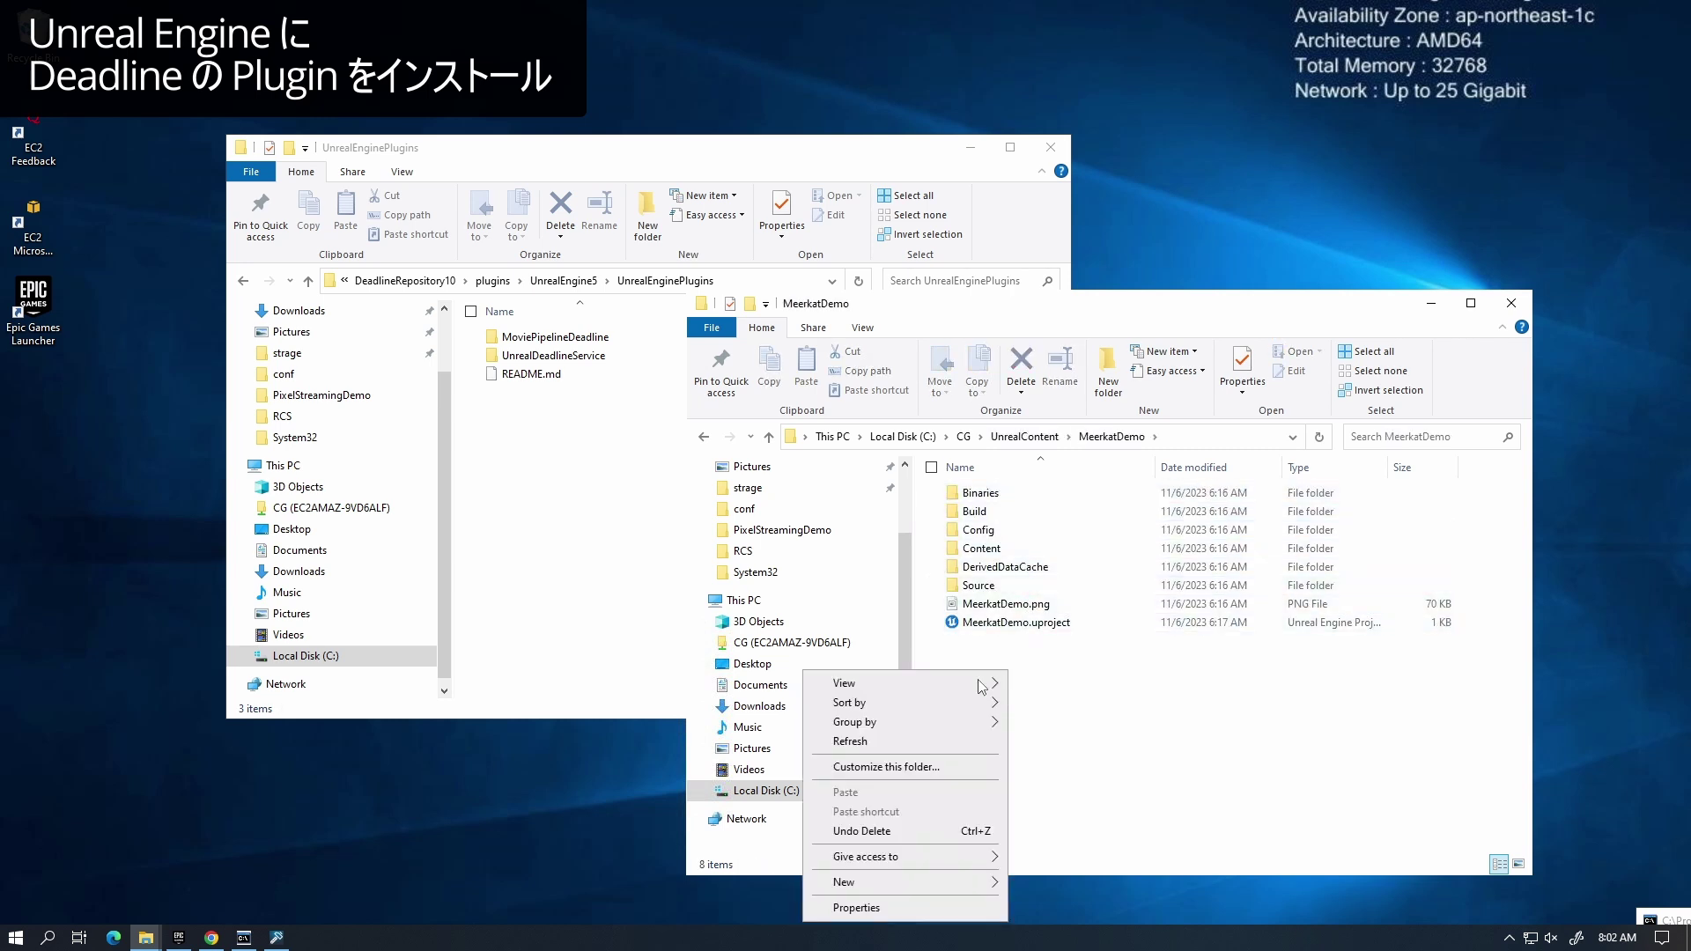
mouse_move(934, 881)
click(1073, 762)
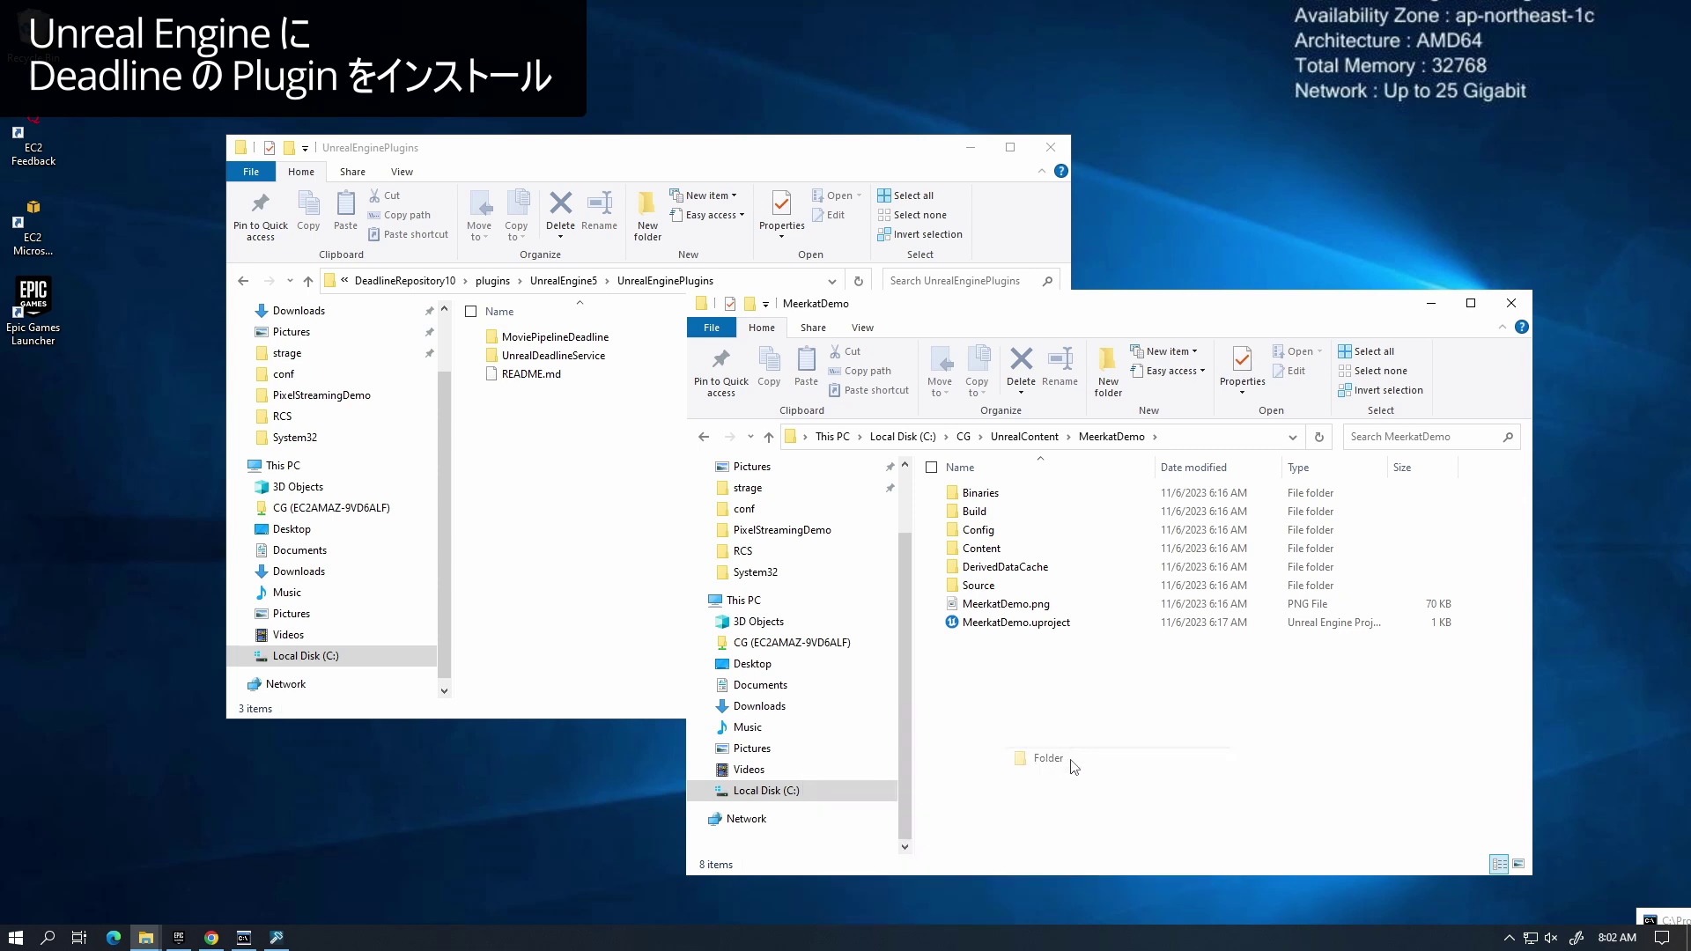
text(Plu)
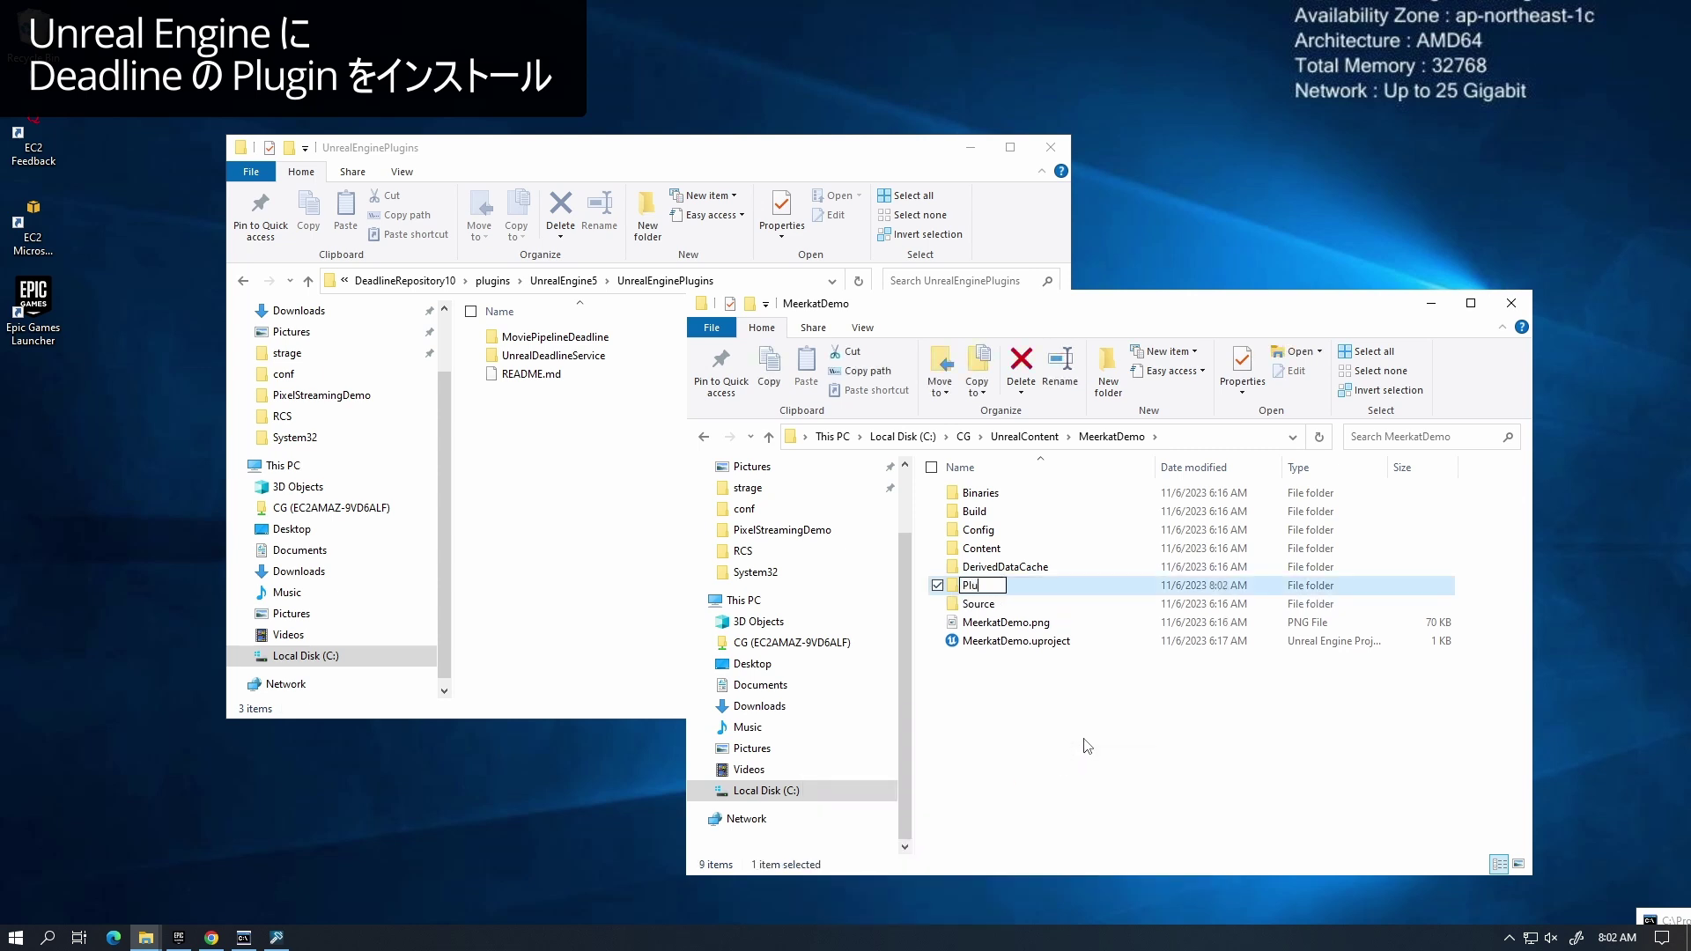
key(Return)
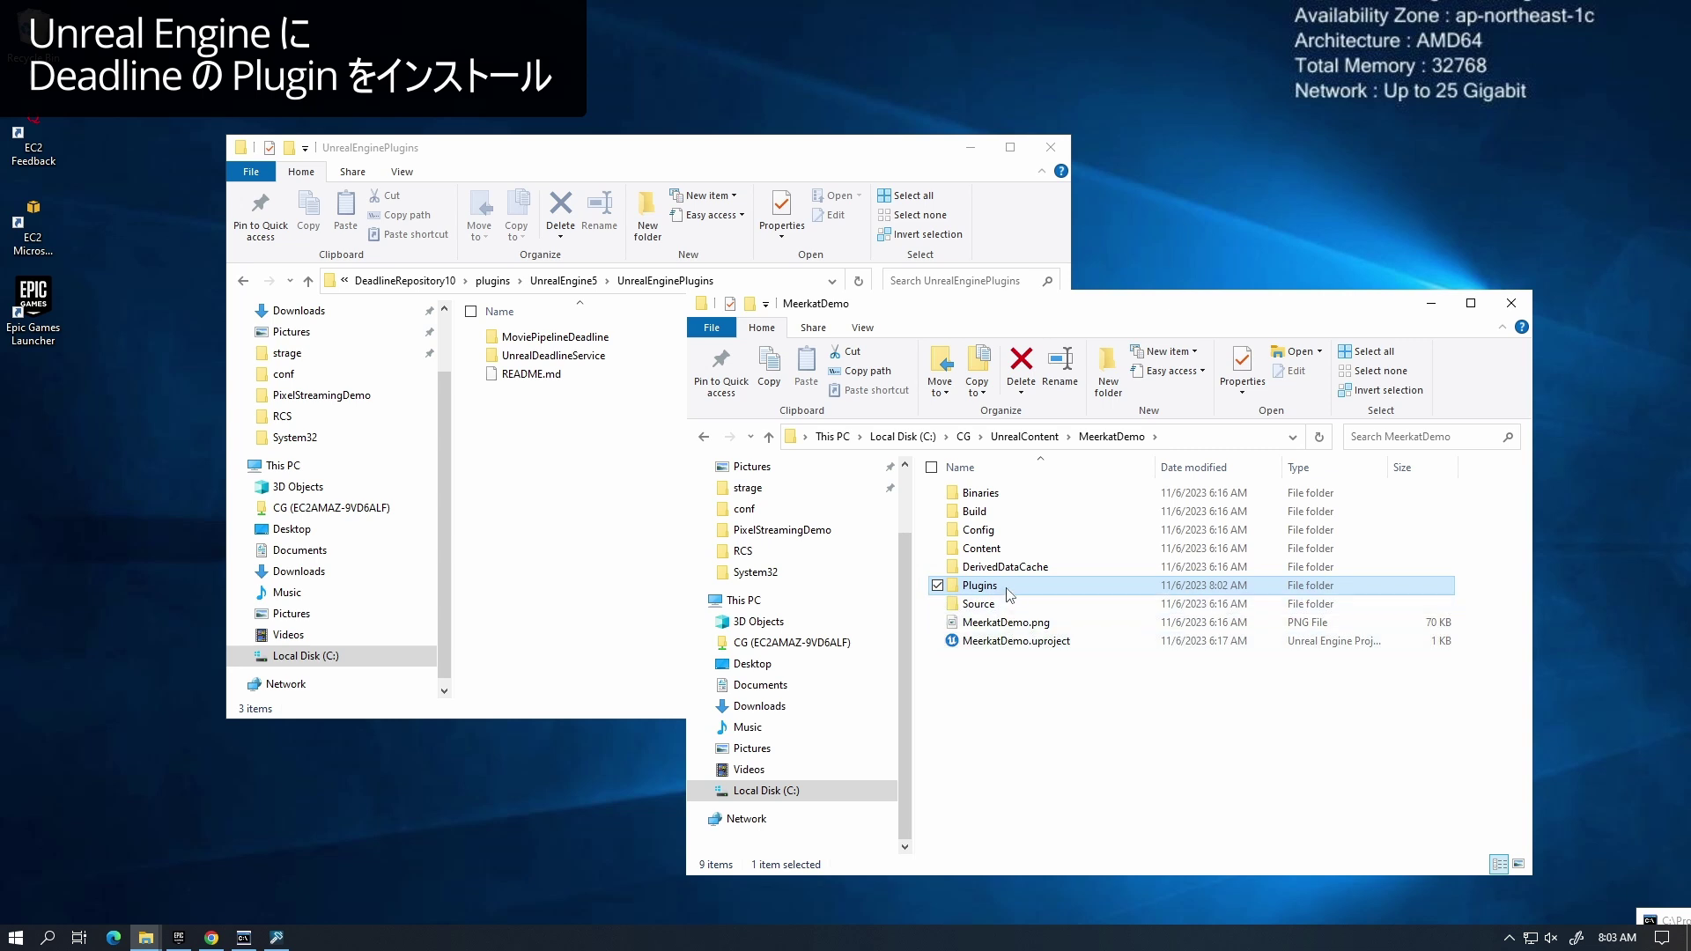
double_click(933, 581)
Step: Copy MoviePipelineDeadline, UnrealDeadlineService and README.md into MeerkatDemo's Plugins folder, and open MeerkatDemo.uproject
drag(595, 464, 458, 304)
drag(542, 345, 1171, 585)
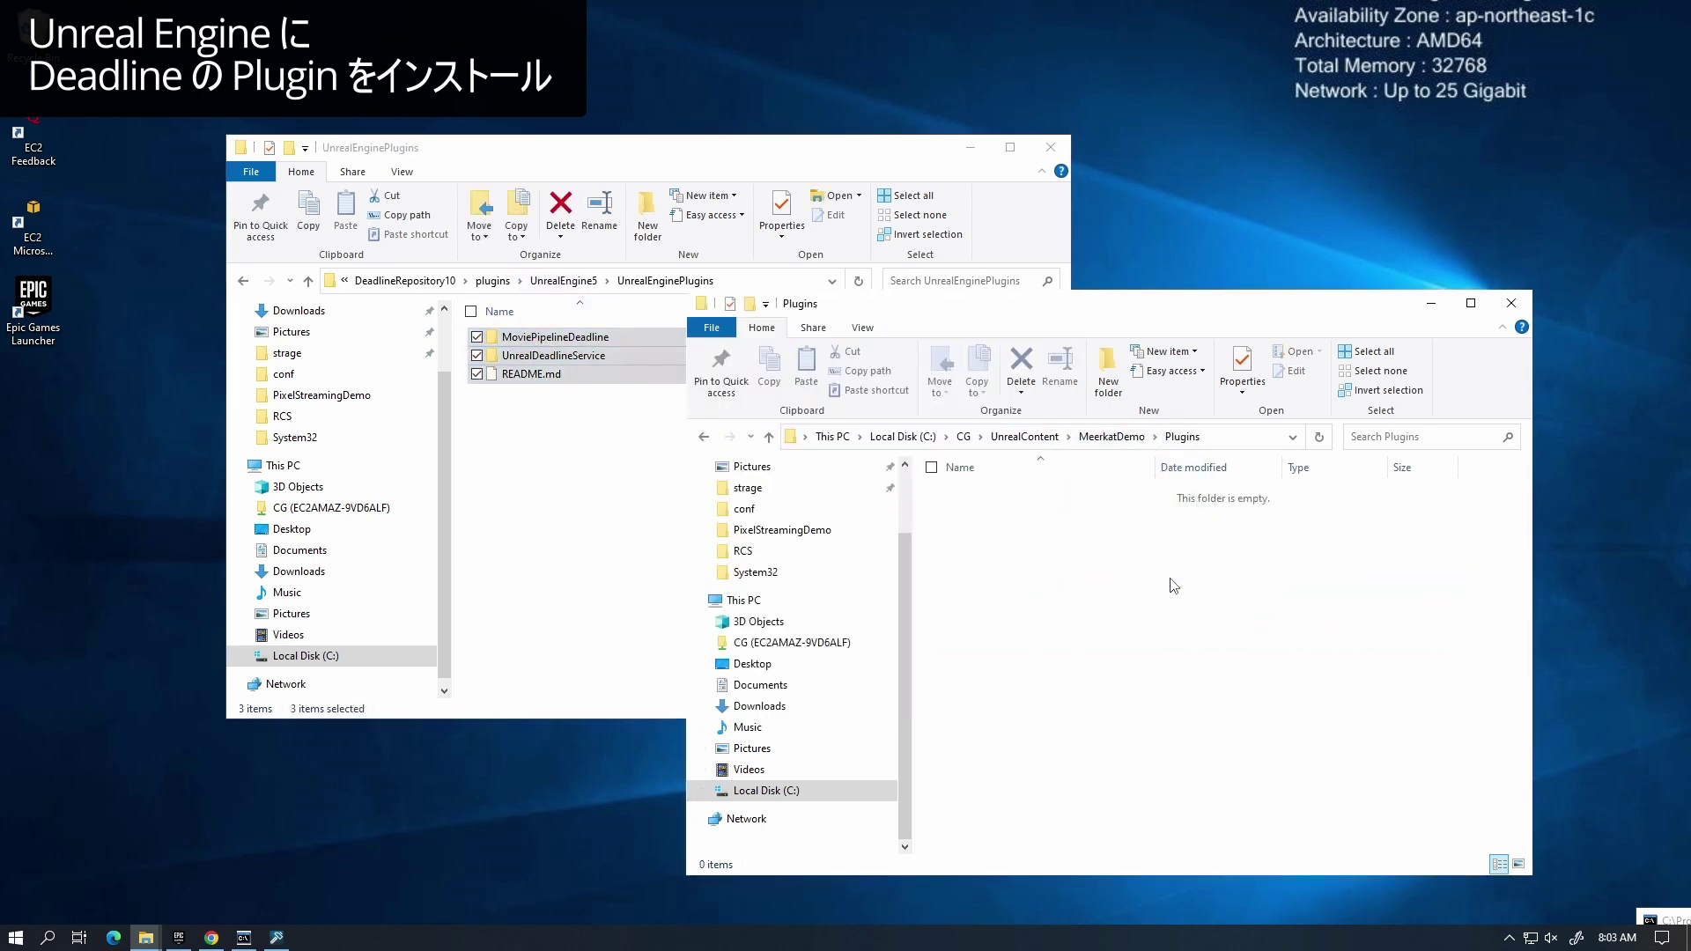
click(1143, 610)
click(1085, 438)
click(999, 642)
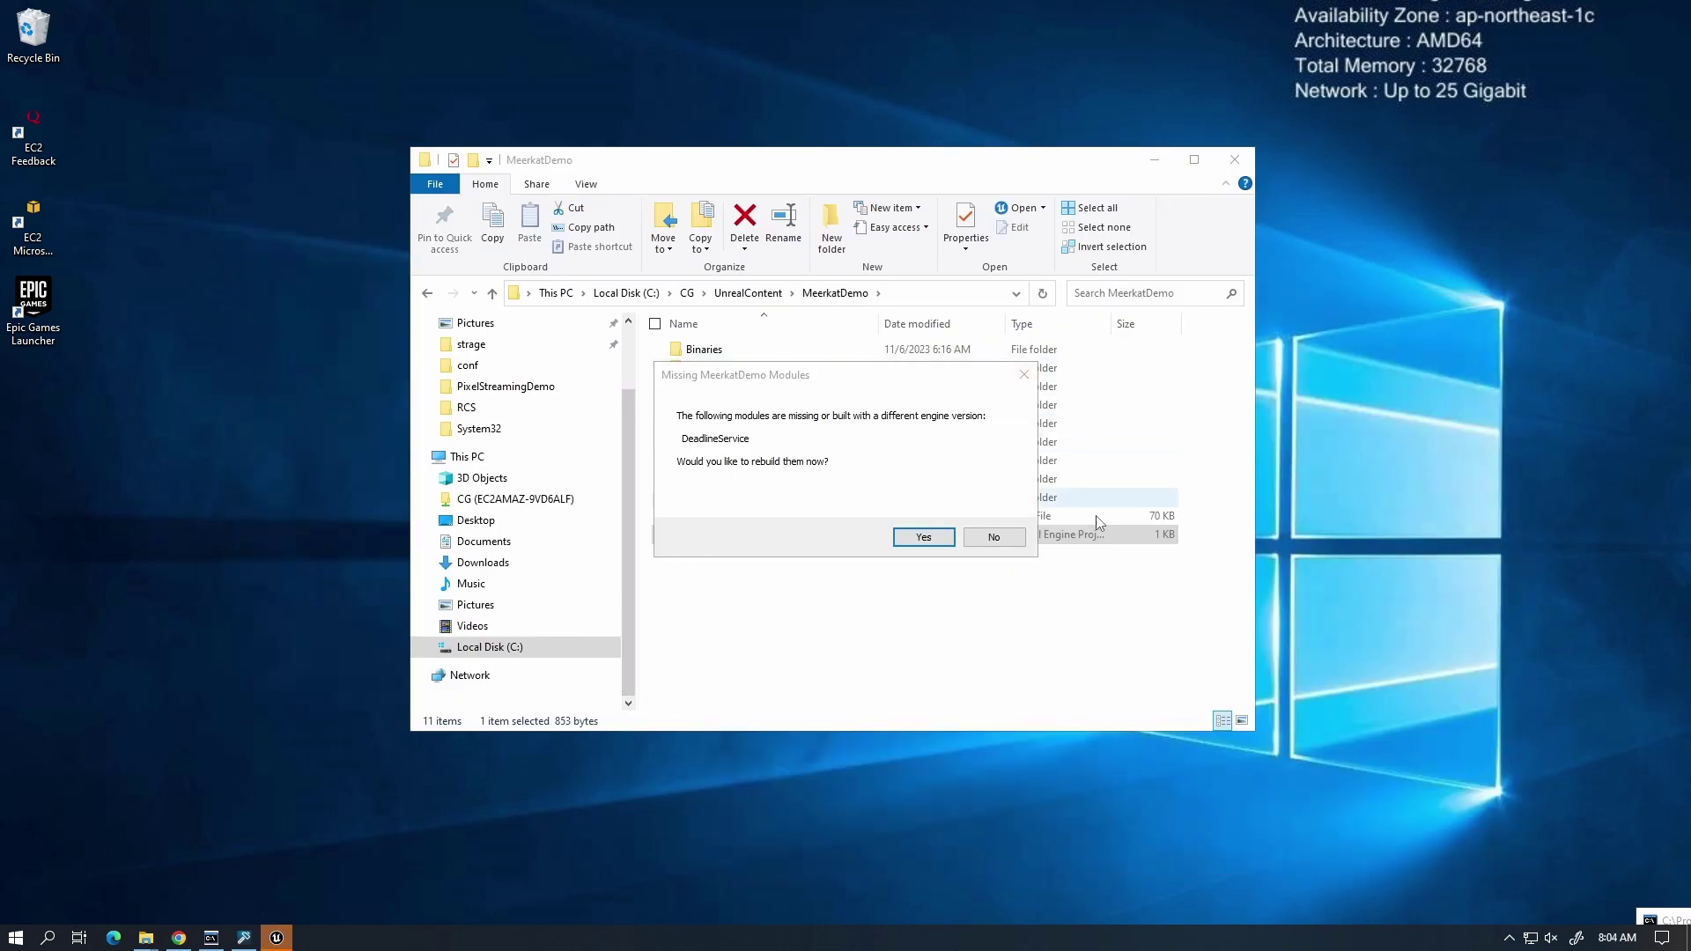
Step: Try to rebuild MeerkatDemo's missing DeadlineService module
click(920, 537)
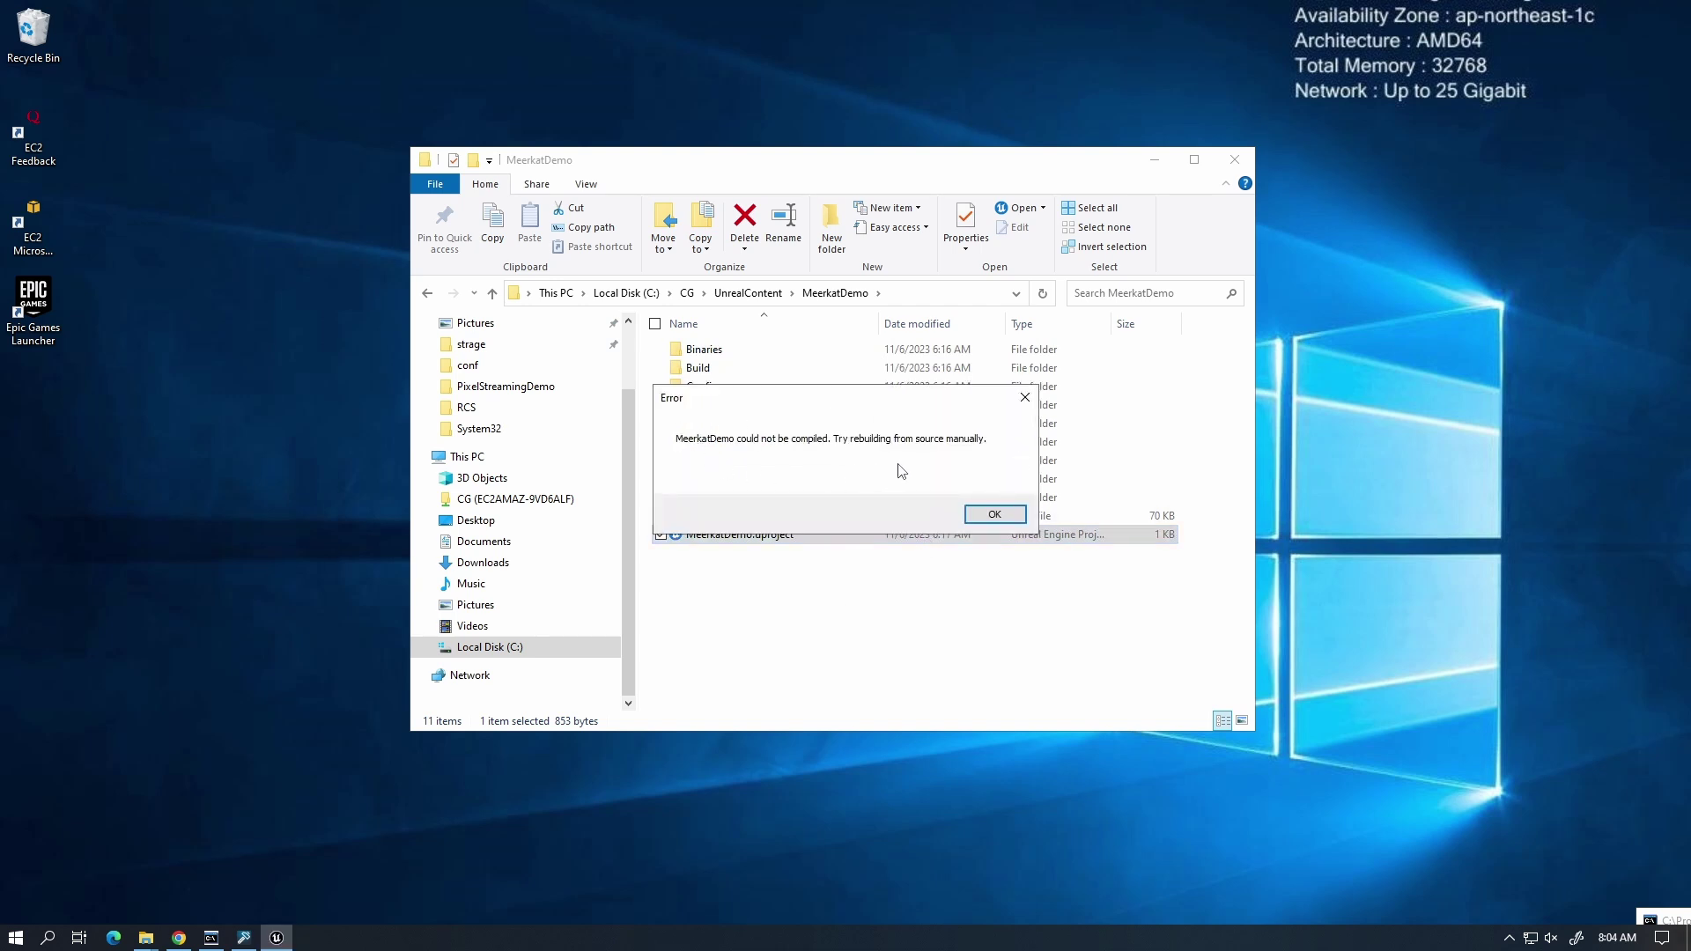
click(993, 514)
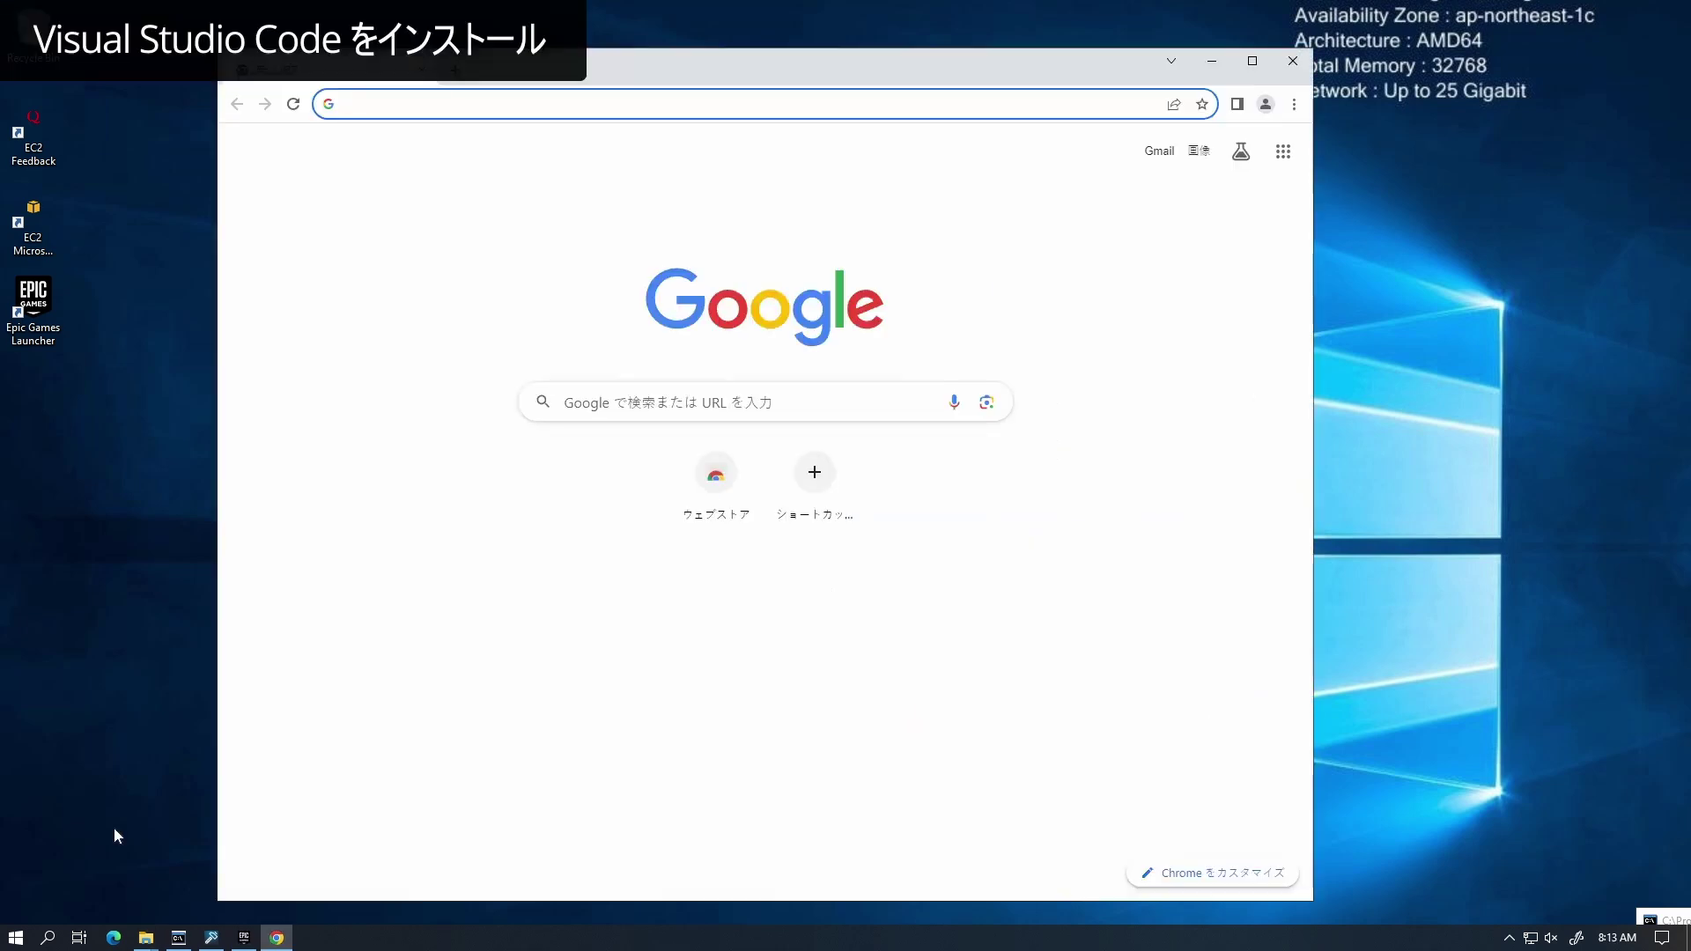
Step: In Chrome, search for visualstudiocode, download the Windows installer from code.visualstudio.com and run it
text(visualstudiocode)
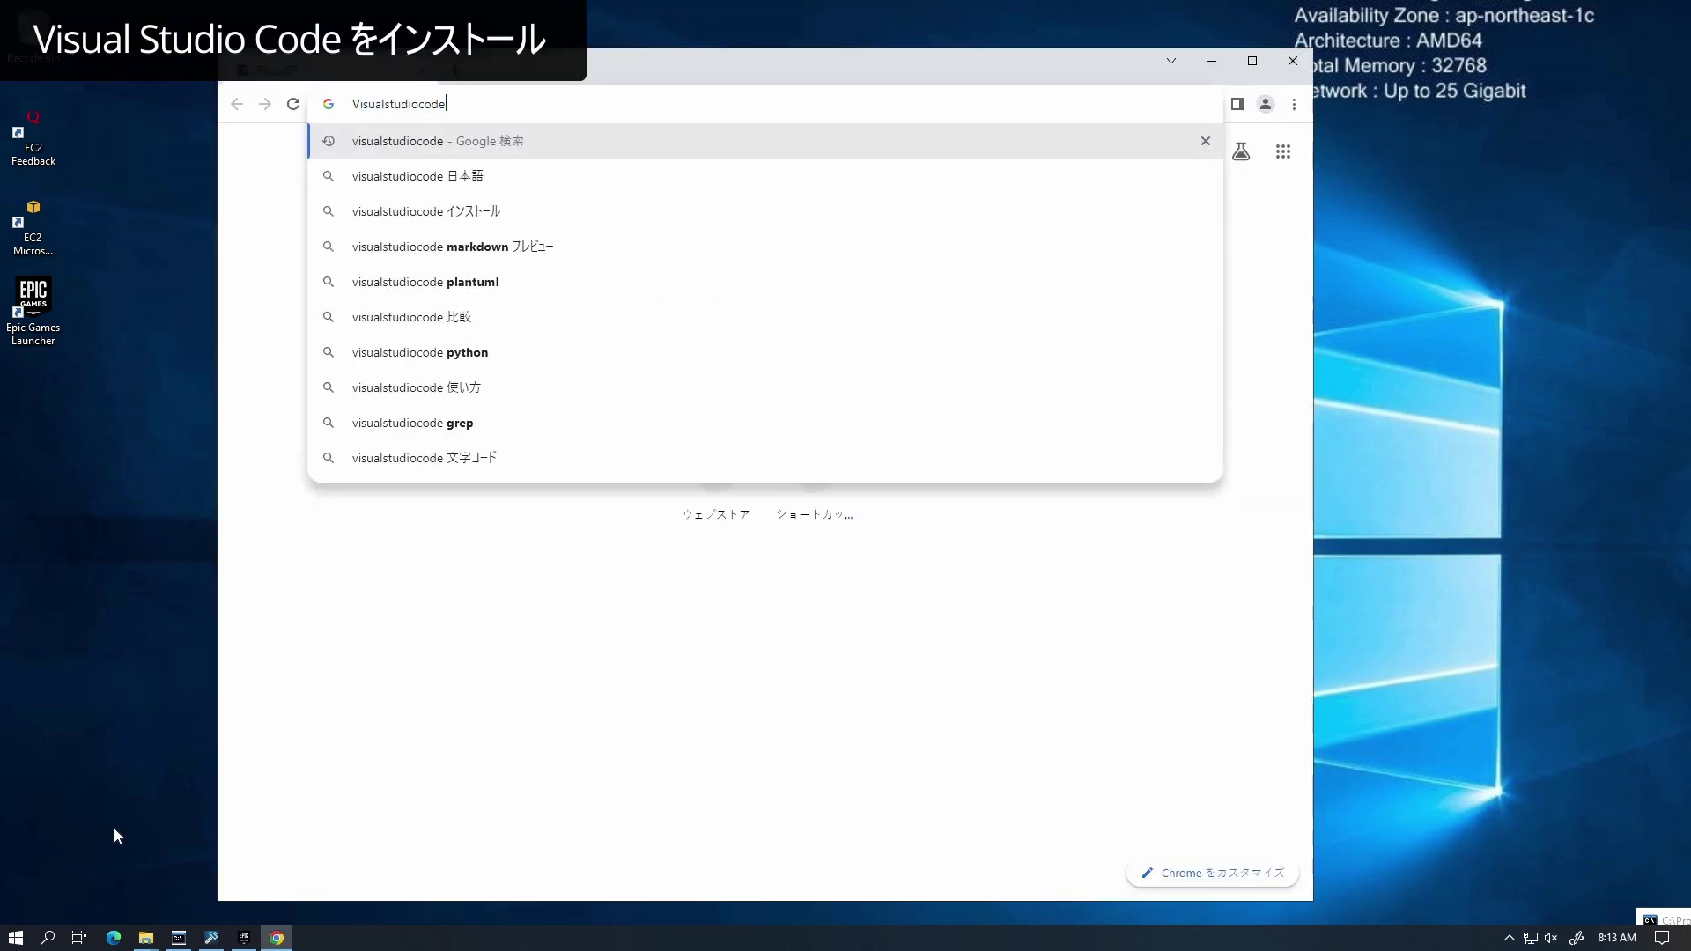
key(Return)
click(423, 466)
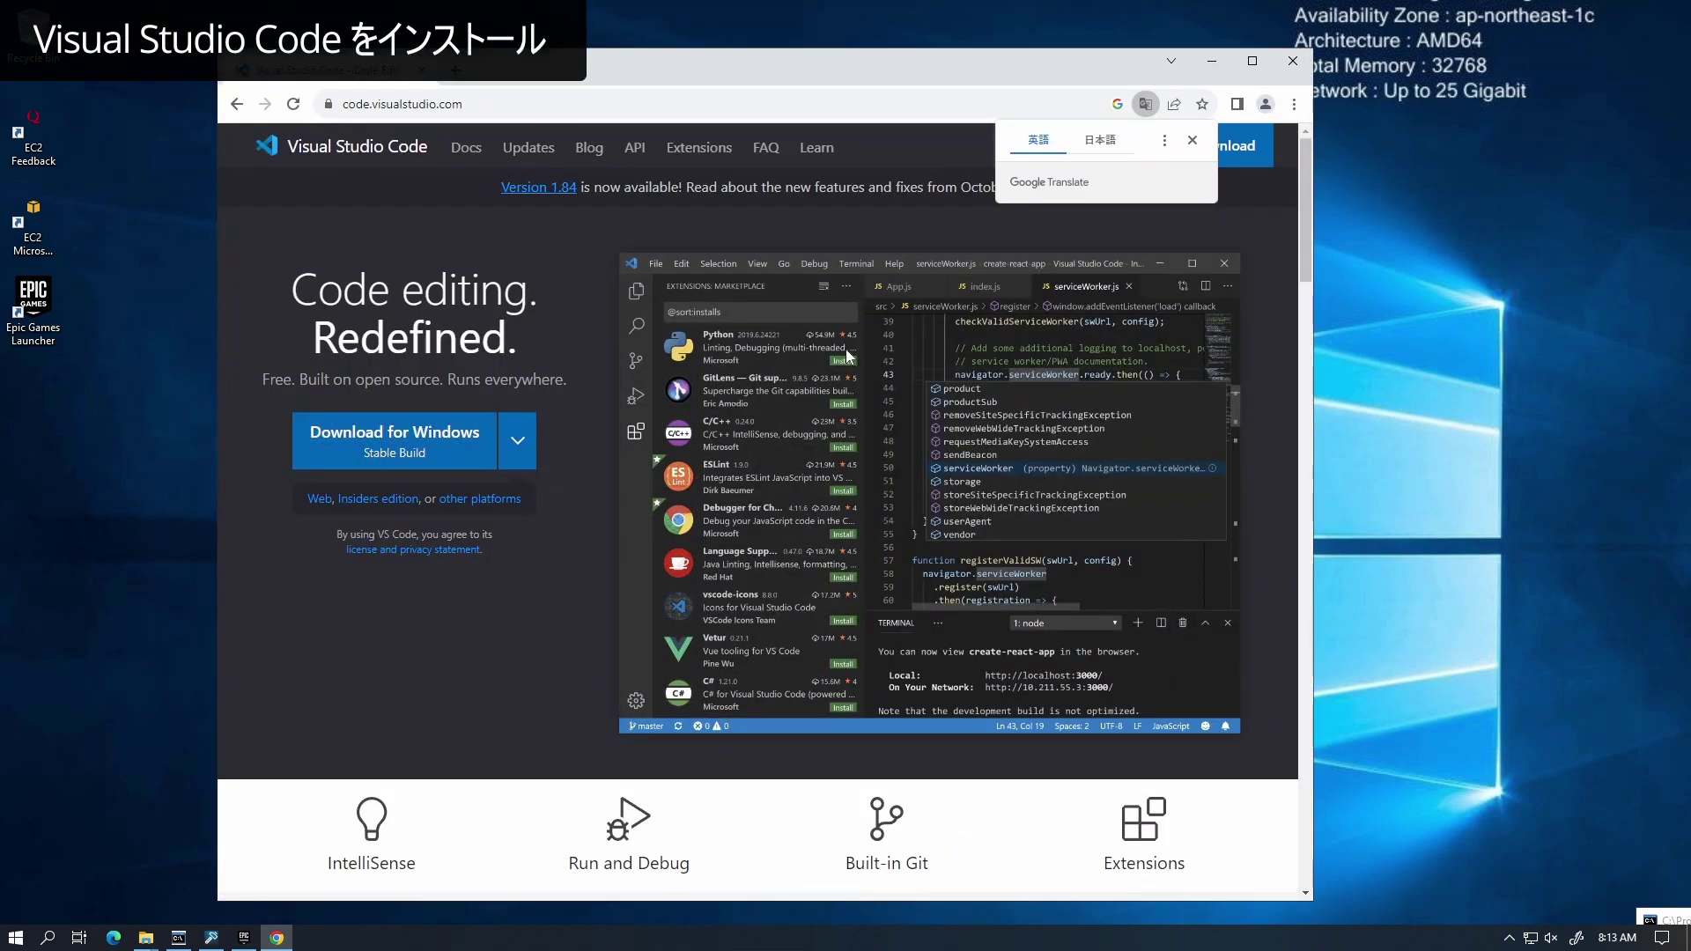
click(1197, 143)
click(1219, 146)
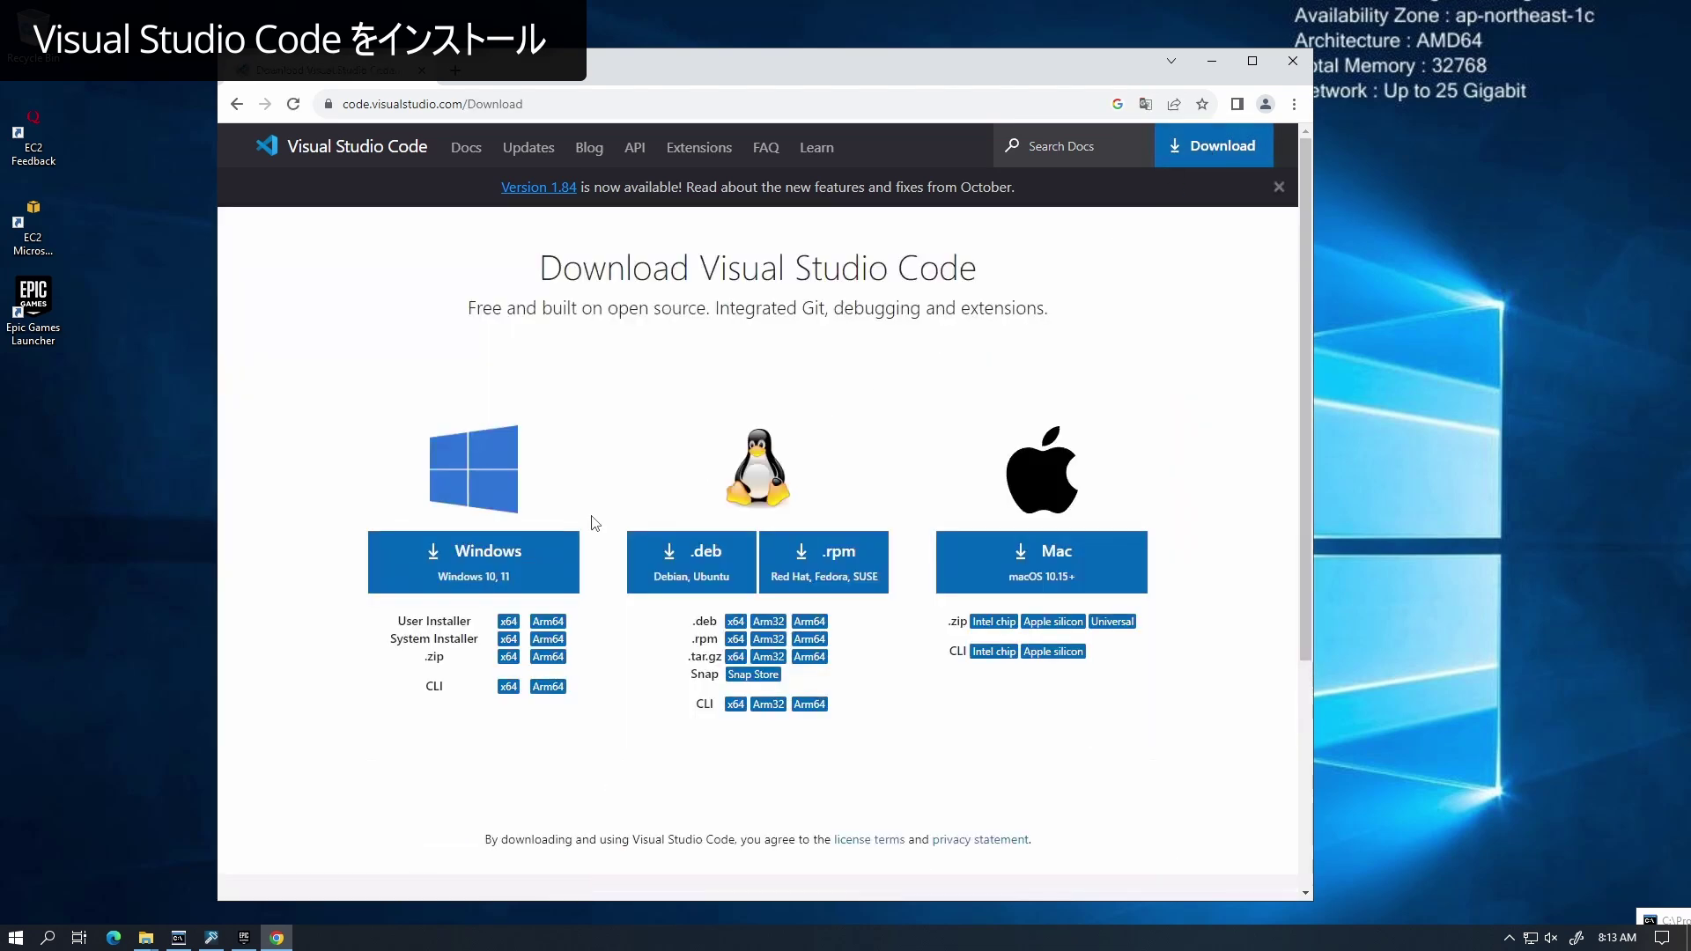
click(535, 568)
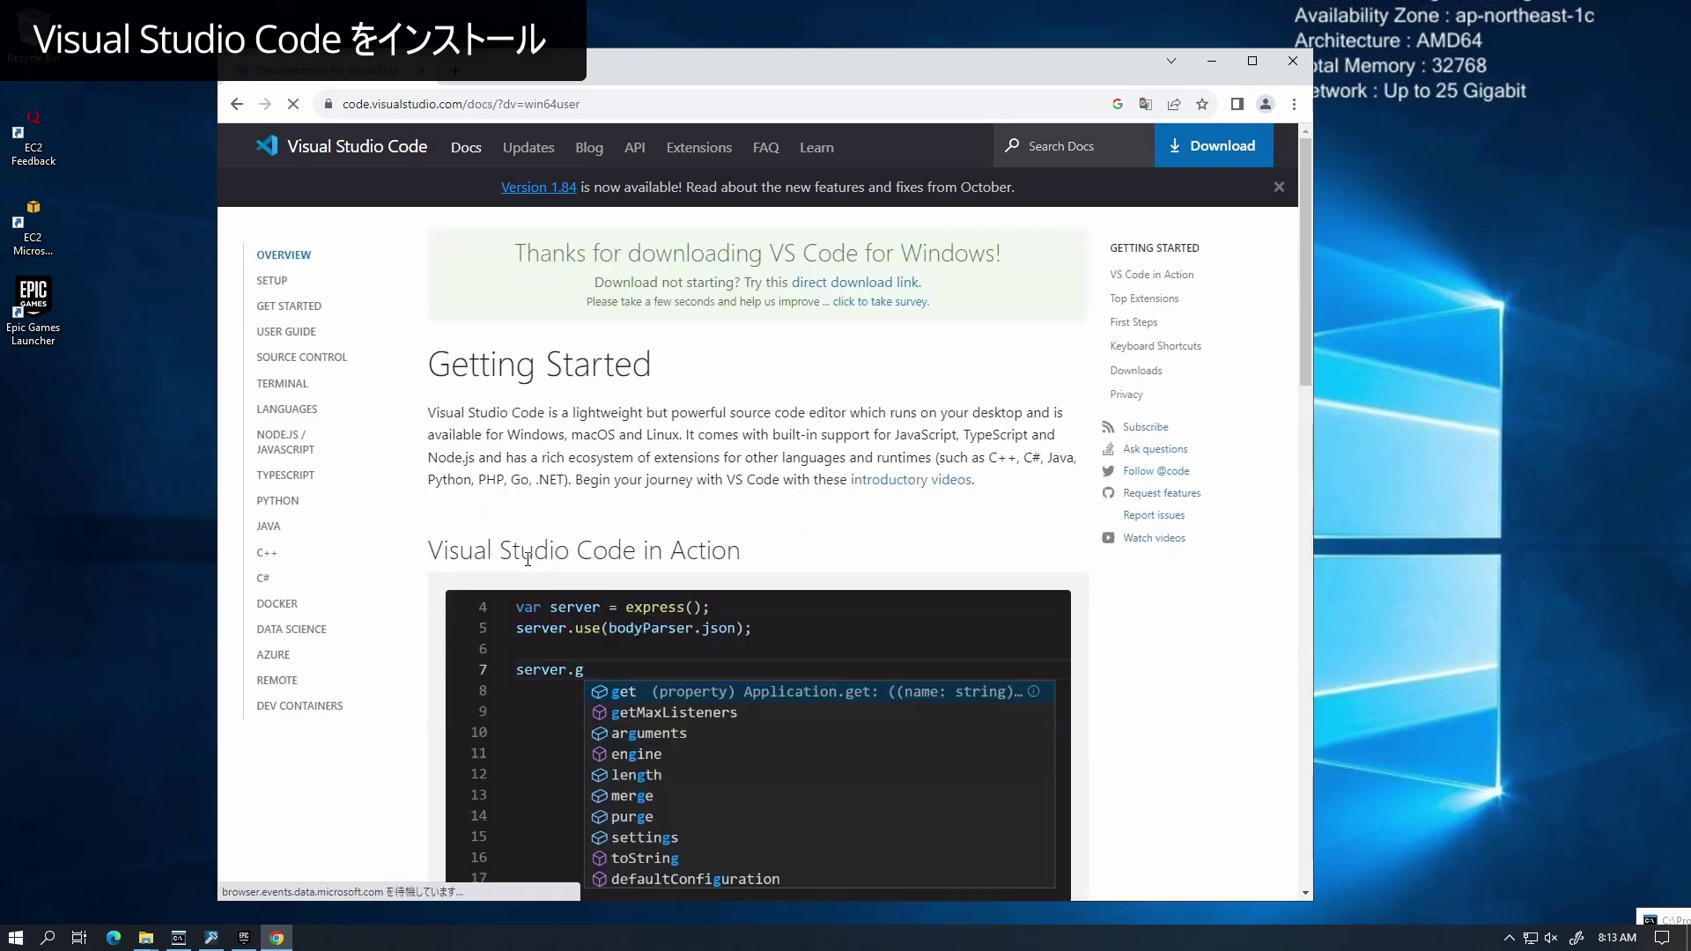
click(1097, 178)
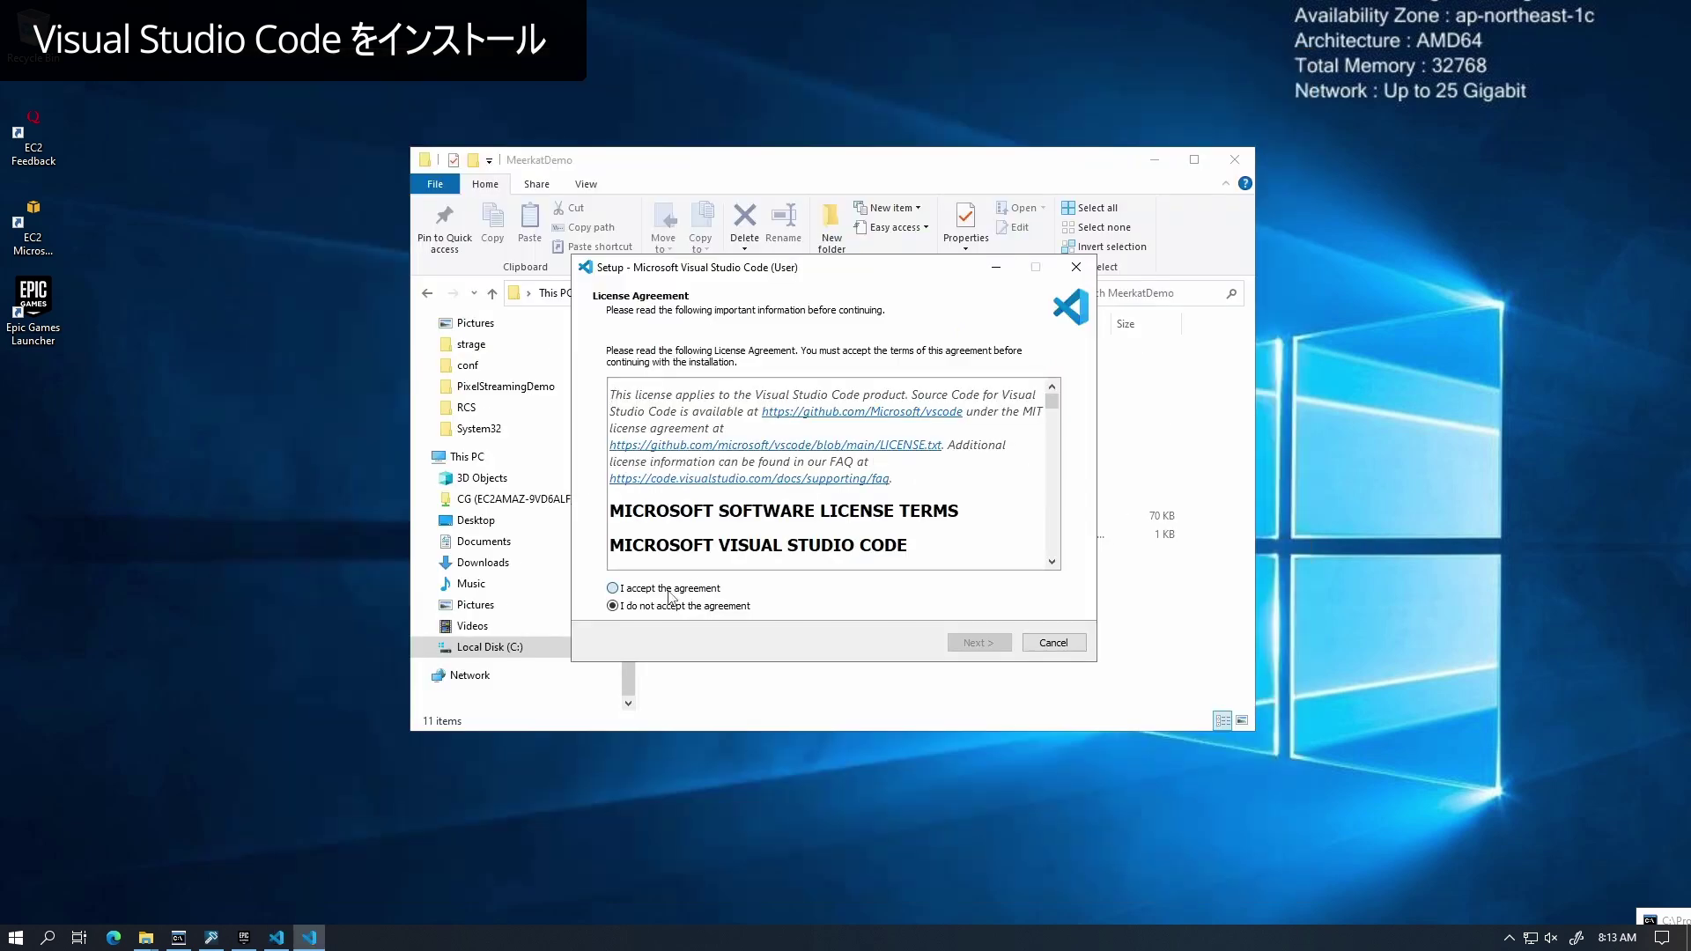
Step: Accept the license agreement, install Visual Studio Code with the default location and tasks, and finish setup with Launch Visual Studio Code enabled
click(668, 588)
click(977, 642)
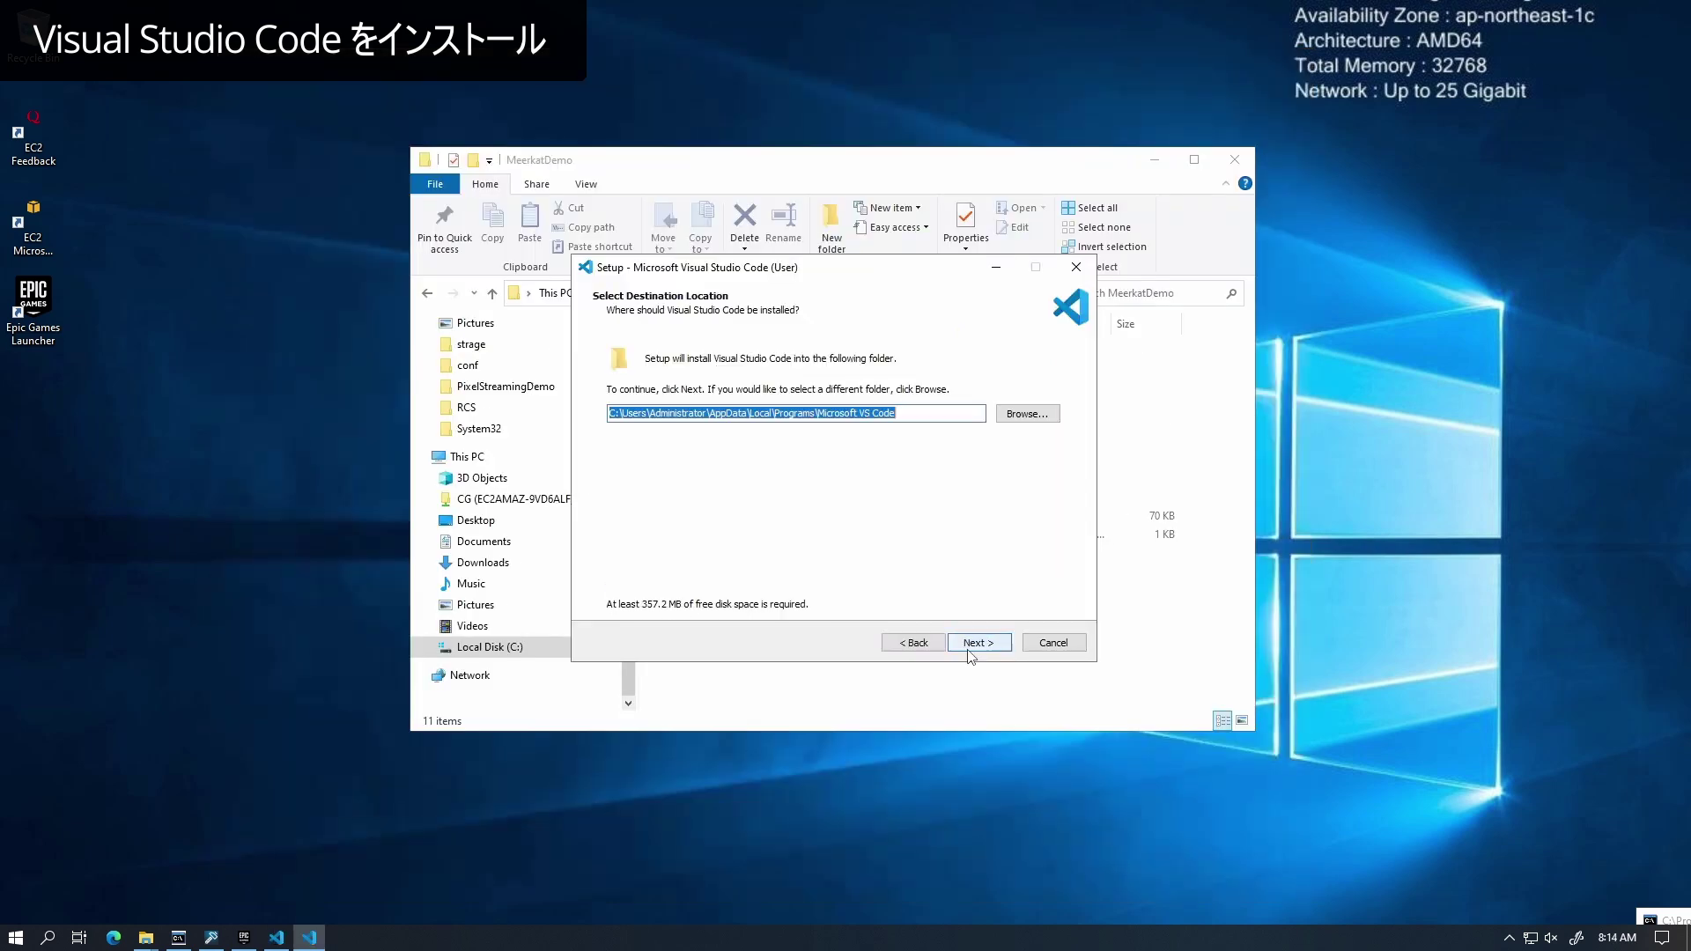
click(979, 642)
click(980, 642)
click(979, 642)
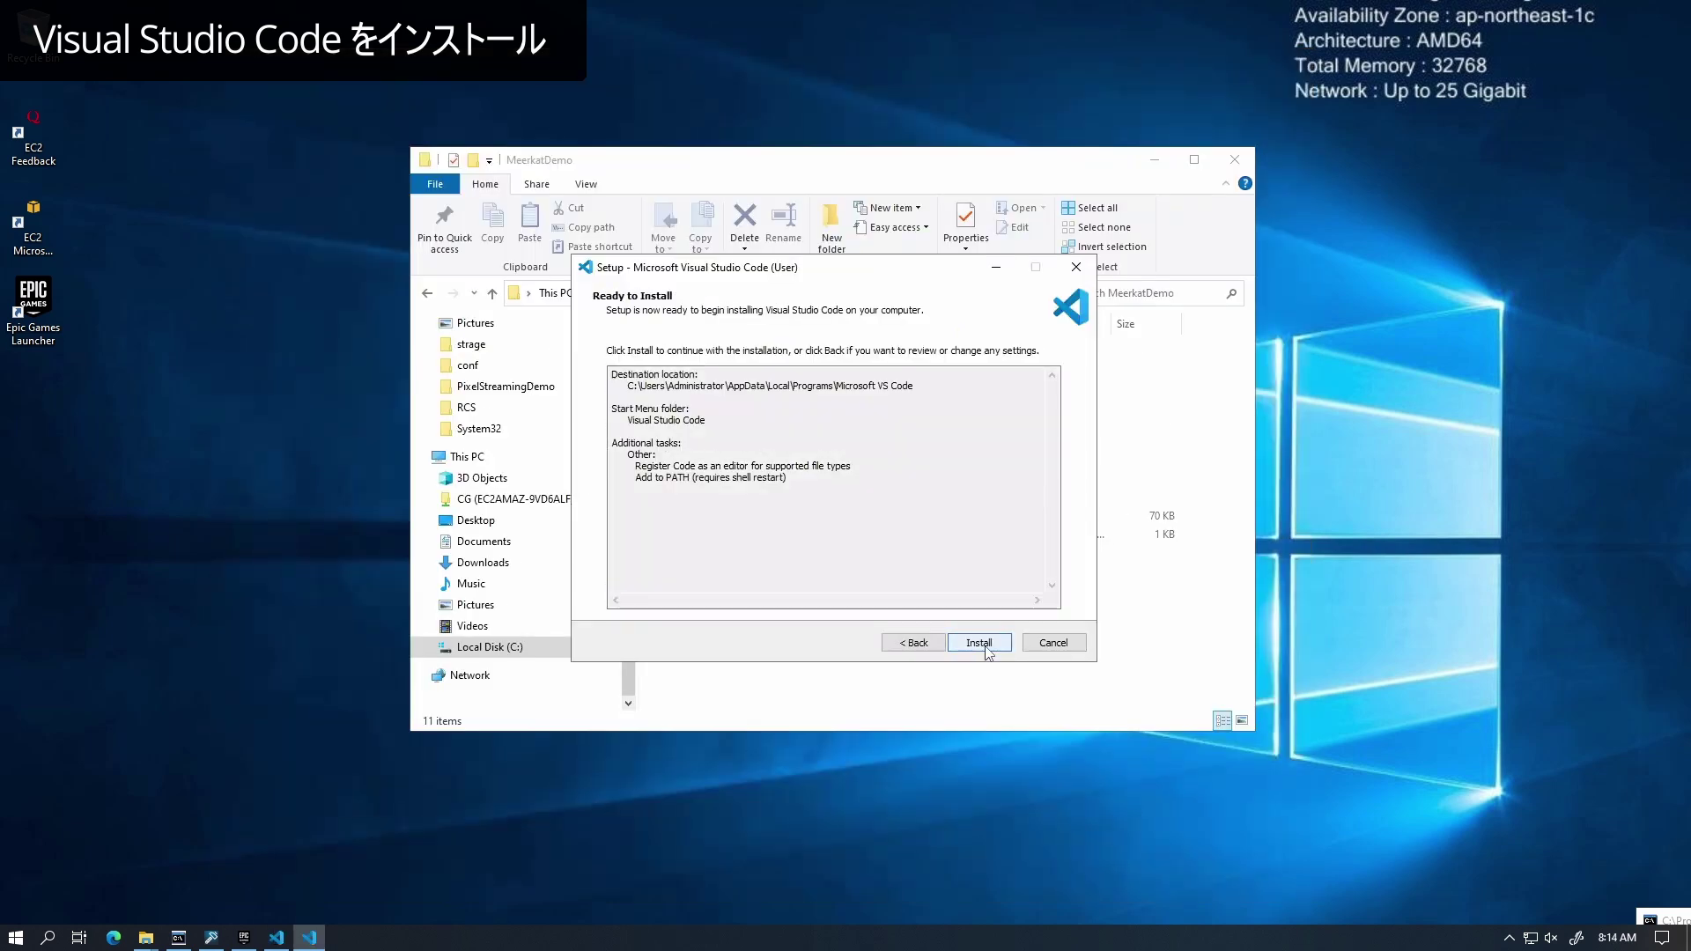
click(979, 642)
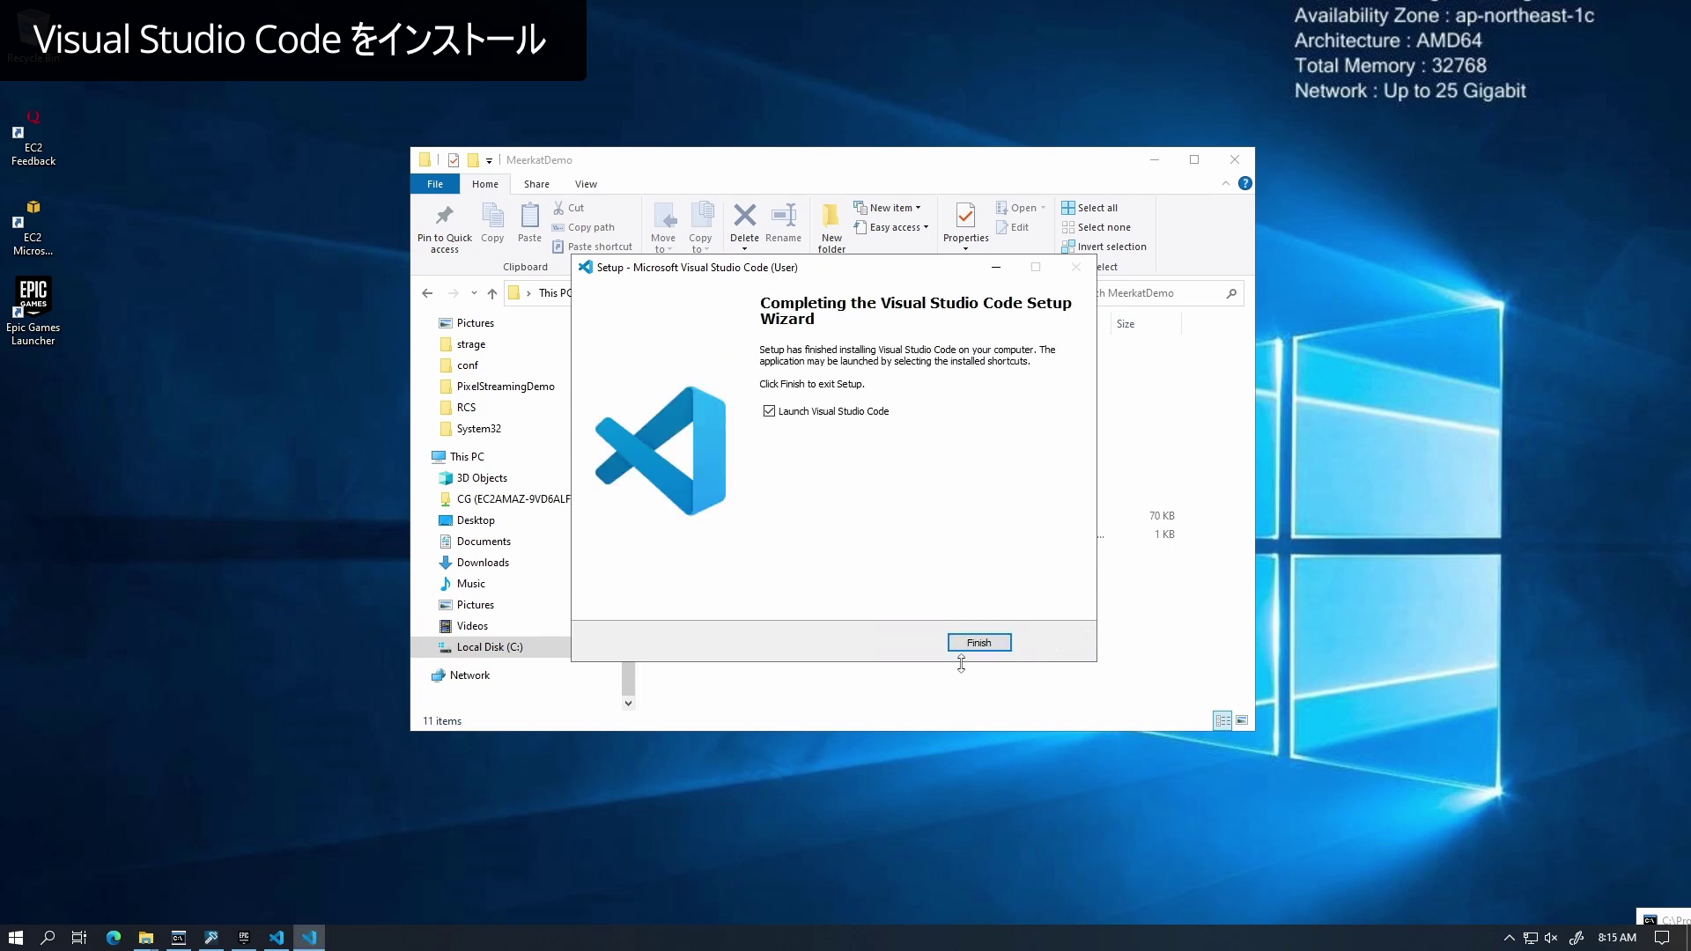
click(979, 641)
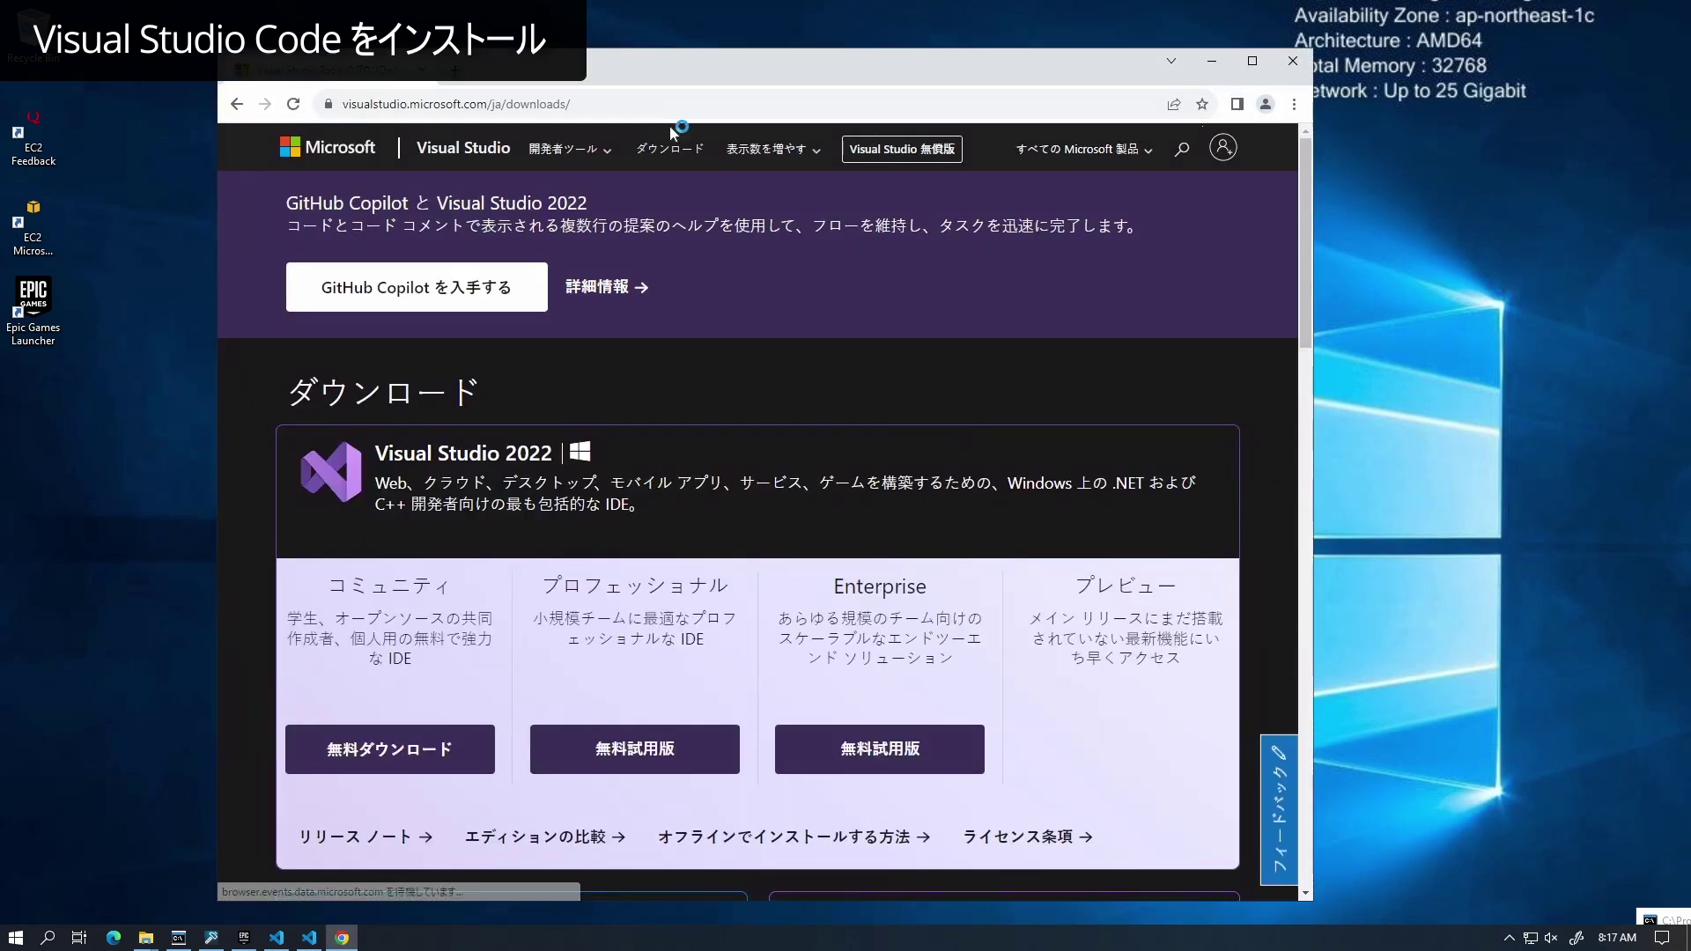
Step: Download Build Tools for Visual Studio 2022 from the Tools for Visual Studio section of Microsoft's downloads page and start its installer
scroll(1305, 284, down, 1)
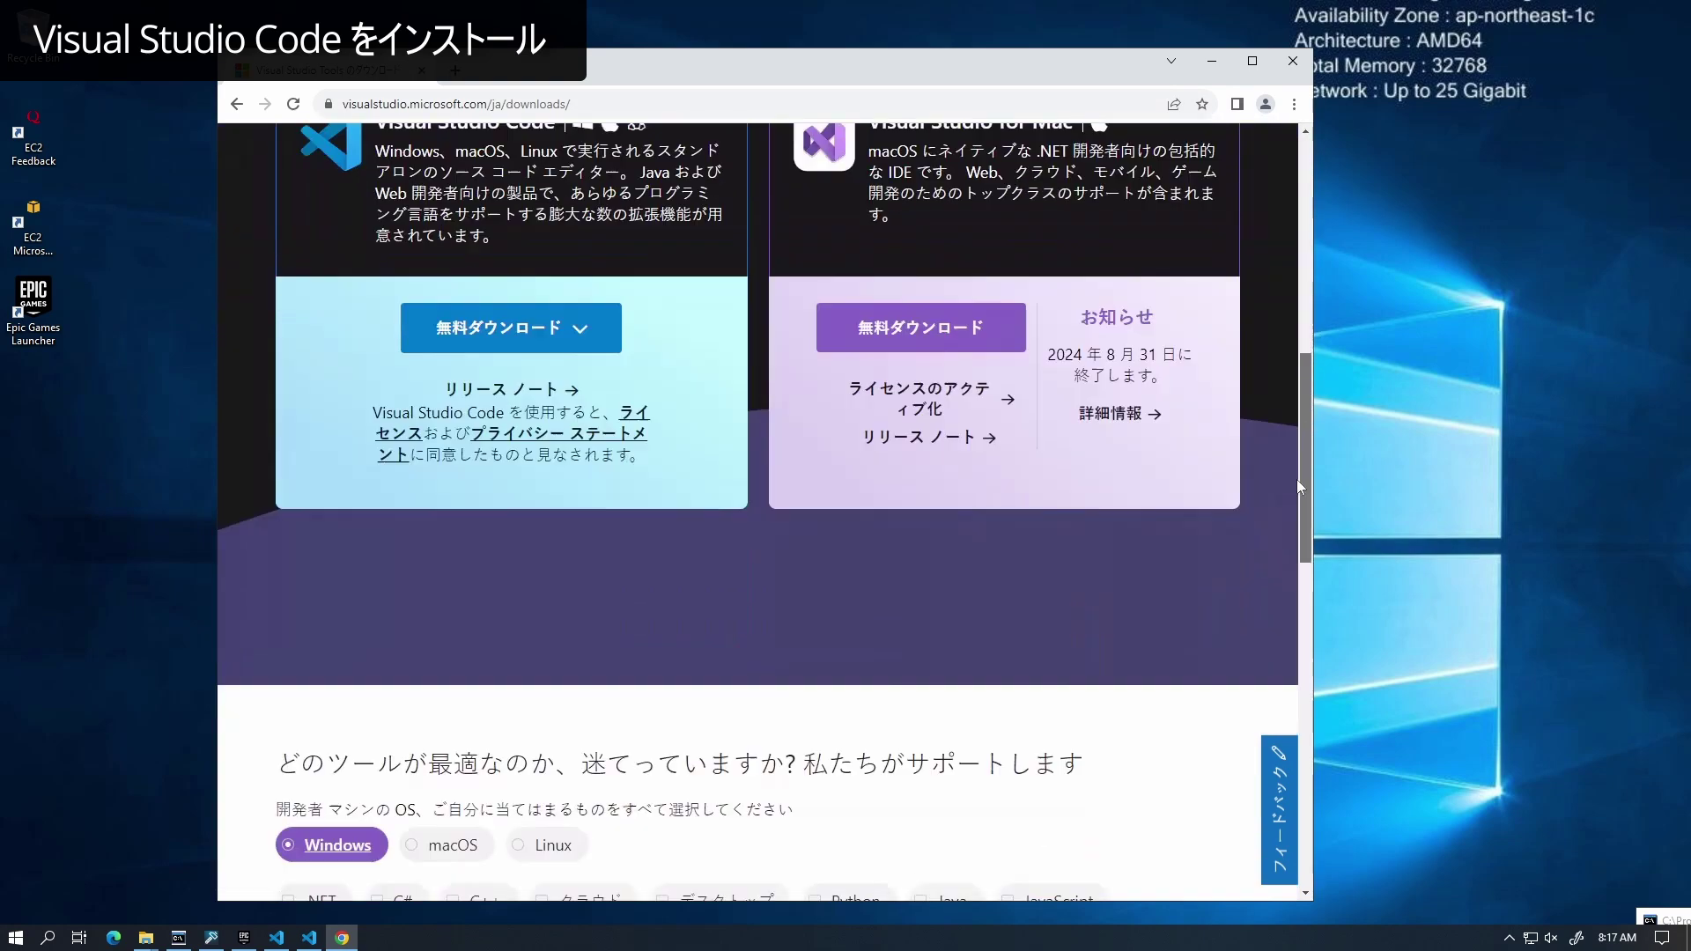
scroll(299, 393, down, 10)
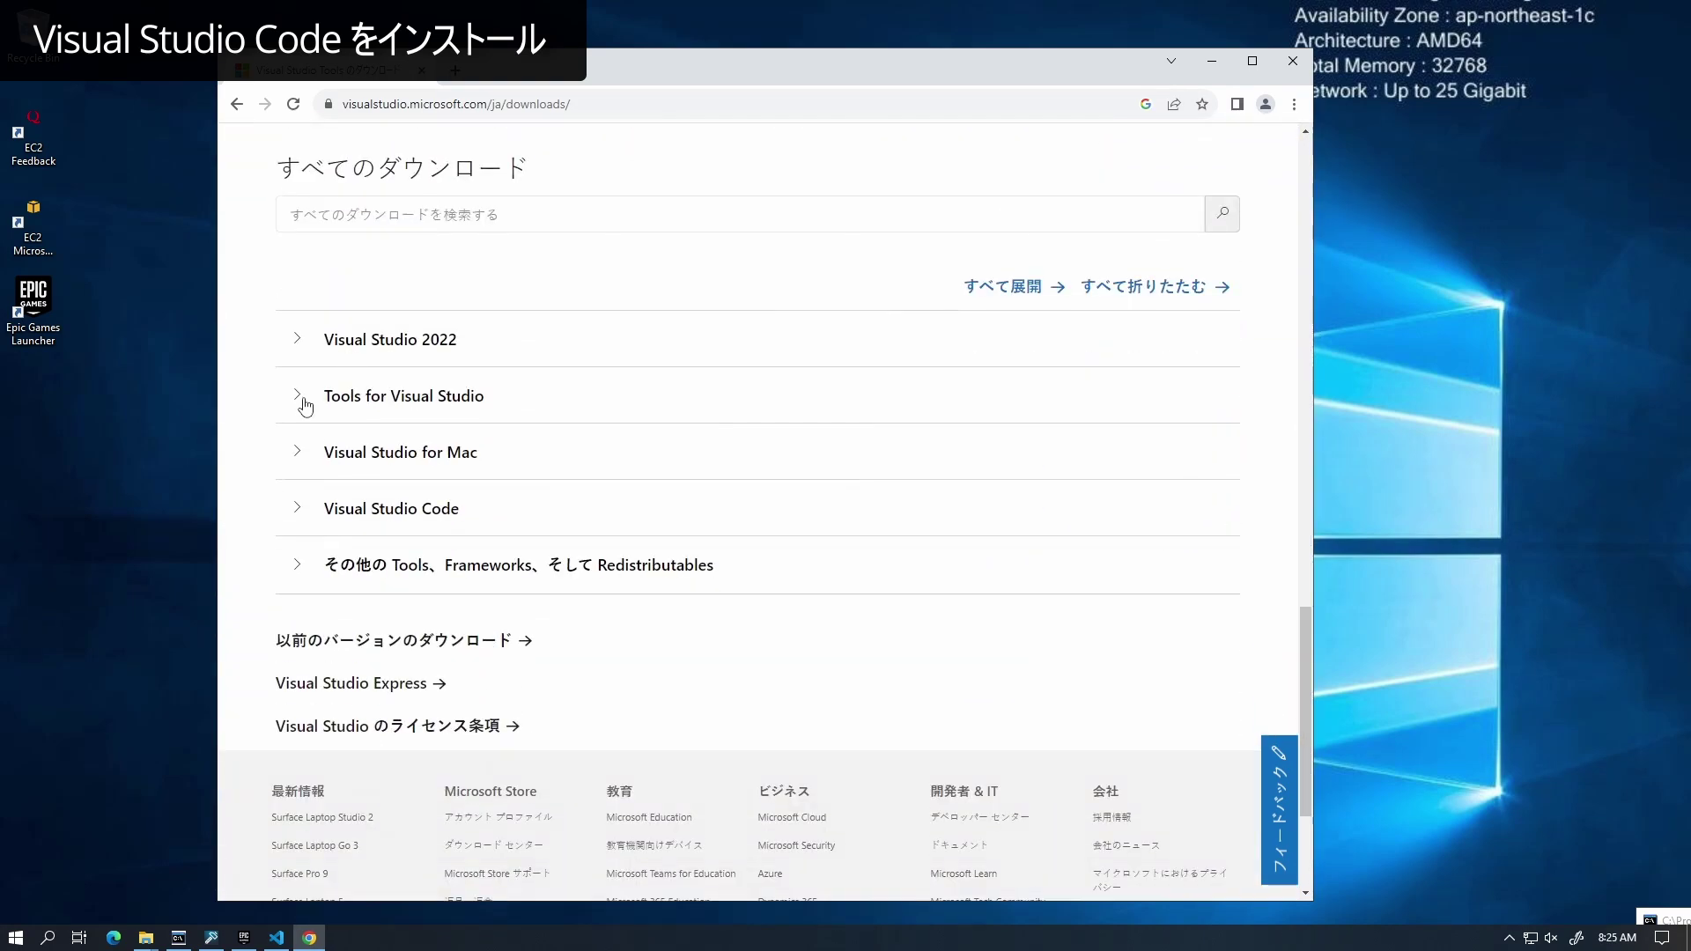
click(299, 395)
scroll(1307, 632, down, 4)
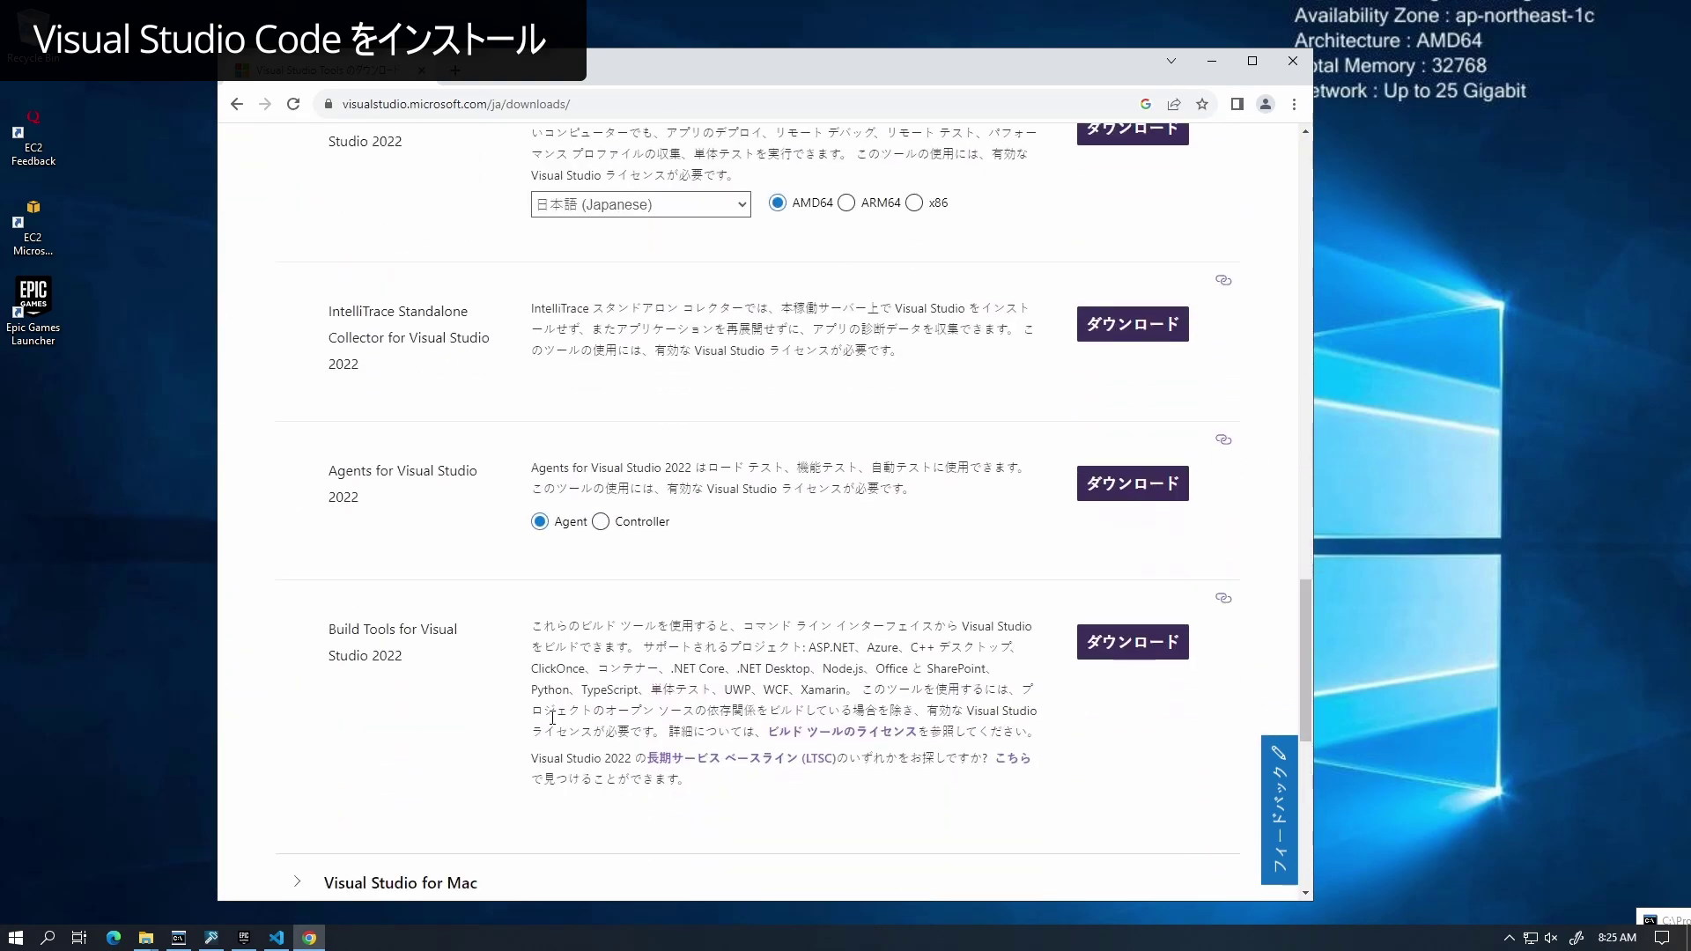
click(1122, 652)
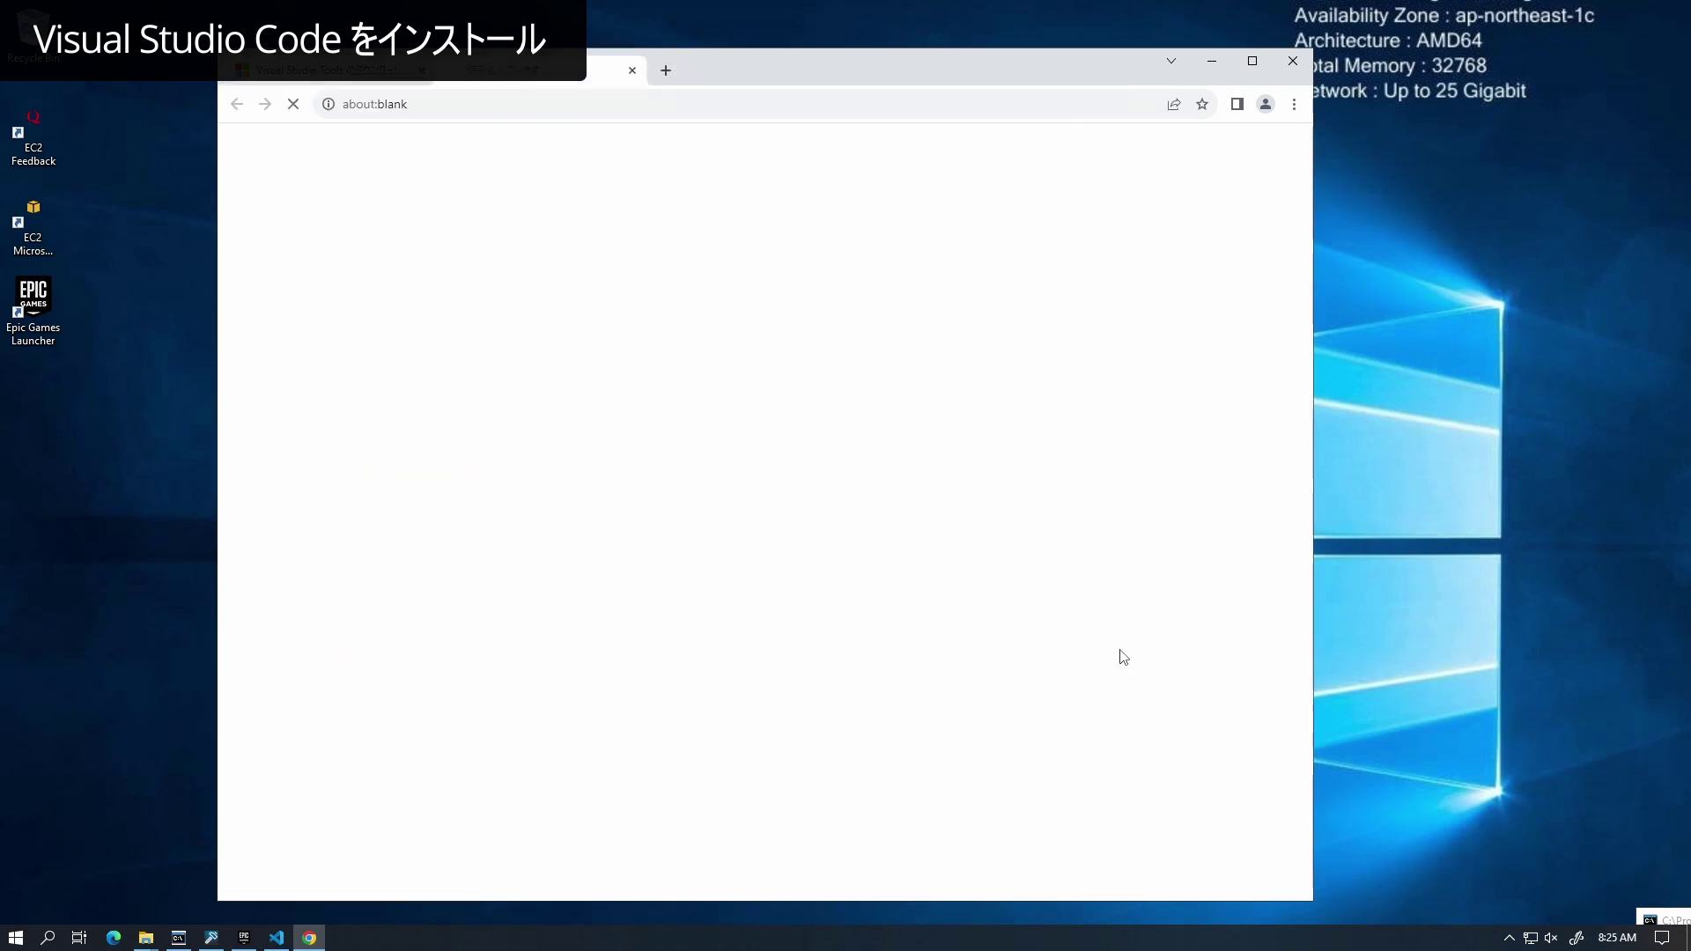
click(1042, 183)
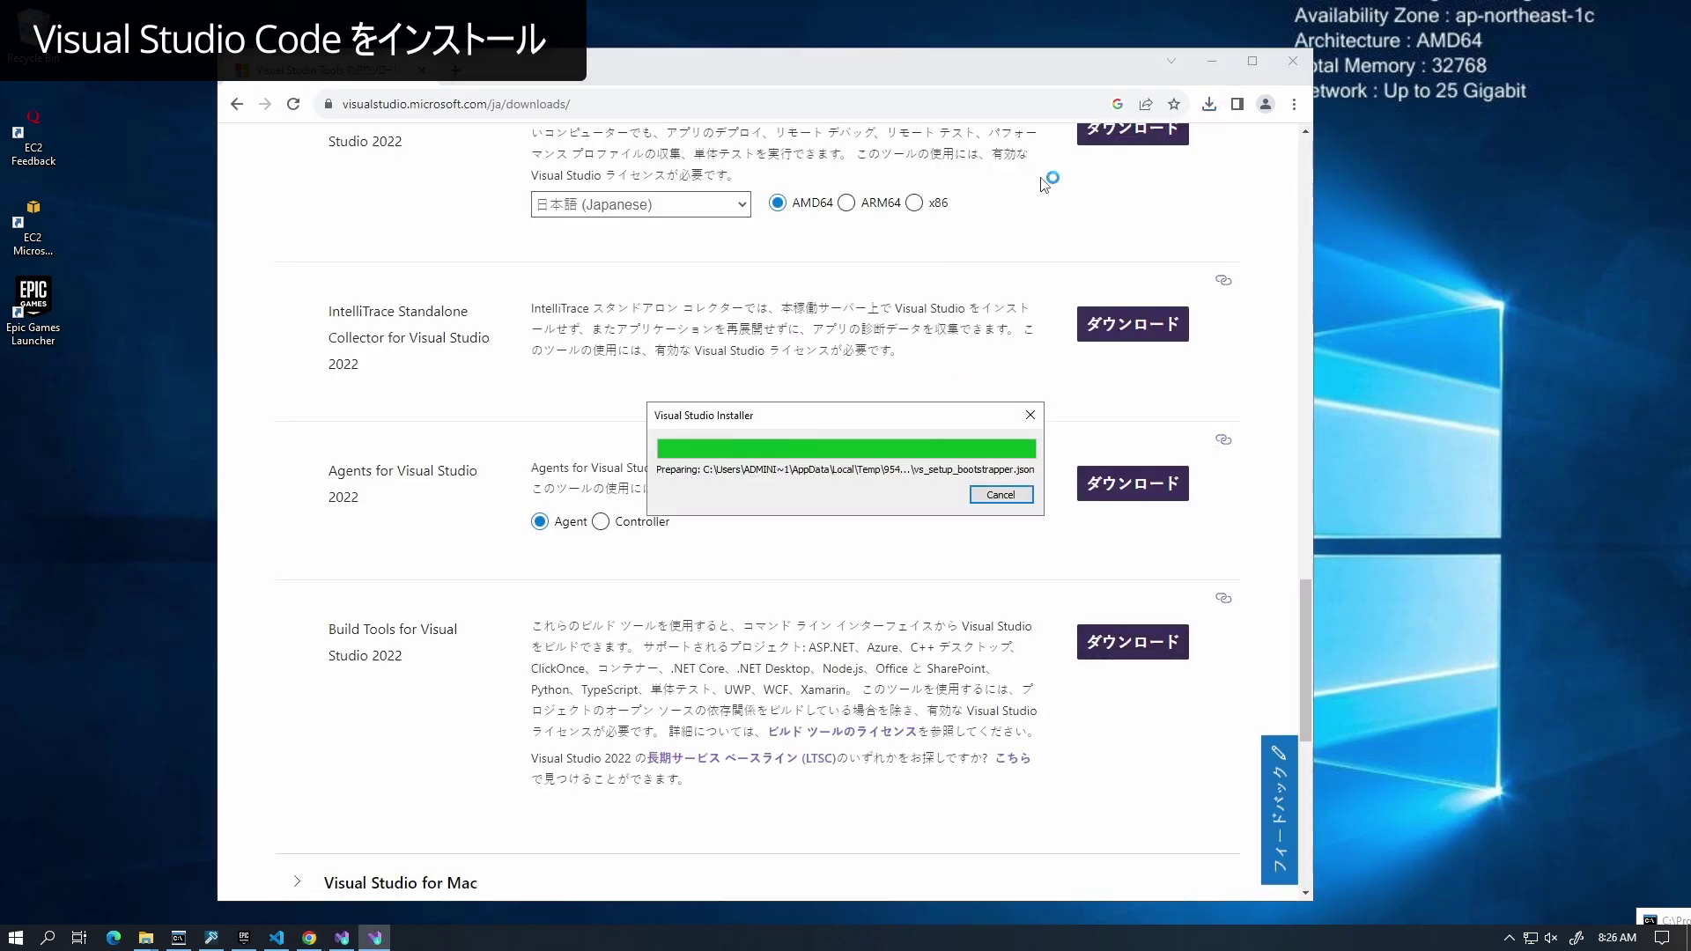
click(1007, 565)
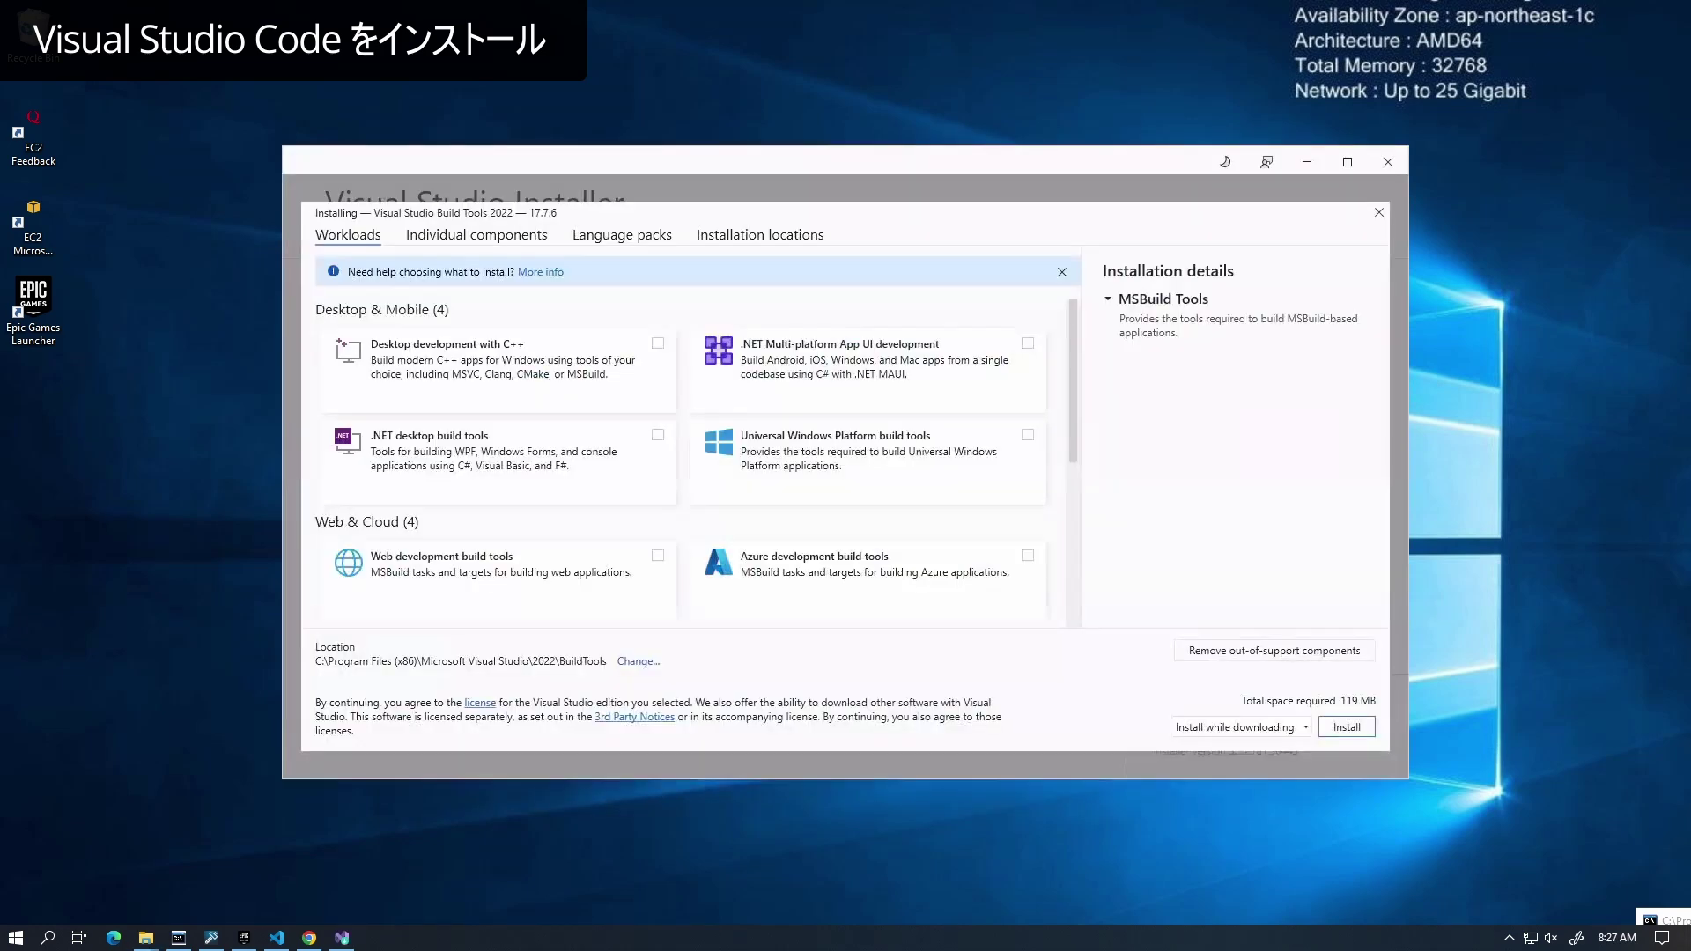
Step: Install the Desktop development with C++ and .NET desktop build tools workloads, and close Visual Studio Installer
click(658, 343)
click(658, 434)
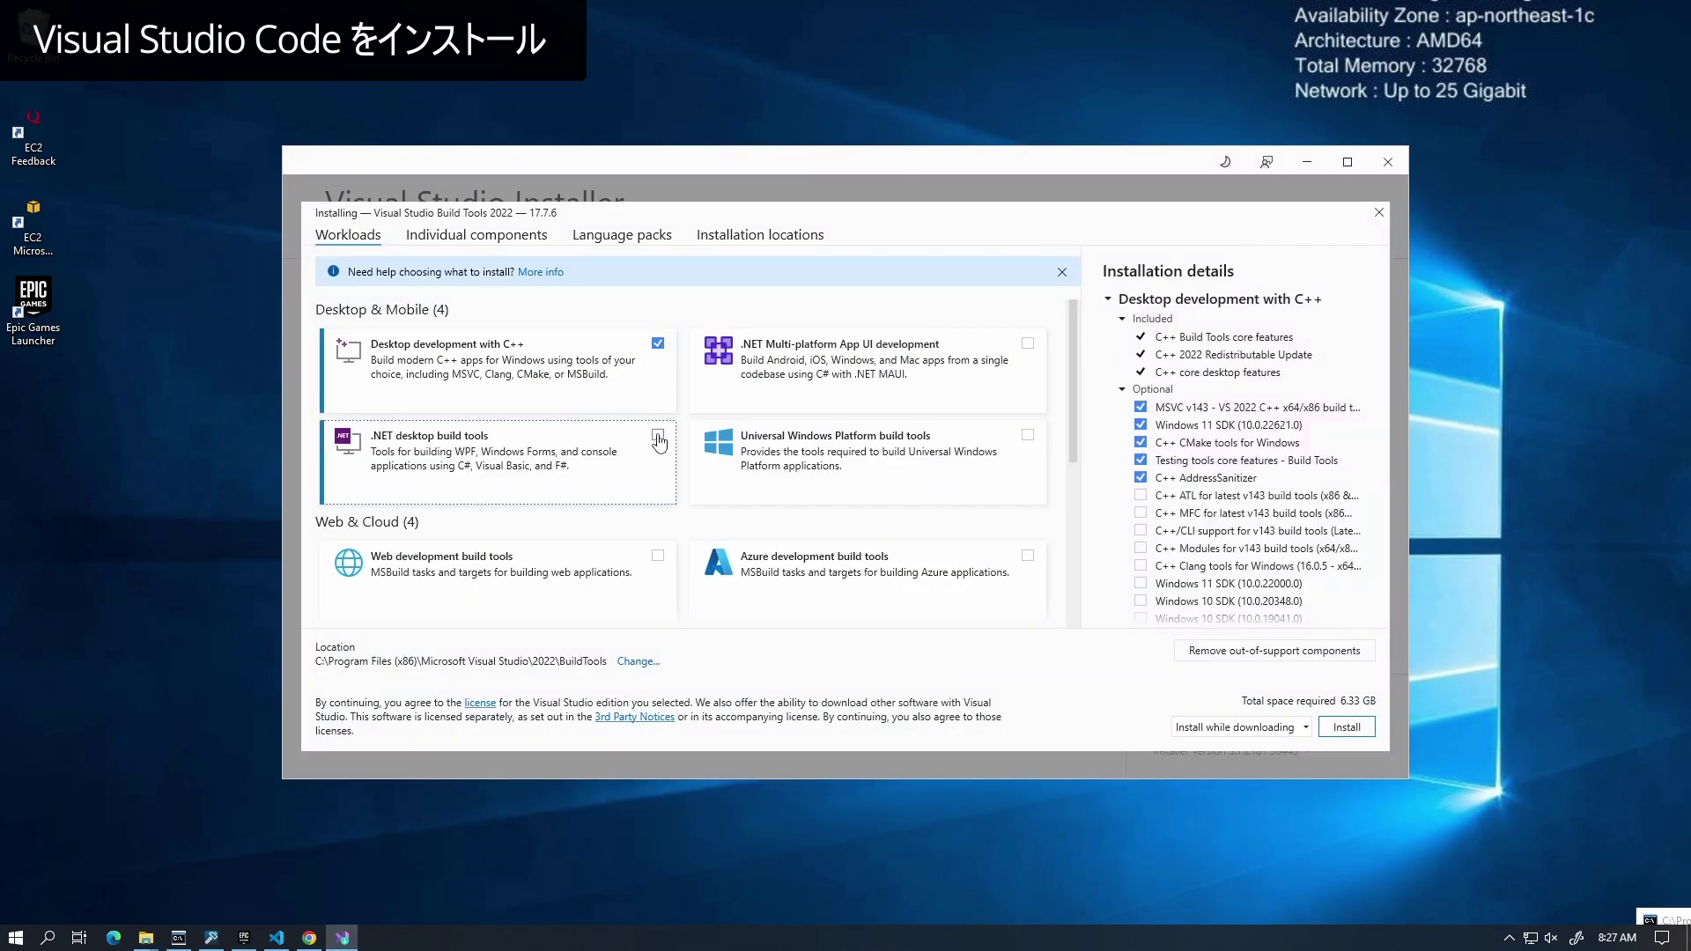
click(1352, 730)
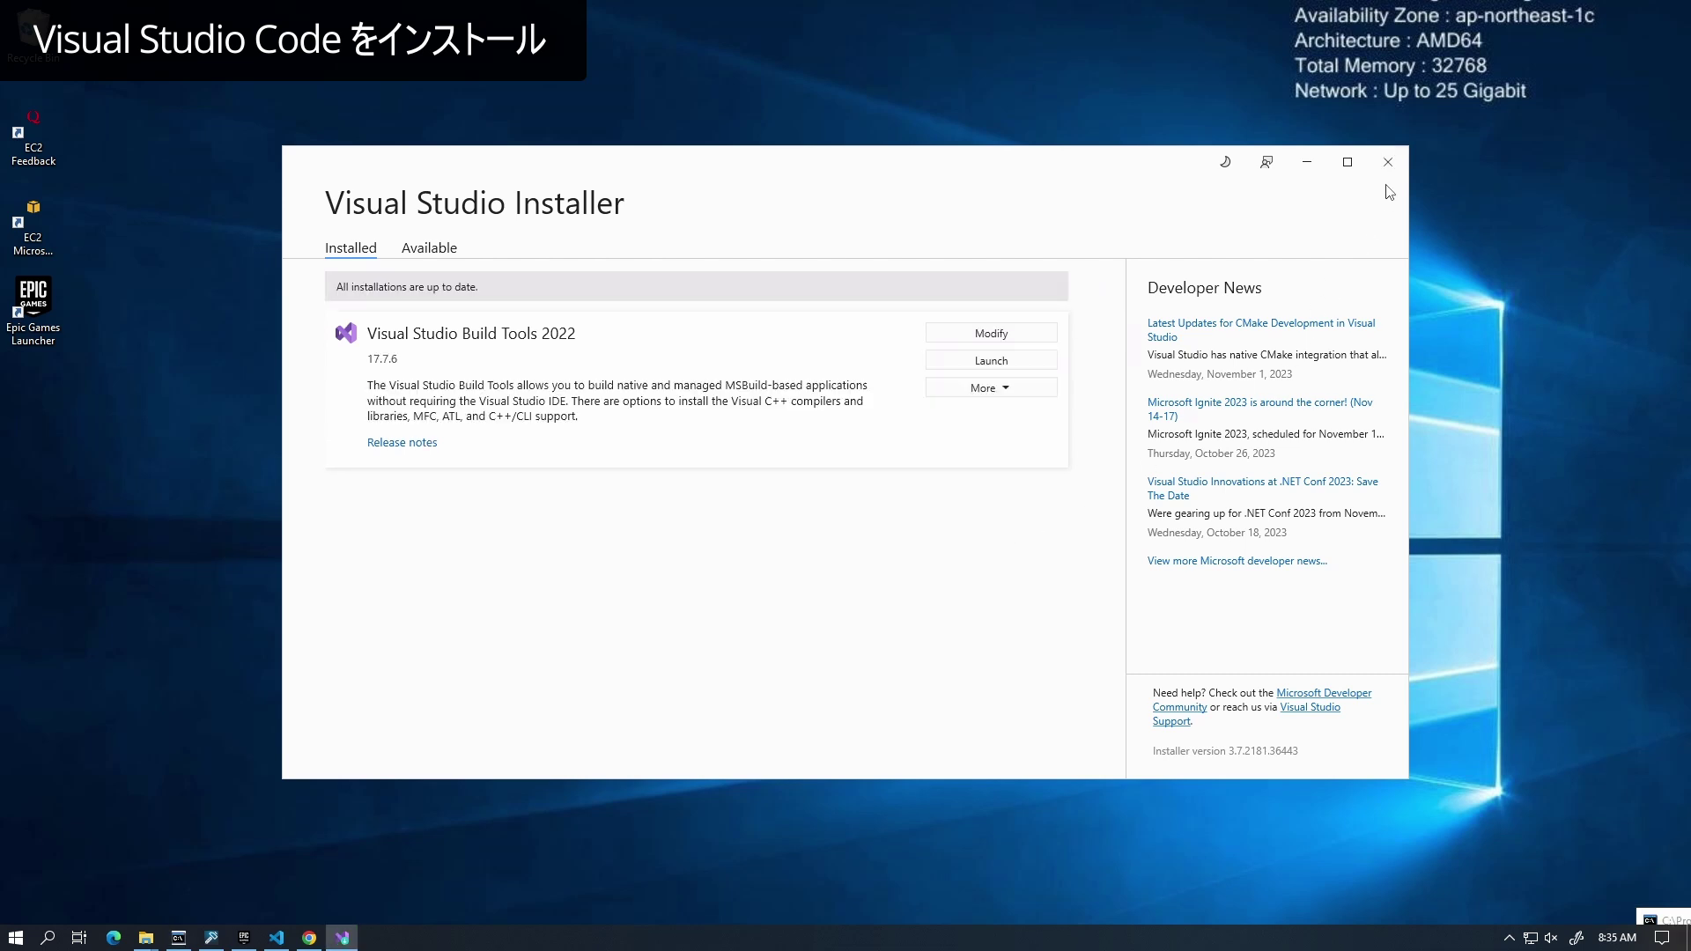
click(1387, 161)
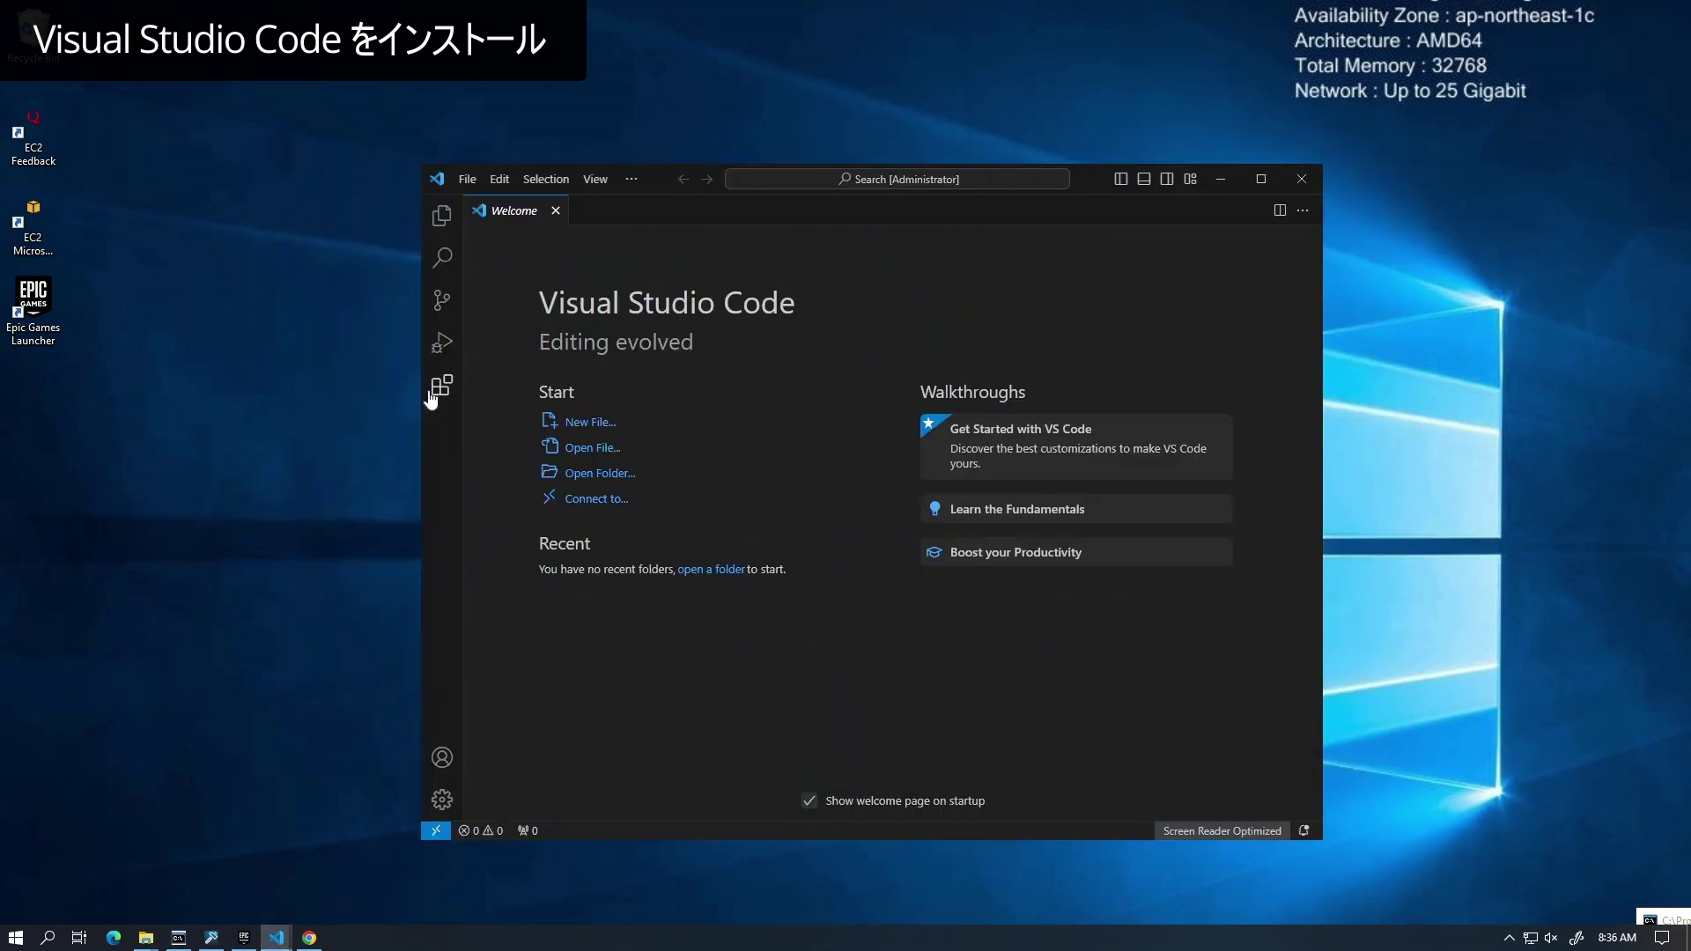
Step: In Visual Studio Code, search the extensions for "c/" and install Microsoft's C/C++ and C/C++ Extension Pack
click(442, 388)
text(c/)
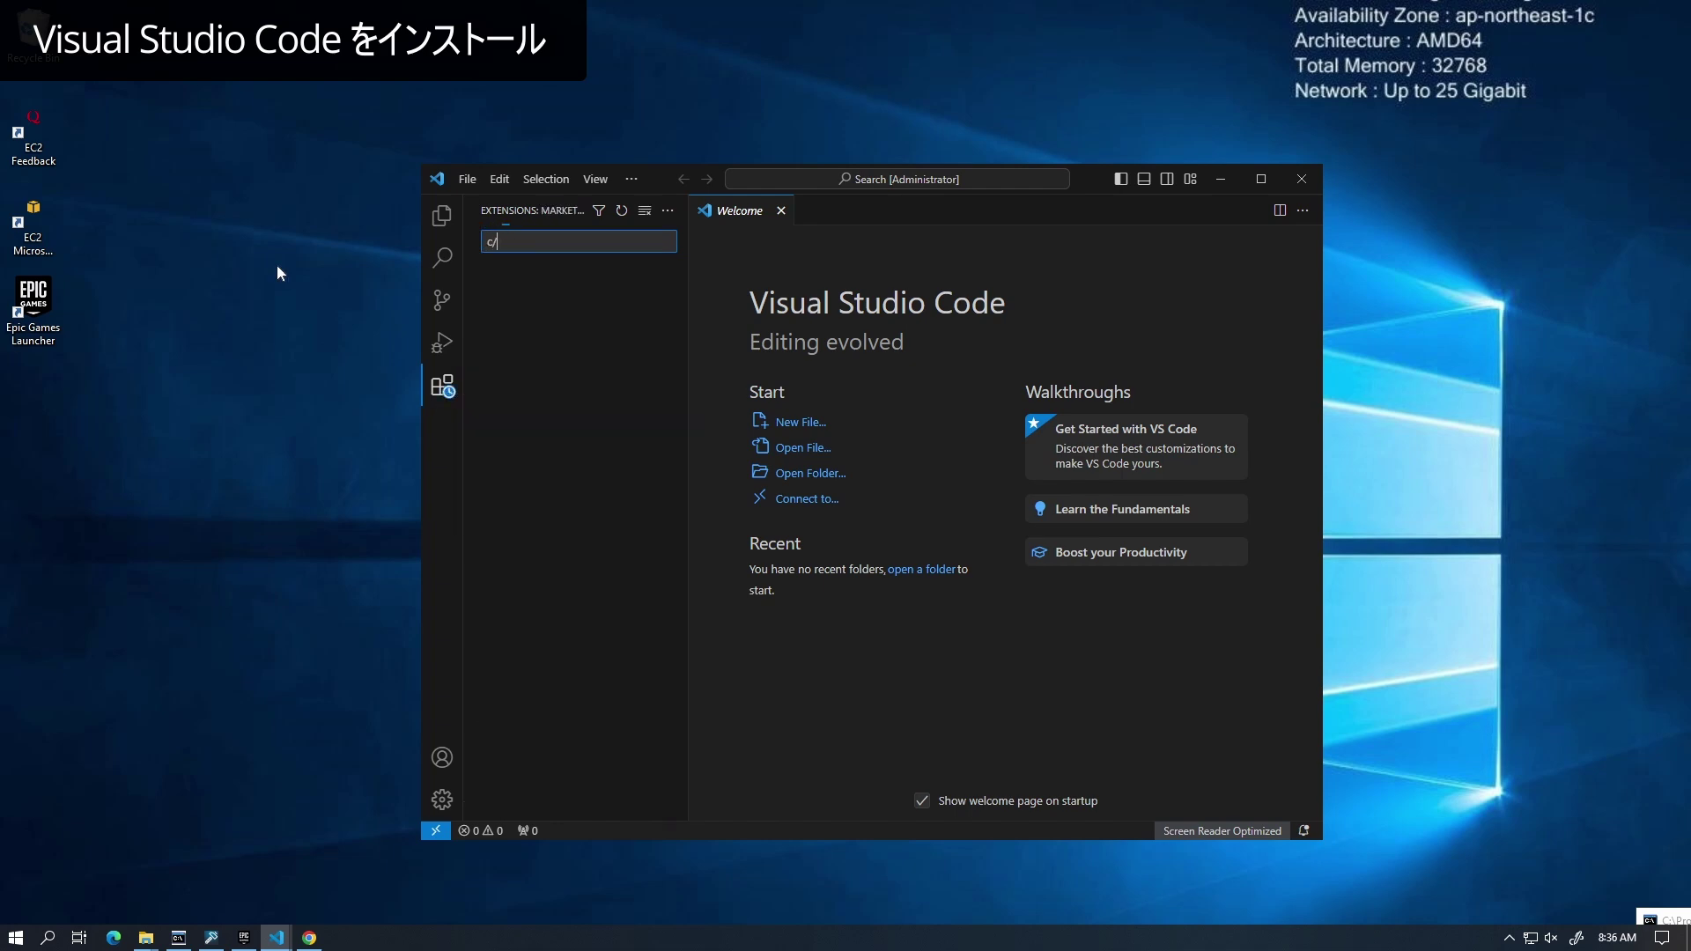
click(614, 311)
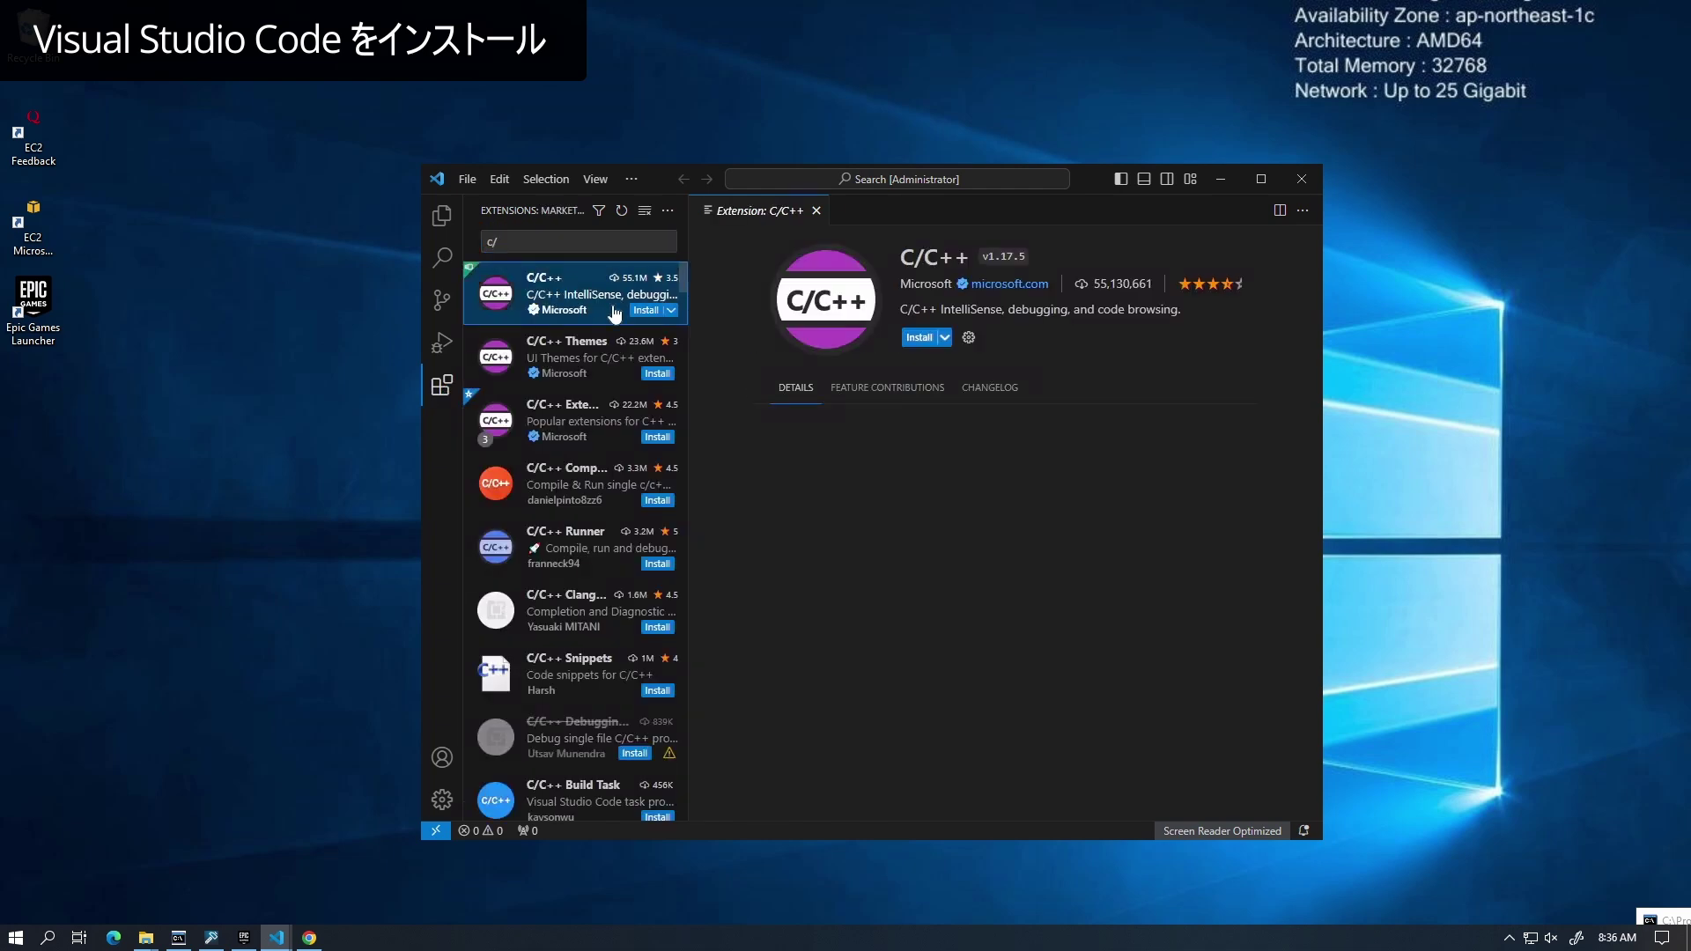
click(922, 342)
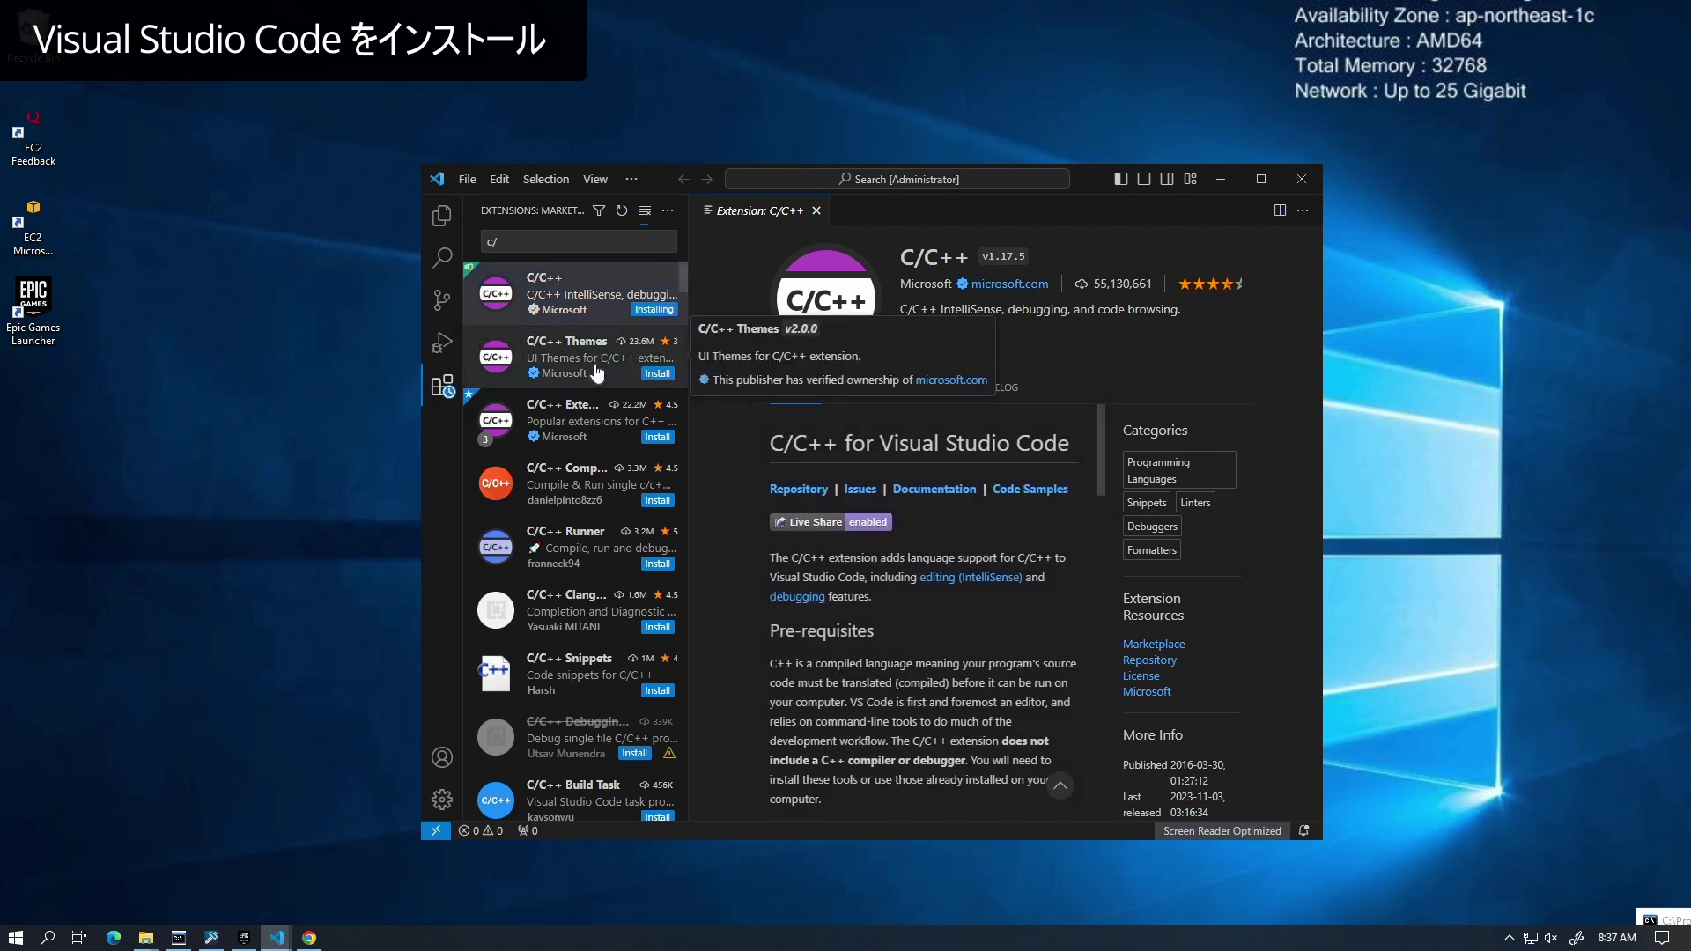
click(590, 414)
click(913, 336)
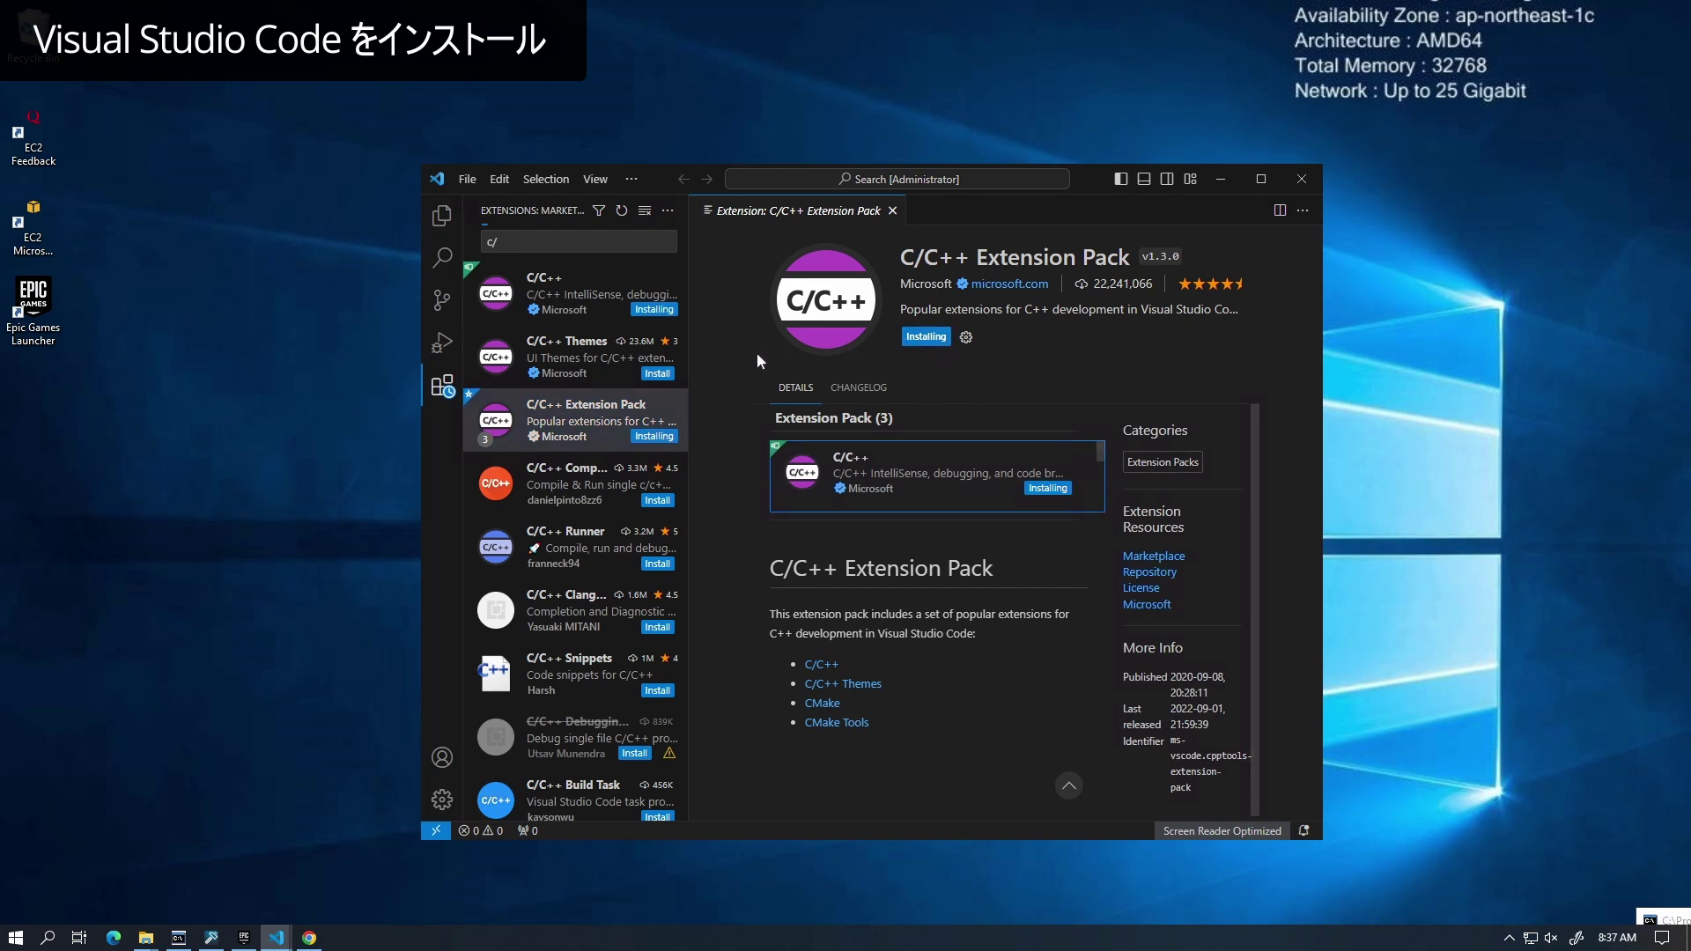
Step: Search the extensions for "c#", install Microsoft's C# extension, and minimize Visual Studio Code
click(546, 242)
key(BackSpace)
text(#)
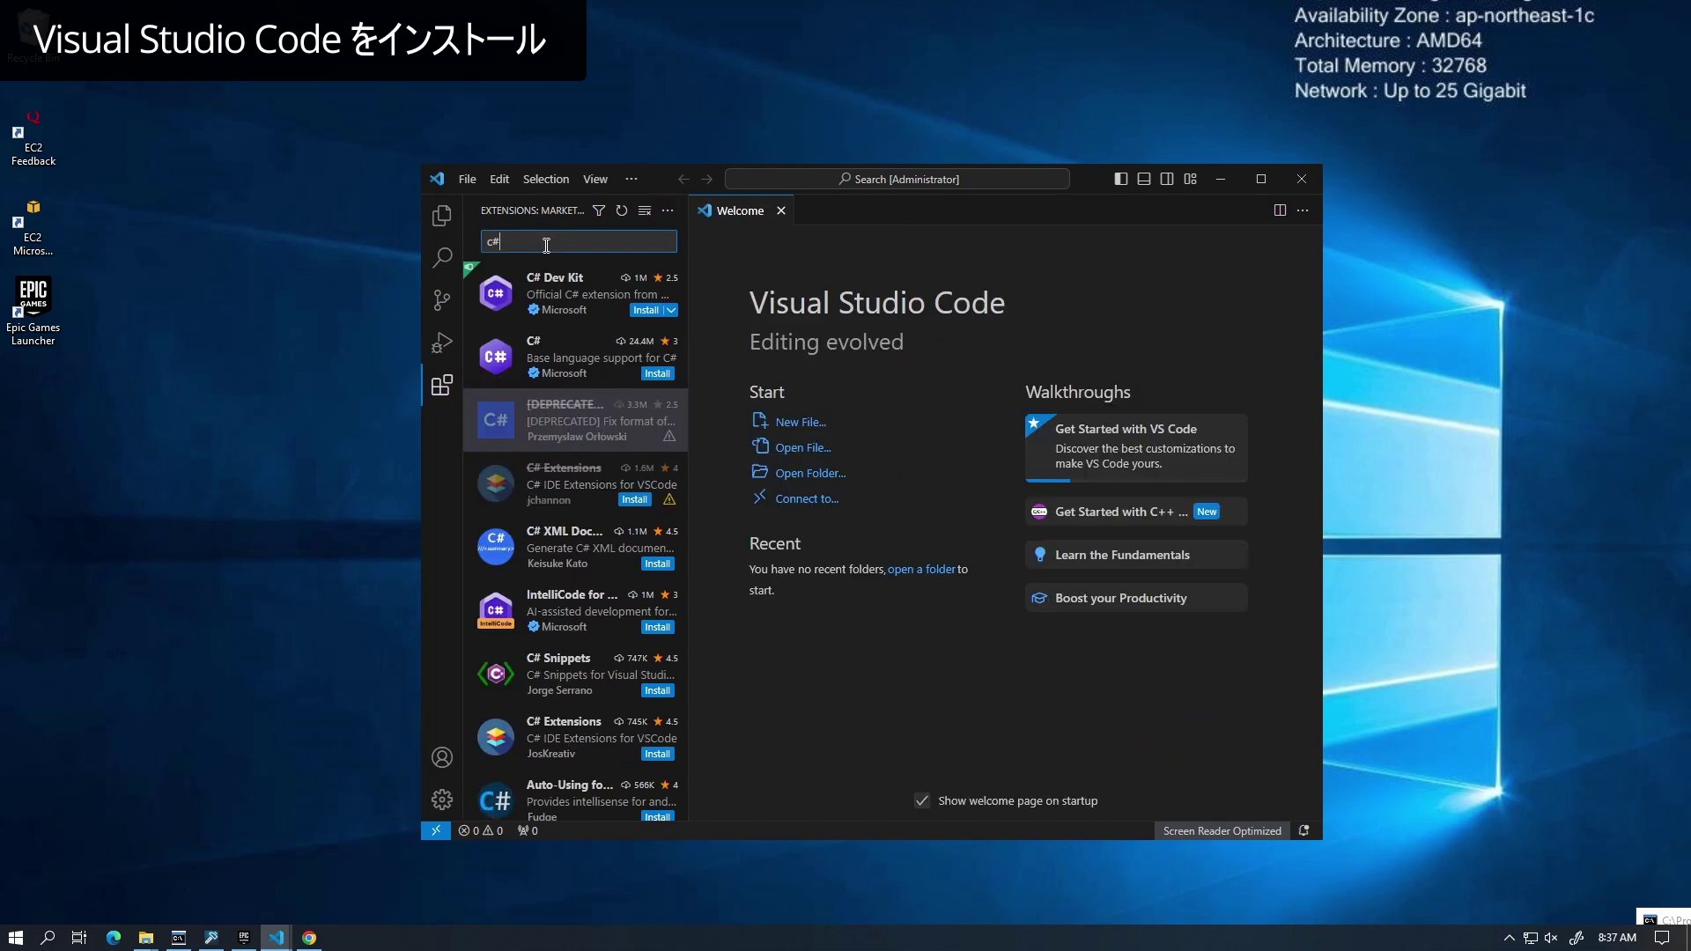
click(608, 356)
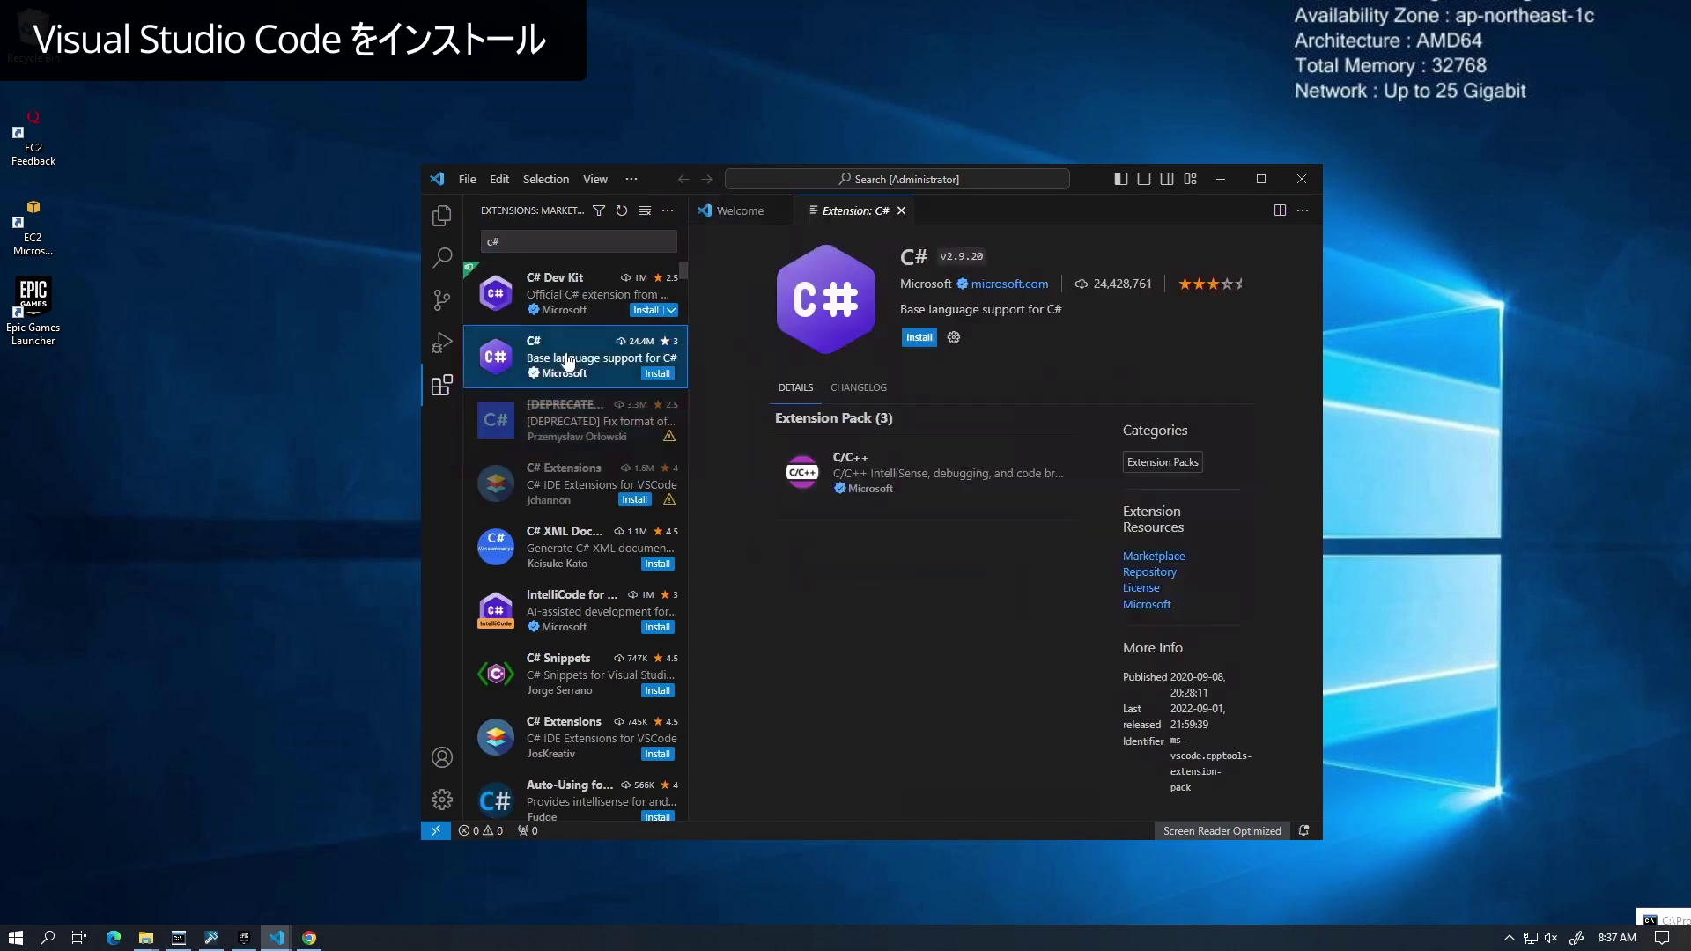
click(656, 373)
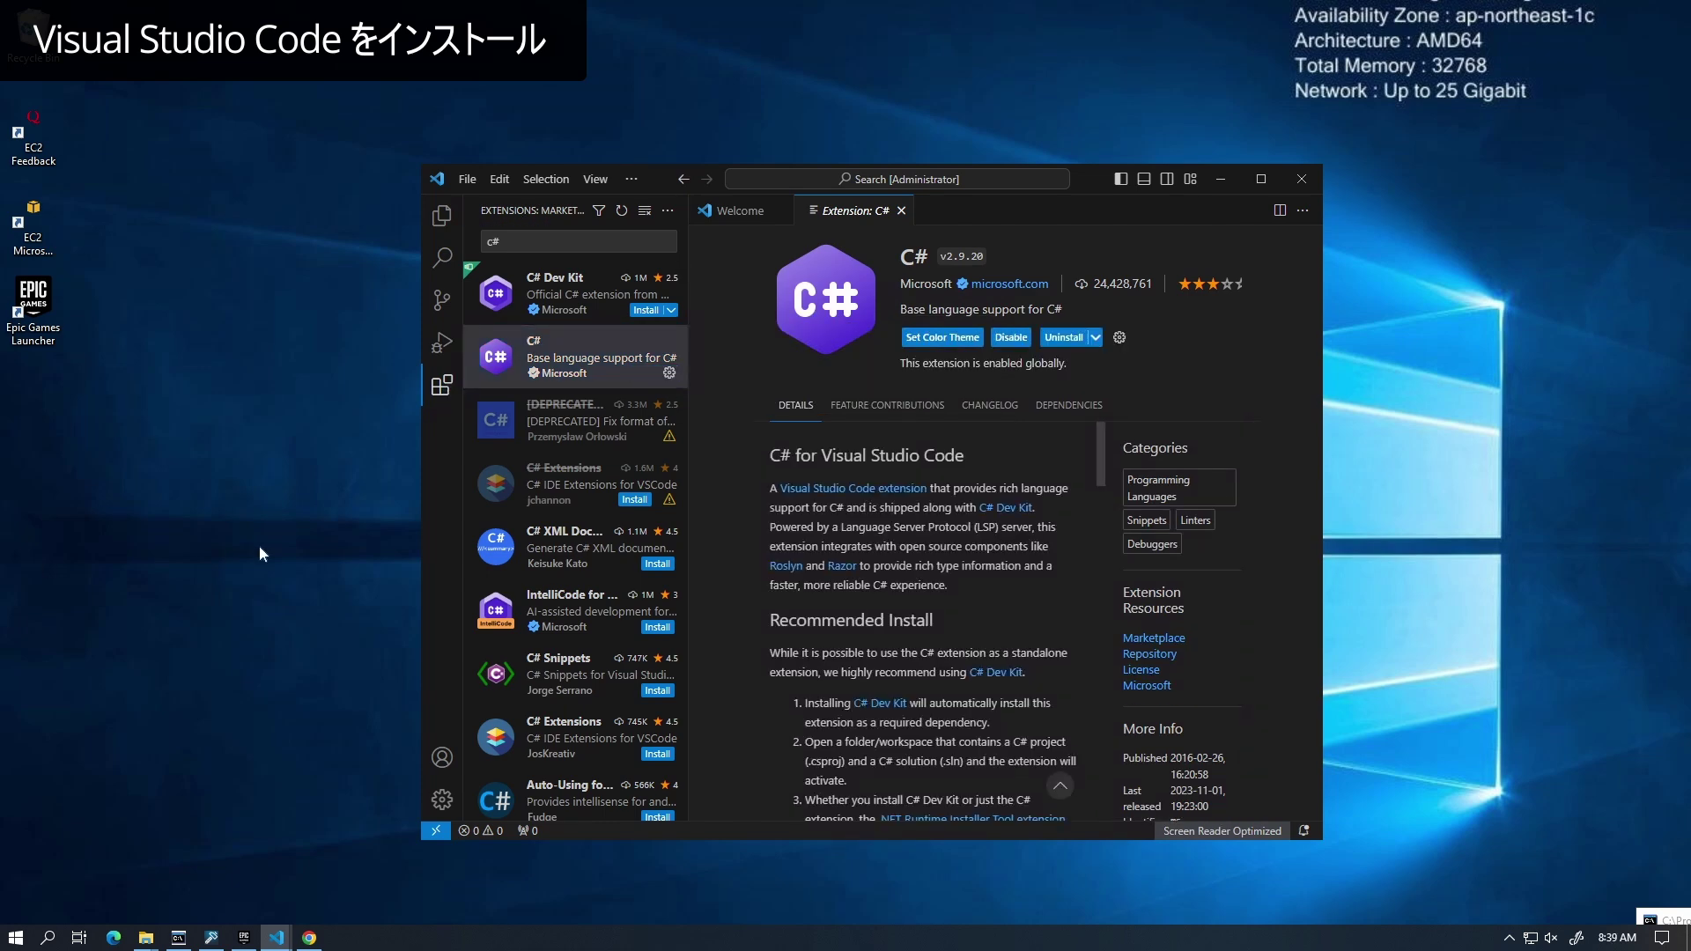
click(1219, 186)
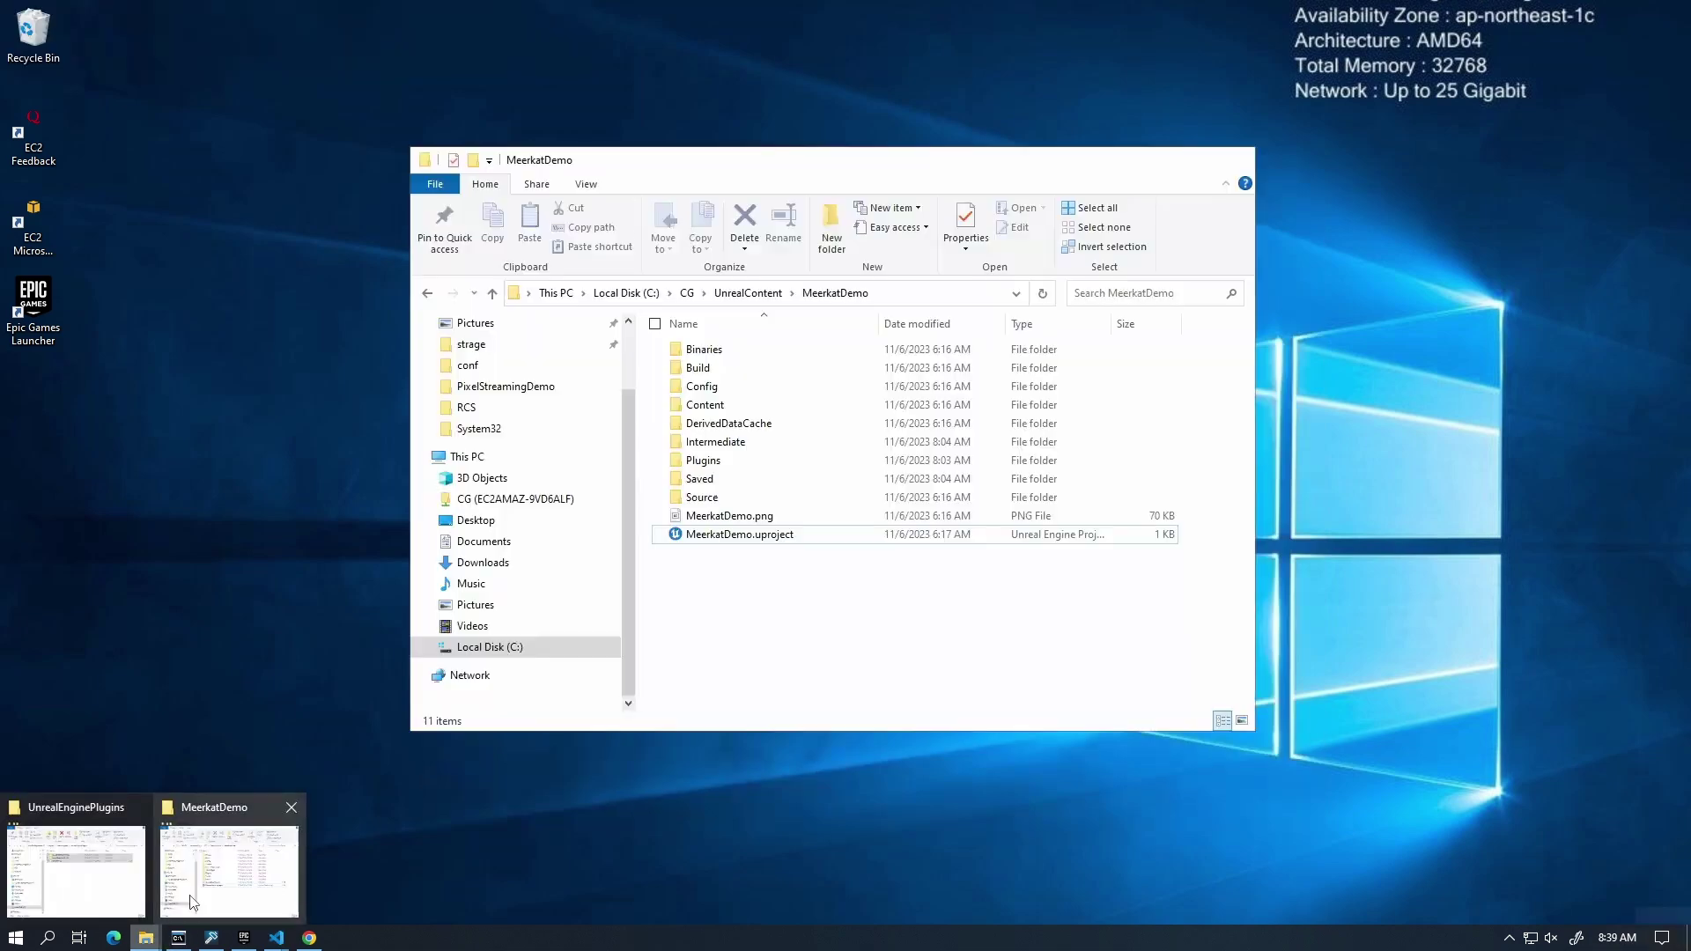
Step: Open MeerkatDemo.uproject from the MeerkatDemo folder and rebuild its missing modules
click(220, 872)
click(744, 535)
click(911, 539)
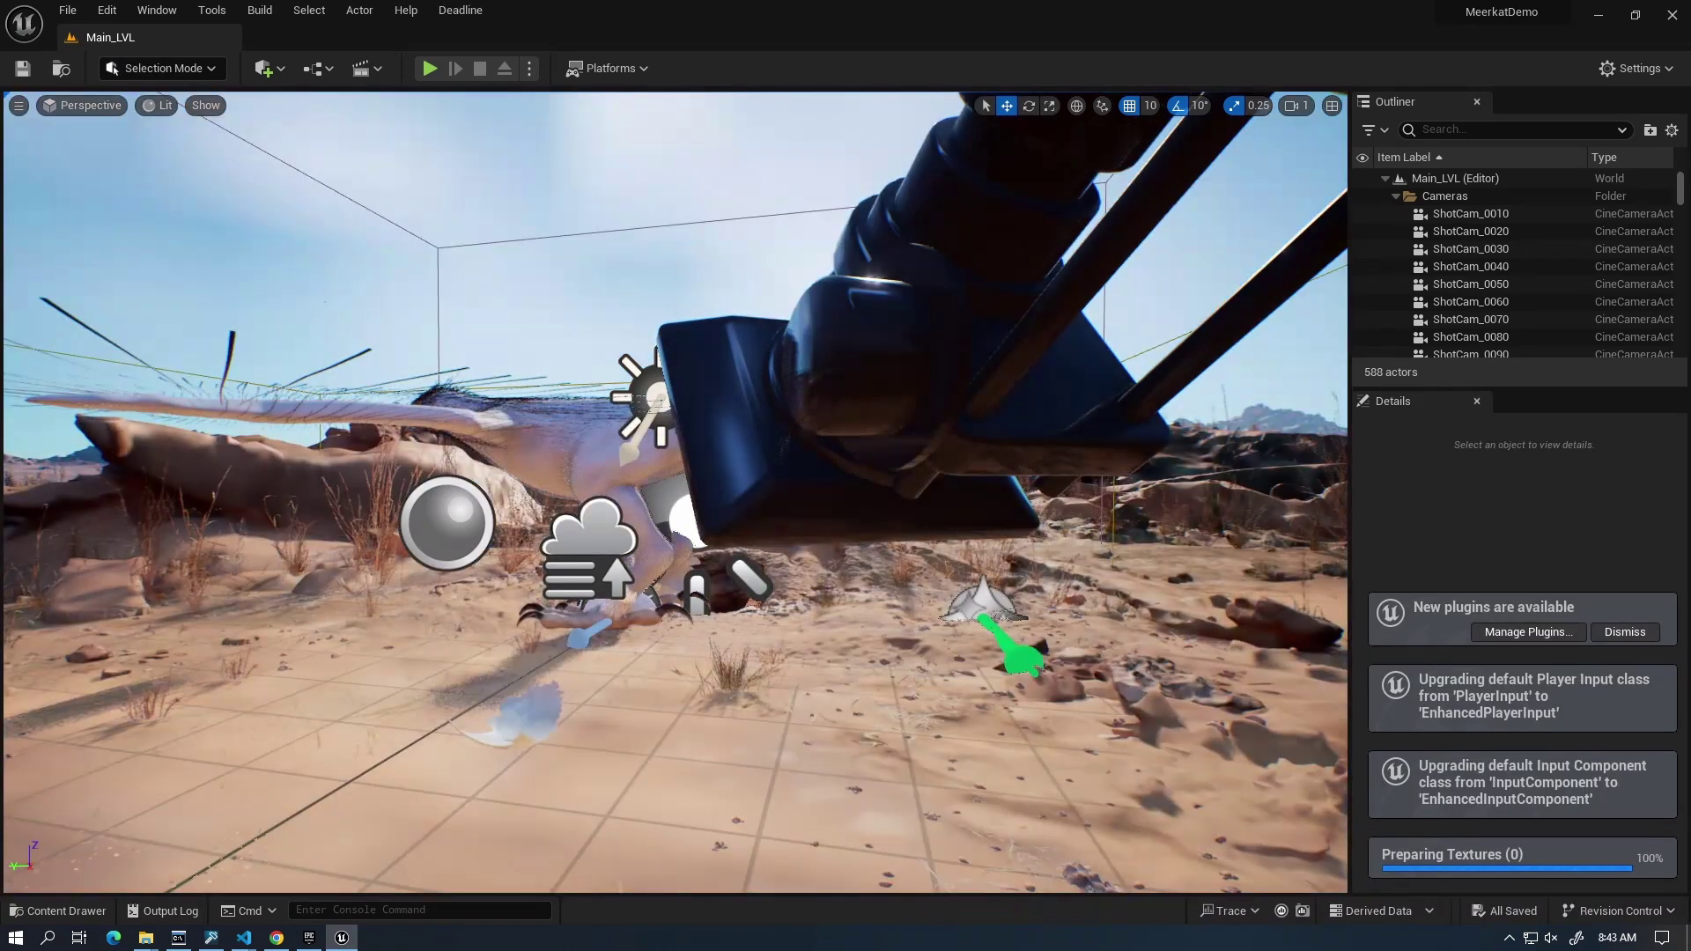
Step: Enable the Movie Pipeline Deadline beta plugin and restart Unreal Editor, rebuilding the MoviePipelineDeadline module
click(107, 10)
click(174, 283)
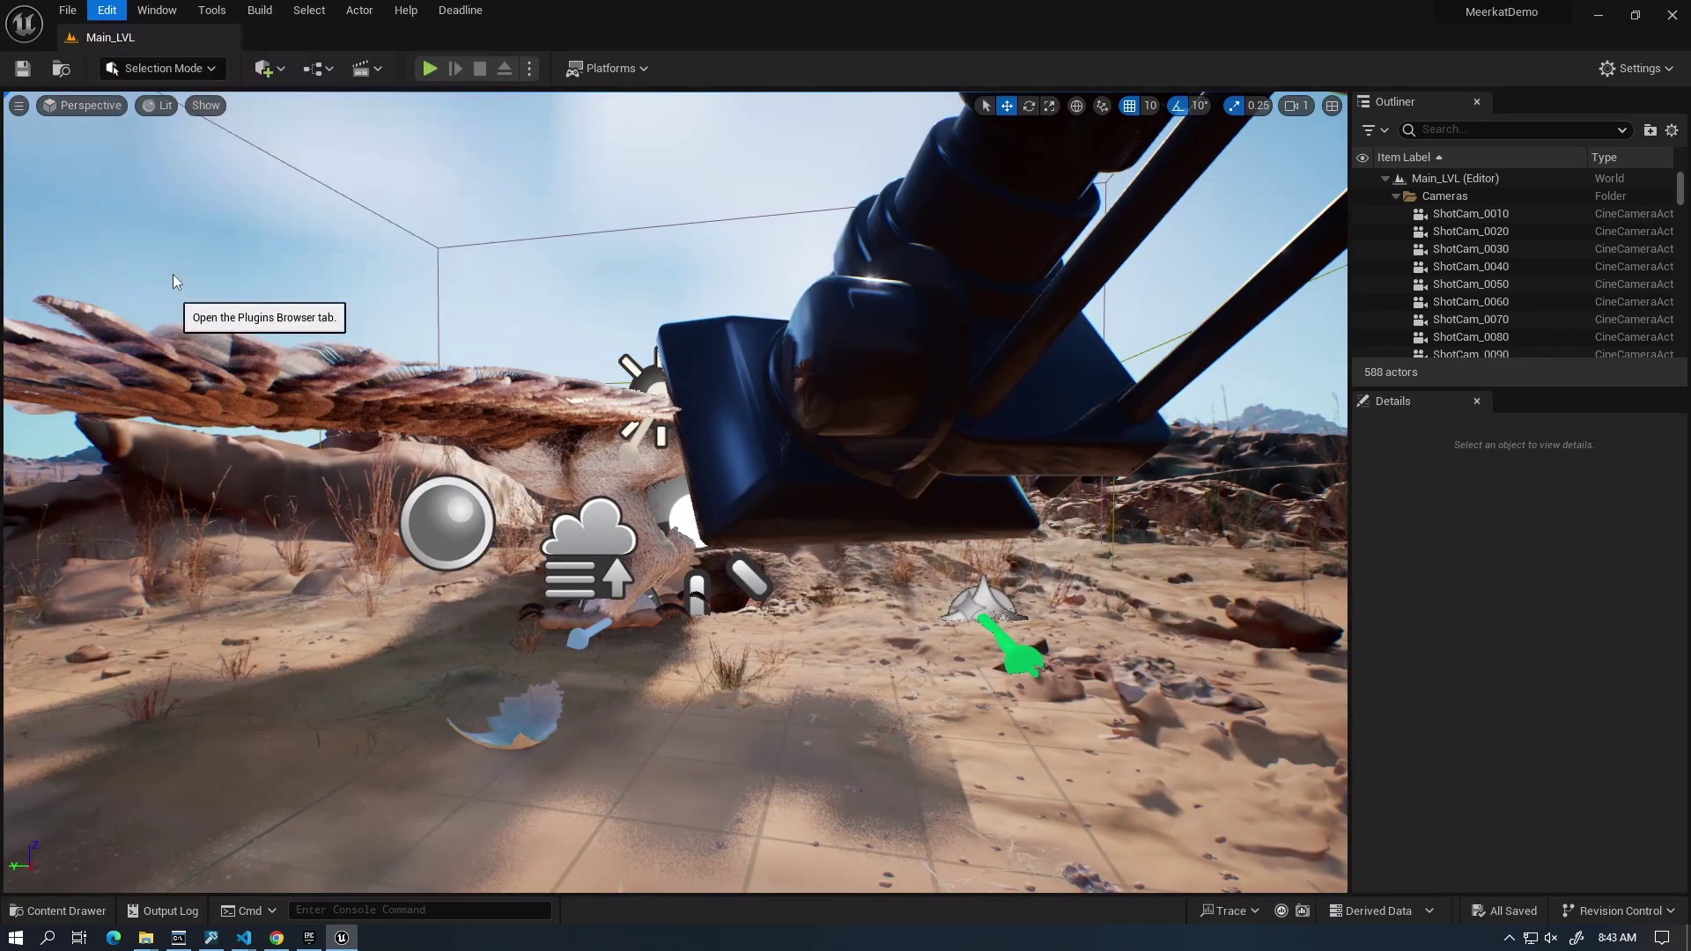
text(deadl)
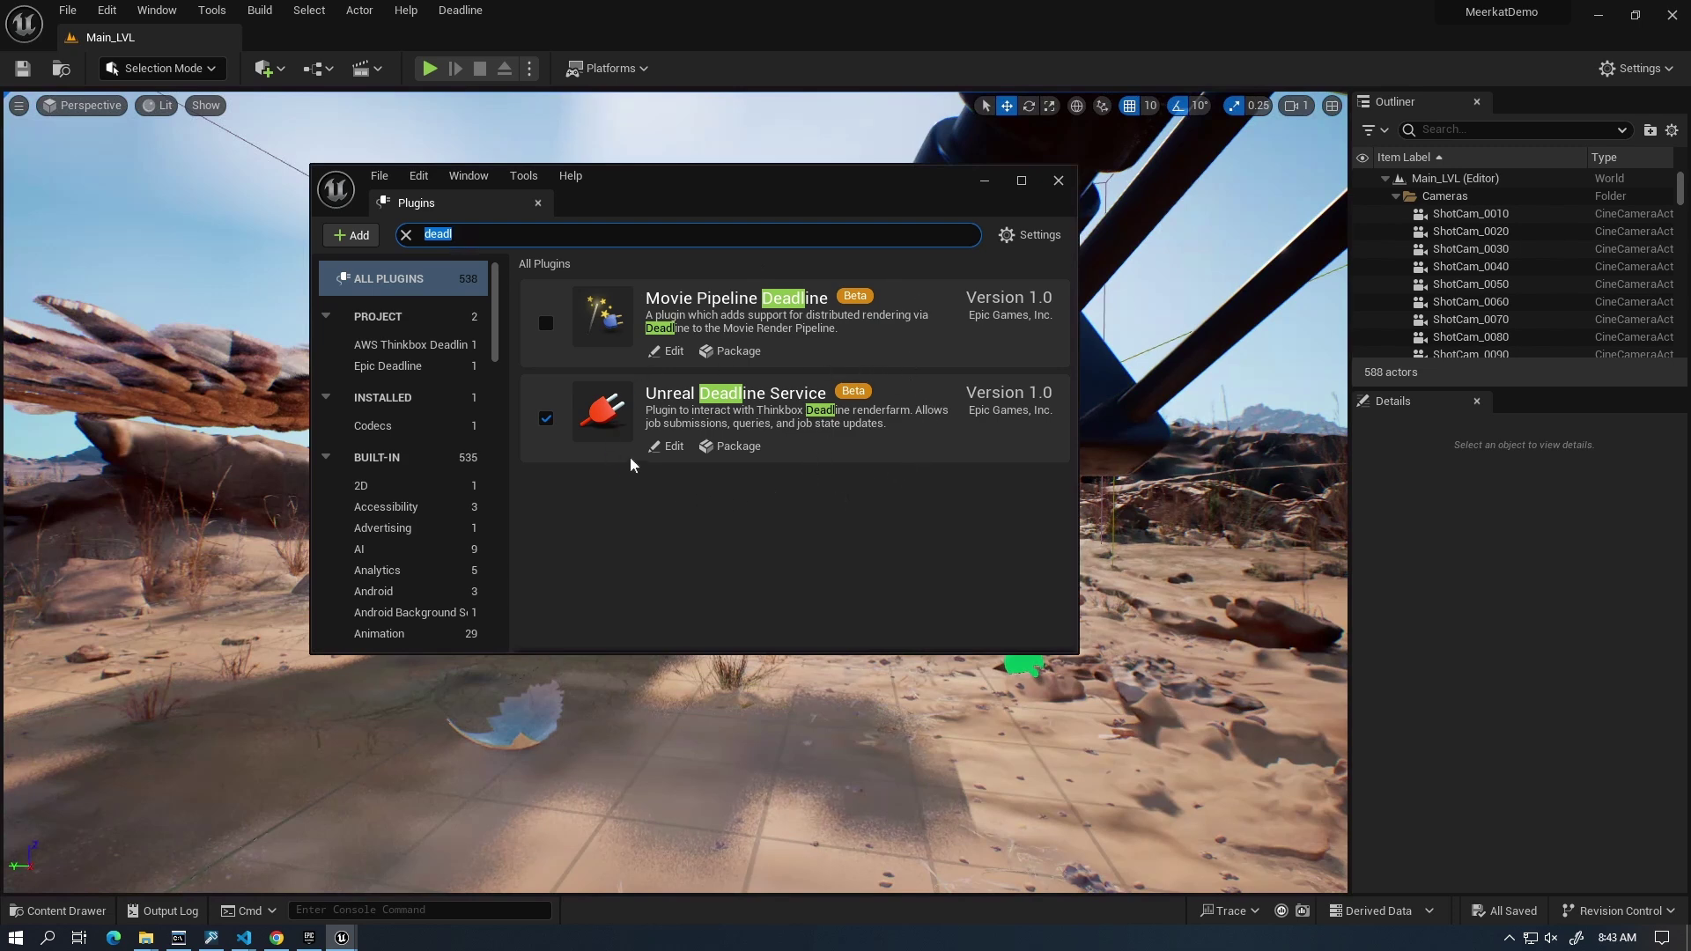
click(547, 324)
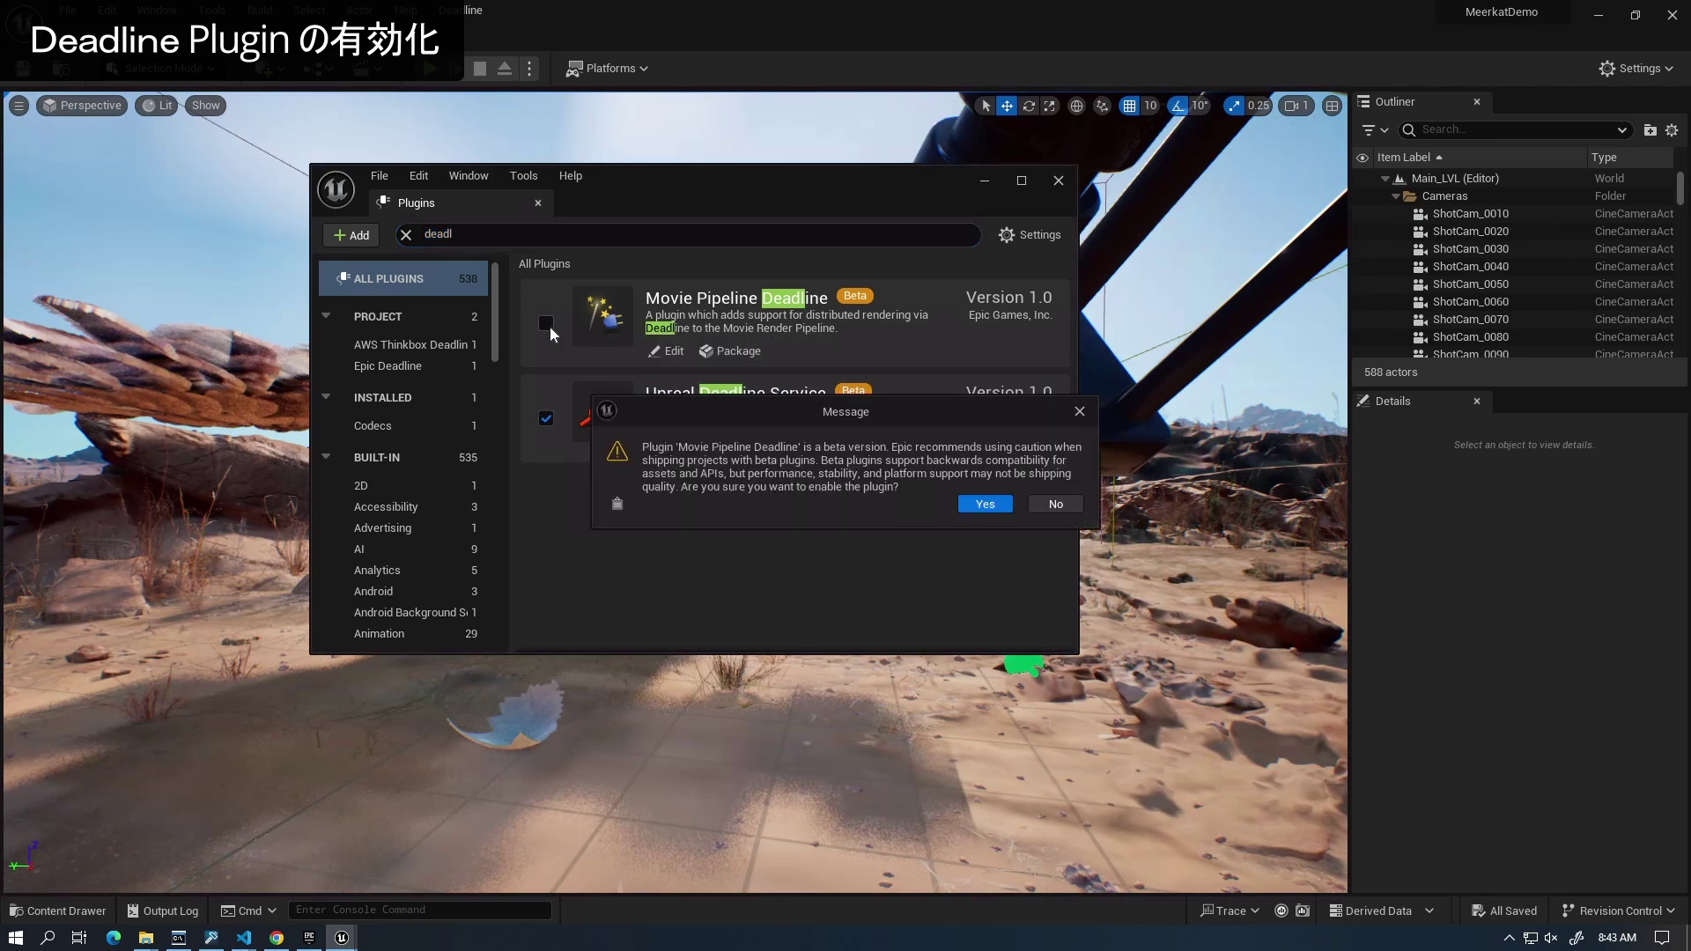
click(987, 504)
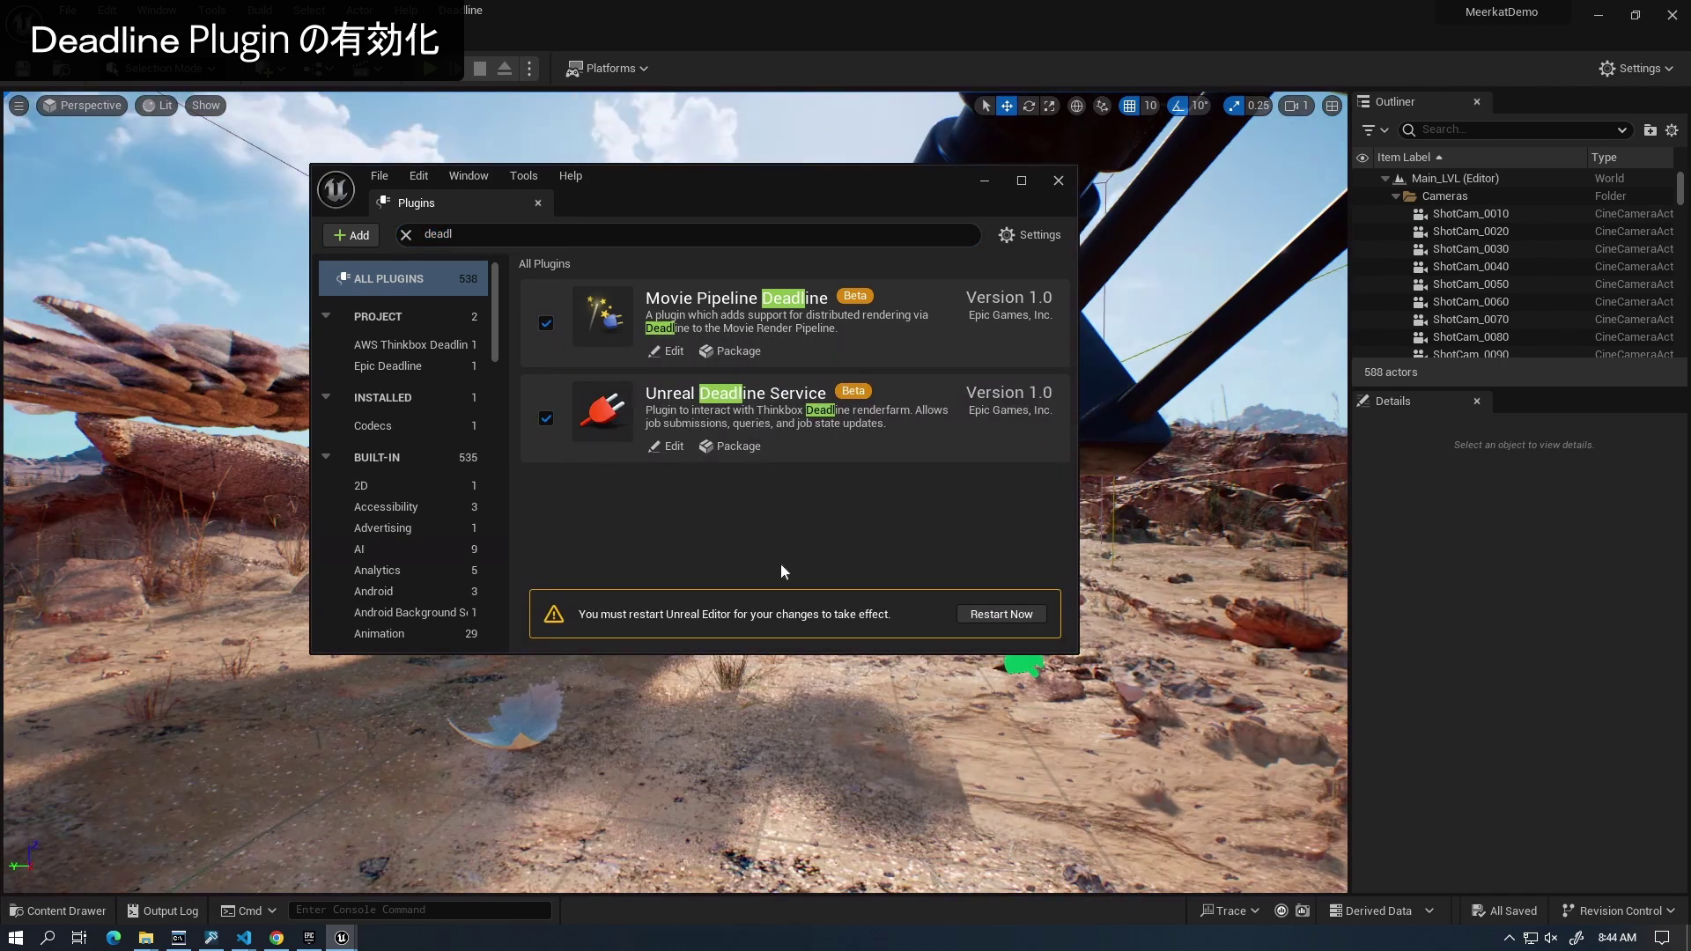
click(988, 613)
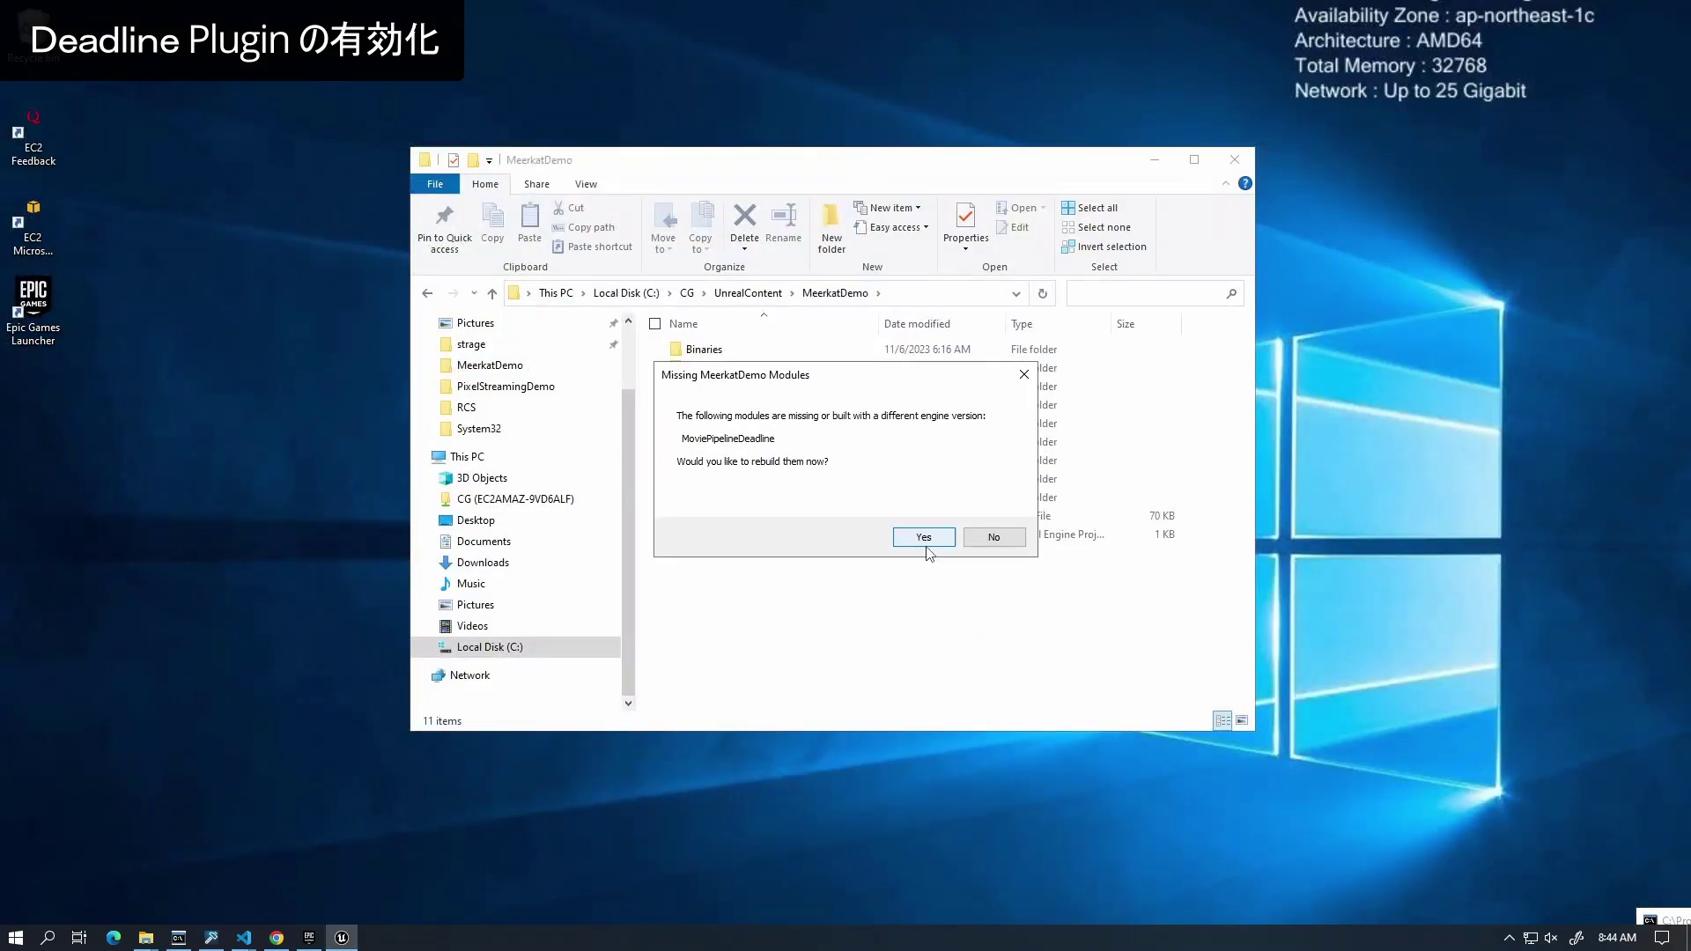
click(926, 537)
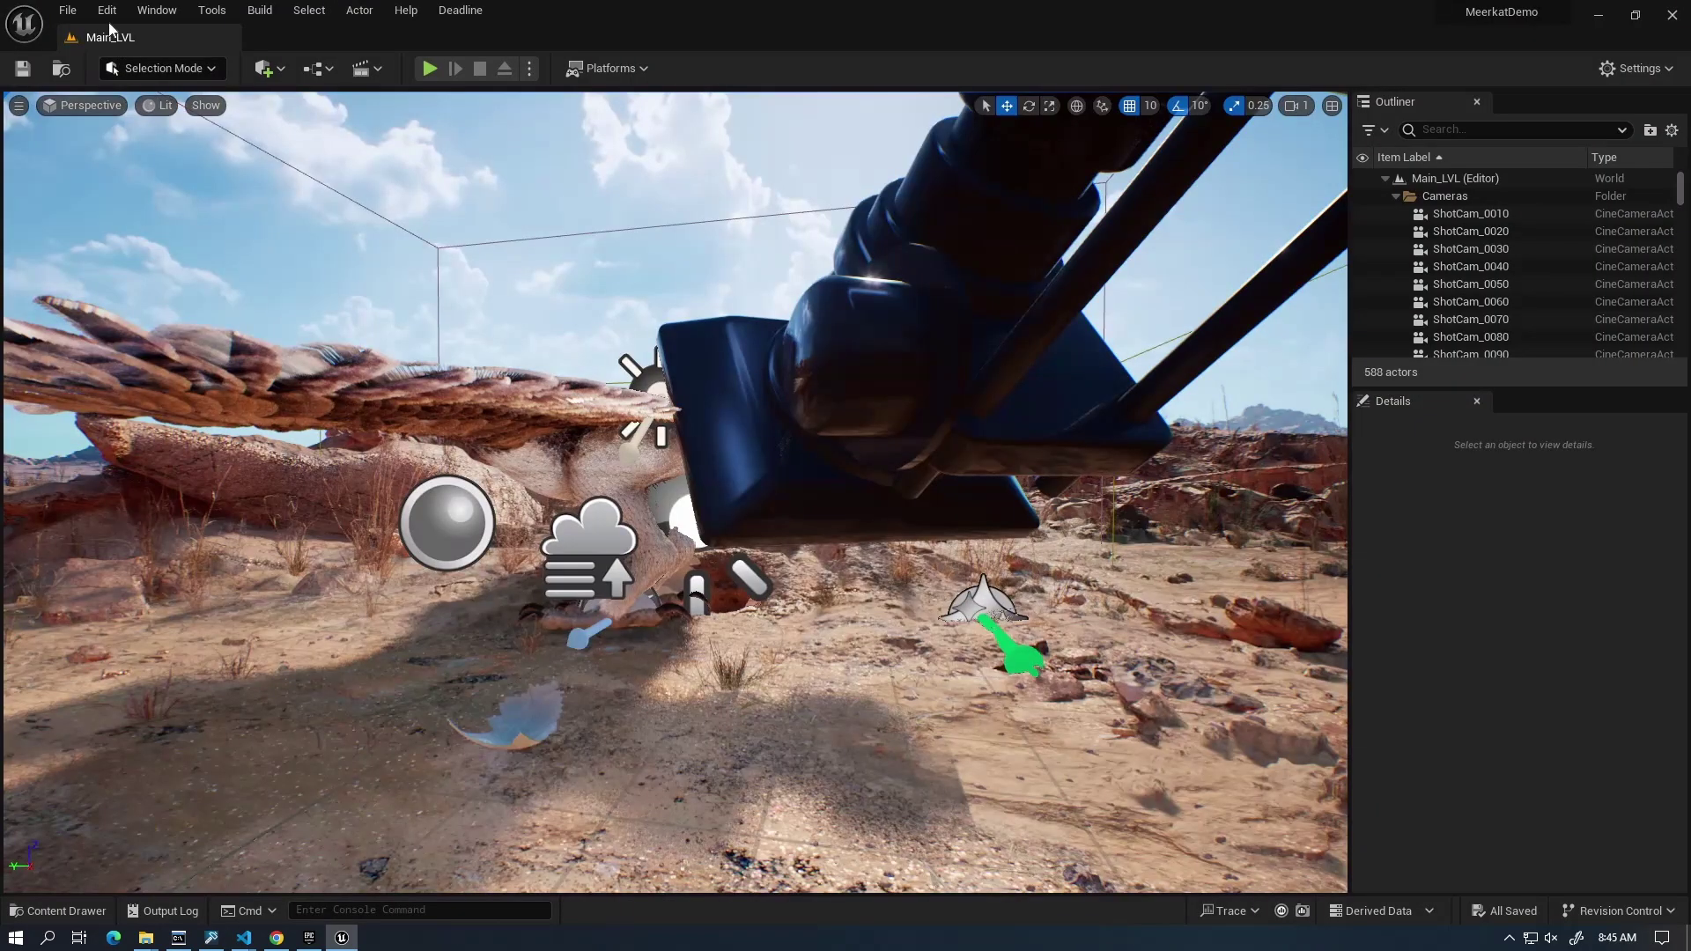
Step: Open the Project Settings and search for "deadline" to check the Deadline plugin settings
click(106, 10)
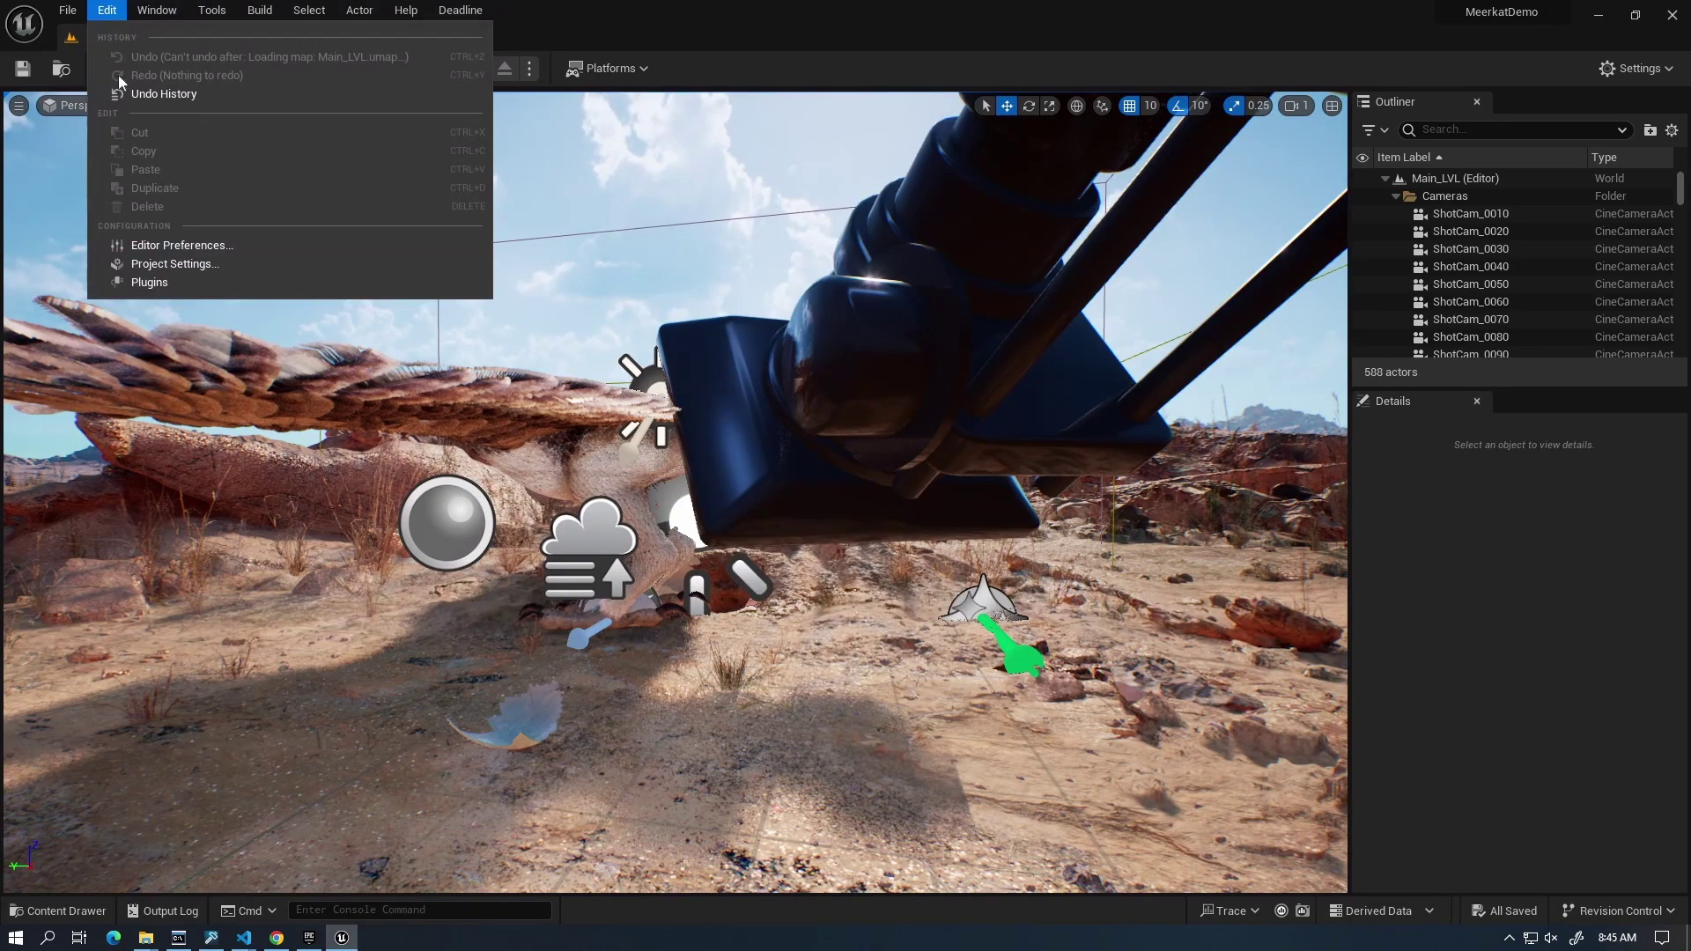
click(150, 266)
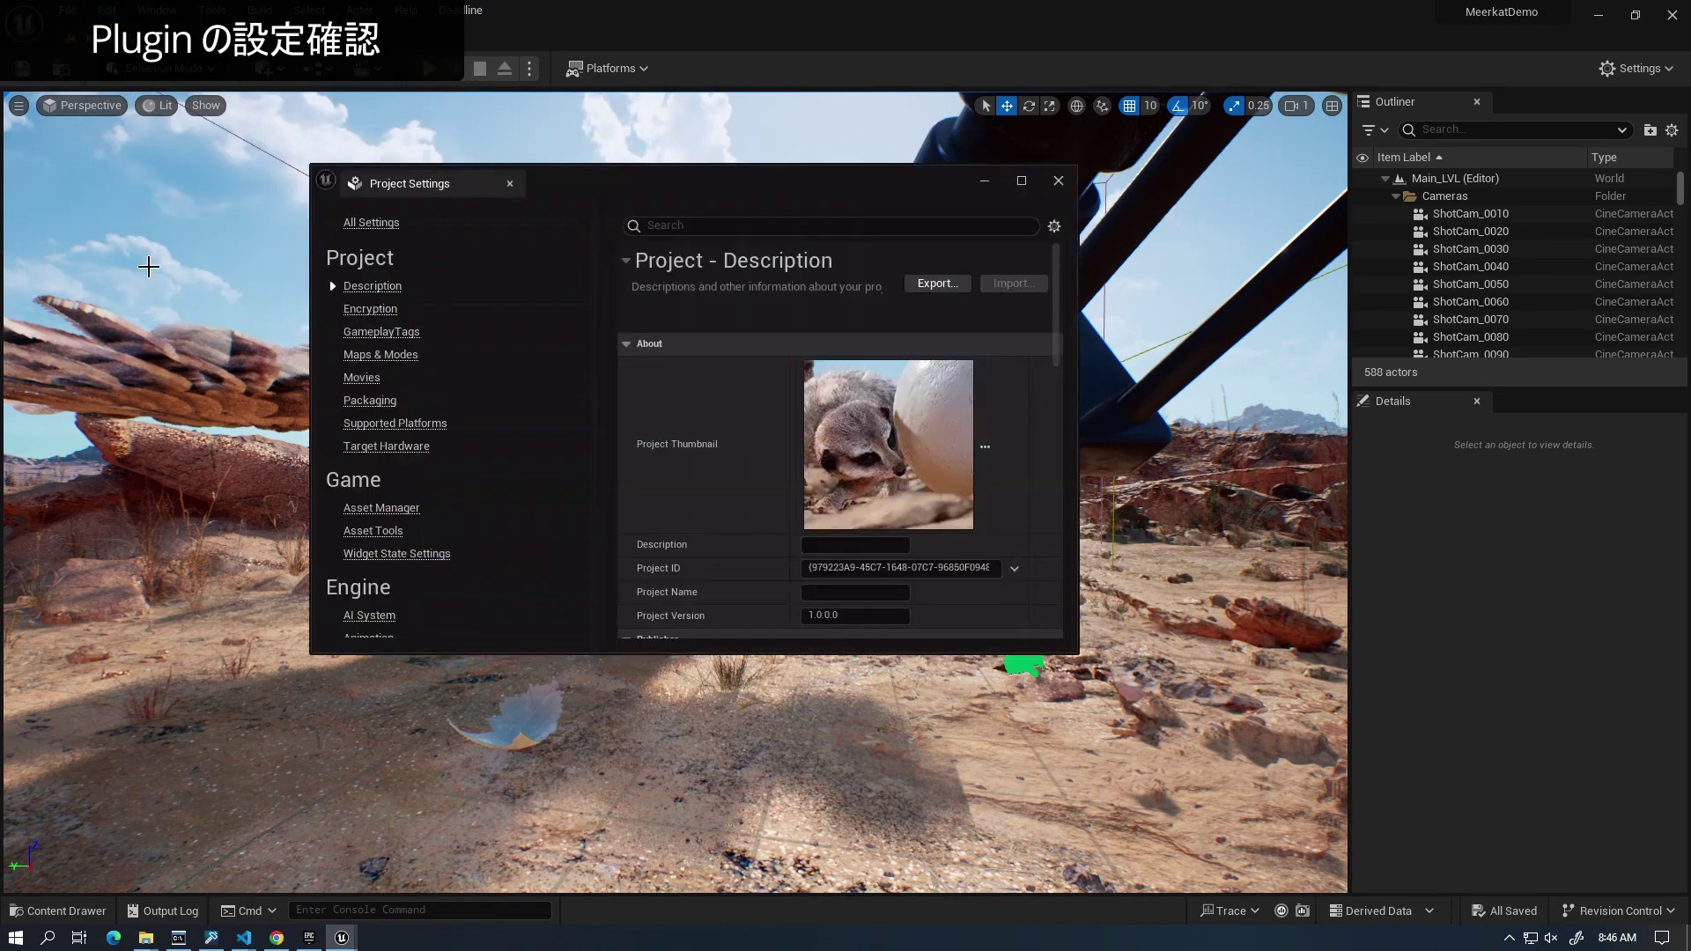
click(711, 226)
text(deadline)
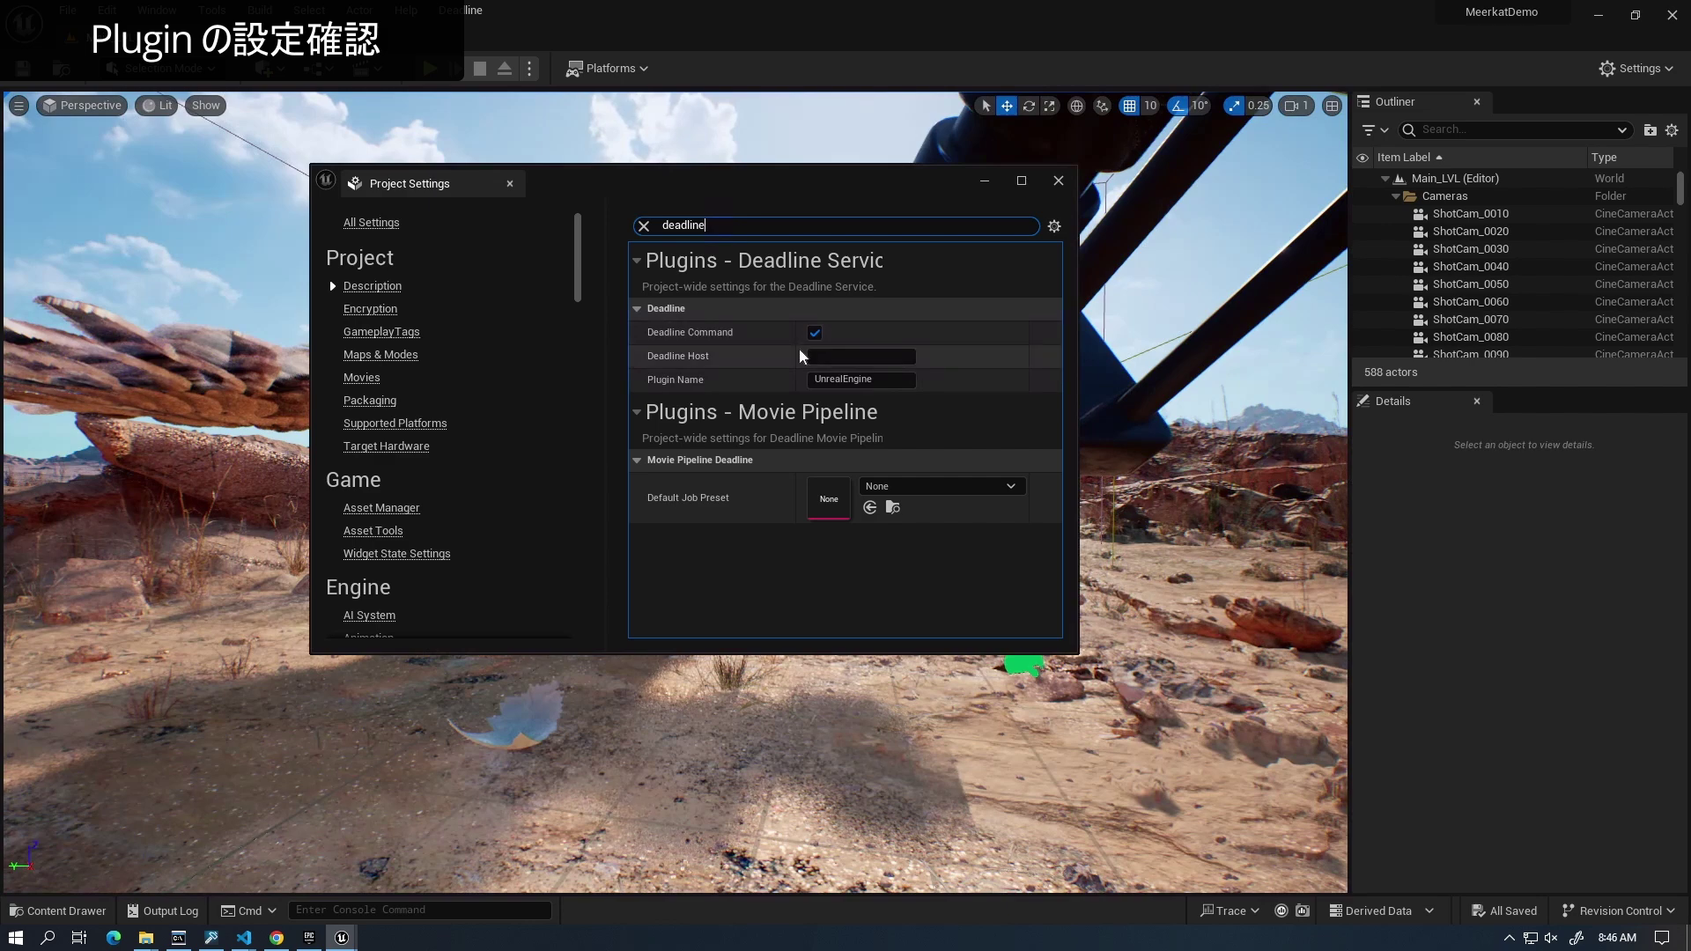
Step: In the Movie Render Pipeline settings, set Default Remote Executor to MoviePipelineDeadlineRemoteExecutor and Default Executor Job to MoviePipelineDeadlineExecutorJob
text(movie render)
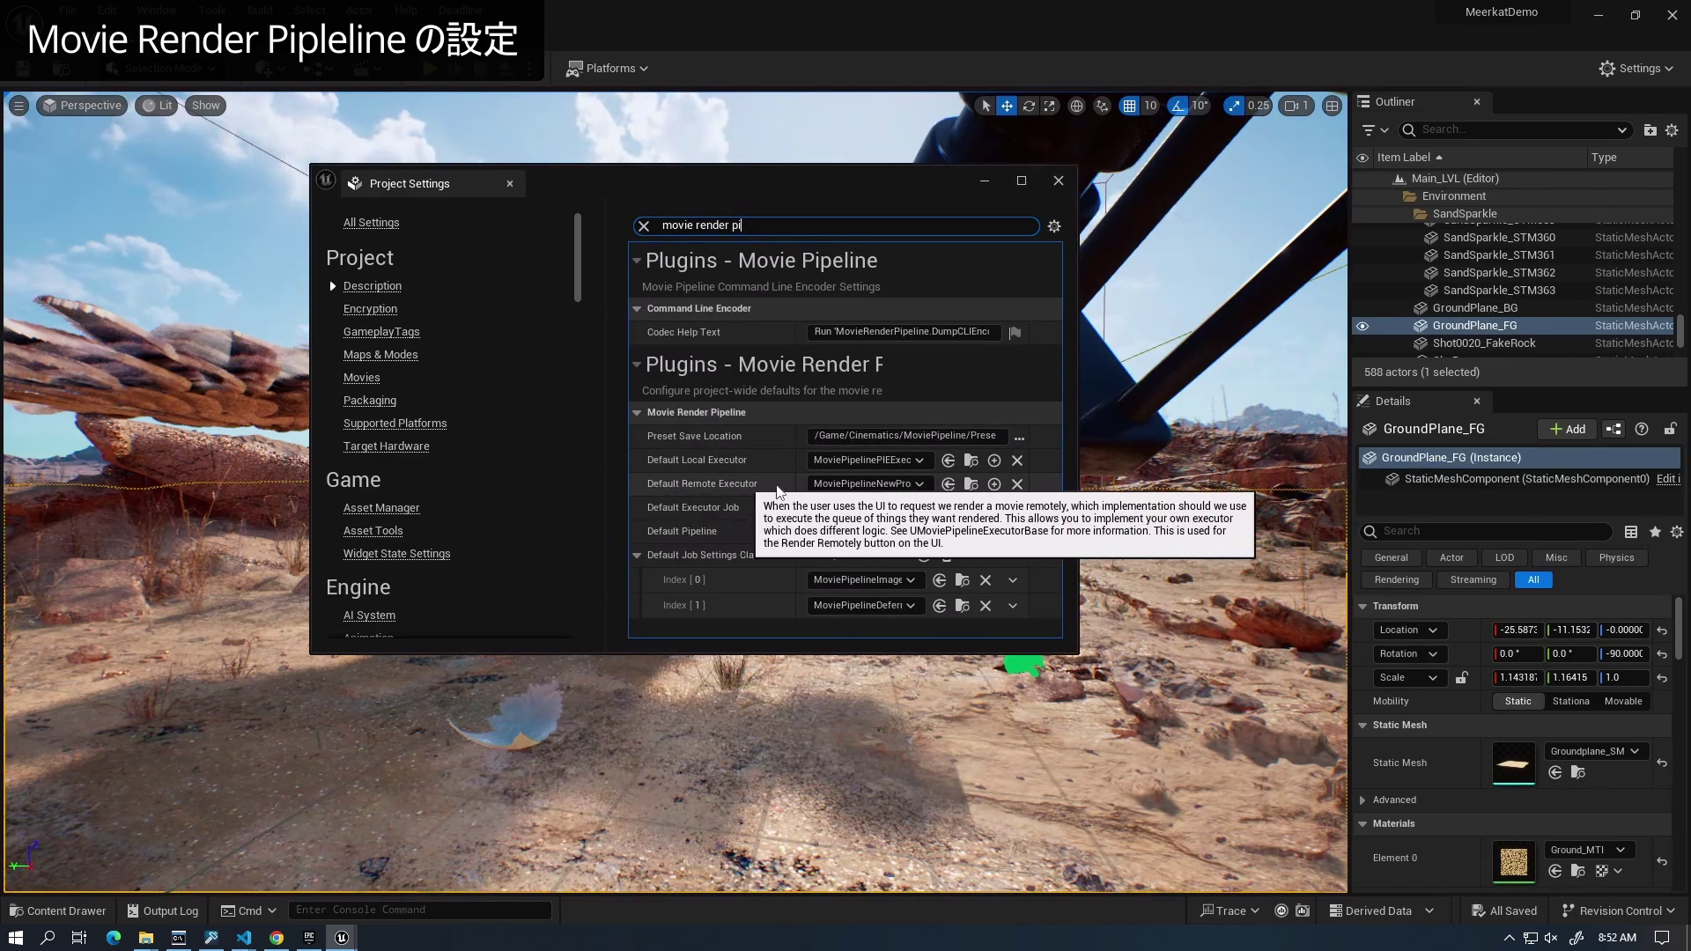
text( pi)
click(853, 486)
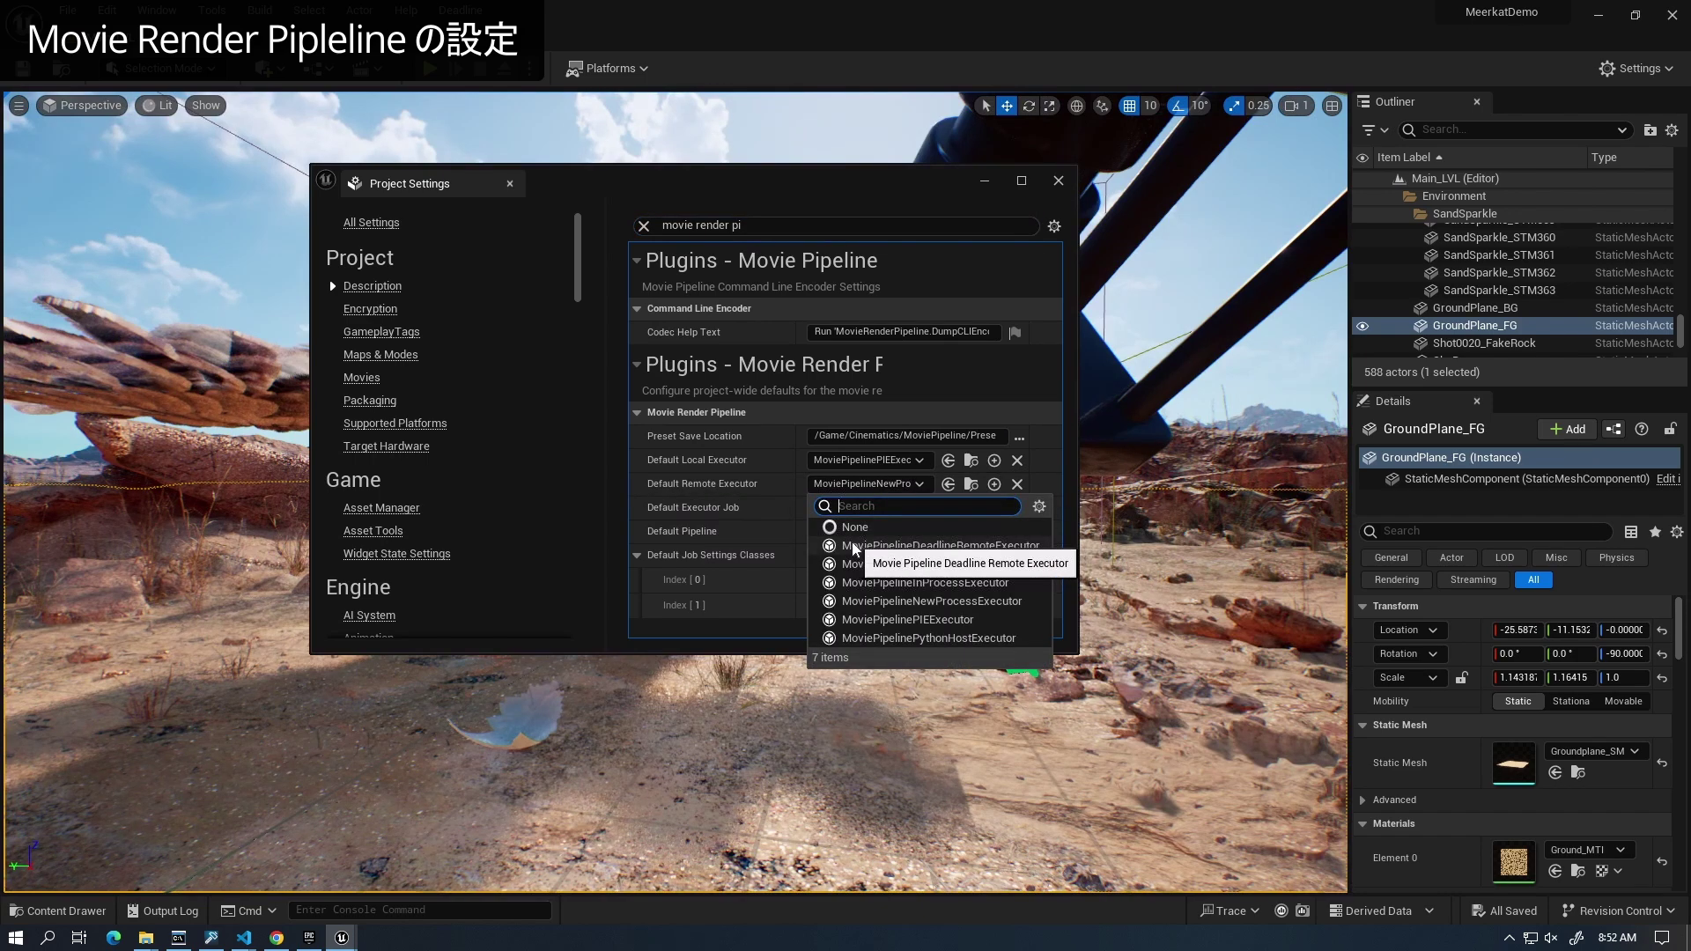
click(914, 547)
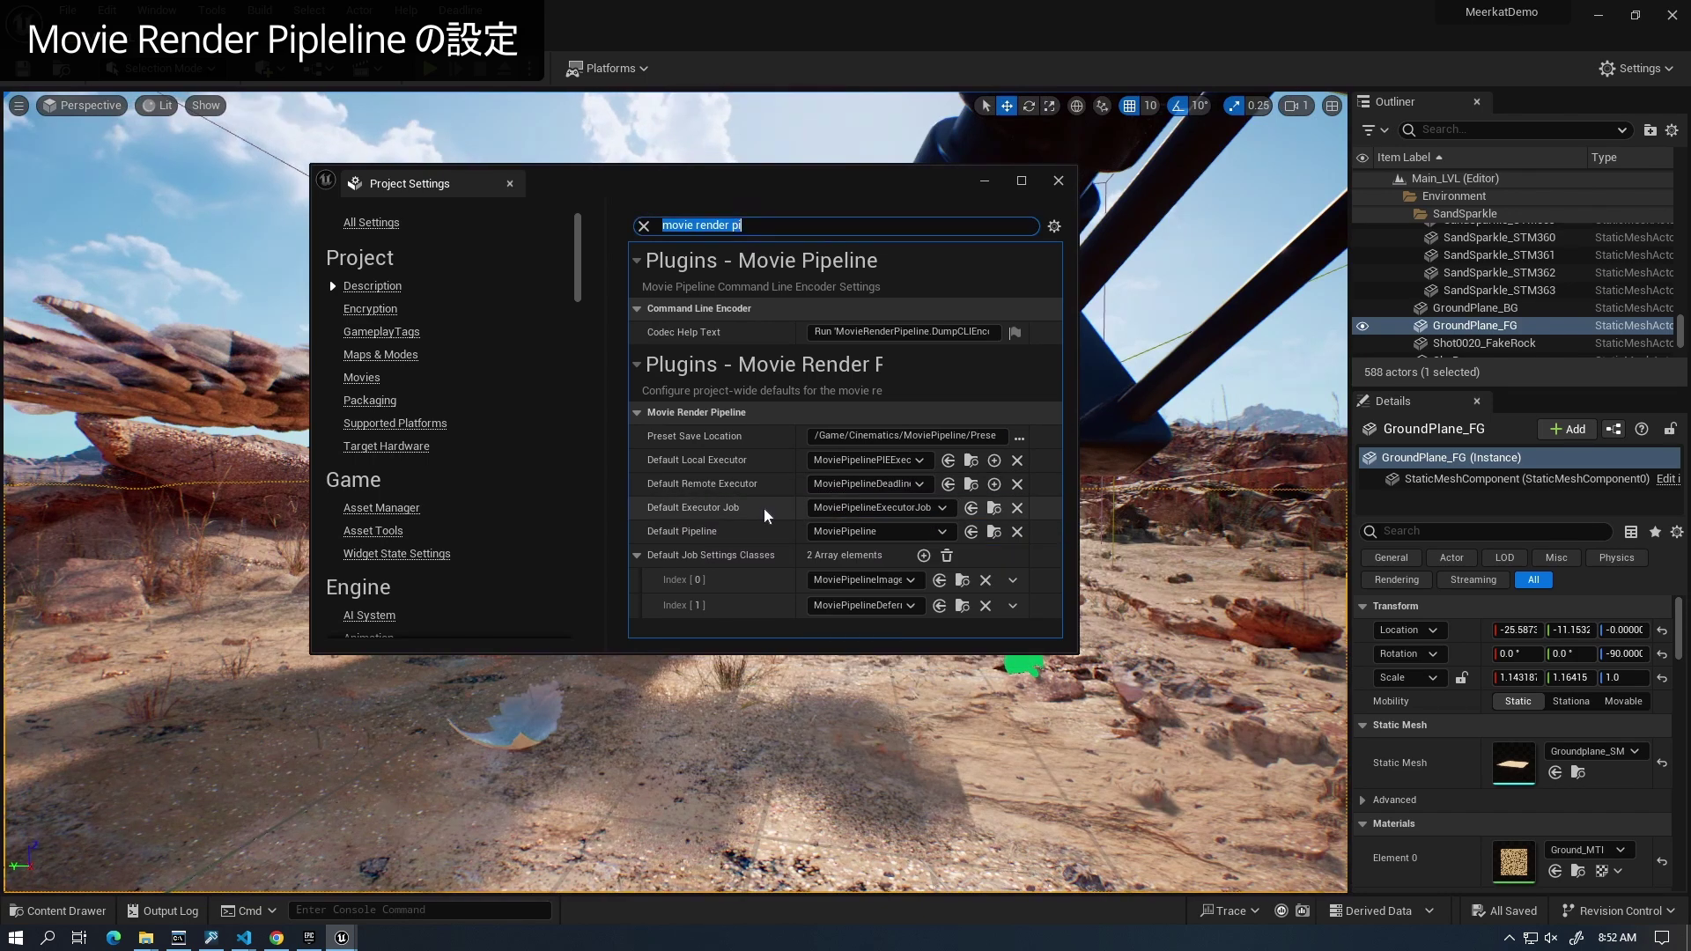
click(873, 509)
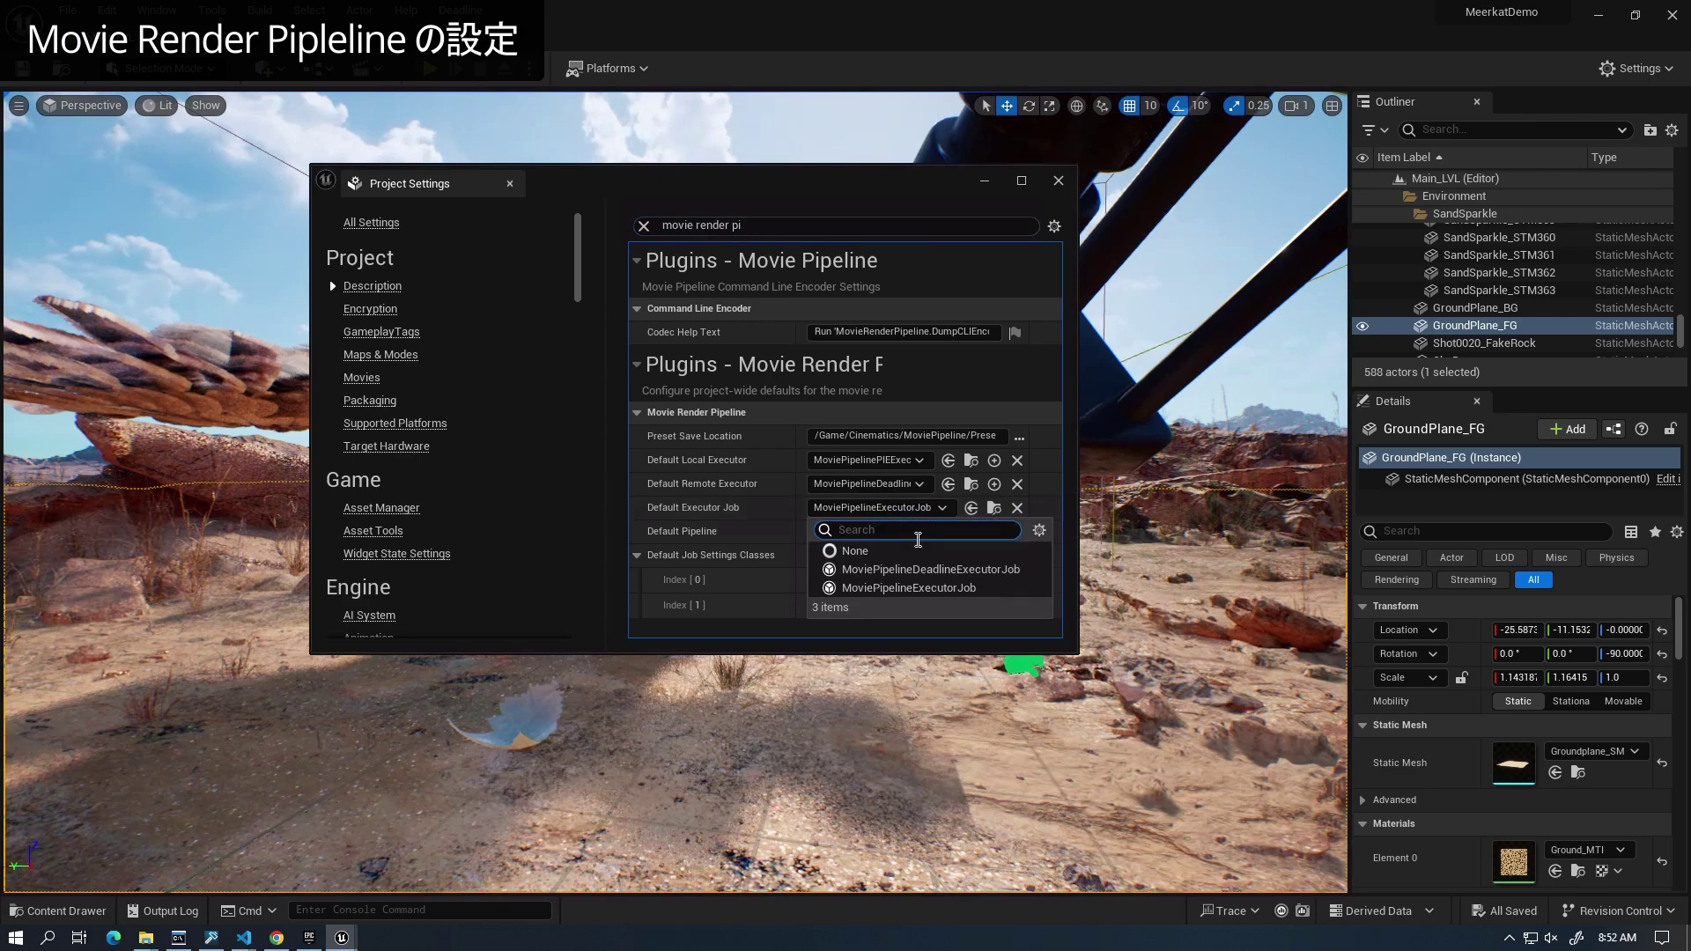
click(916, 572)
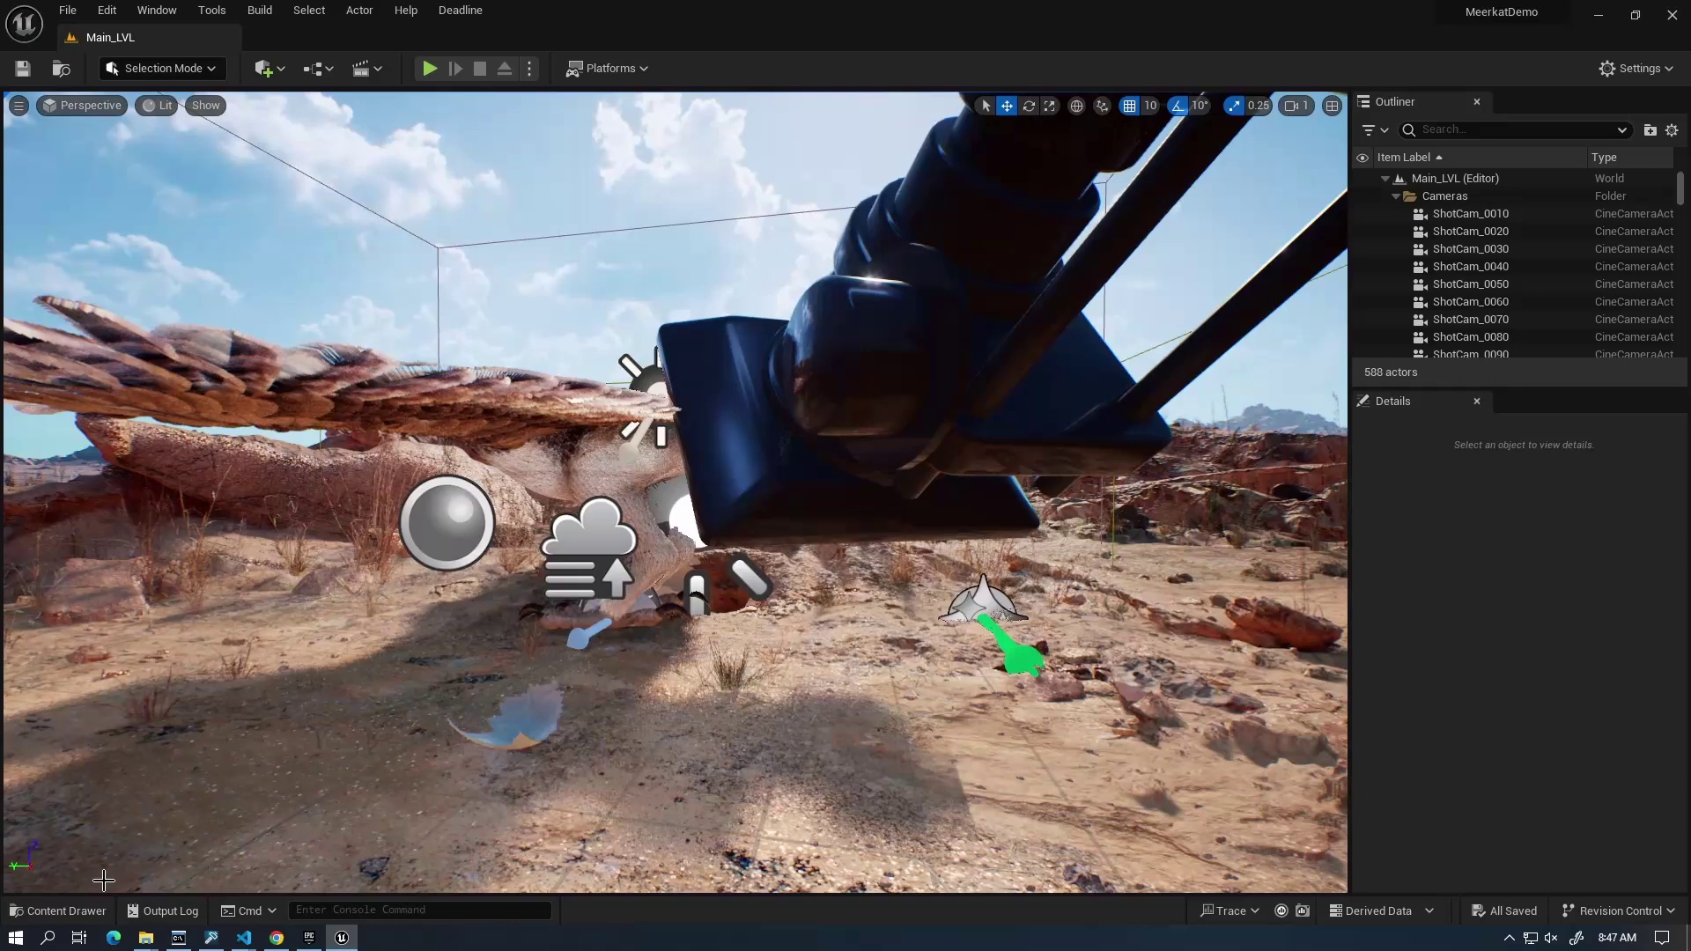
Step: Create a data asset of class Deadline Job Preset in the Content folder and name it DeadlinePrest001
click(58, 910)
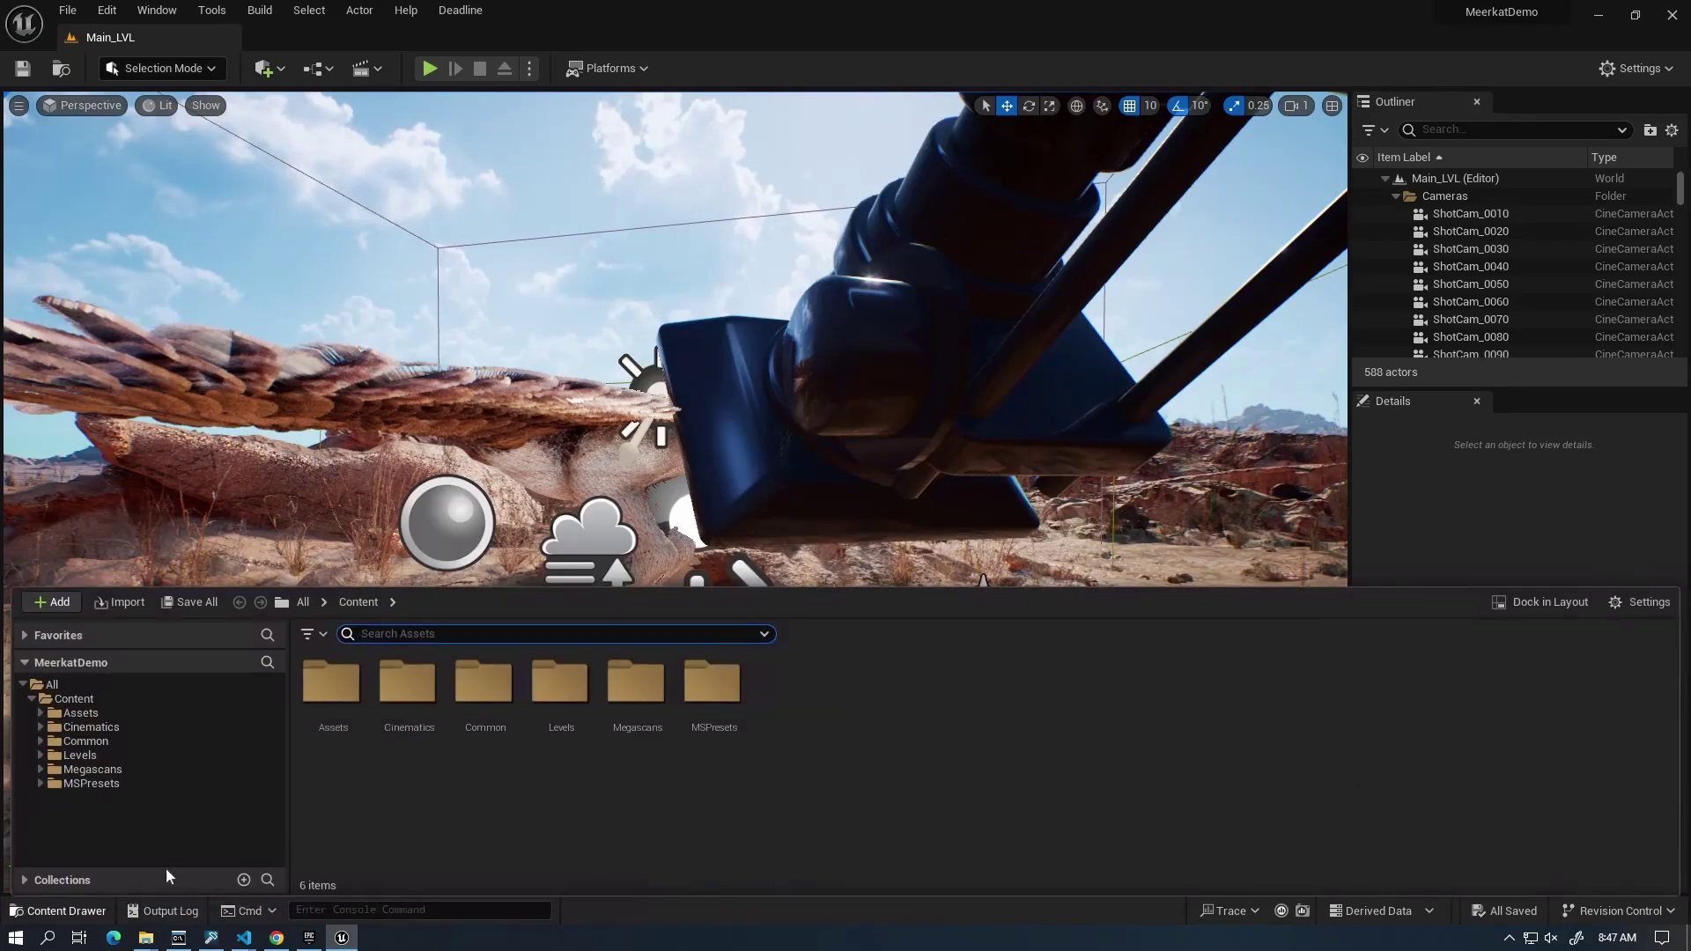
click(571, 786)
right_click(572, 786)
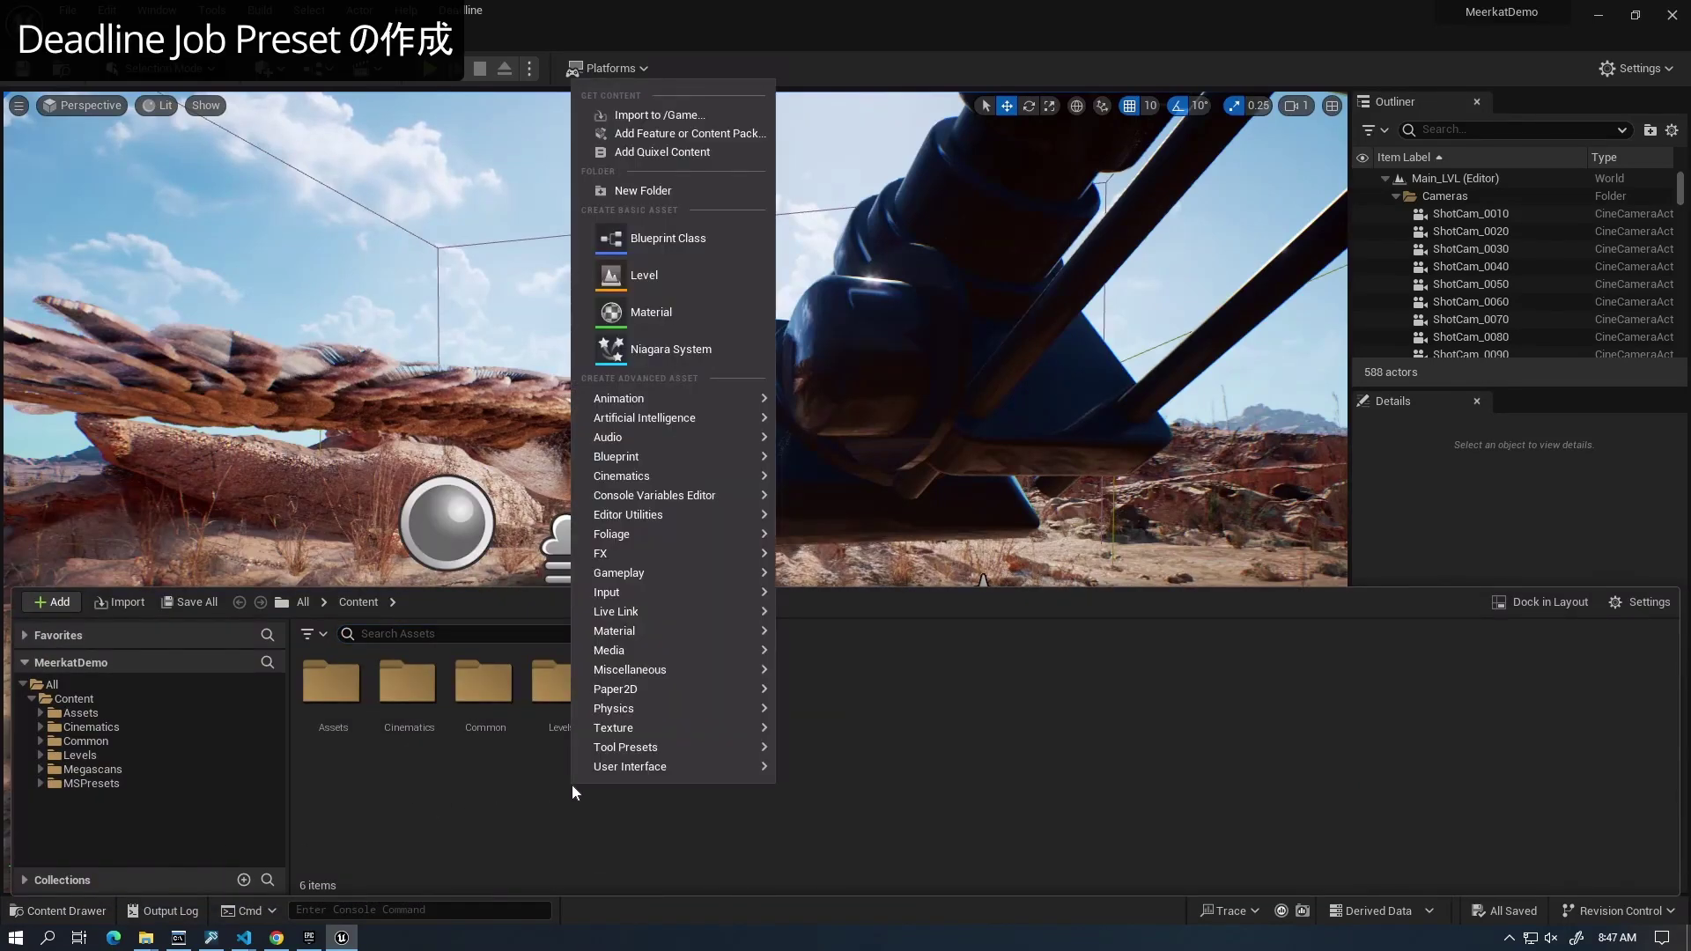
mouse_move(618, 672)
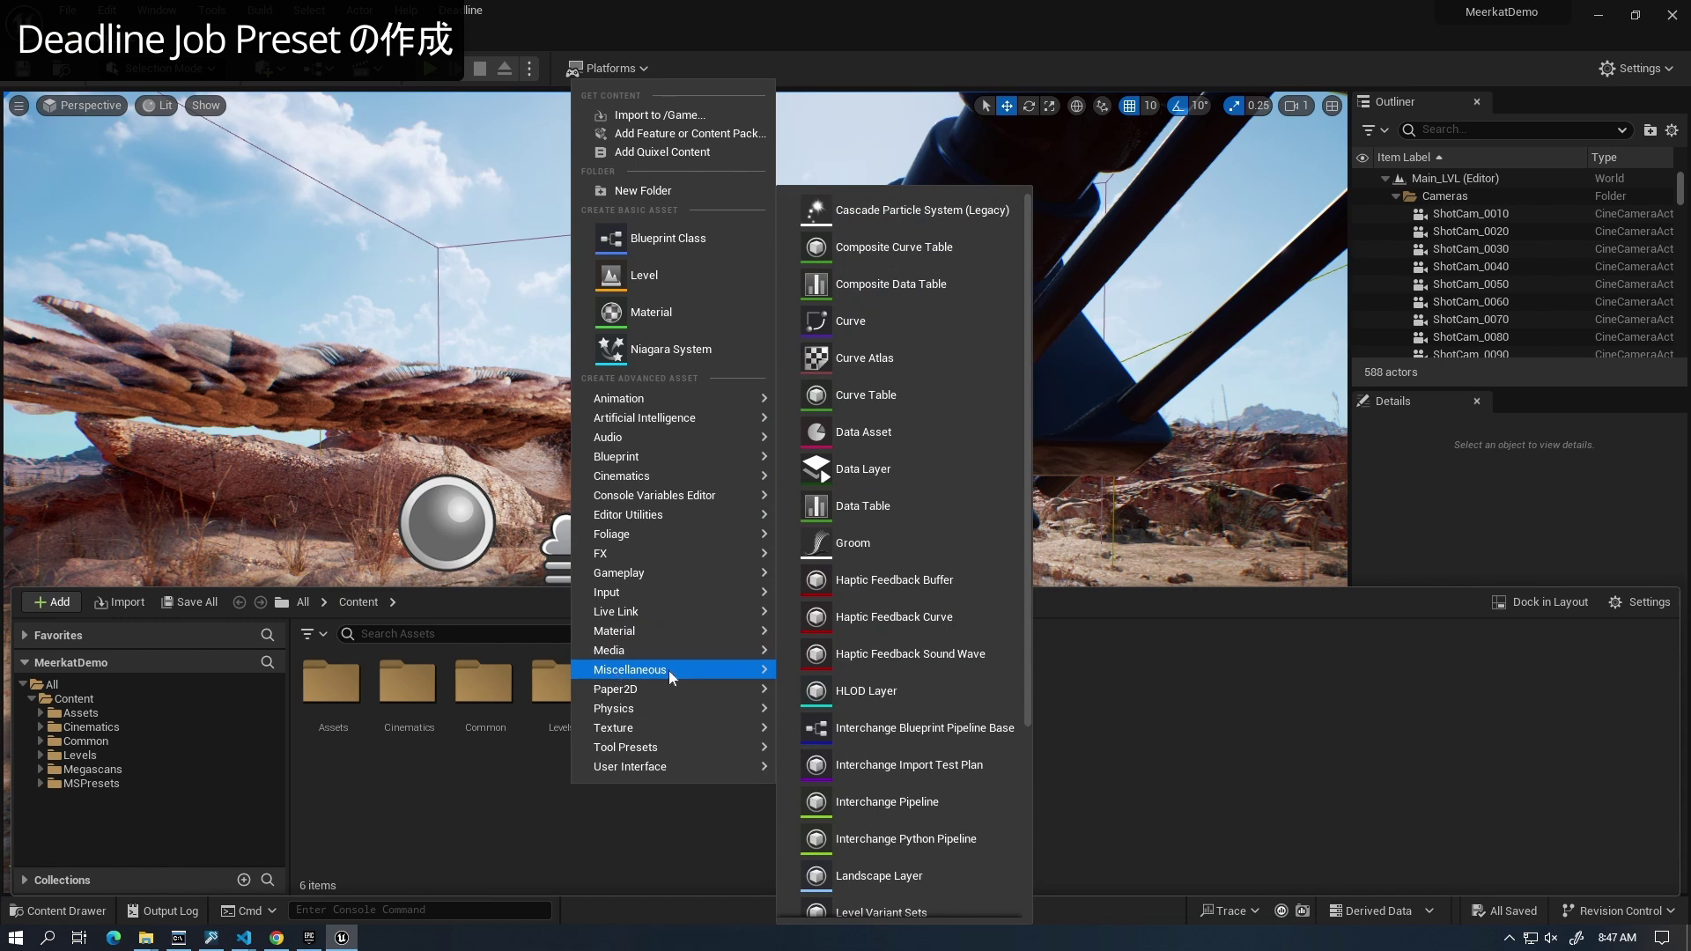
click(903, 434)
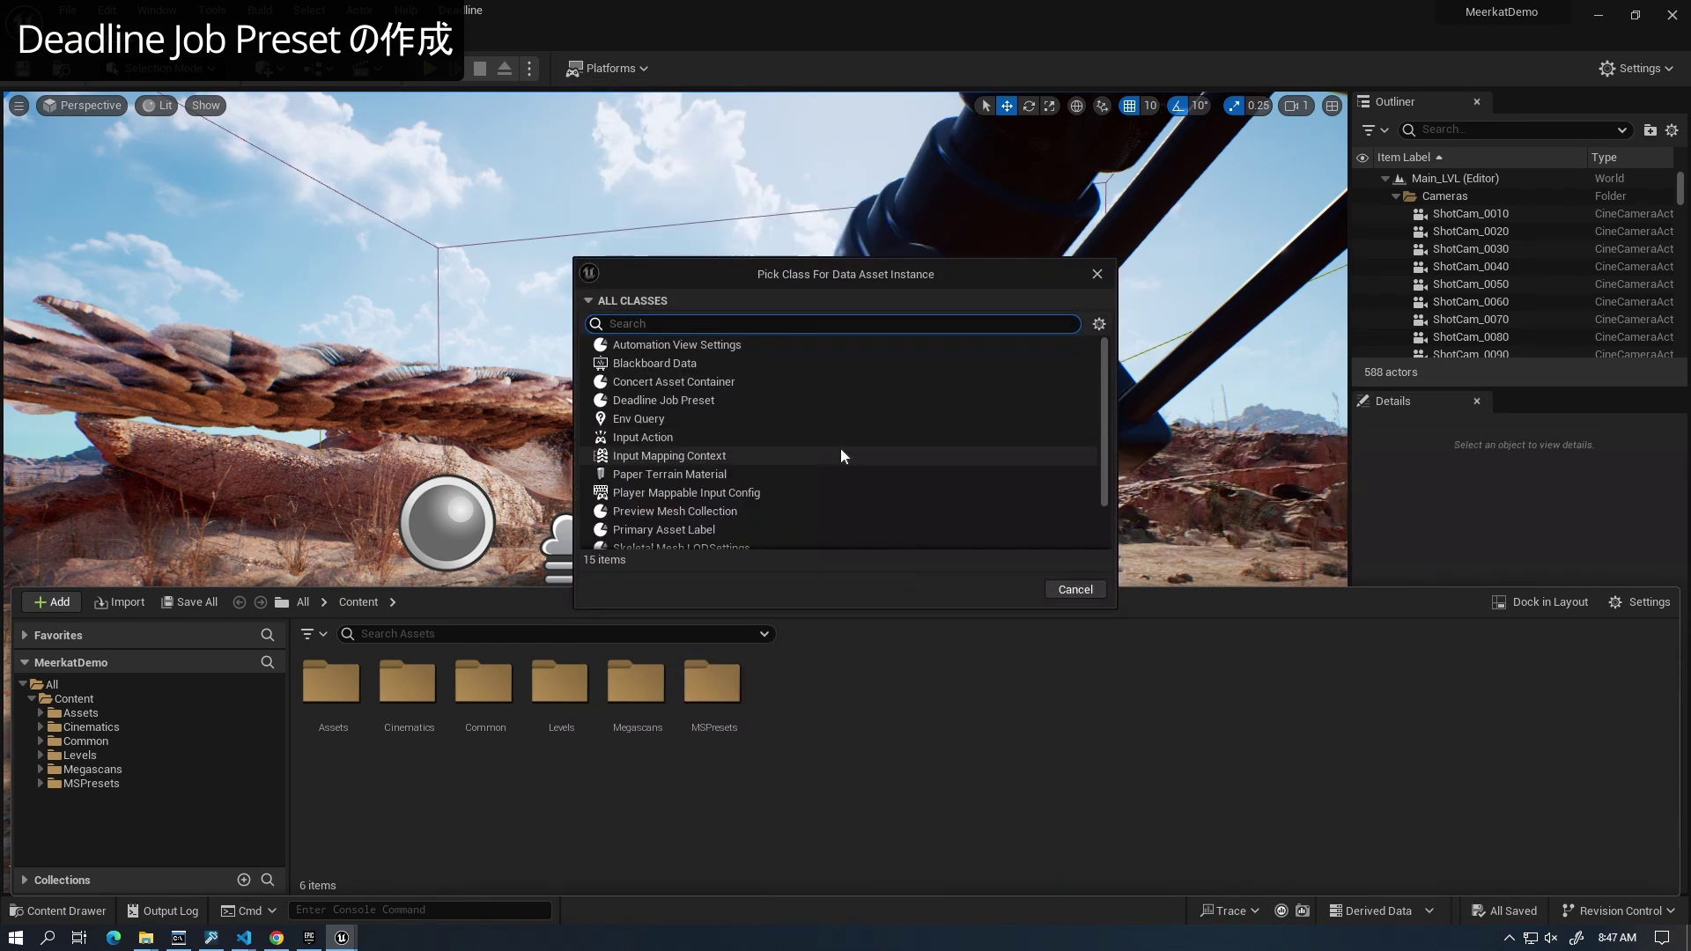
click(691, 401)
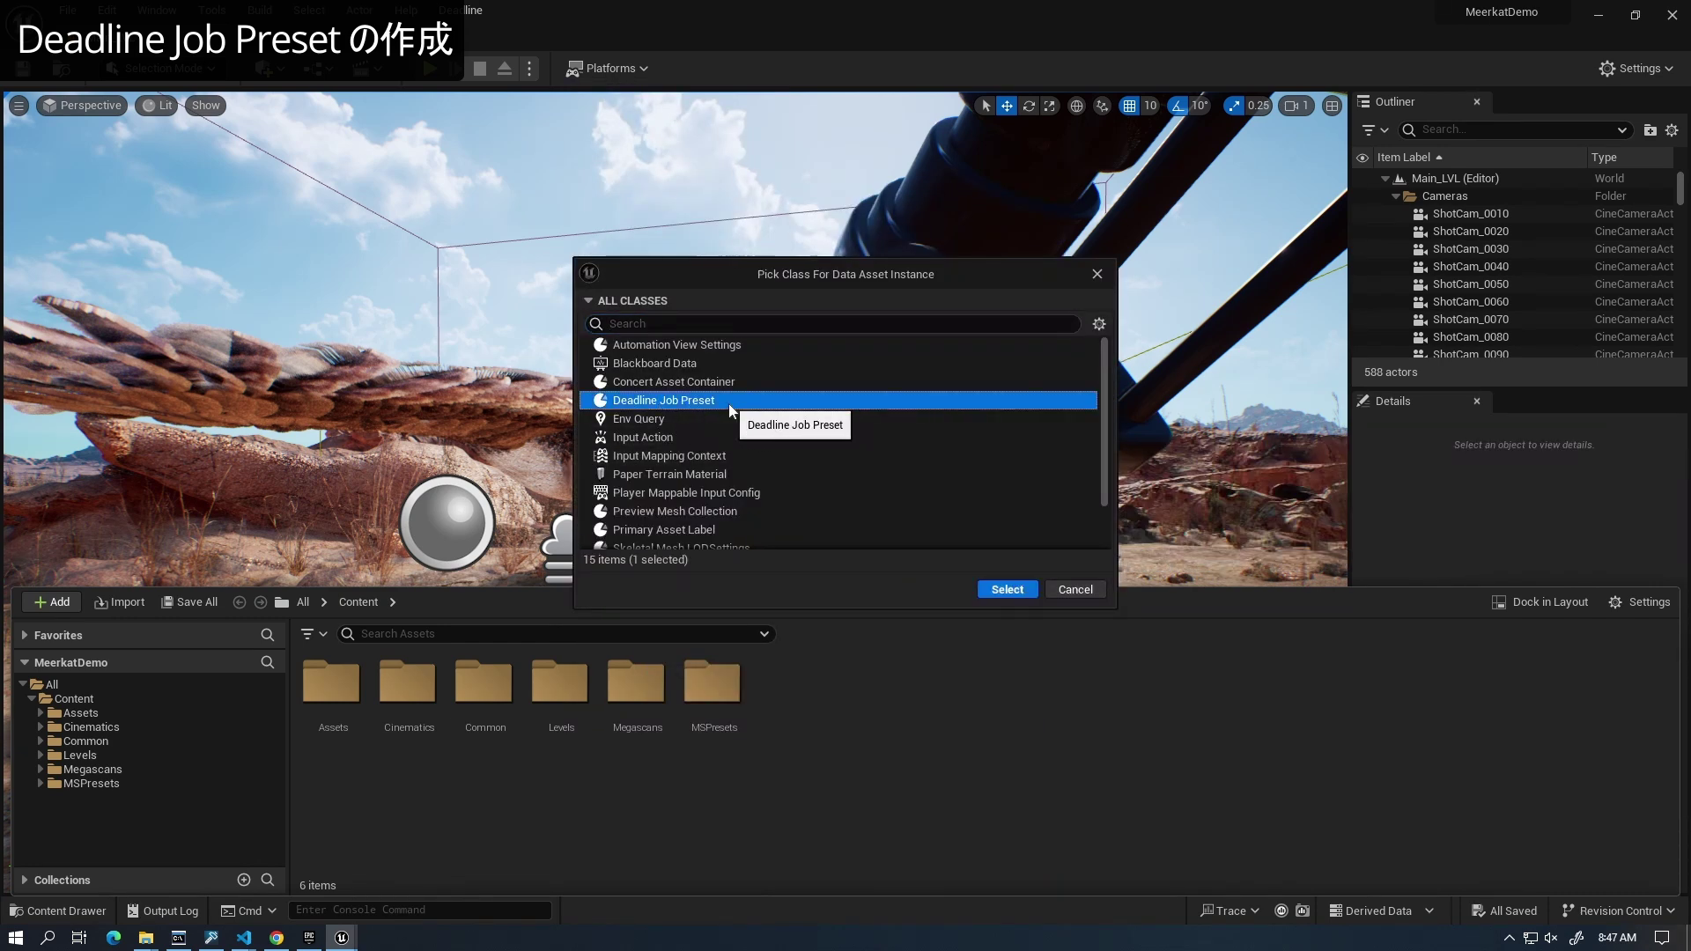
click(997, 589)
text(DeadlinePrest001)
key(Return)
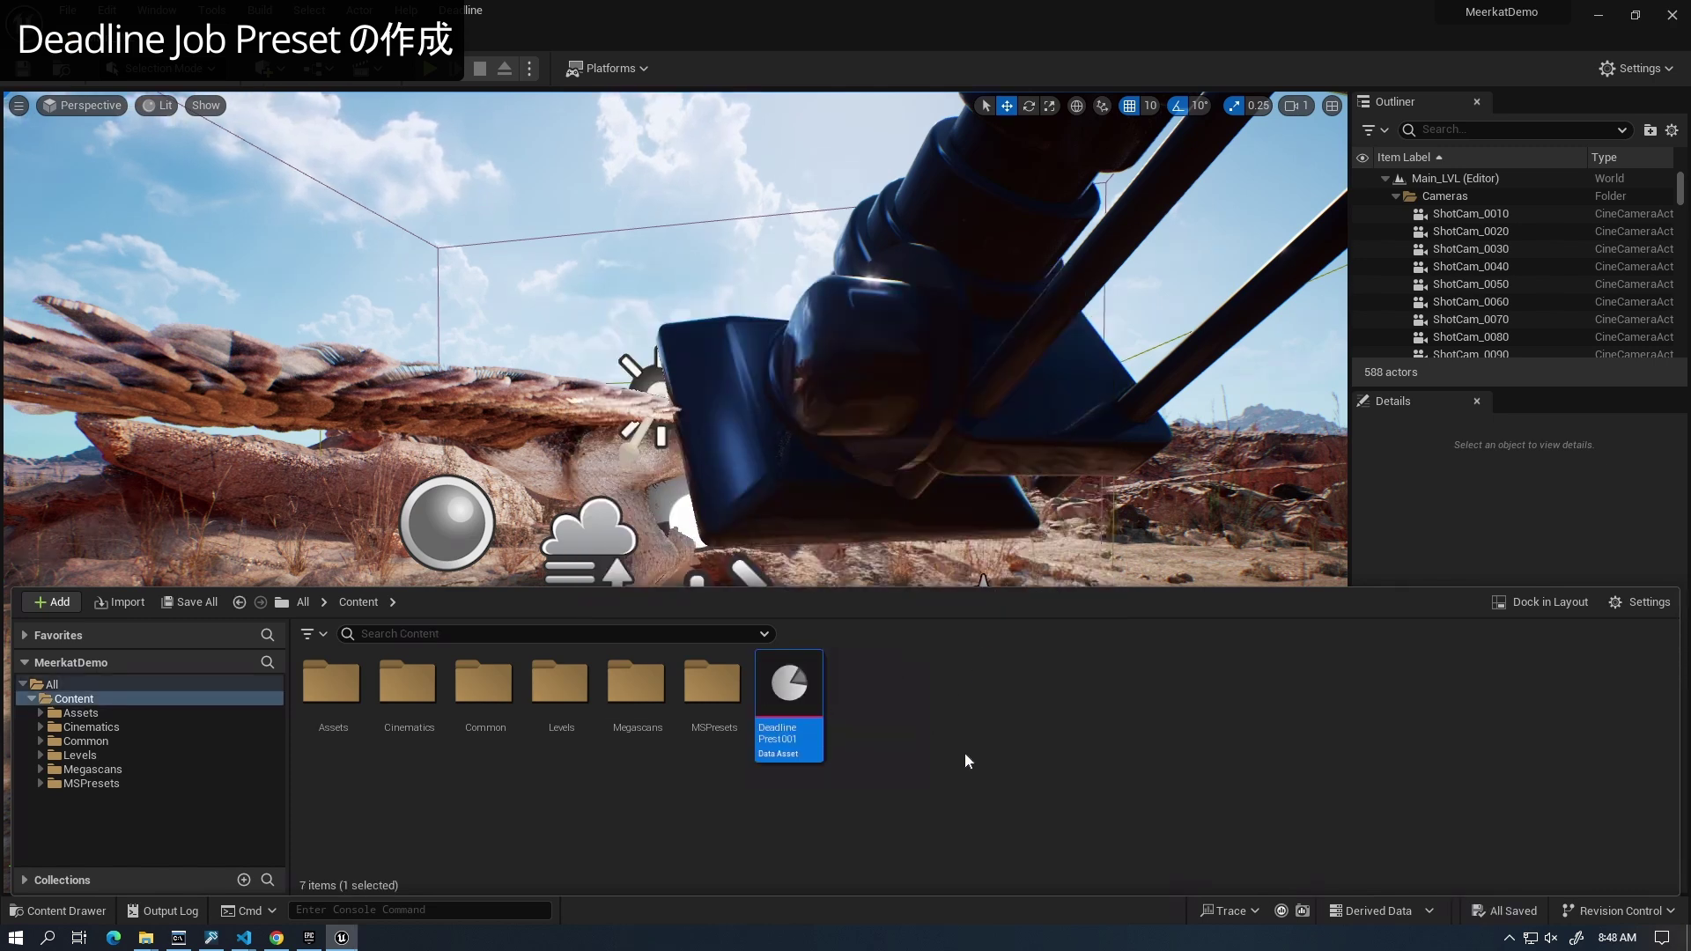
Step: Open the DeadlinePrest001 preset in an enlarged window and set its job name to Job001
double_click(788, 680)
drag(844, 257, 845, 81)
click(782, 748)
drag(781, 743, 785, 841)
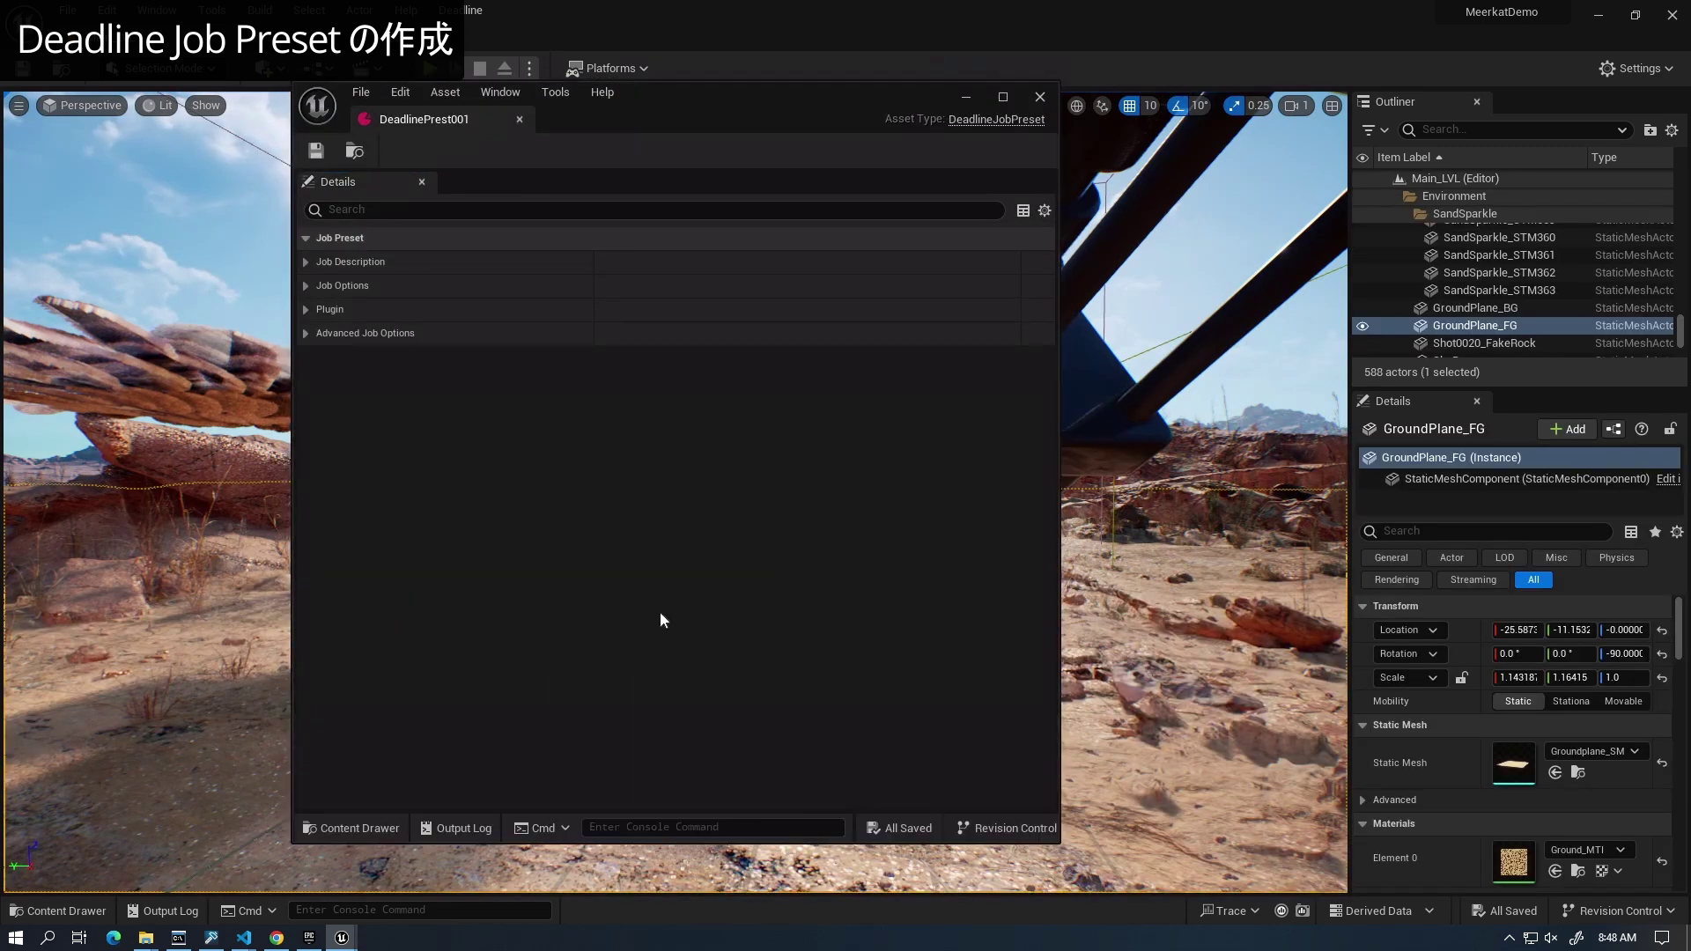
click(305, 262)
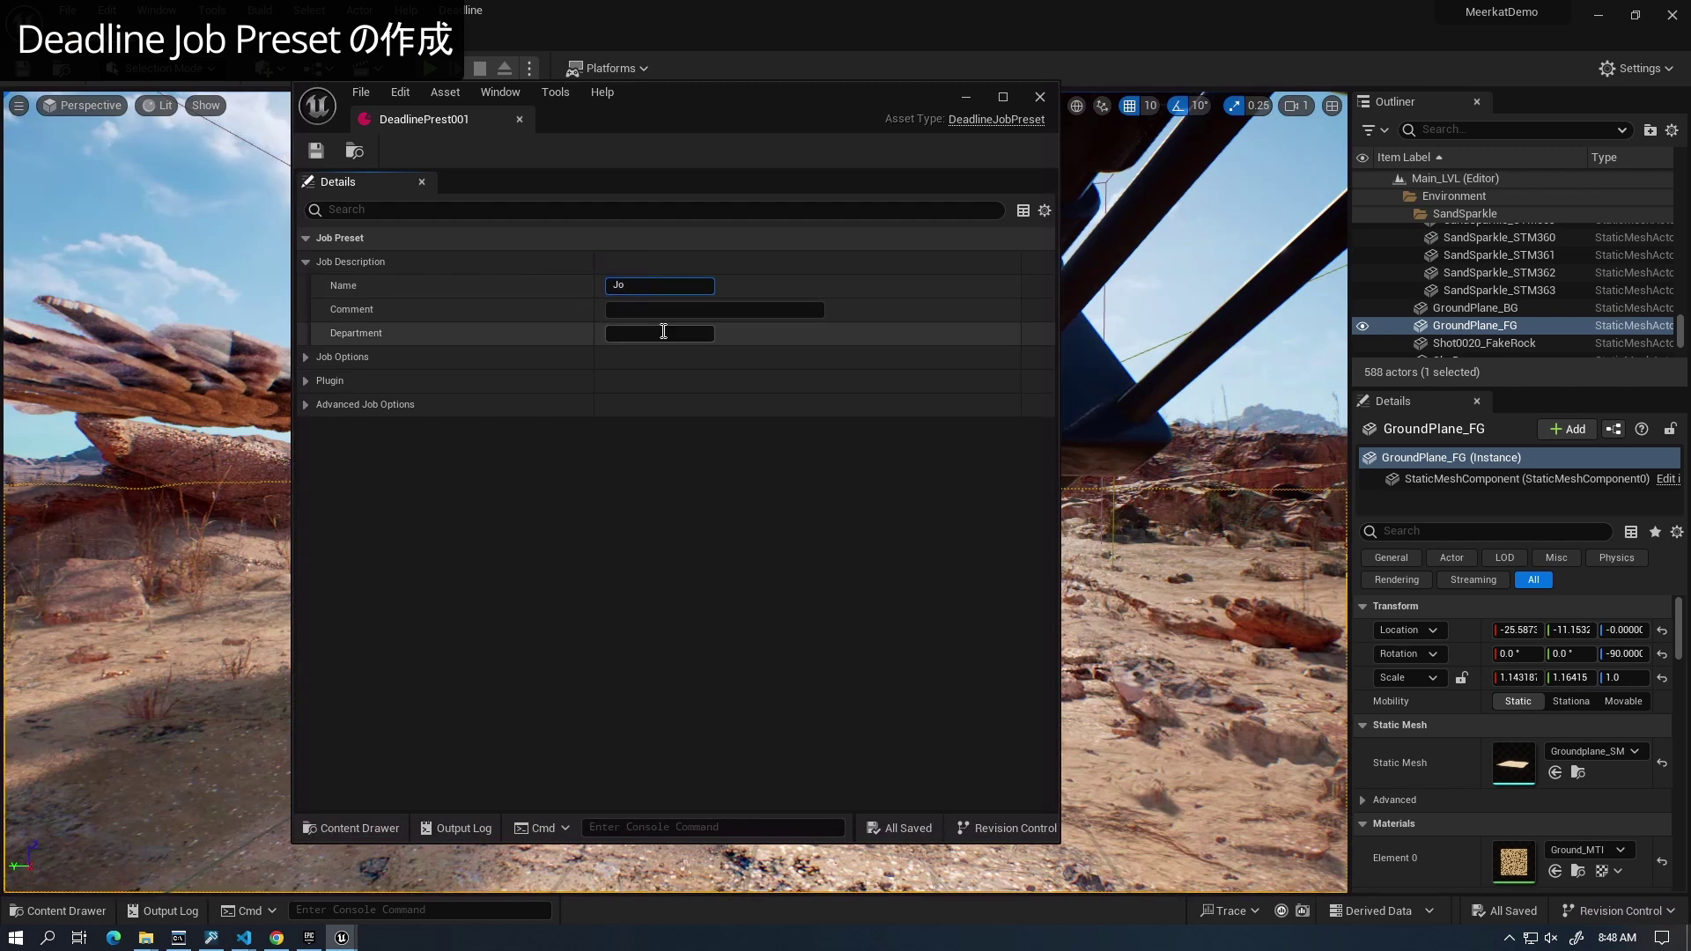
text(00)
click(666, 467)
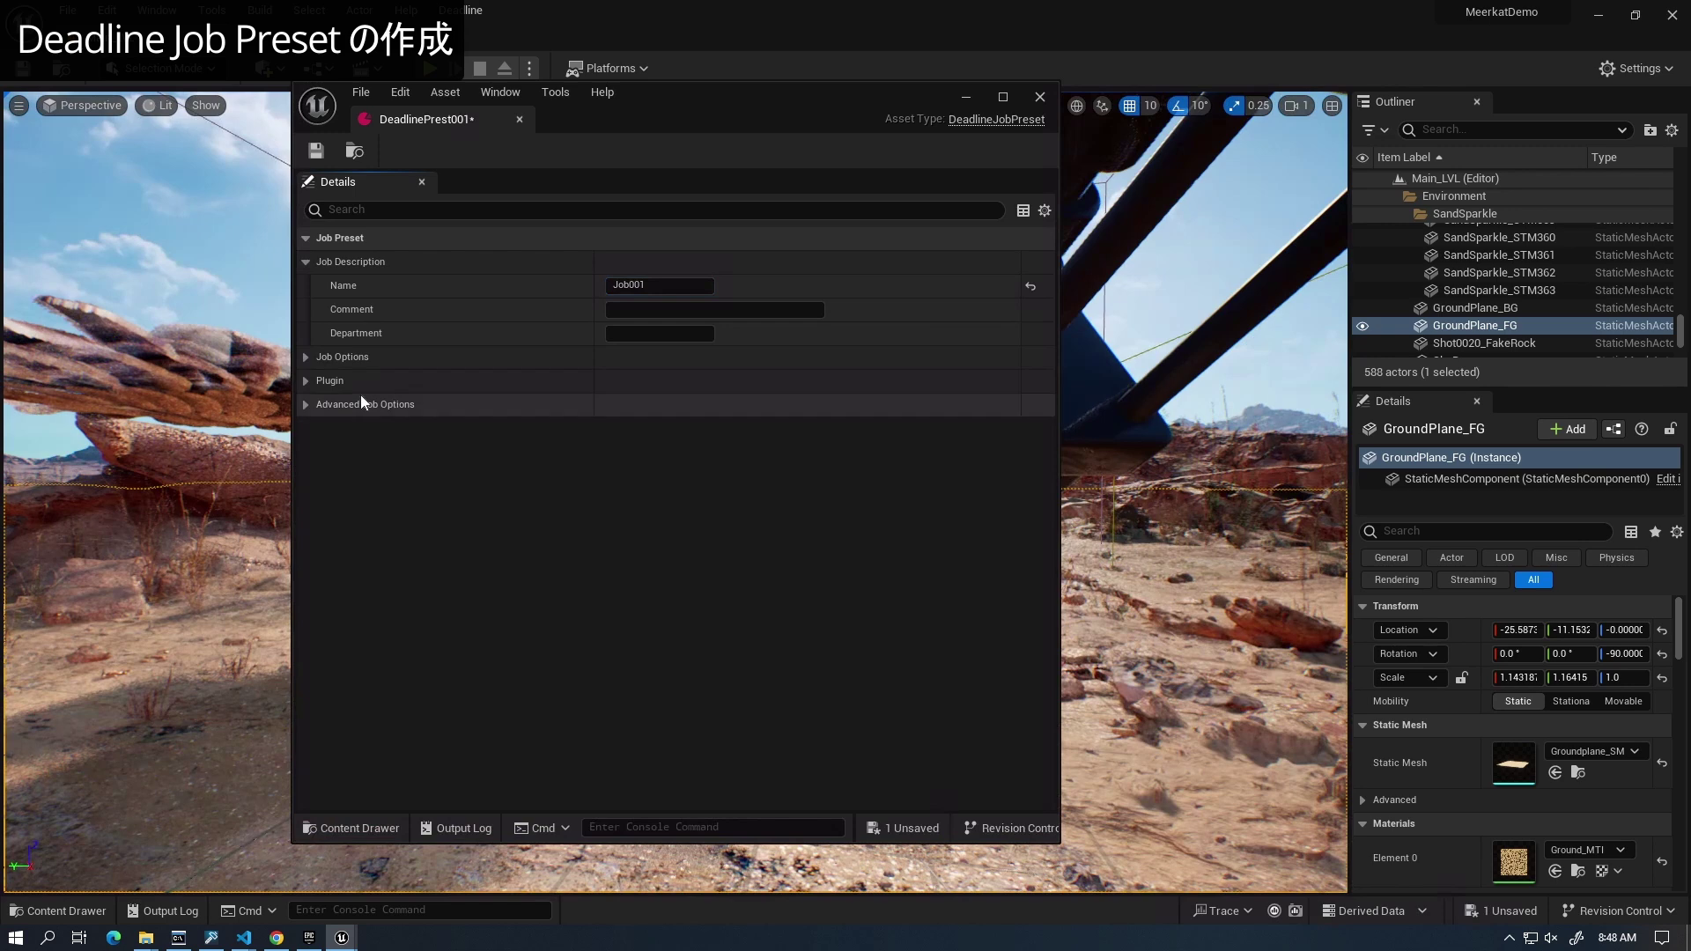
Step: In the preset's Advanced Job Options, set User Name to EC2User and Batch Name to UE-test-01, and save the asset
click(305, 357)
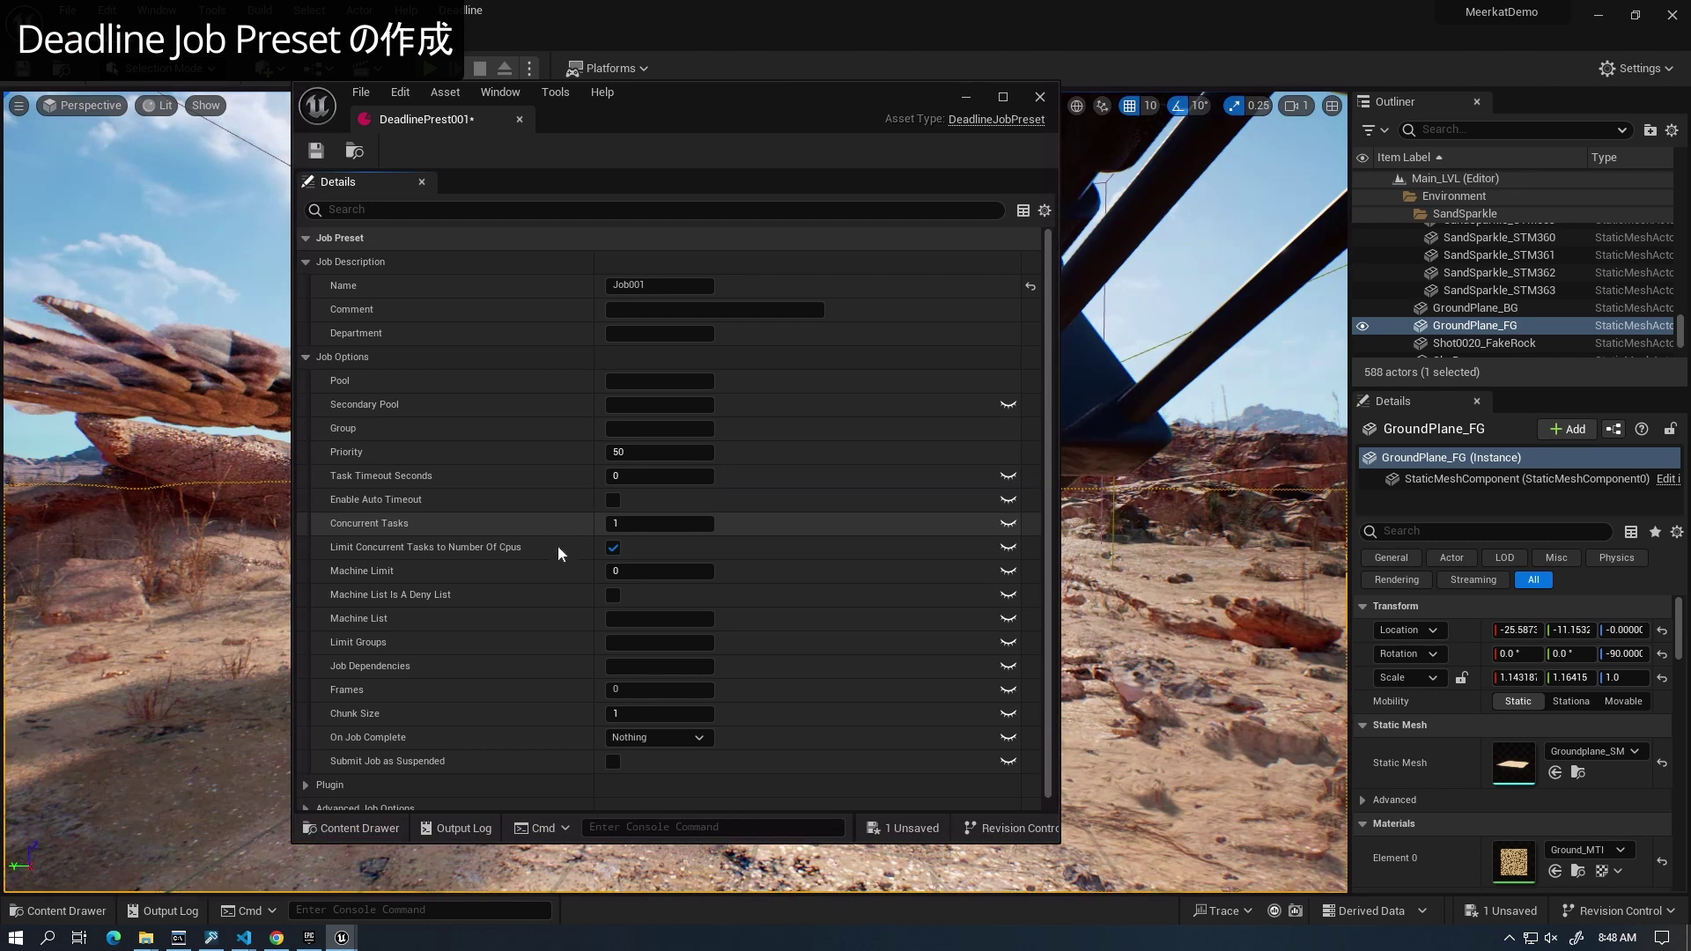
click(329, 779)
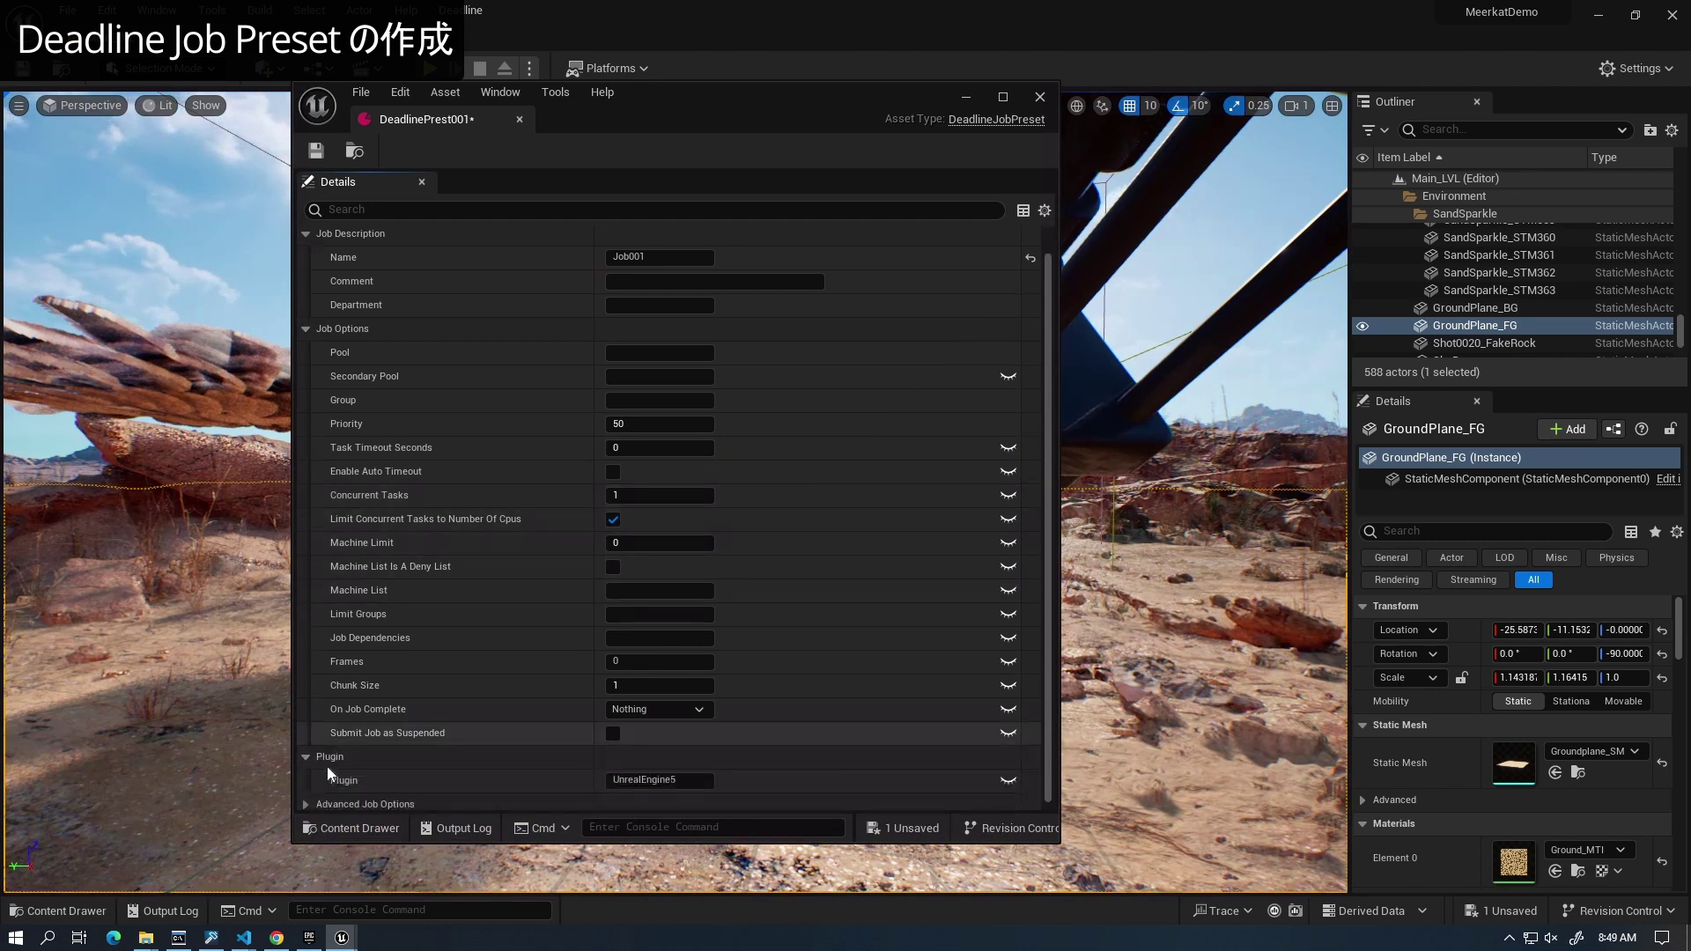
click(306, 803)
scroll(476, 736, down, 1)
scroll(475, 727, down, 5)
click(621, 568)
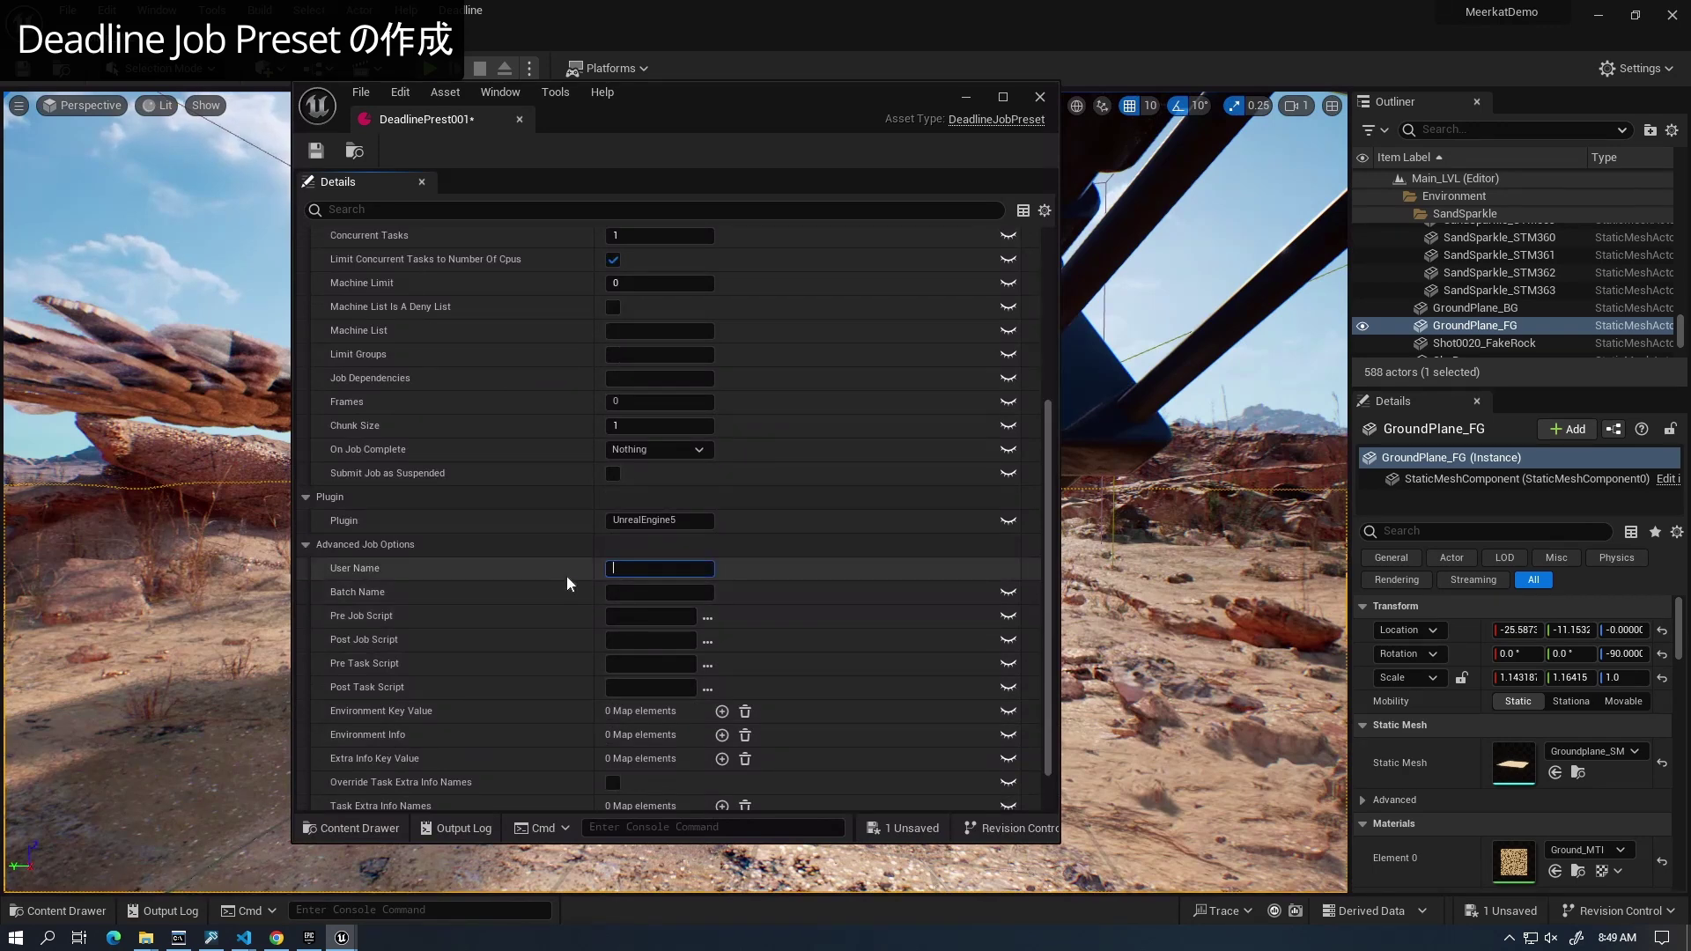
text(EC2User)
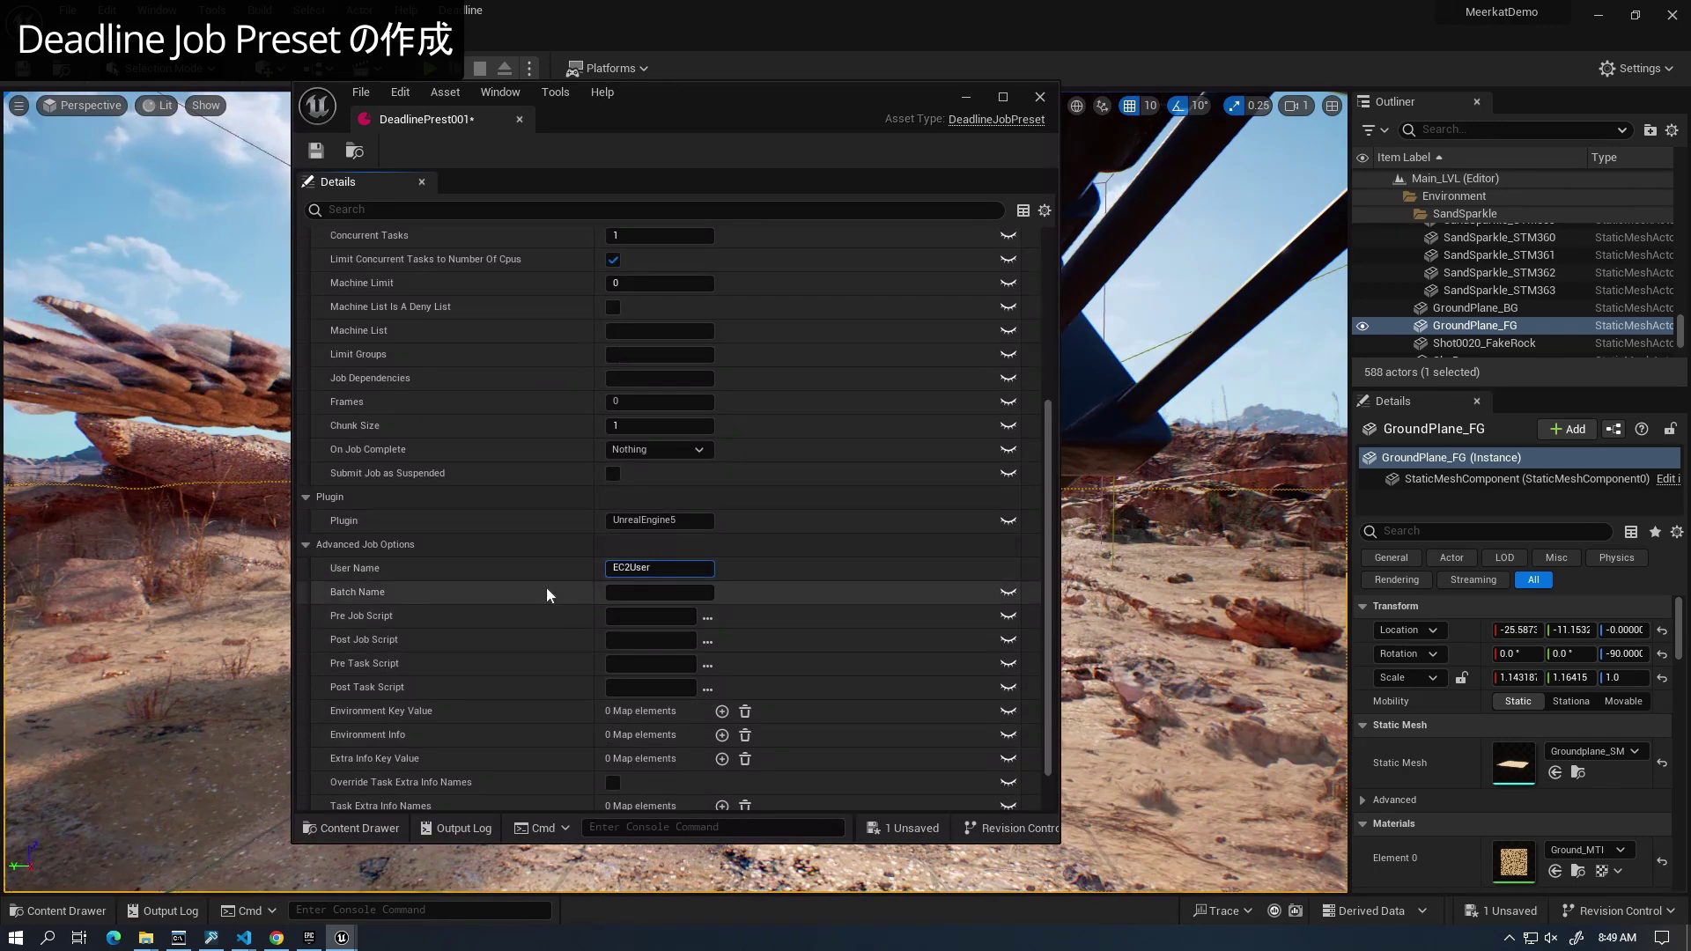
key(Tab)
text(UE-test-01)
key(Tab)
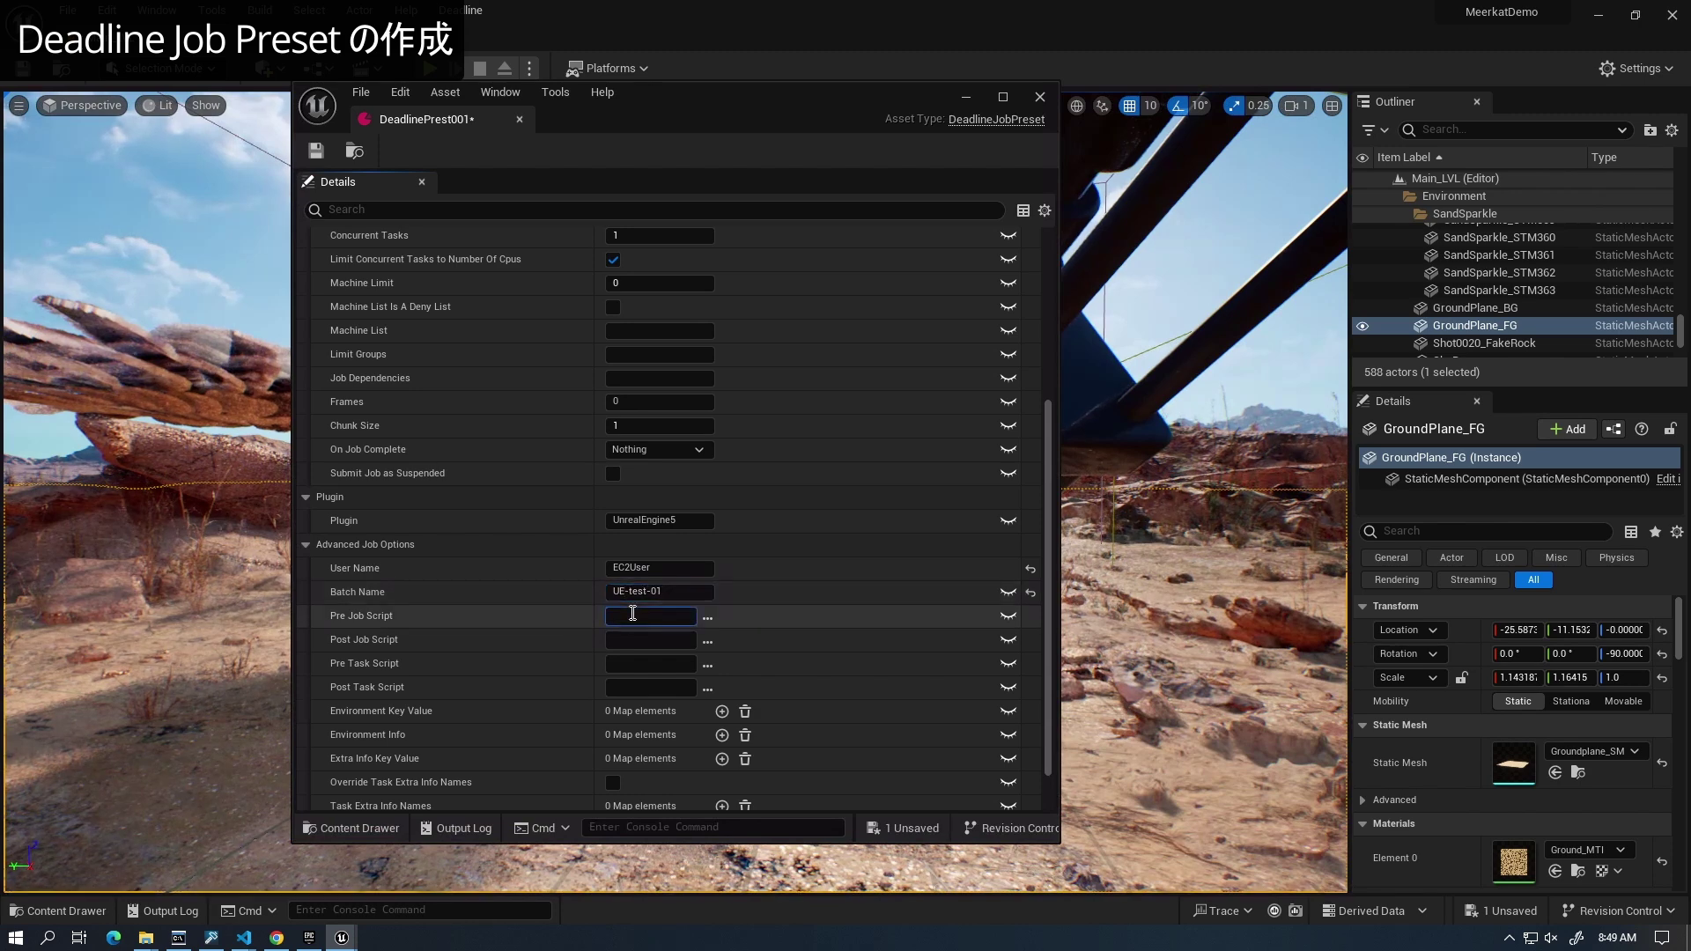
click(322, 154)
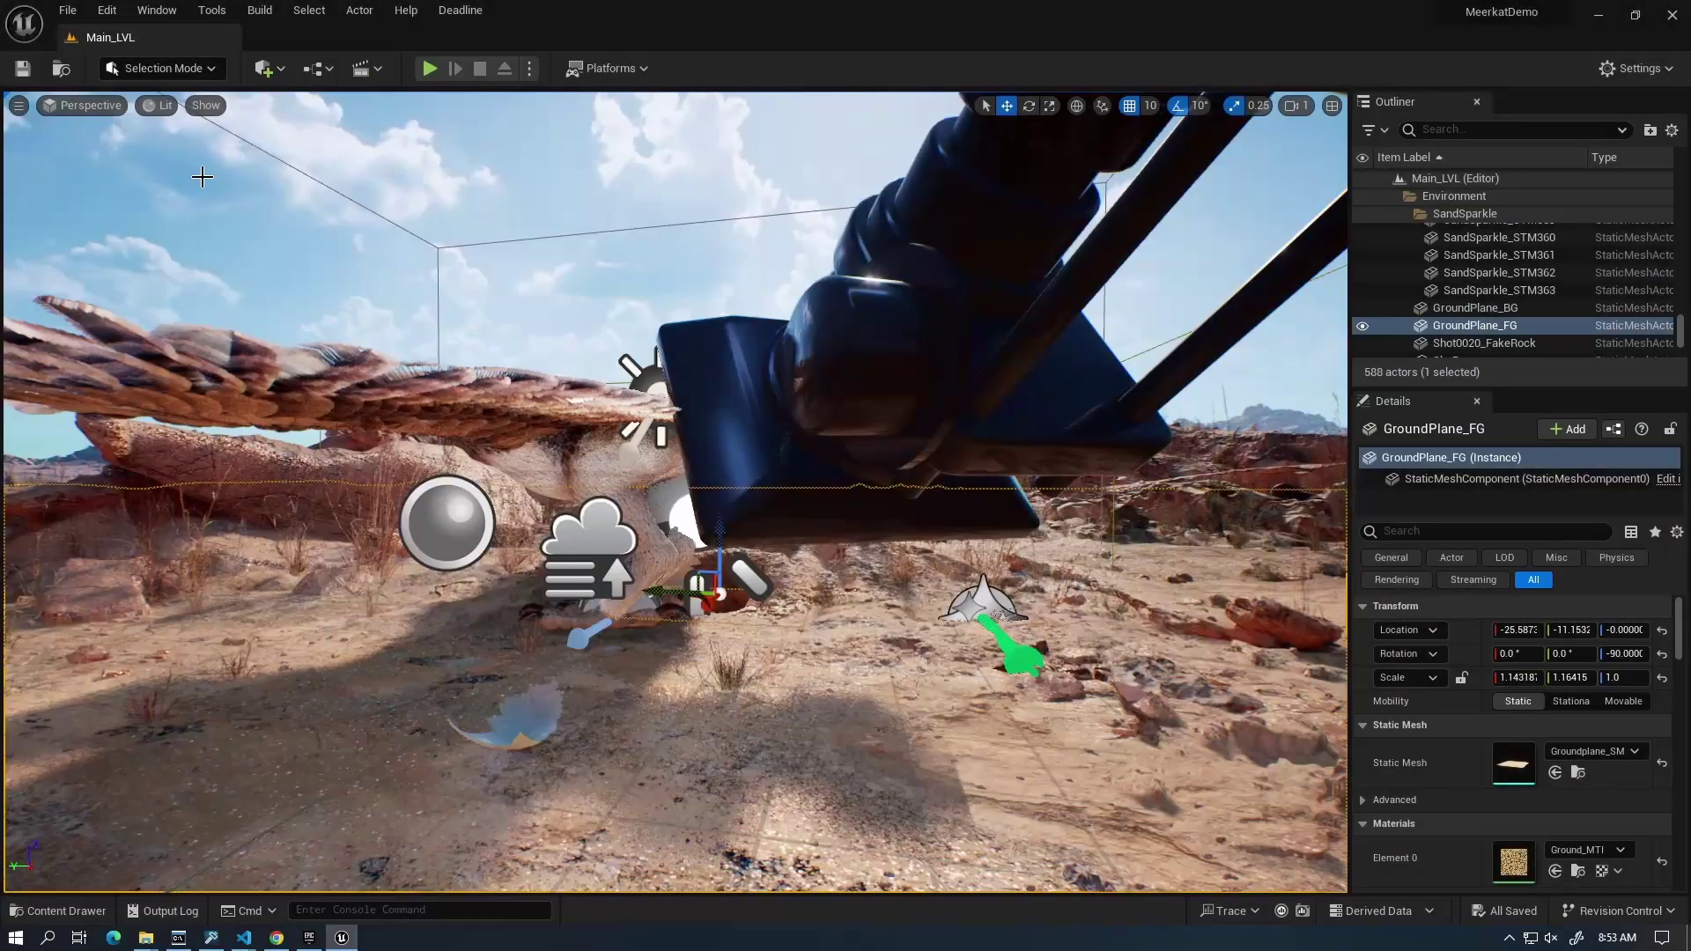
Step: Open the Movie Render Queue, add the Main_SEQ level sequence as a render job, and expand its shot list
click(174, 16)
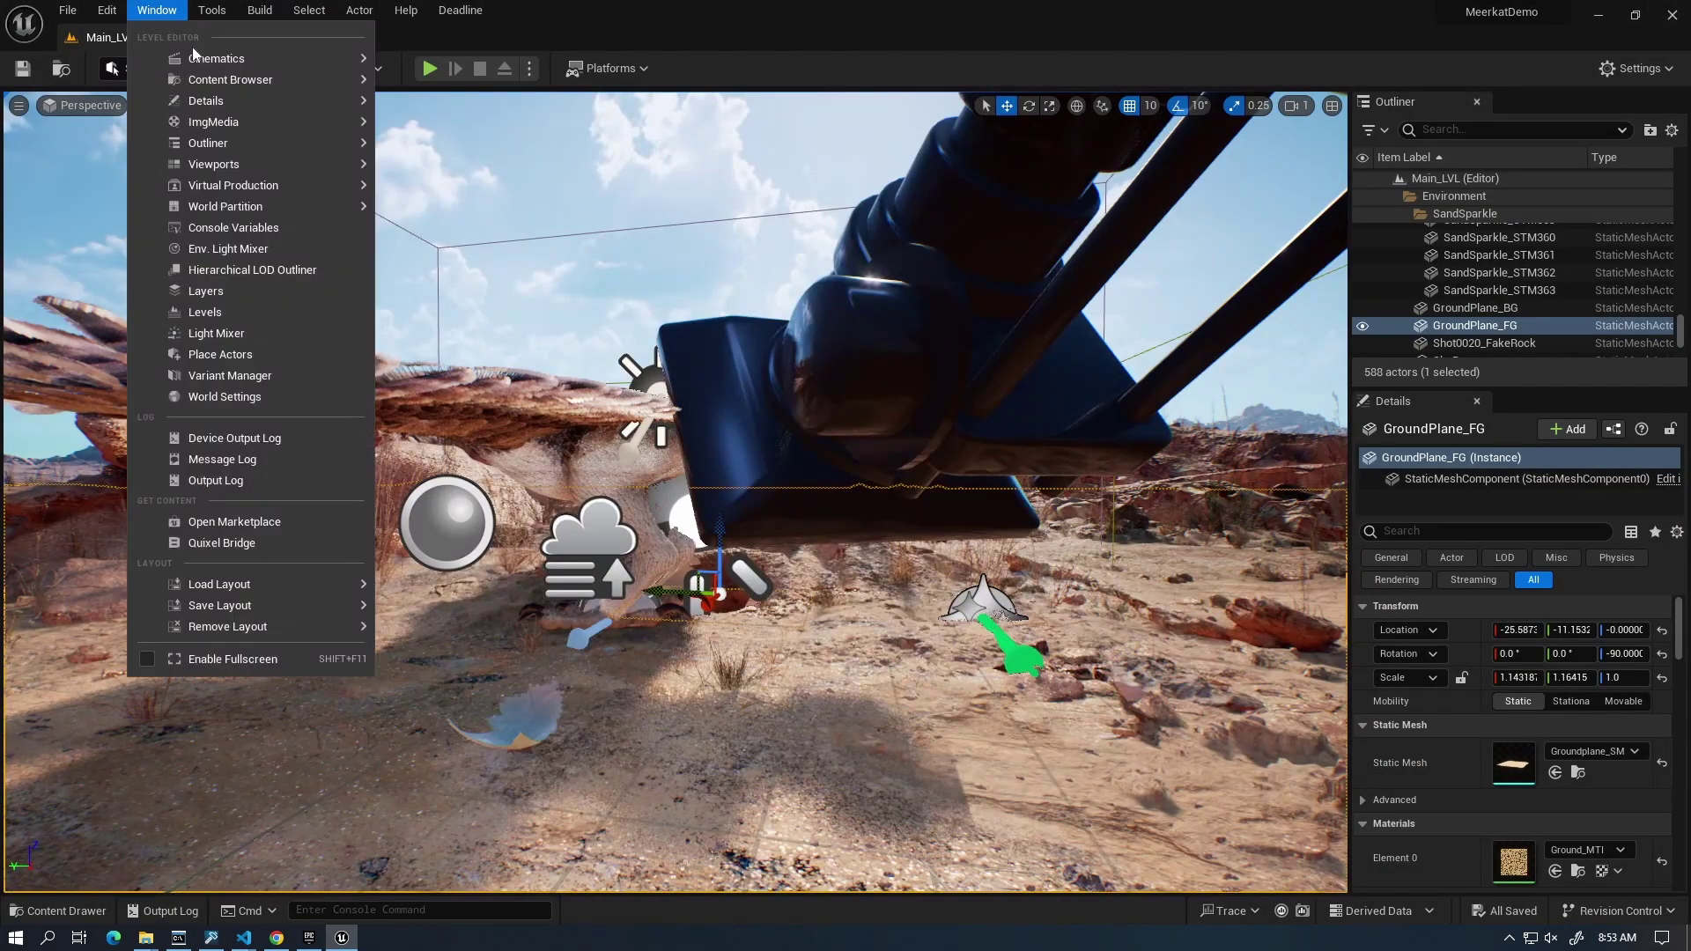
mouse_move(197, 60)
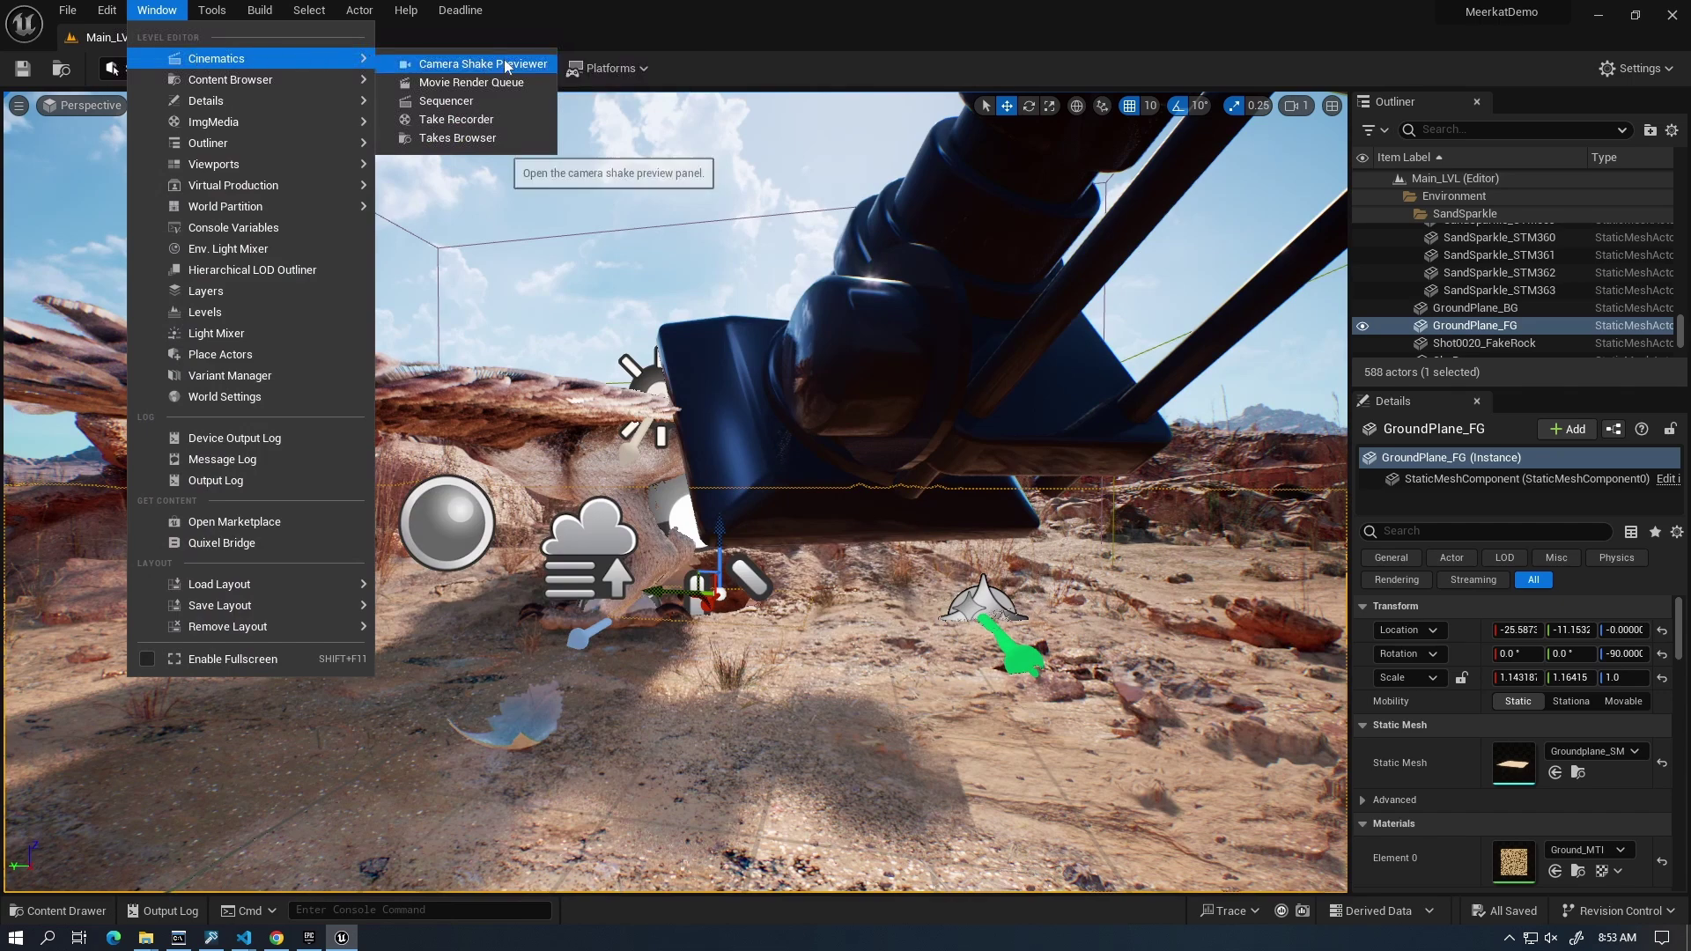
click(435, 83)
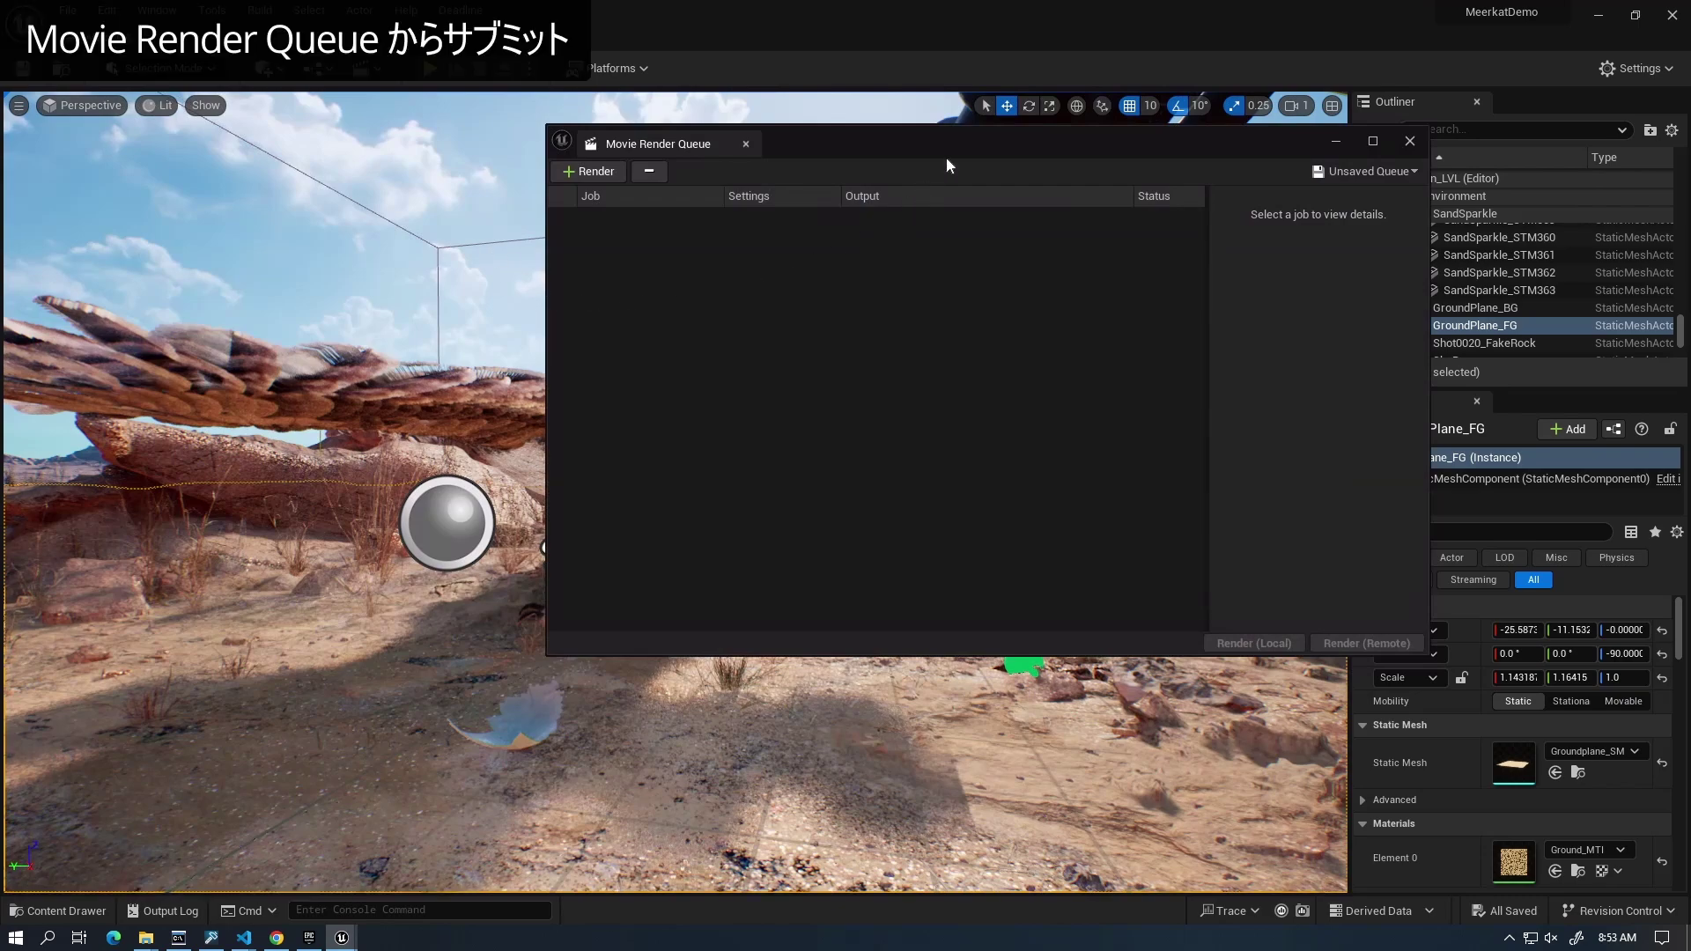
drag(967, 144, 734, 269)
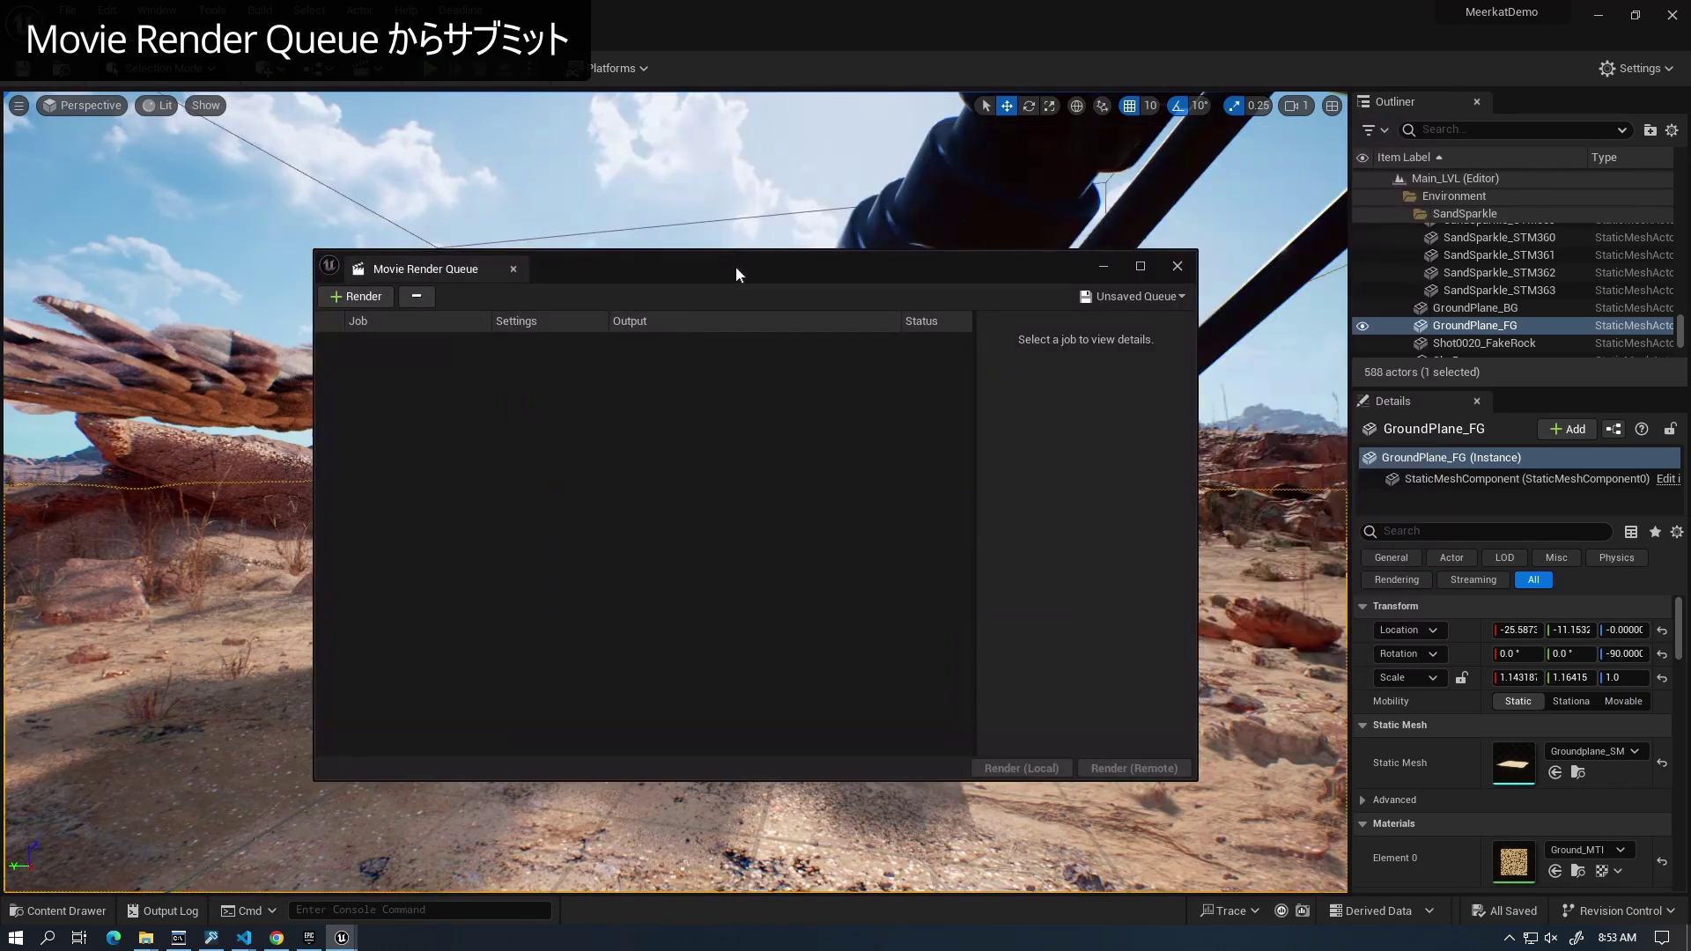
click(347, 297)
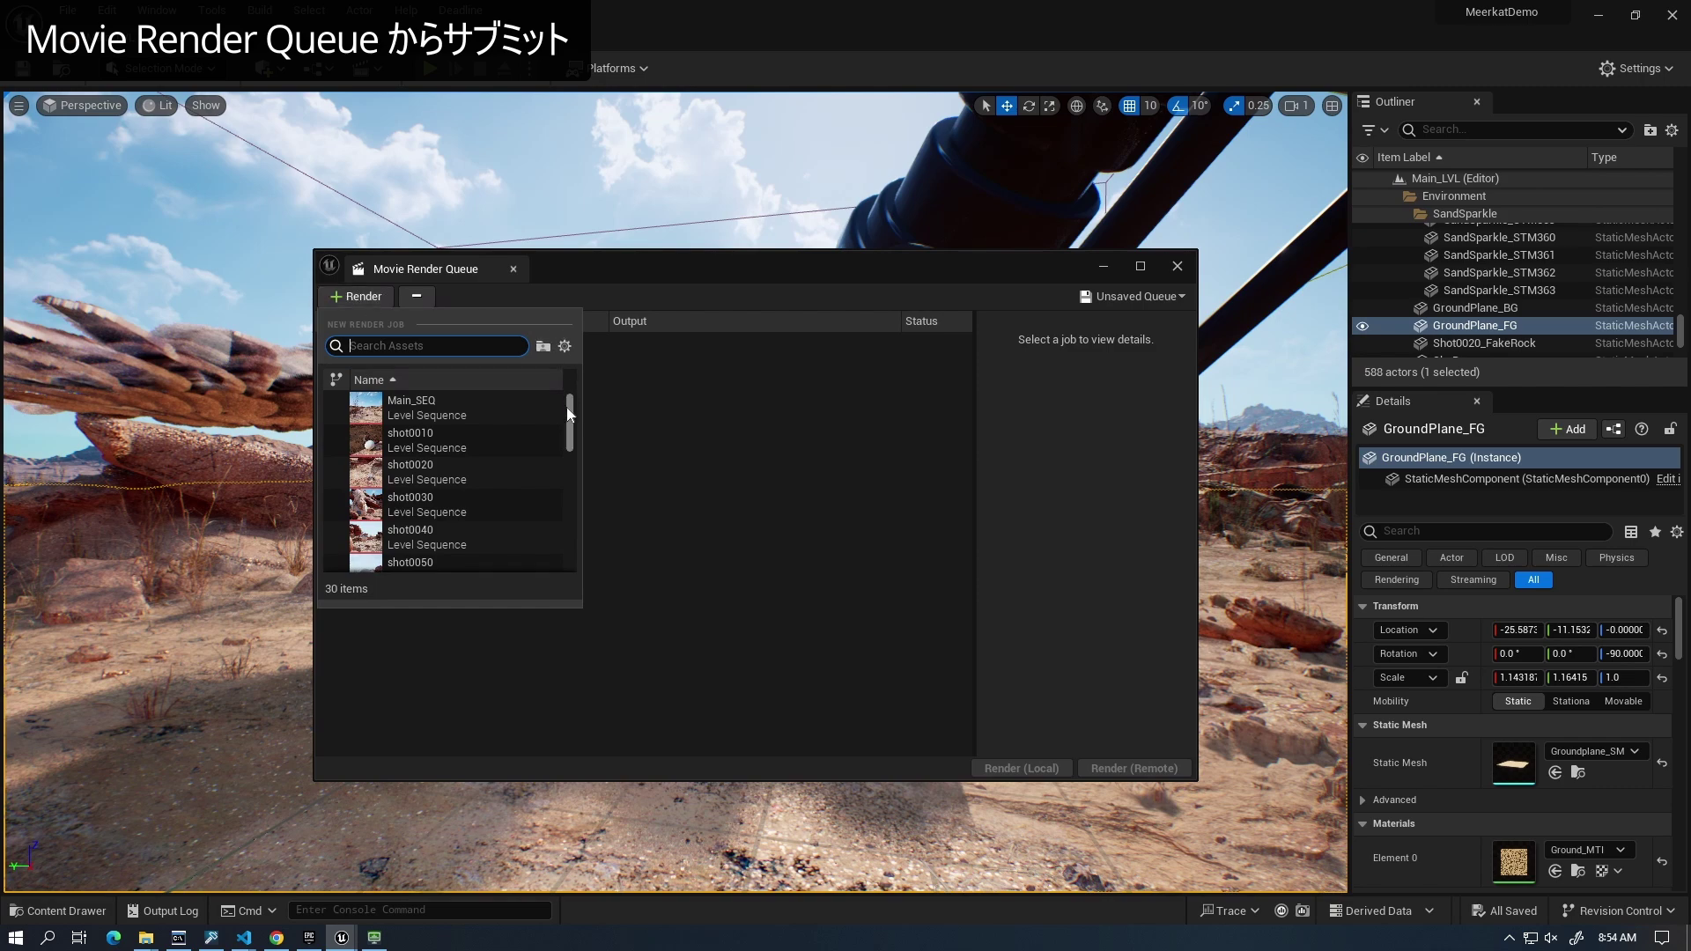
mouse_move(568, 422)
mouse_down()
mouse_move(567, 548)
mouse_move(591, 414)
mouse_up()
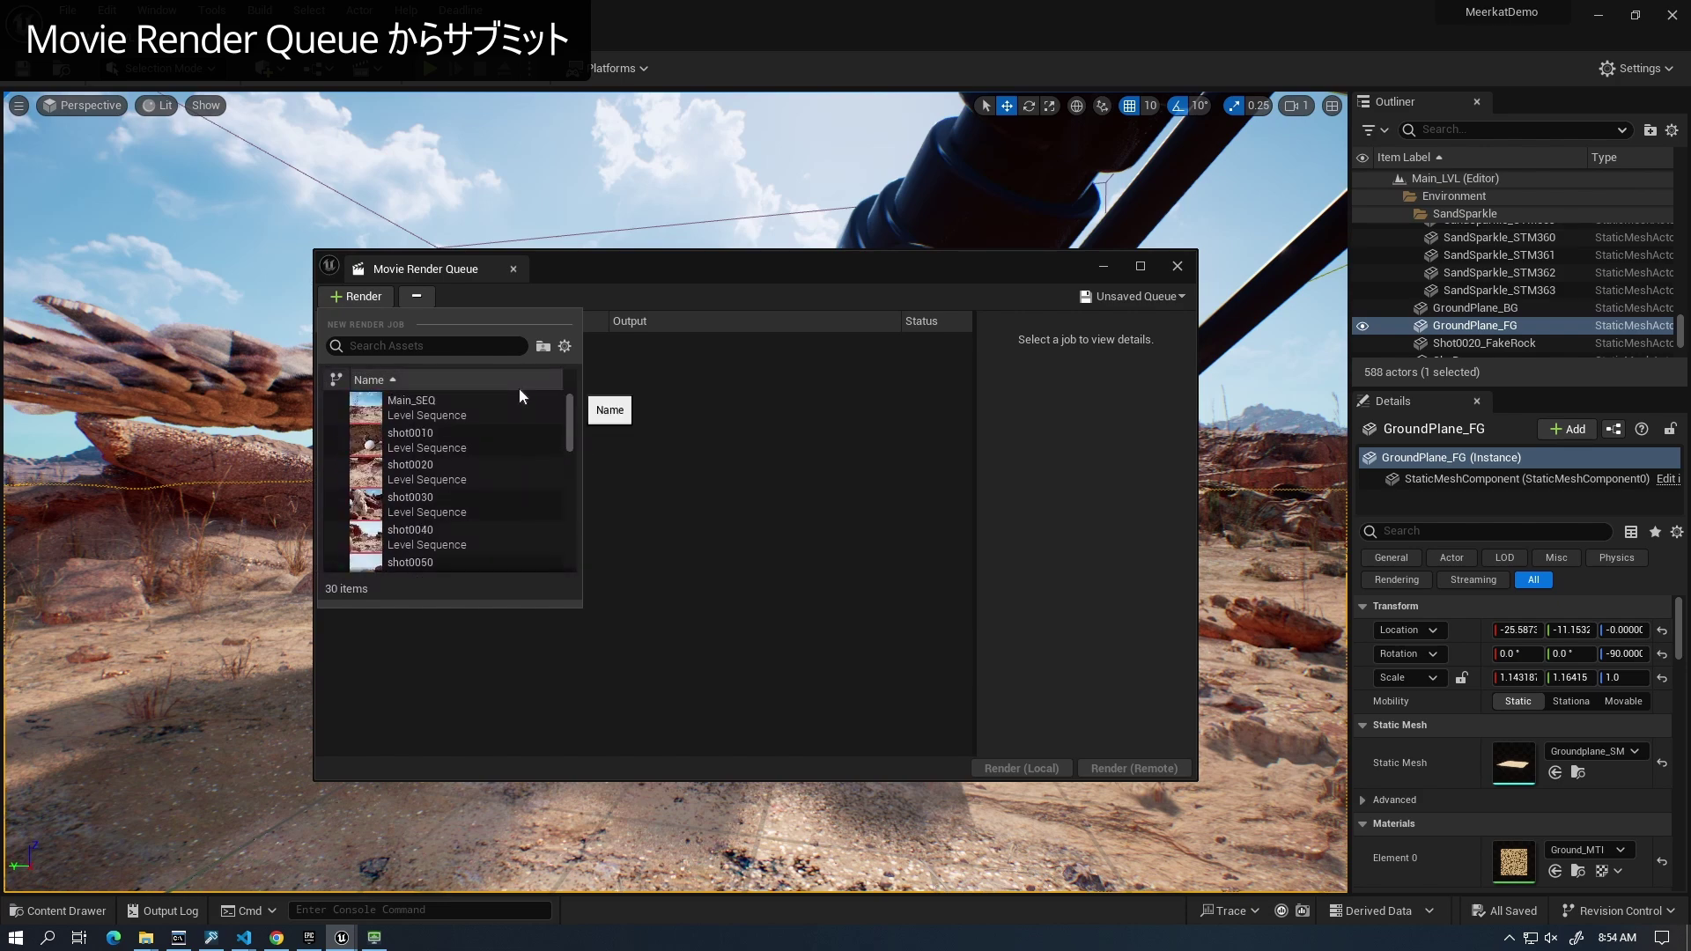
click(374, 411)
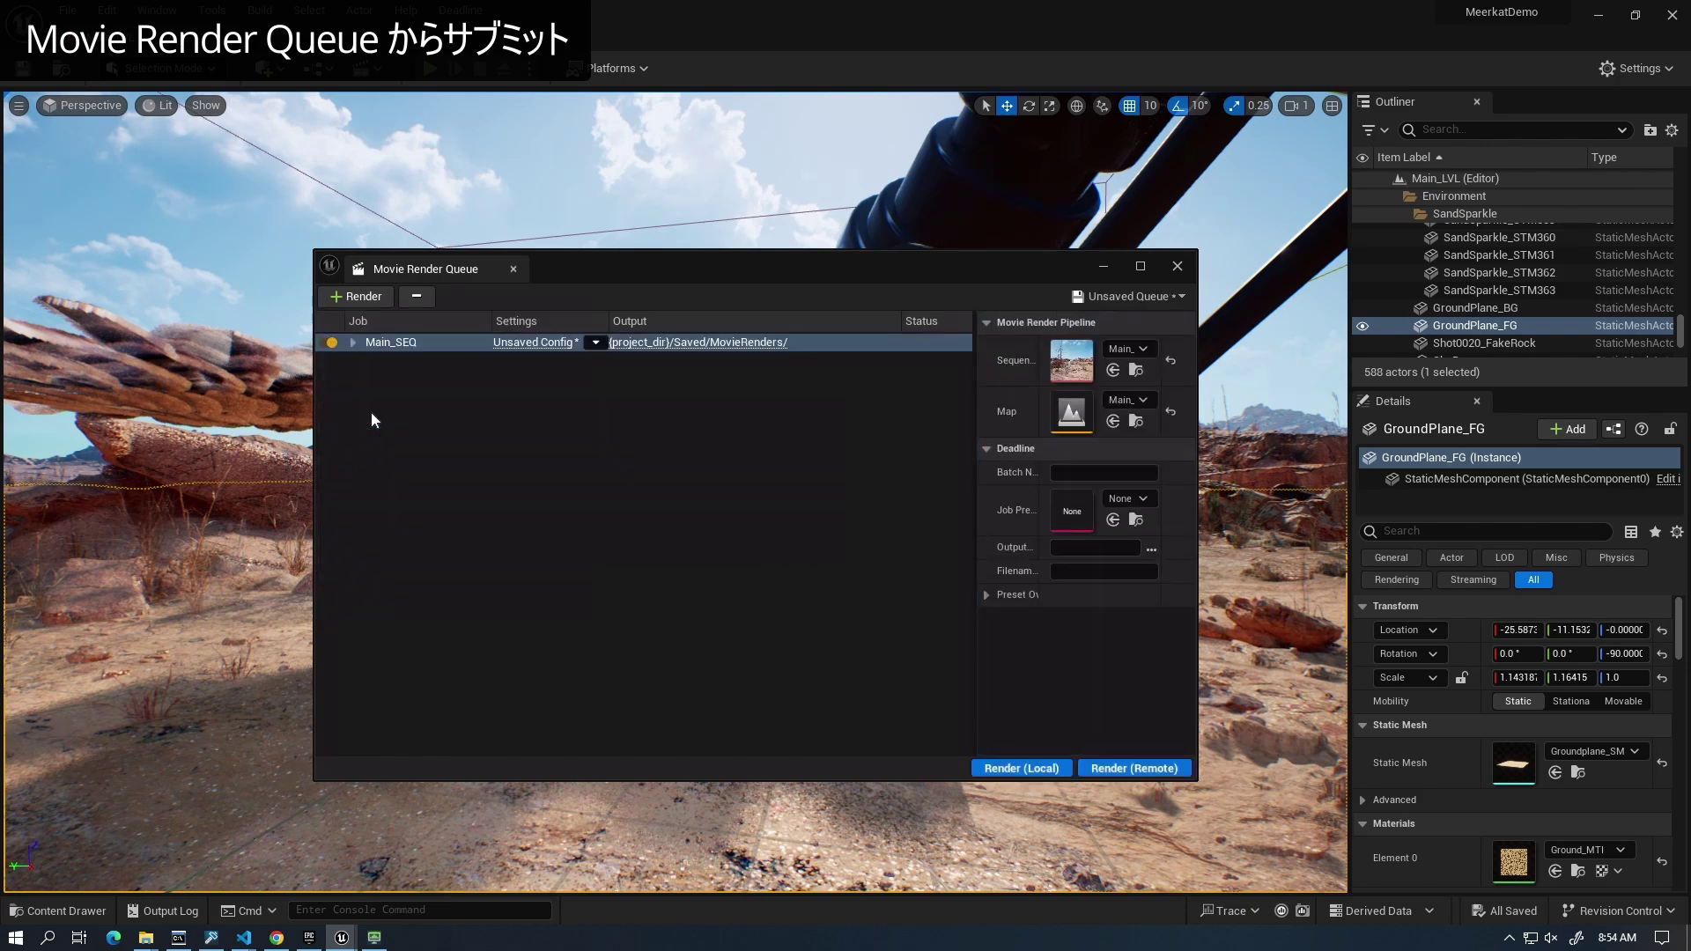
click(352, 343)
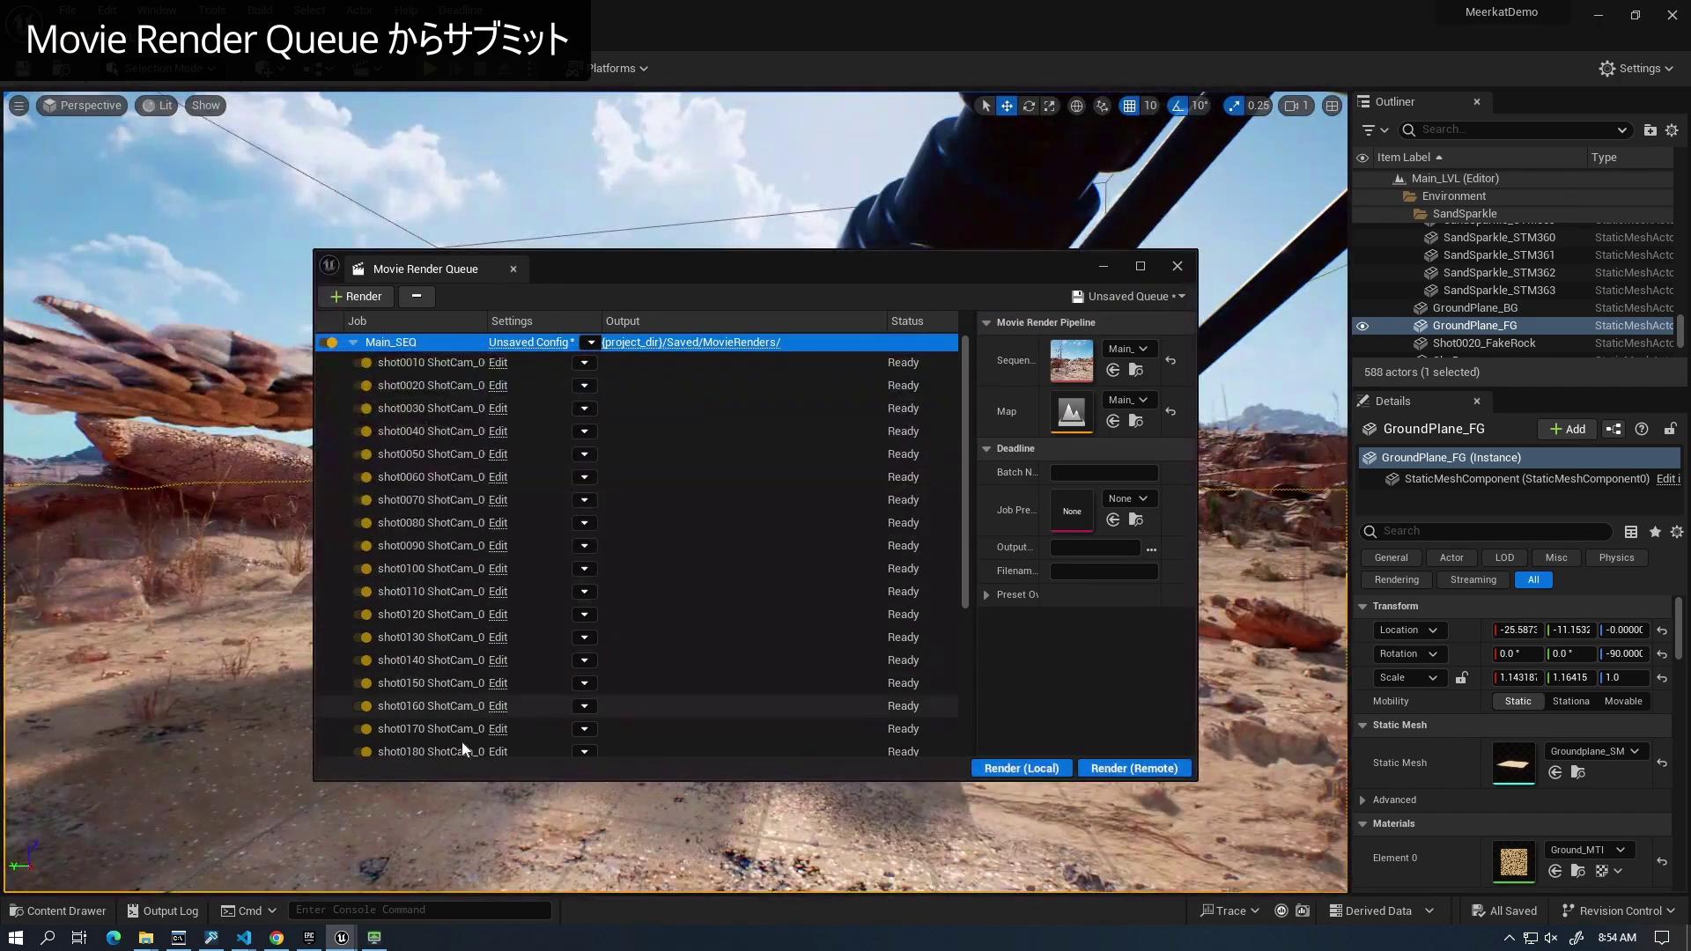
Step: Set the Main_SEQ job's batch name to render001 and its job preset to DeadlinePrest001, and submit it for remote rendering
click(1084, 473)
text(re)
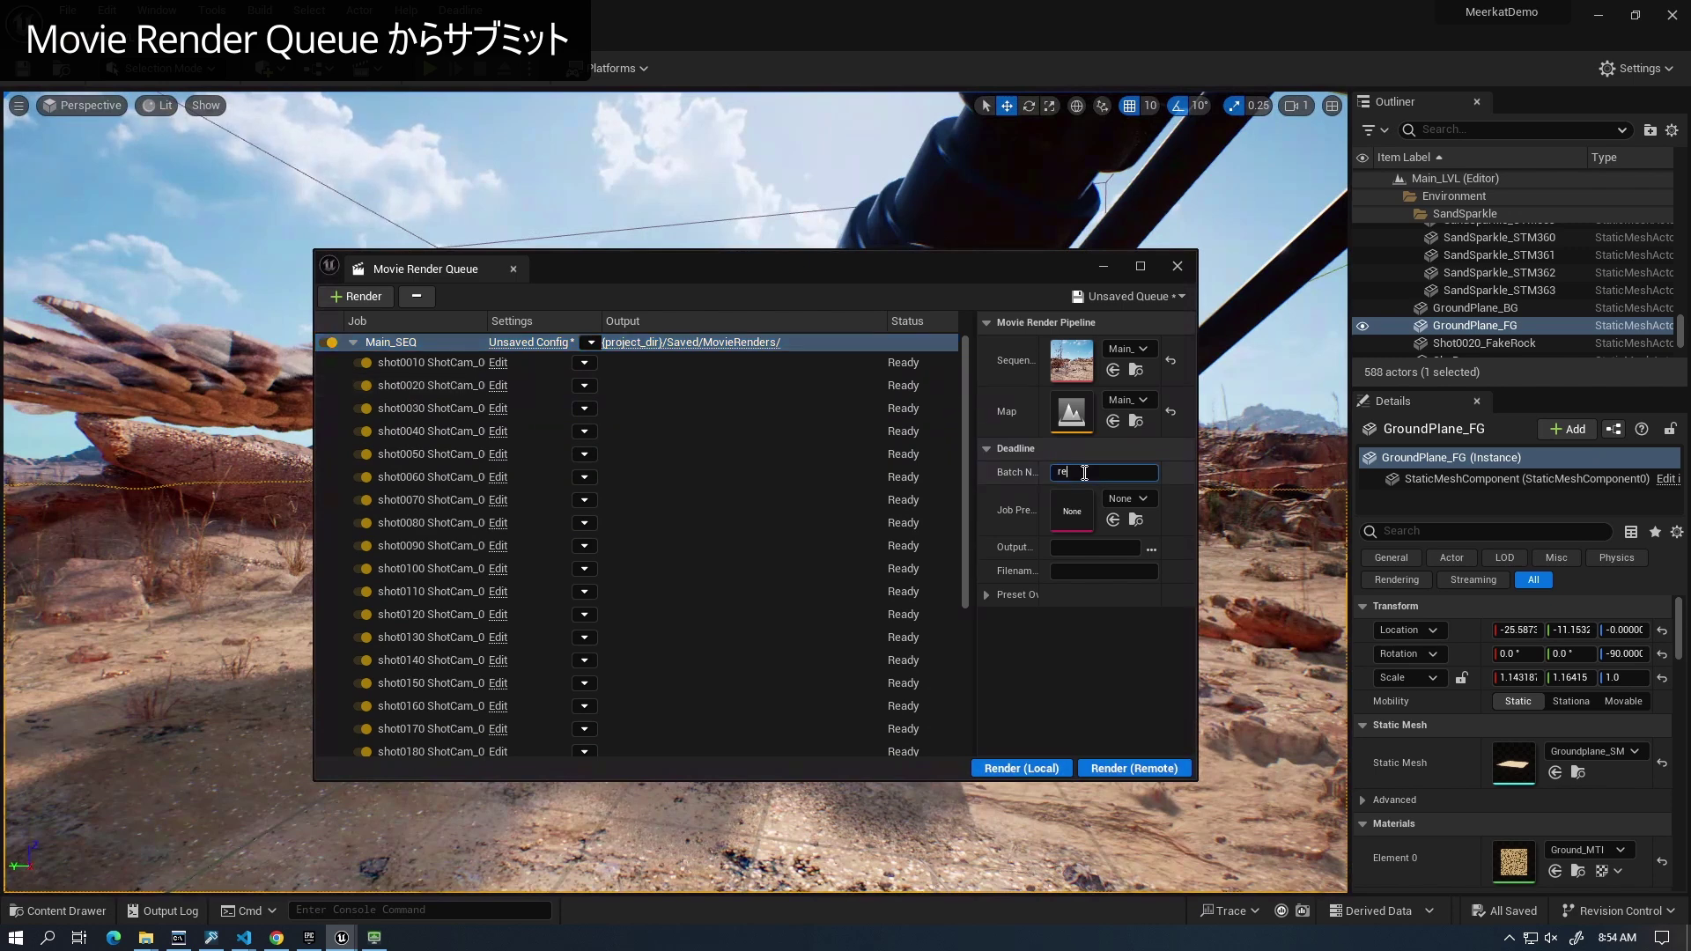
text(nder001)
click(1124, 499)
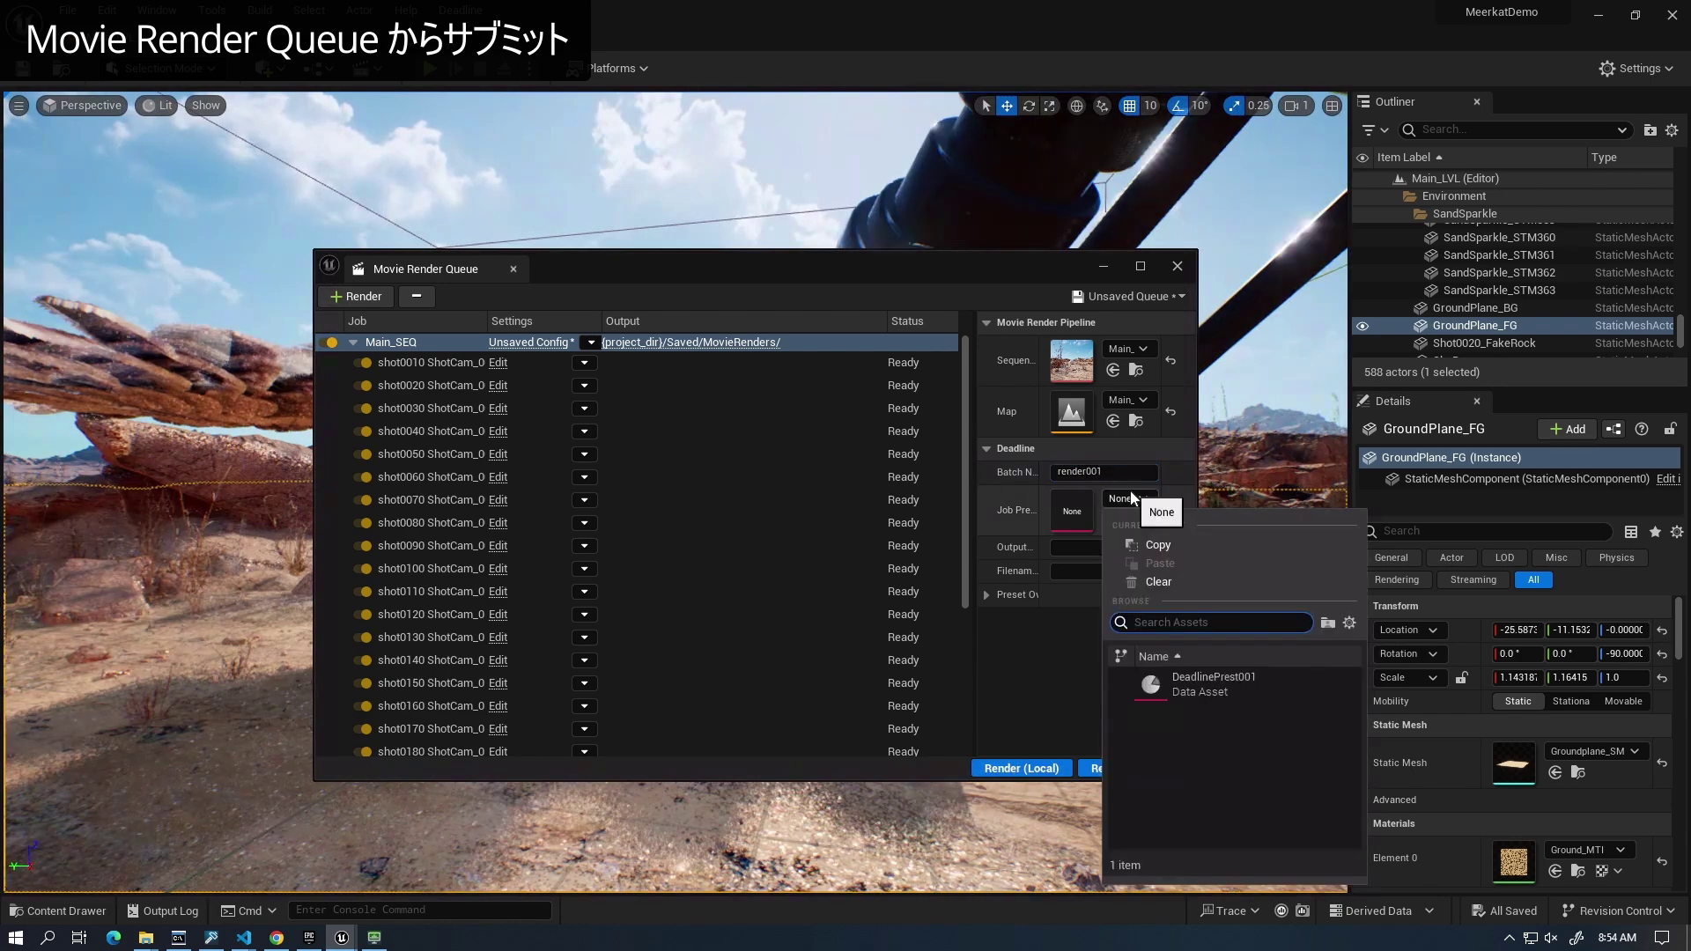
click(1227, 684)
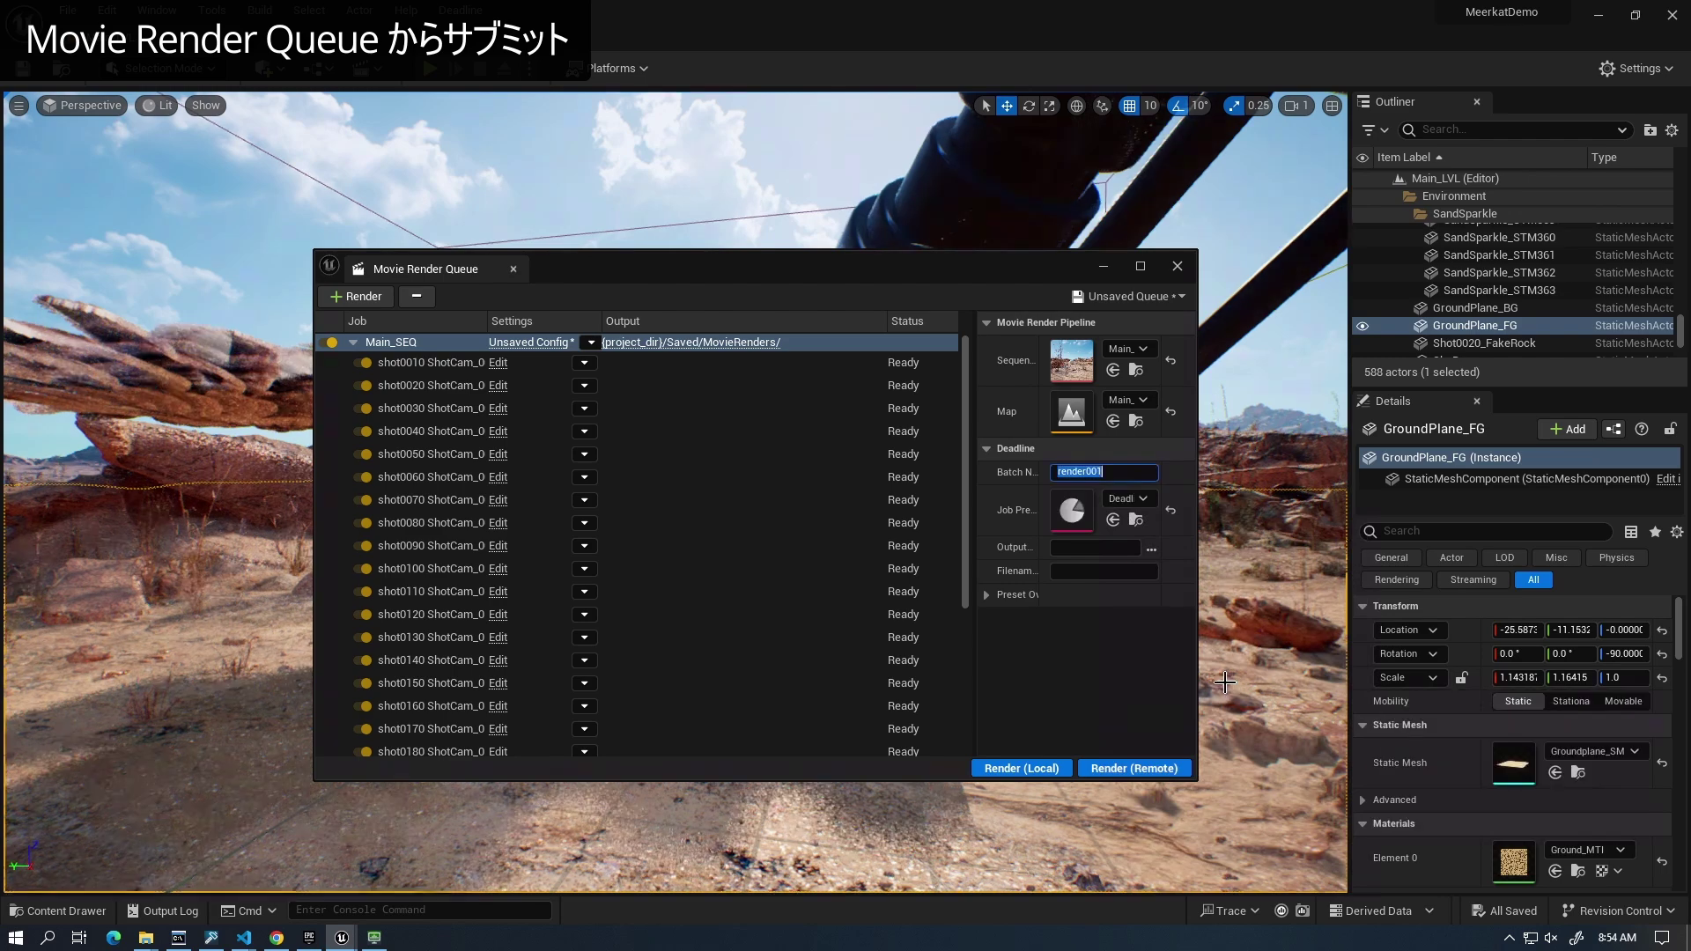
click(1106, 775)
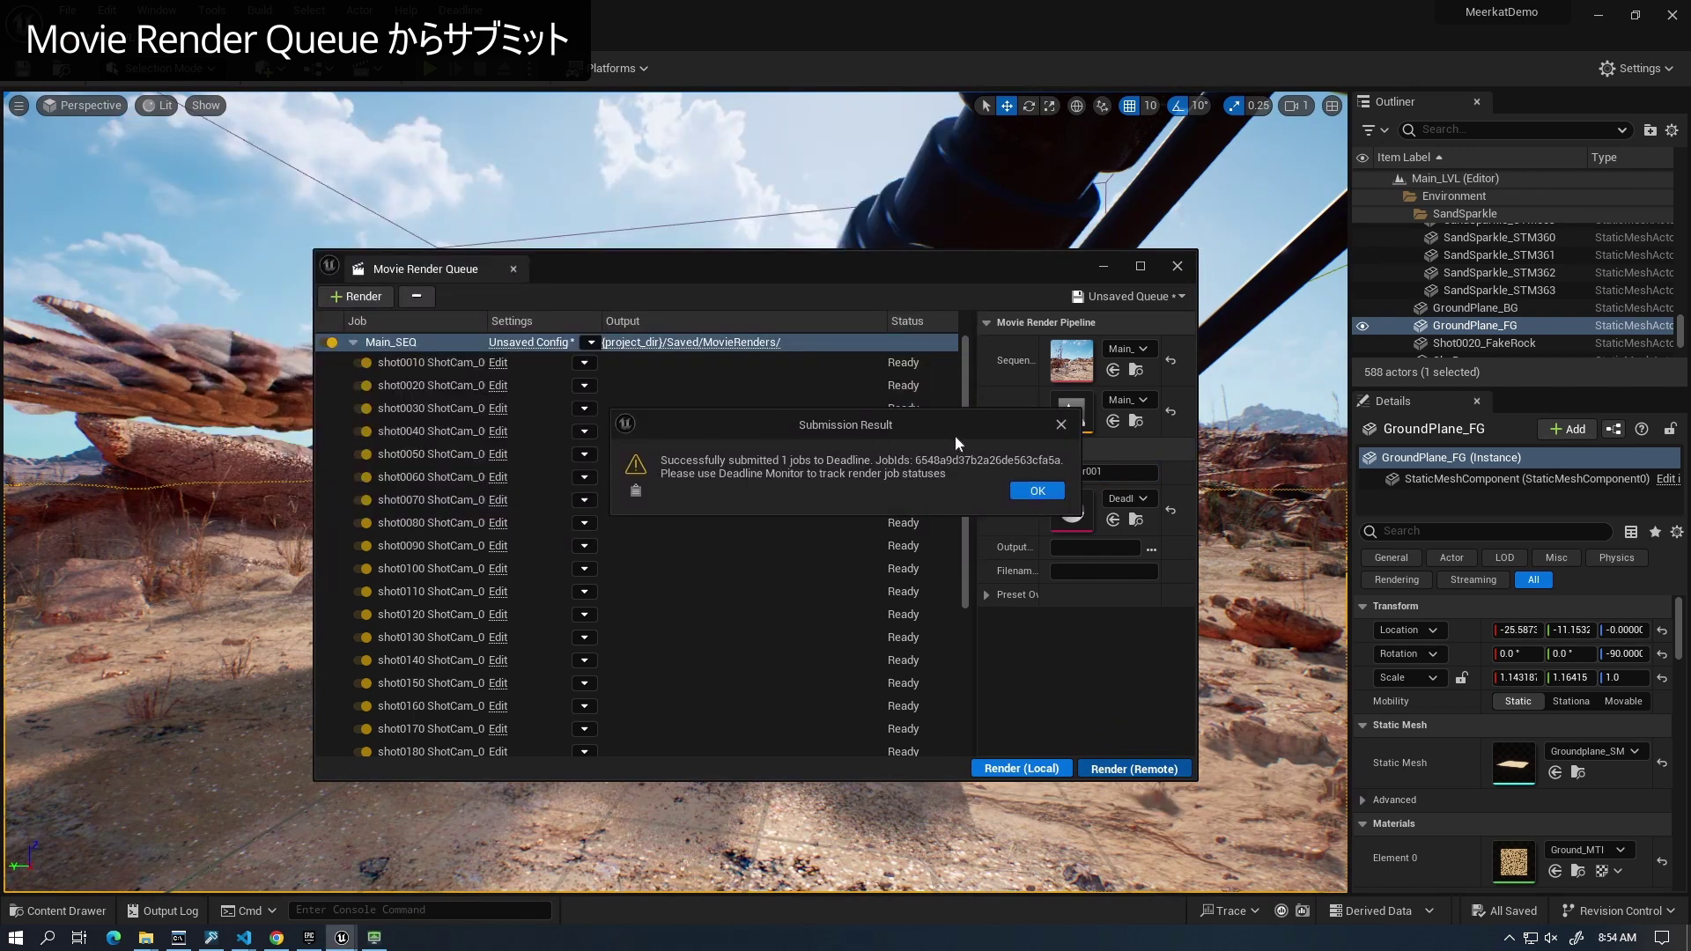
Step: Acknowledge the Deadline submission result and switch to Deadline Monitor to show the submitted render001 batch
click(1036, 491)
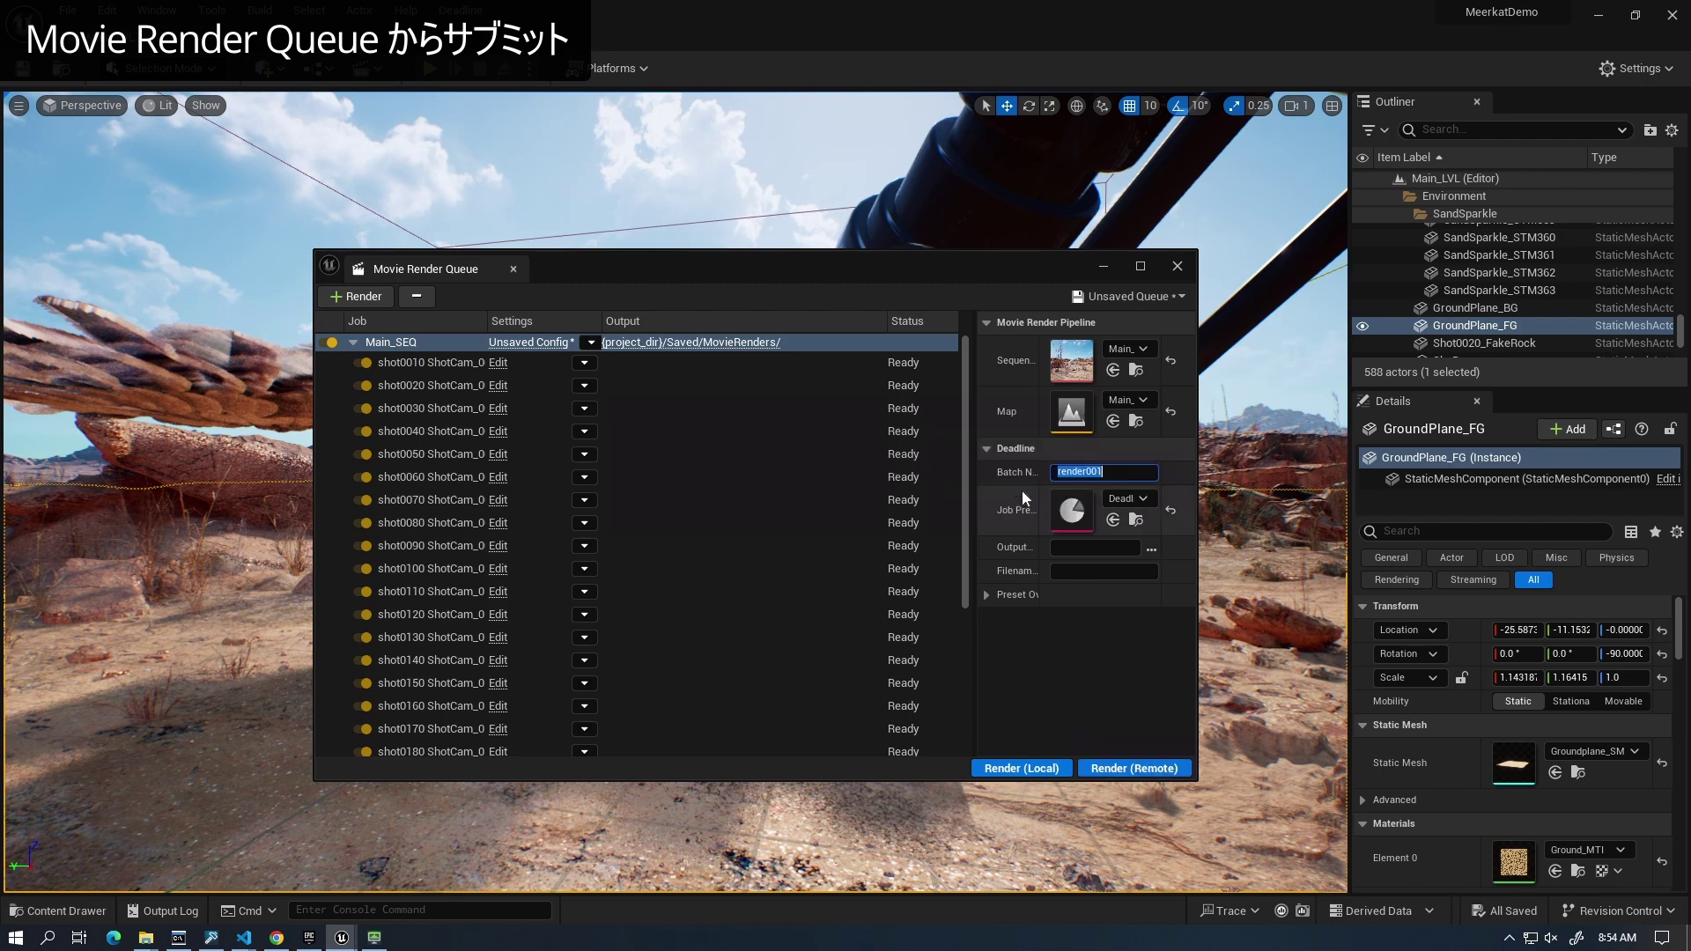
click(374, 937)
click(637, 586)
click(394, 361)
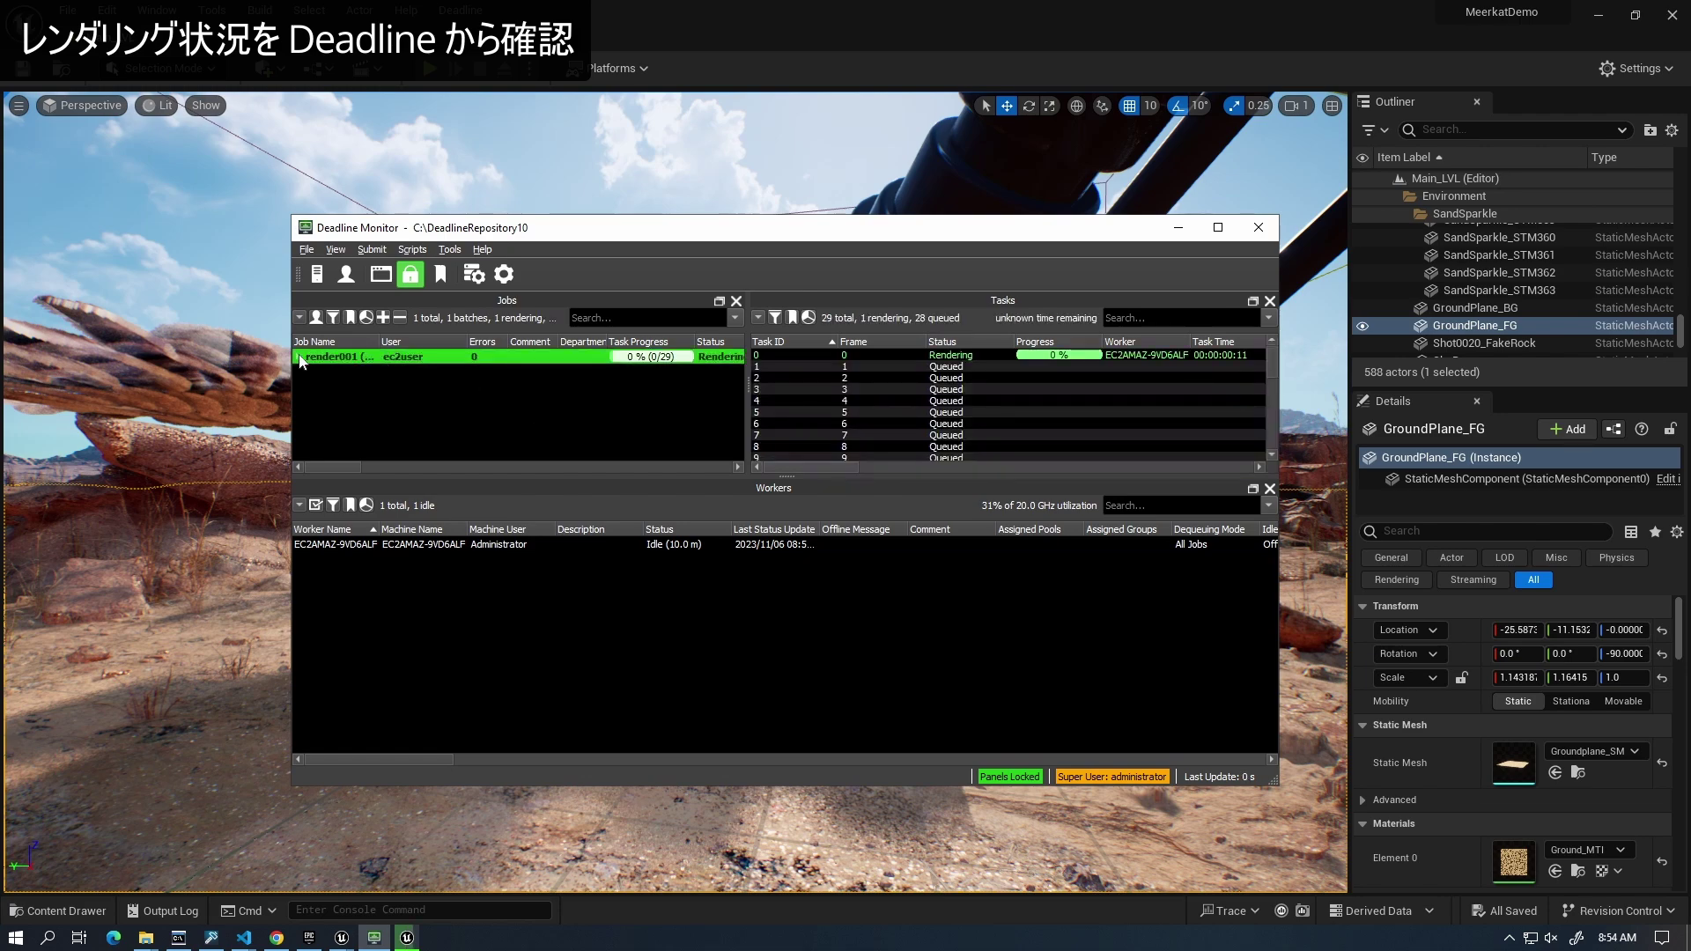
Step: Expand the render001 batch, select Job001, and check its first task and the worker assigned to it
click(299, 357)
click(370, 371)
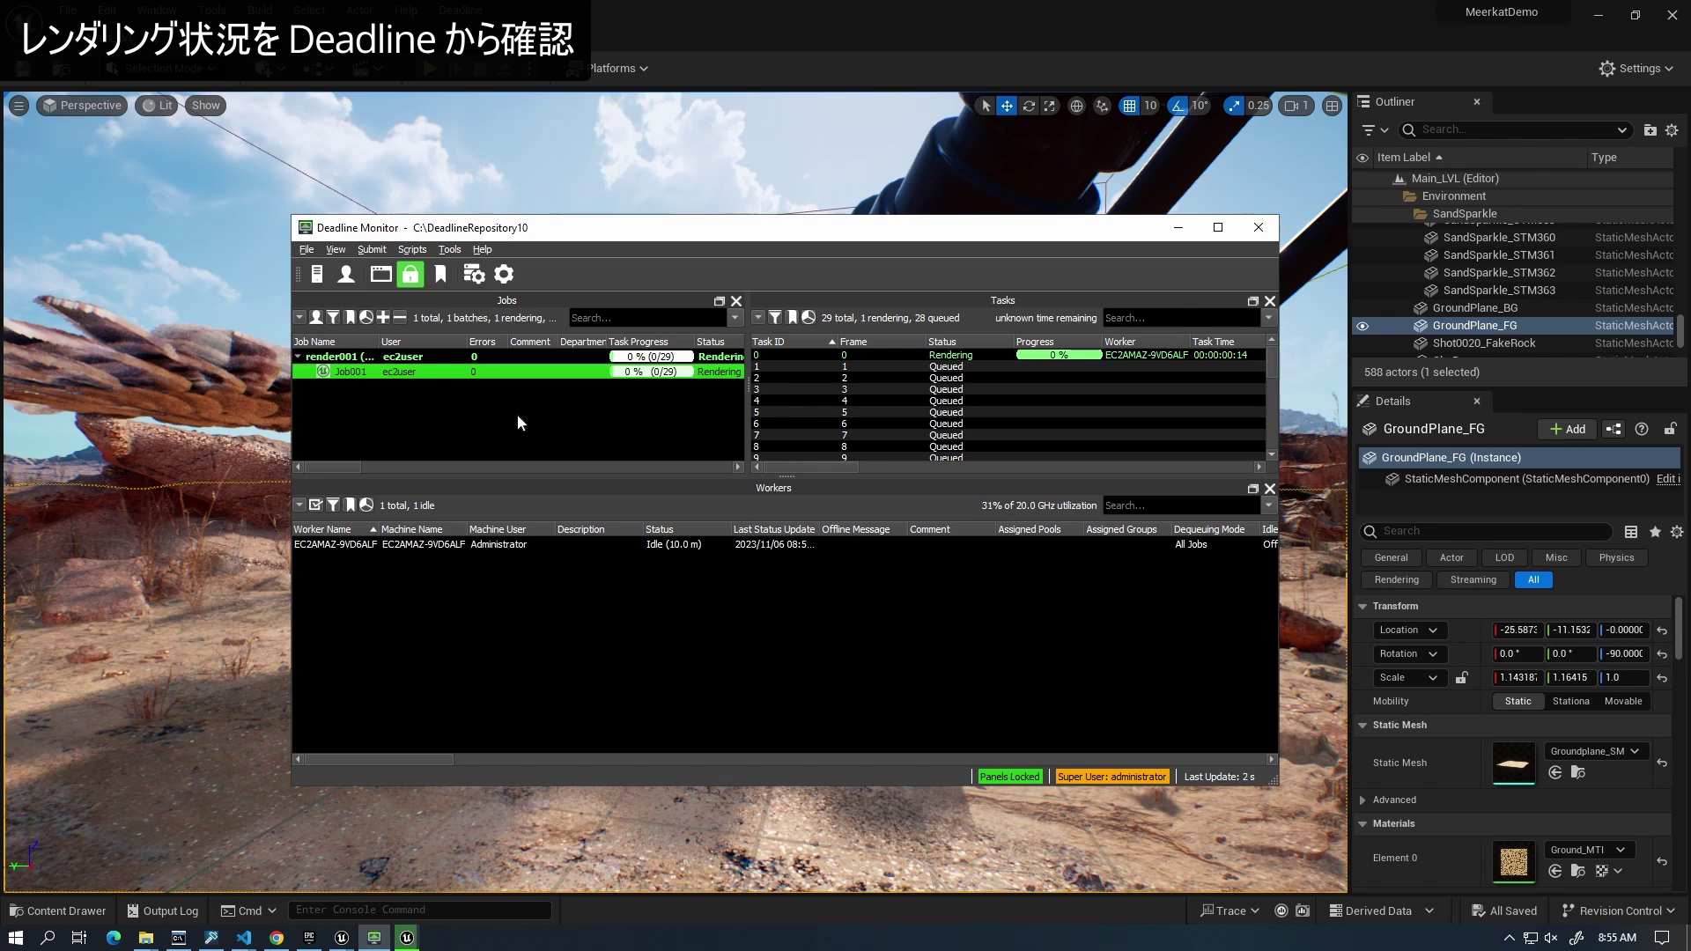
click(920, 356)
click(730, 545)
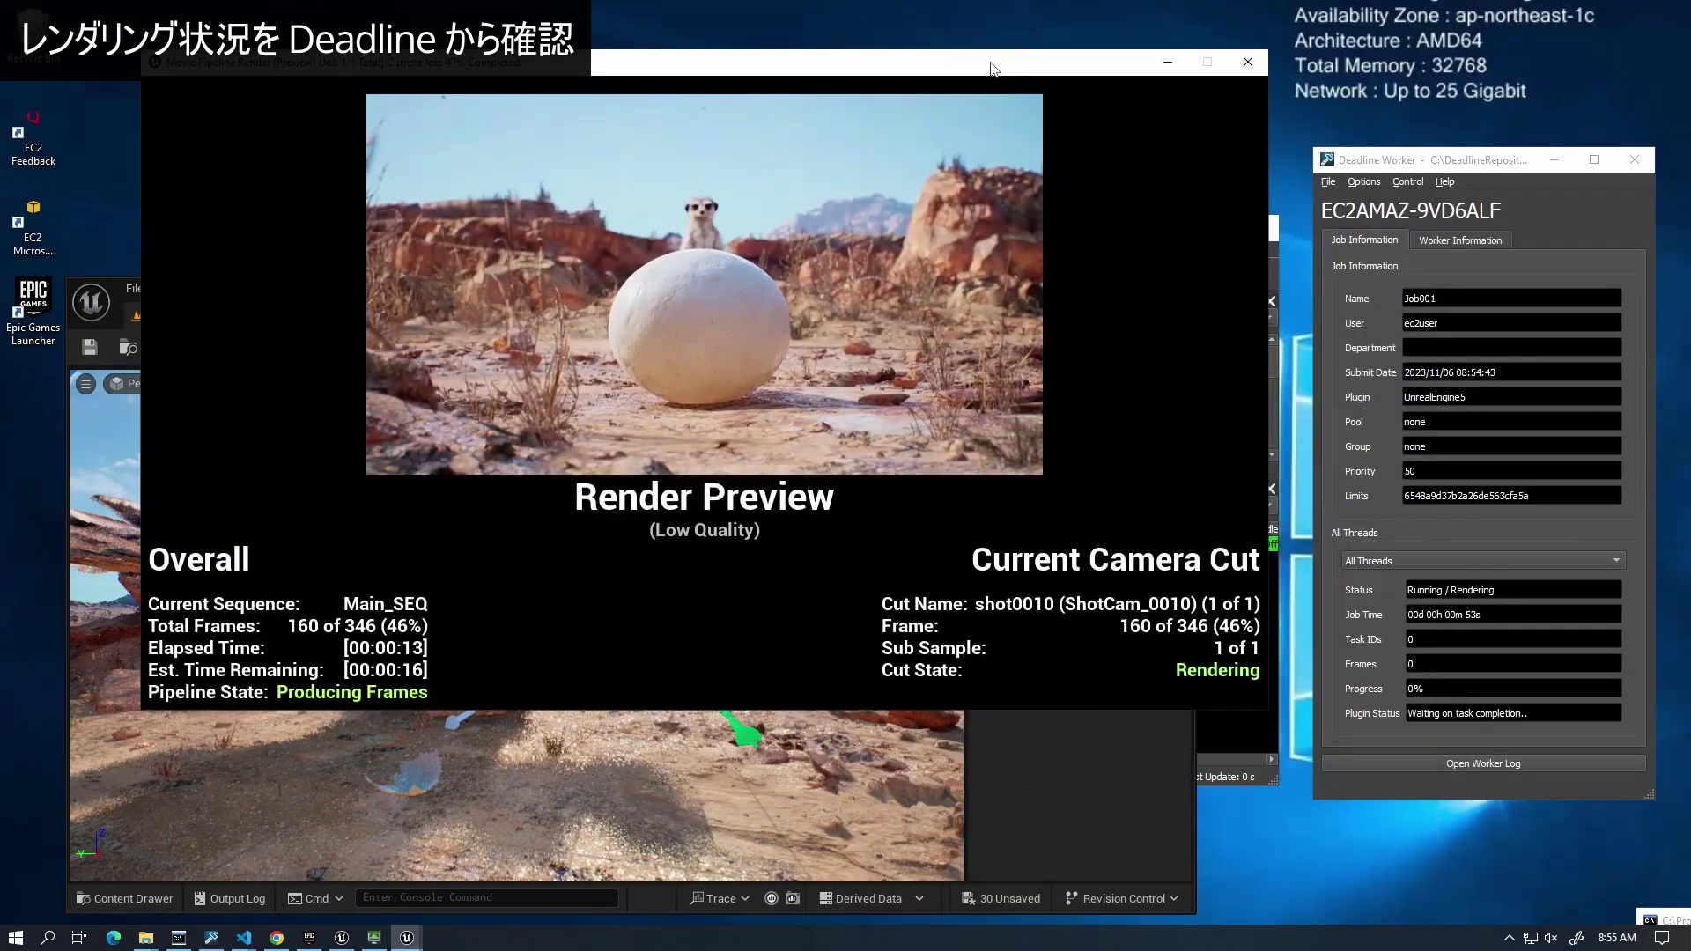
Step: Rearrange the Deadline Worker and Deadline Monitor windows so both can be watched side by side during rendering
drag(1424, 162, 1428, 93)
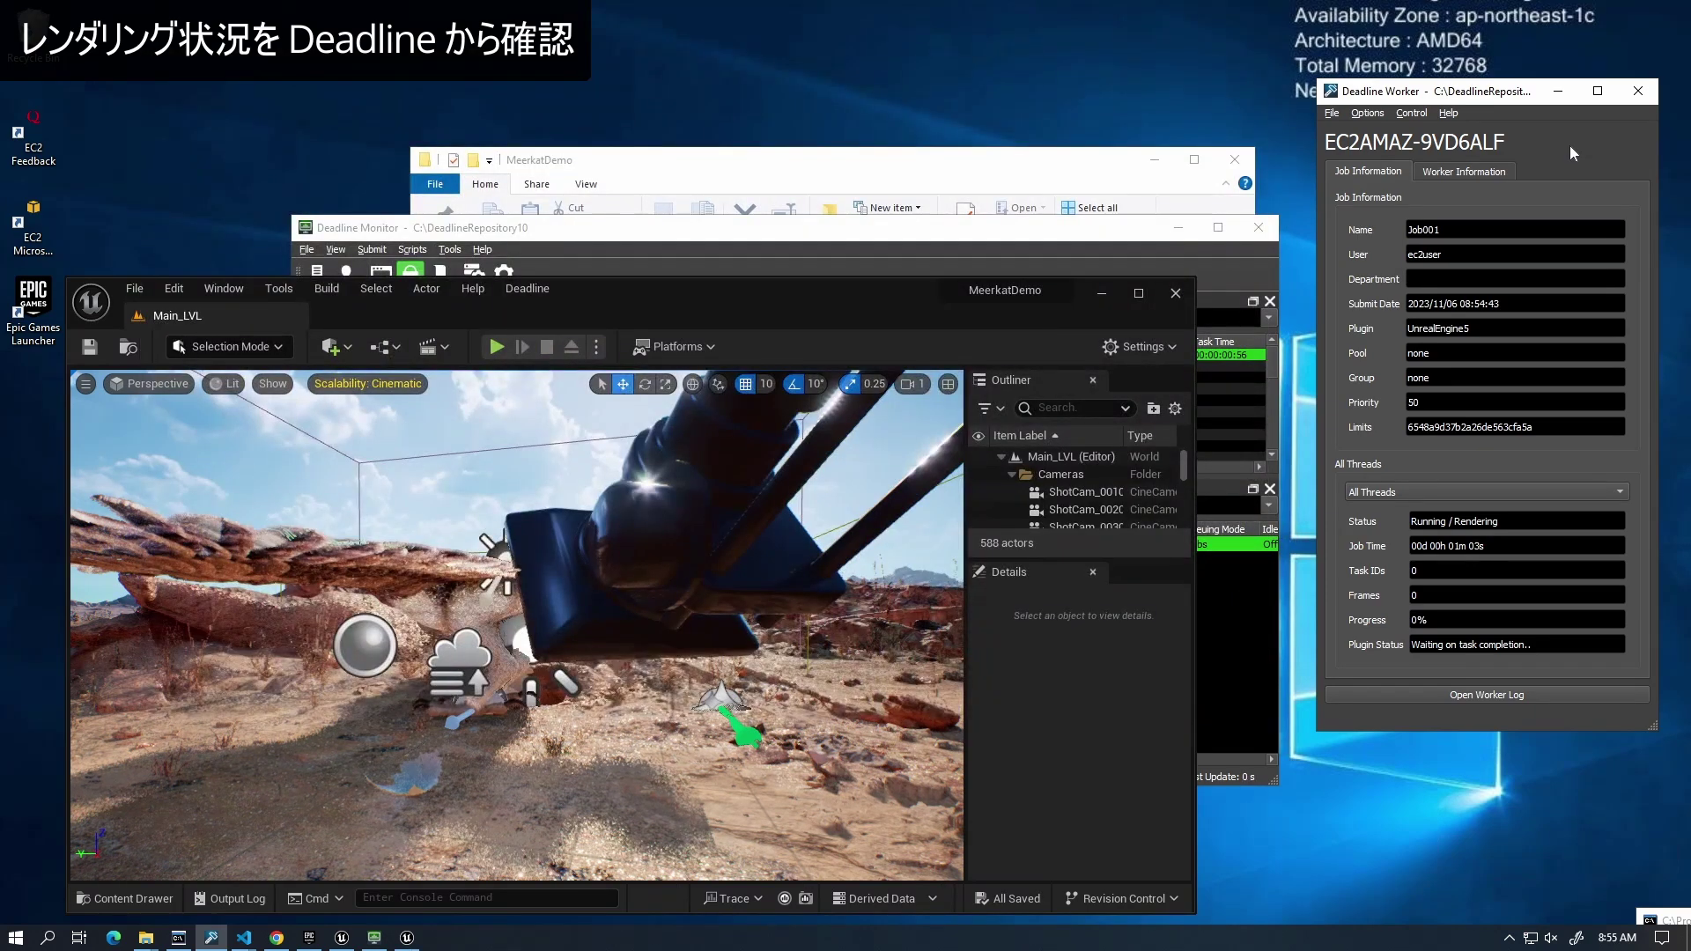
click(1043, 236)
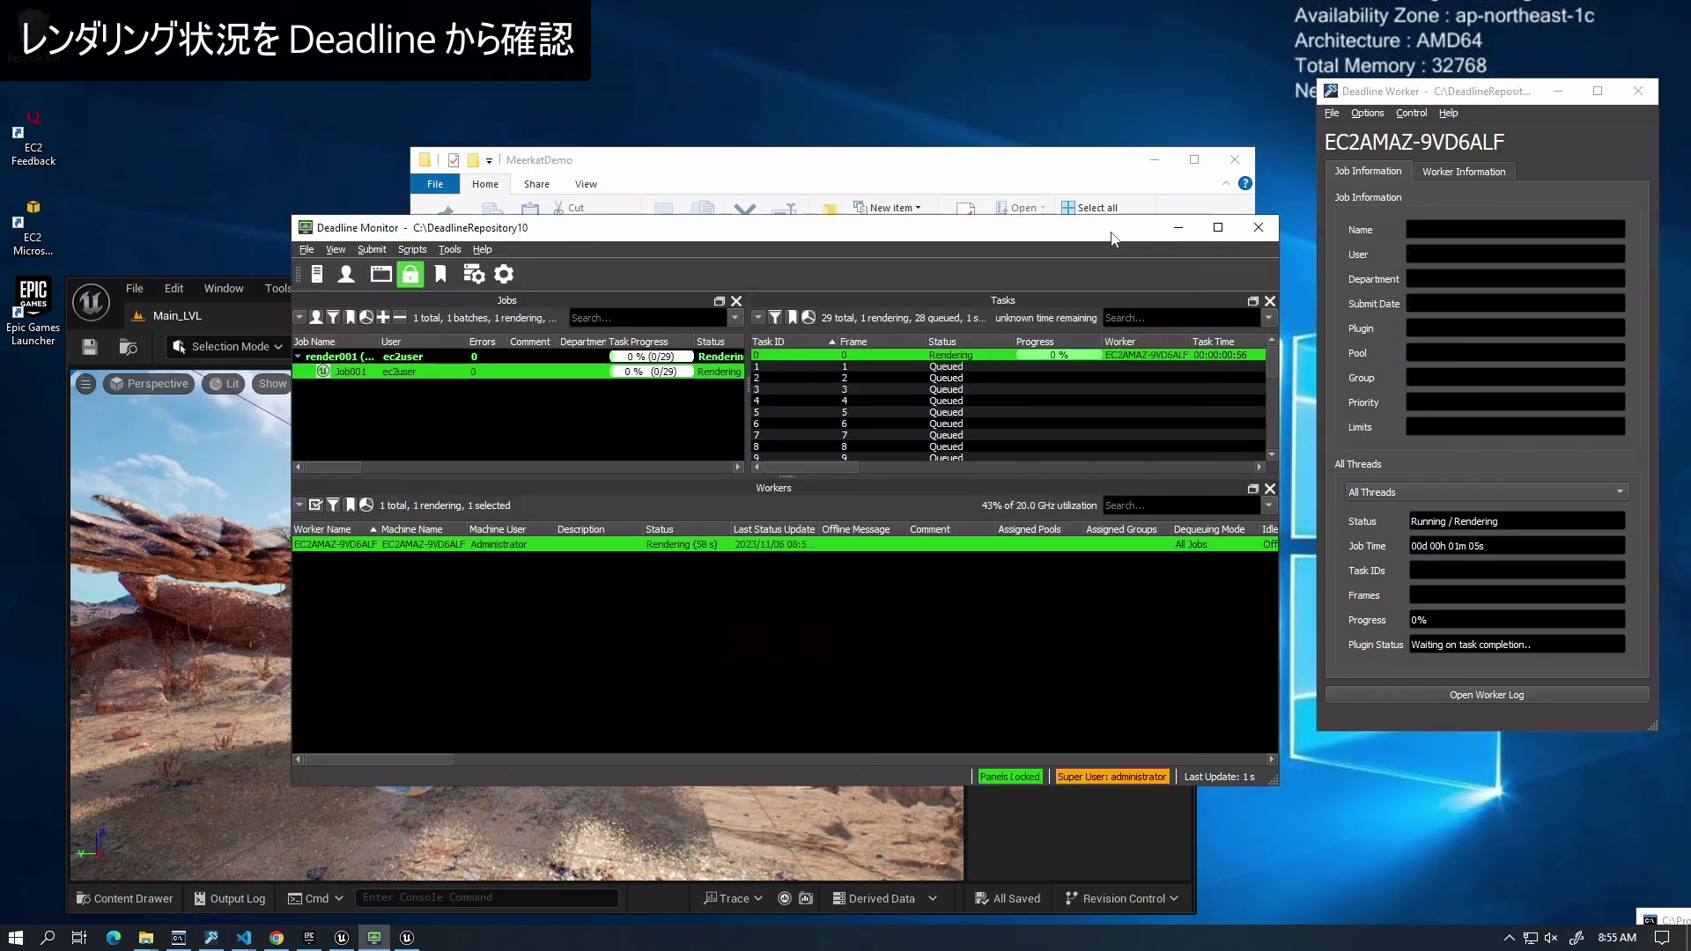
drag(1043, 239, 874, 97)
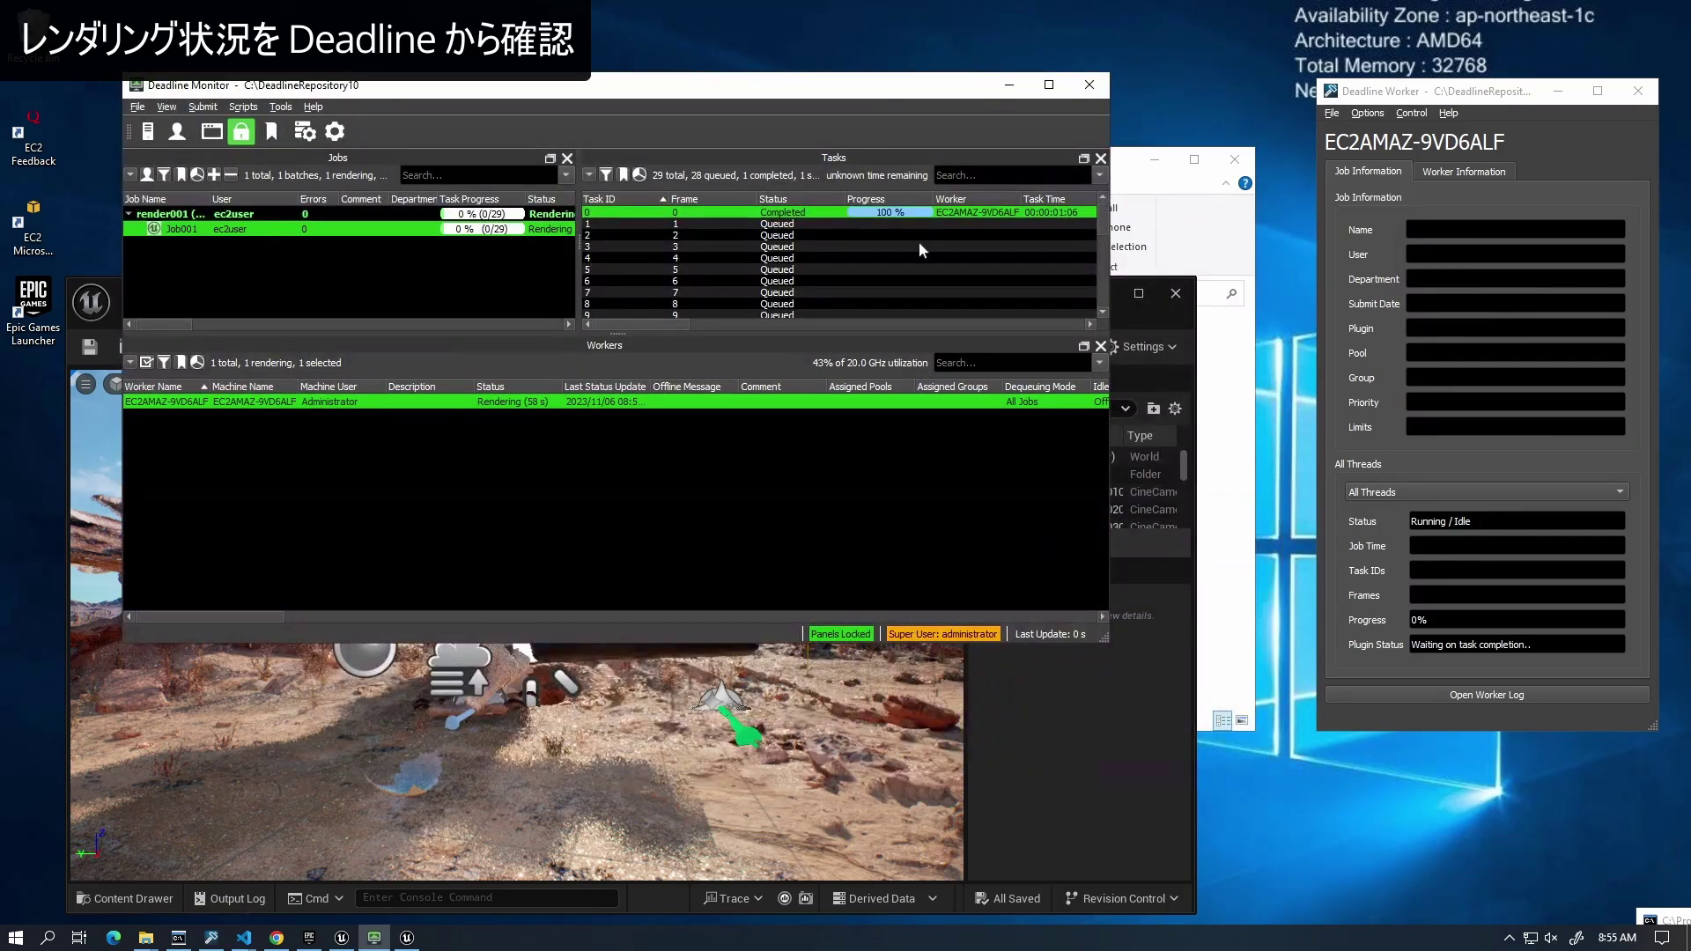
Step: Follow Job001's rendering by checking its tasks in ascending Task ID order alongside the Movie Pipeline Render preview
click(596, 201)
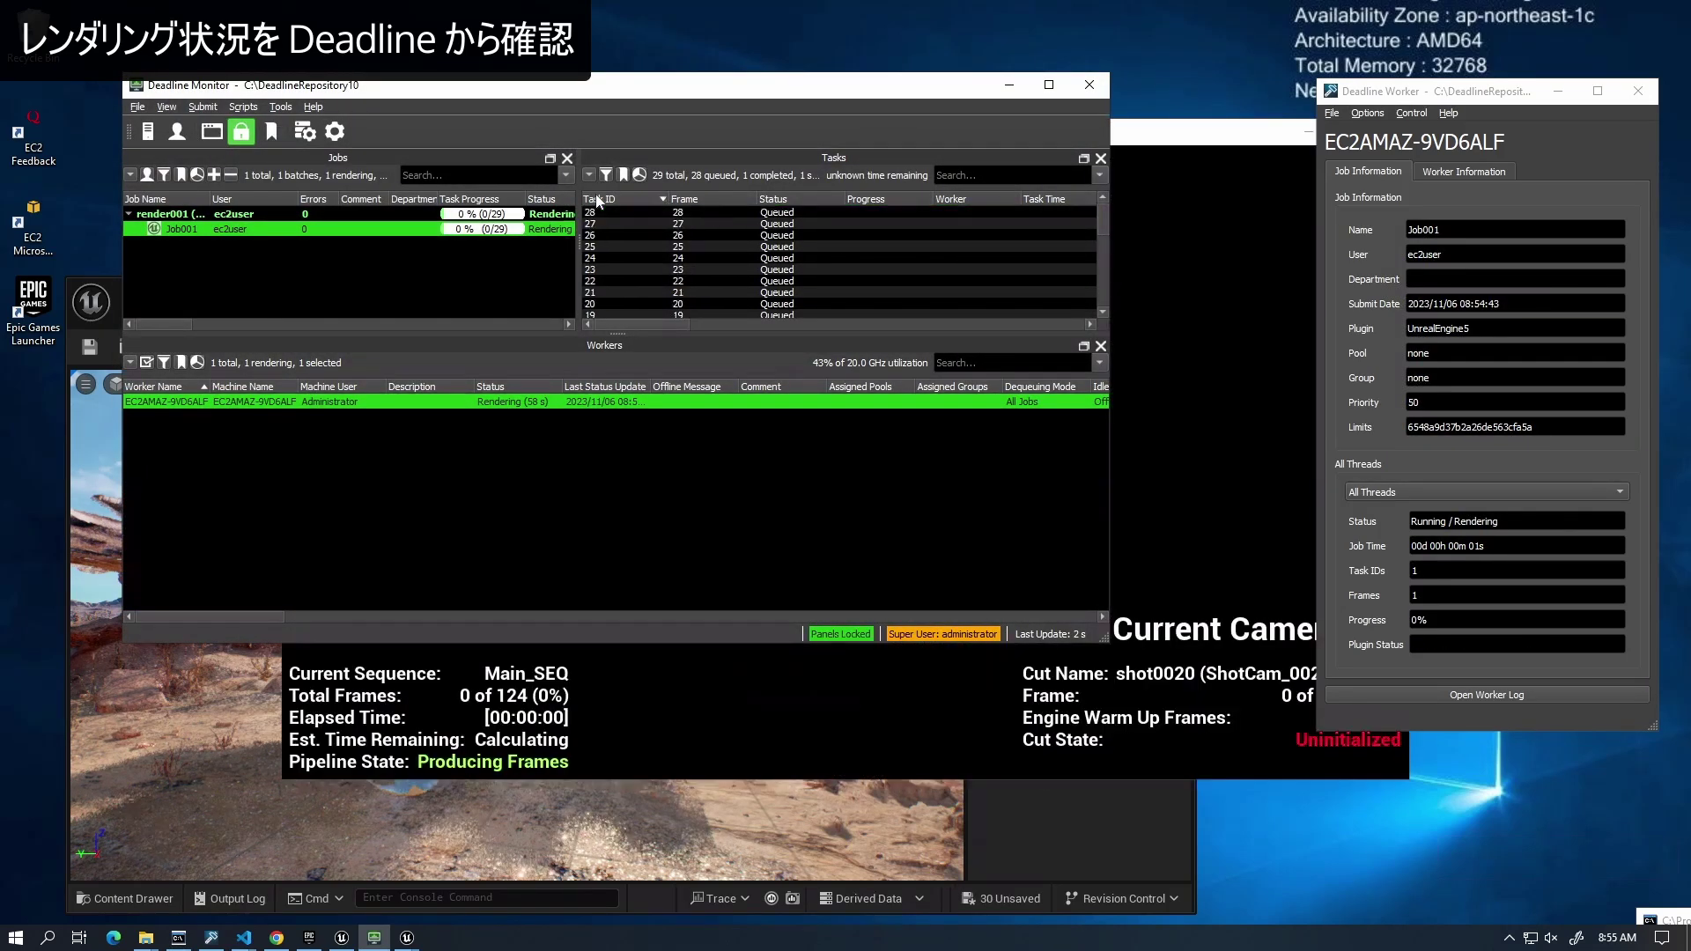
click(599, 200)
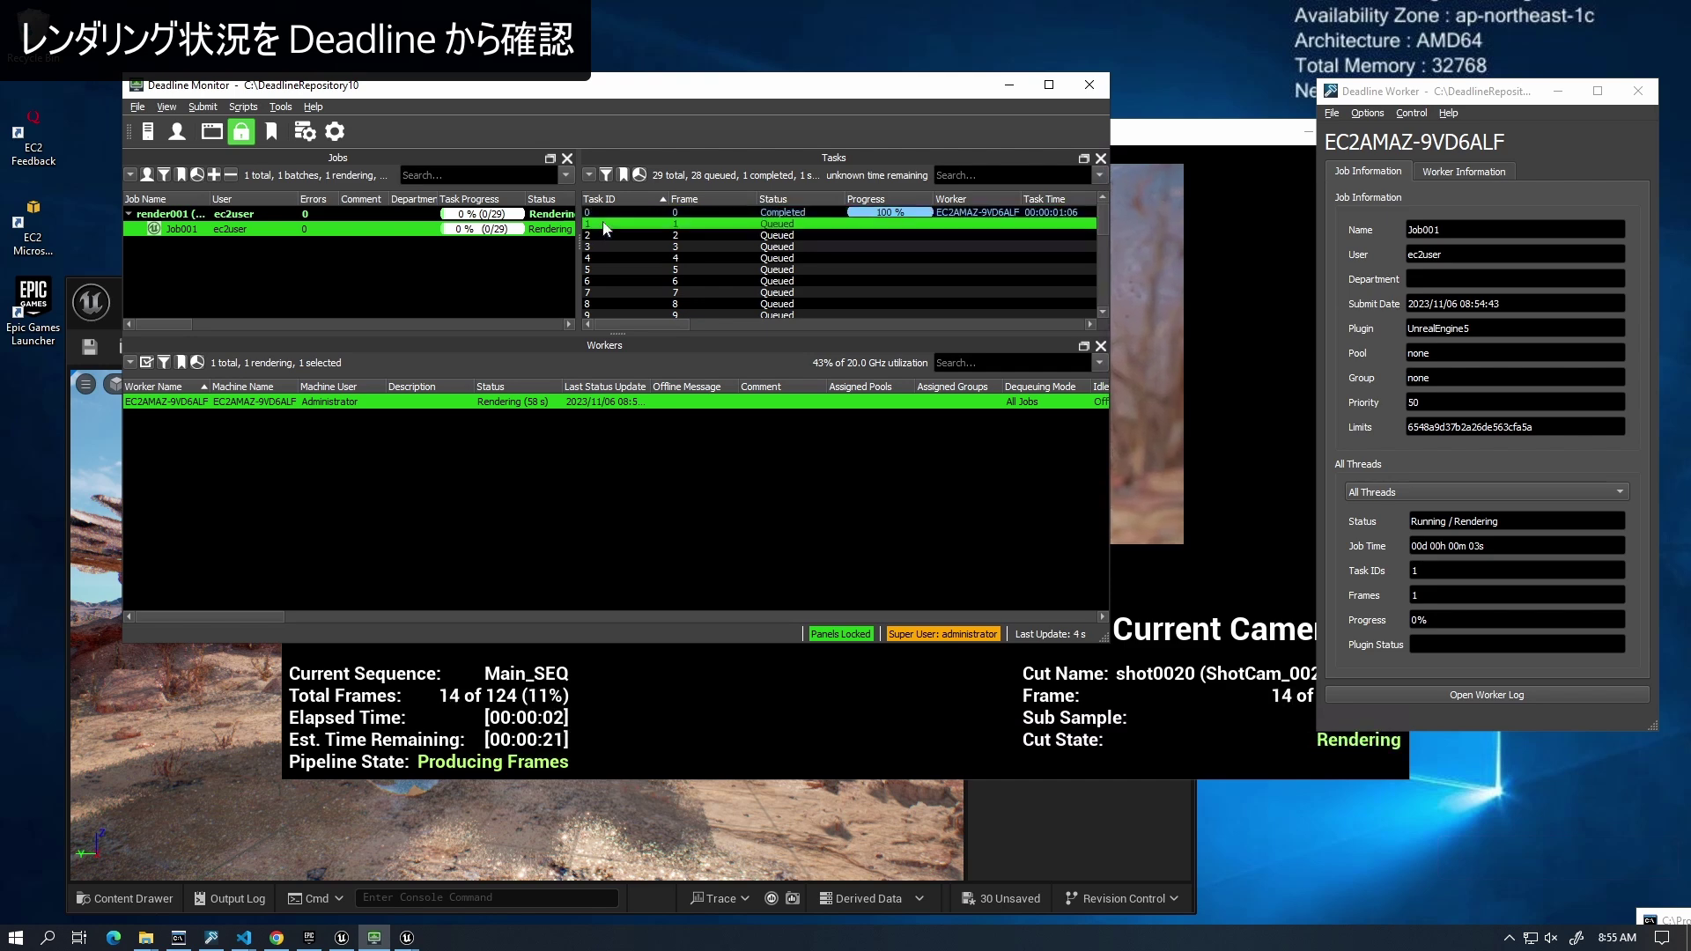
click(1133, 136)
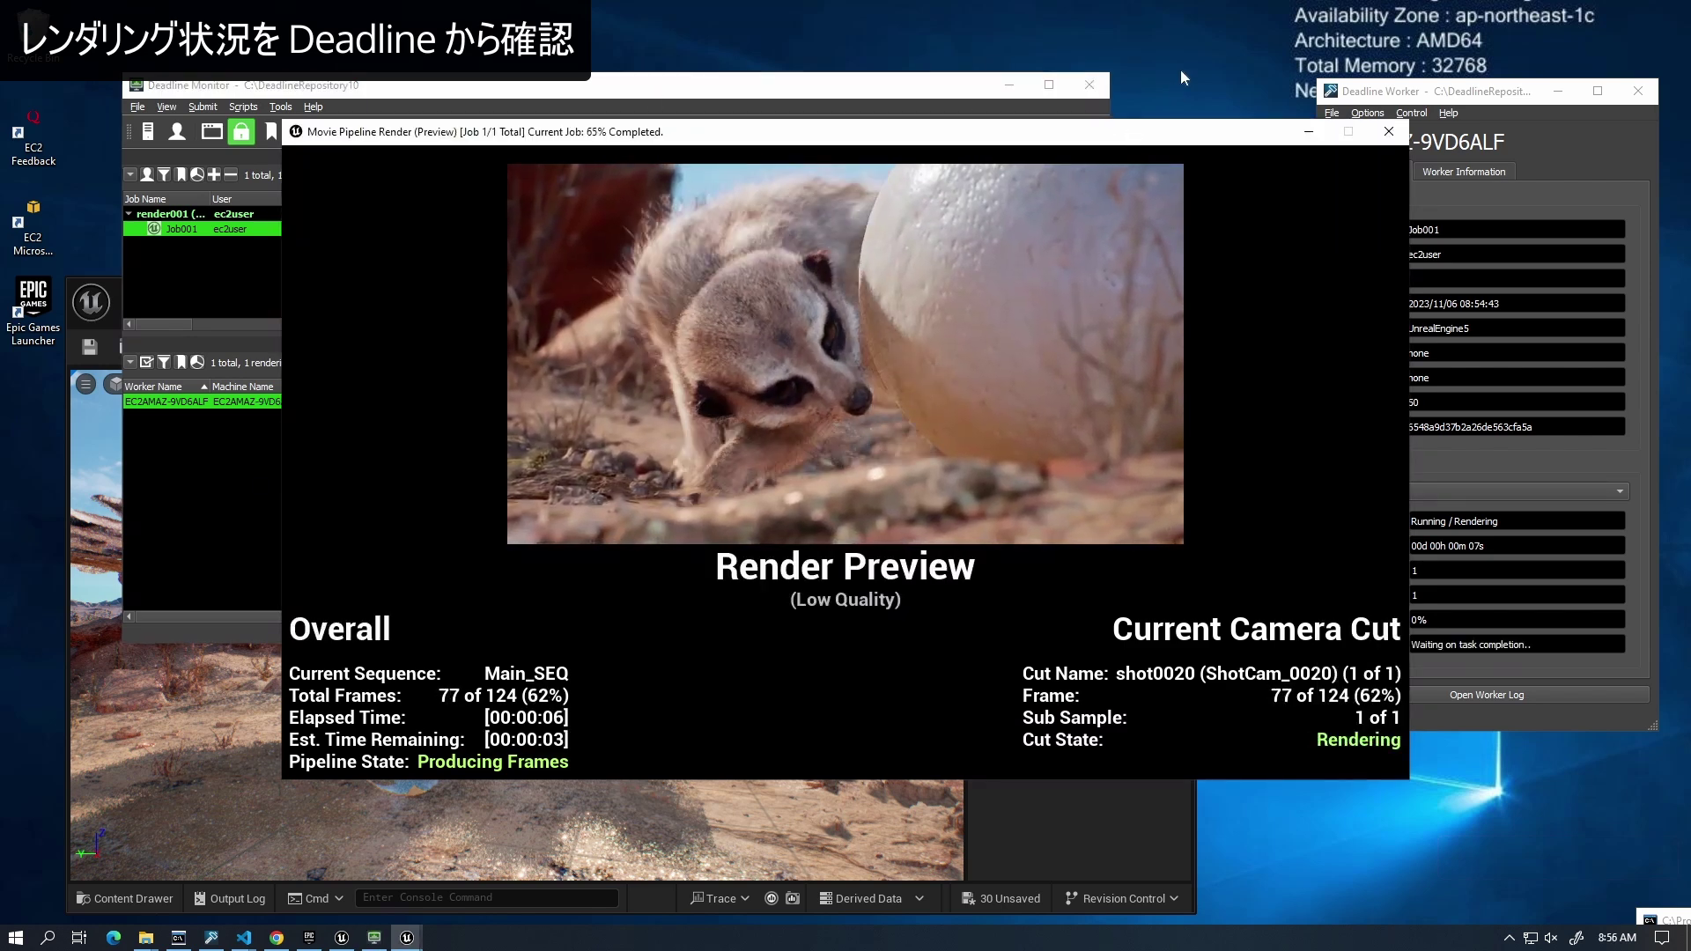
drag(1156, 132, 1394, 253)
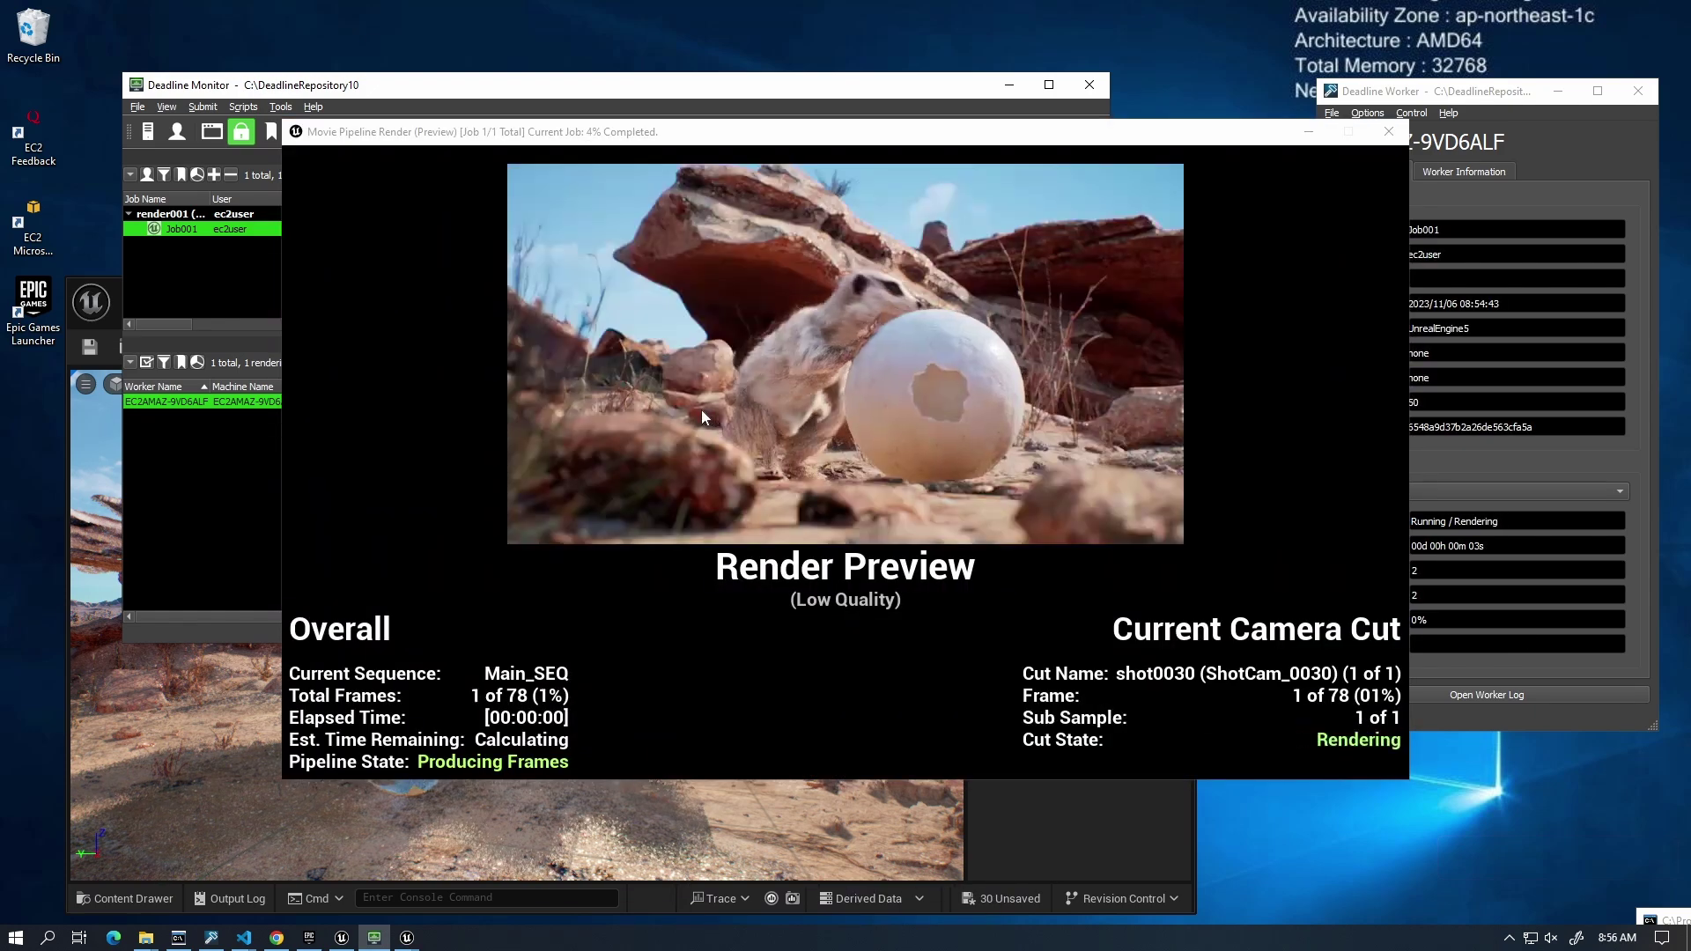
drag(621, 134, 889, 221)
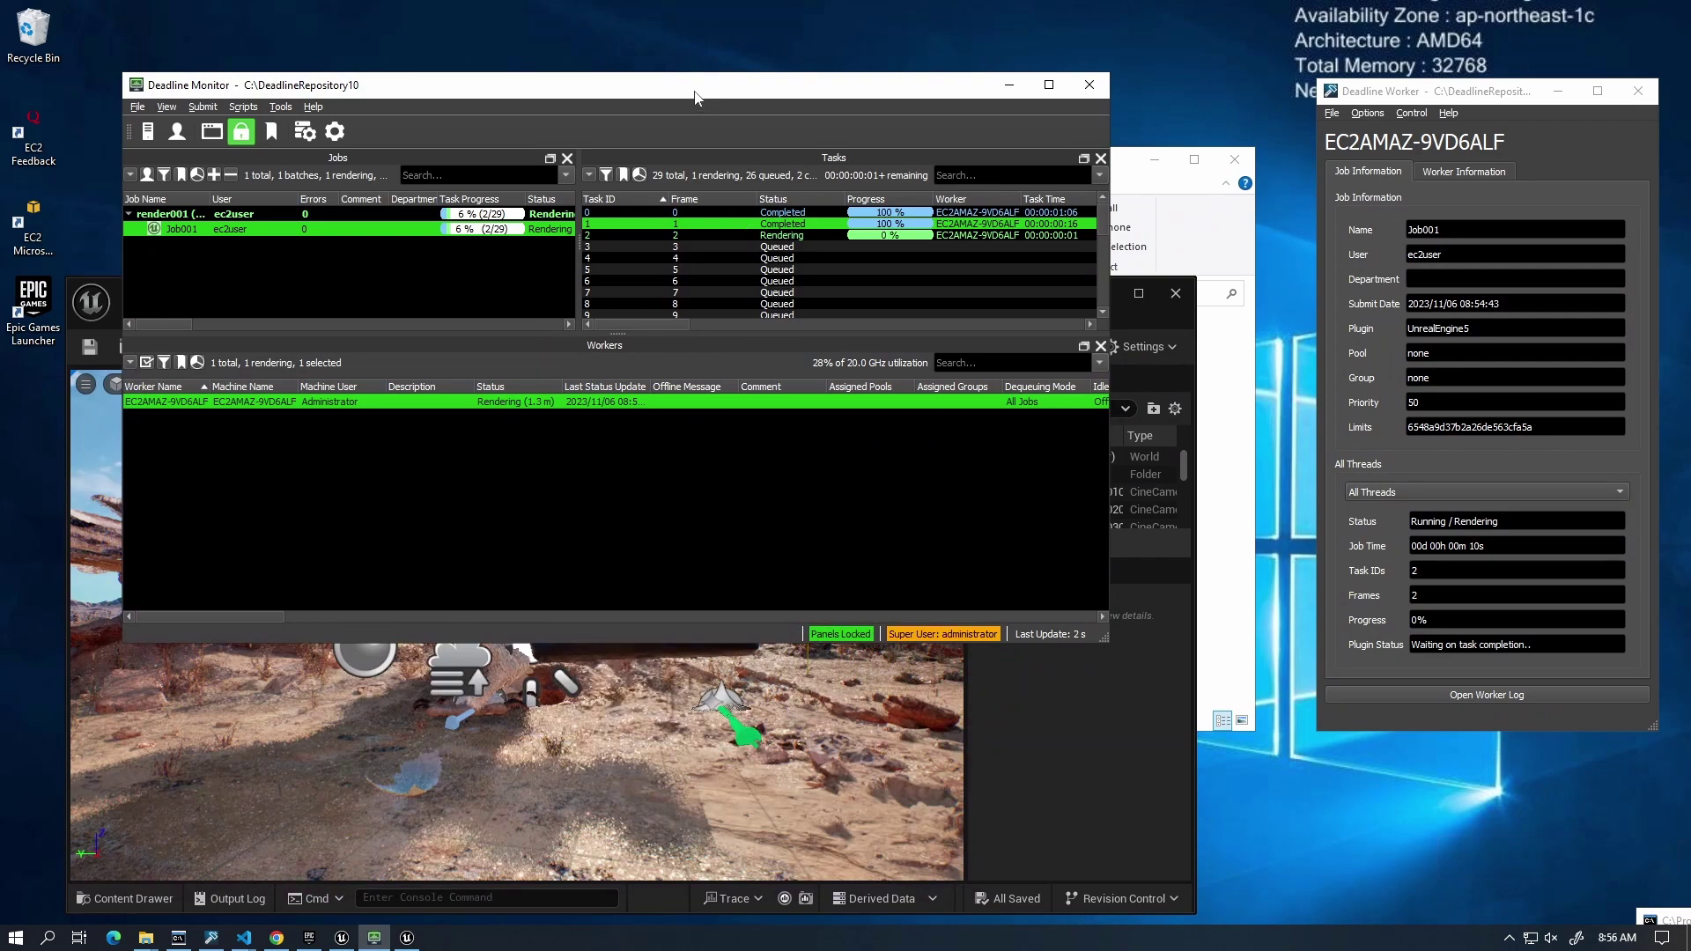
drag(695, 97, 702, 754)
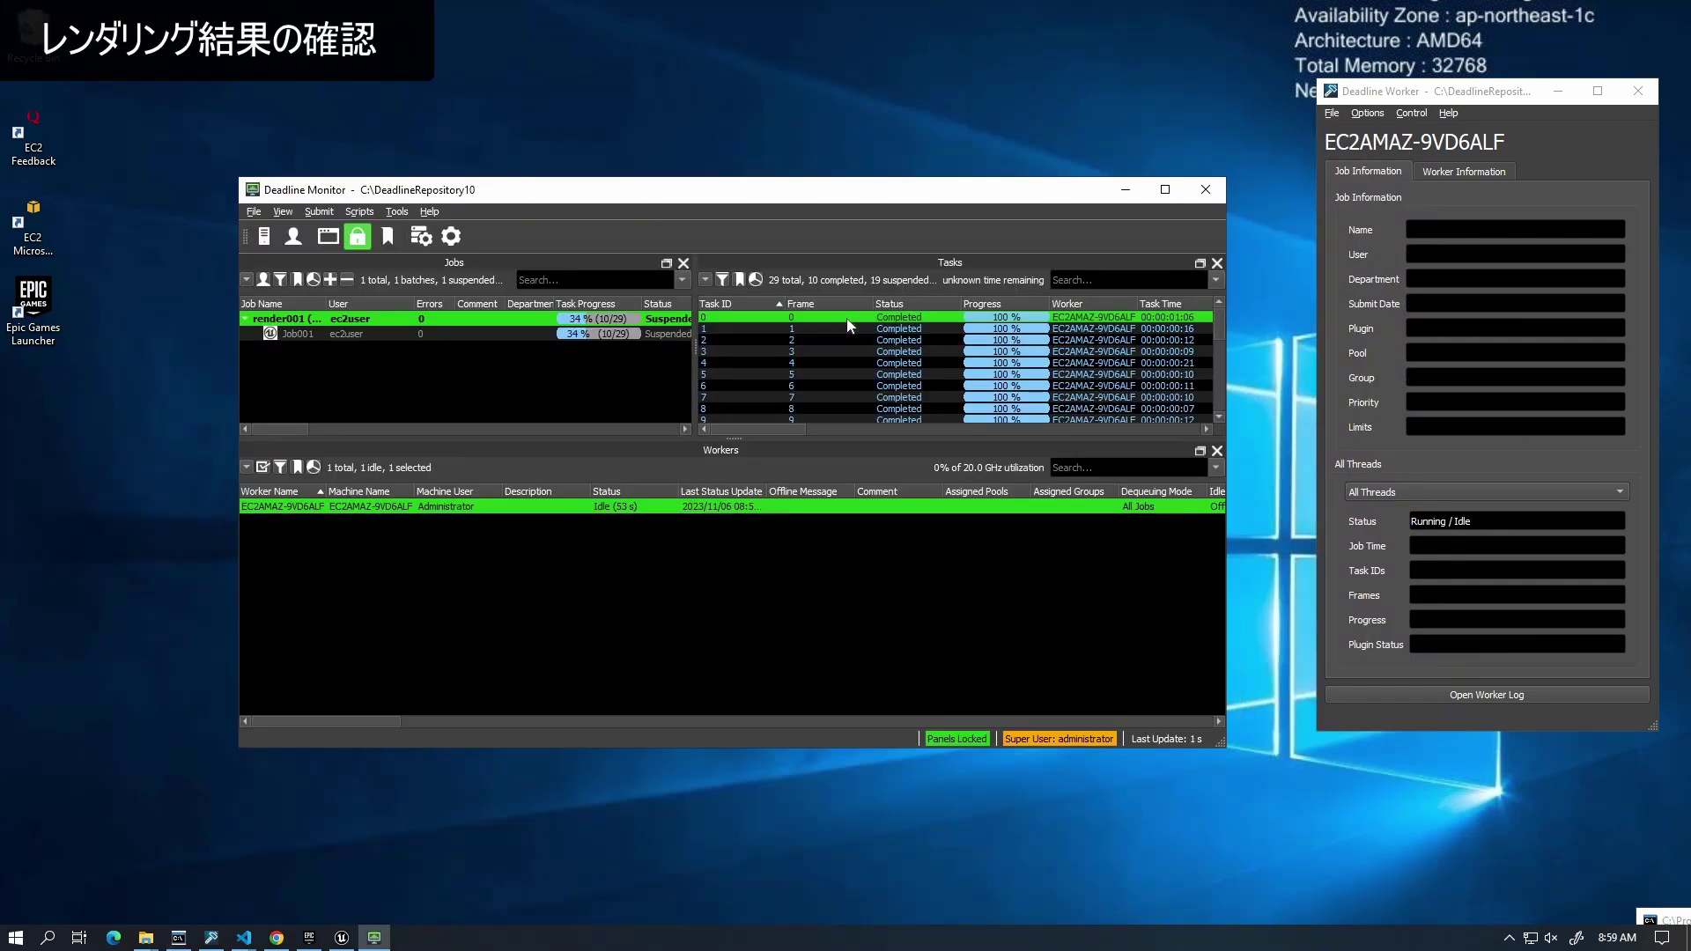
Step: Explore the MovieRenders output folder of task 0 in File Explorer and open Main_SEQ.0001.jpeg in djv
right_click(850, 326)
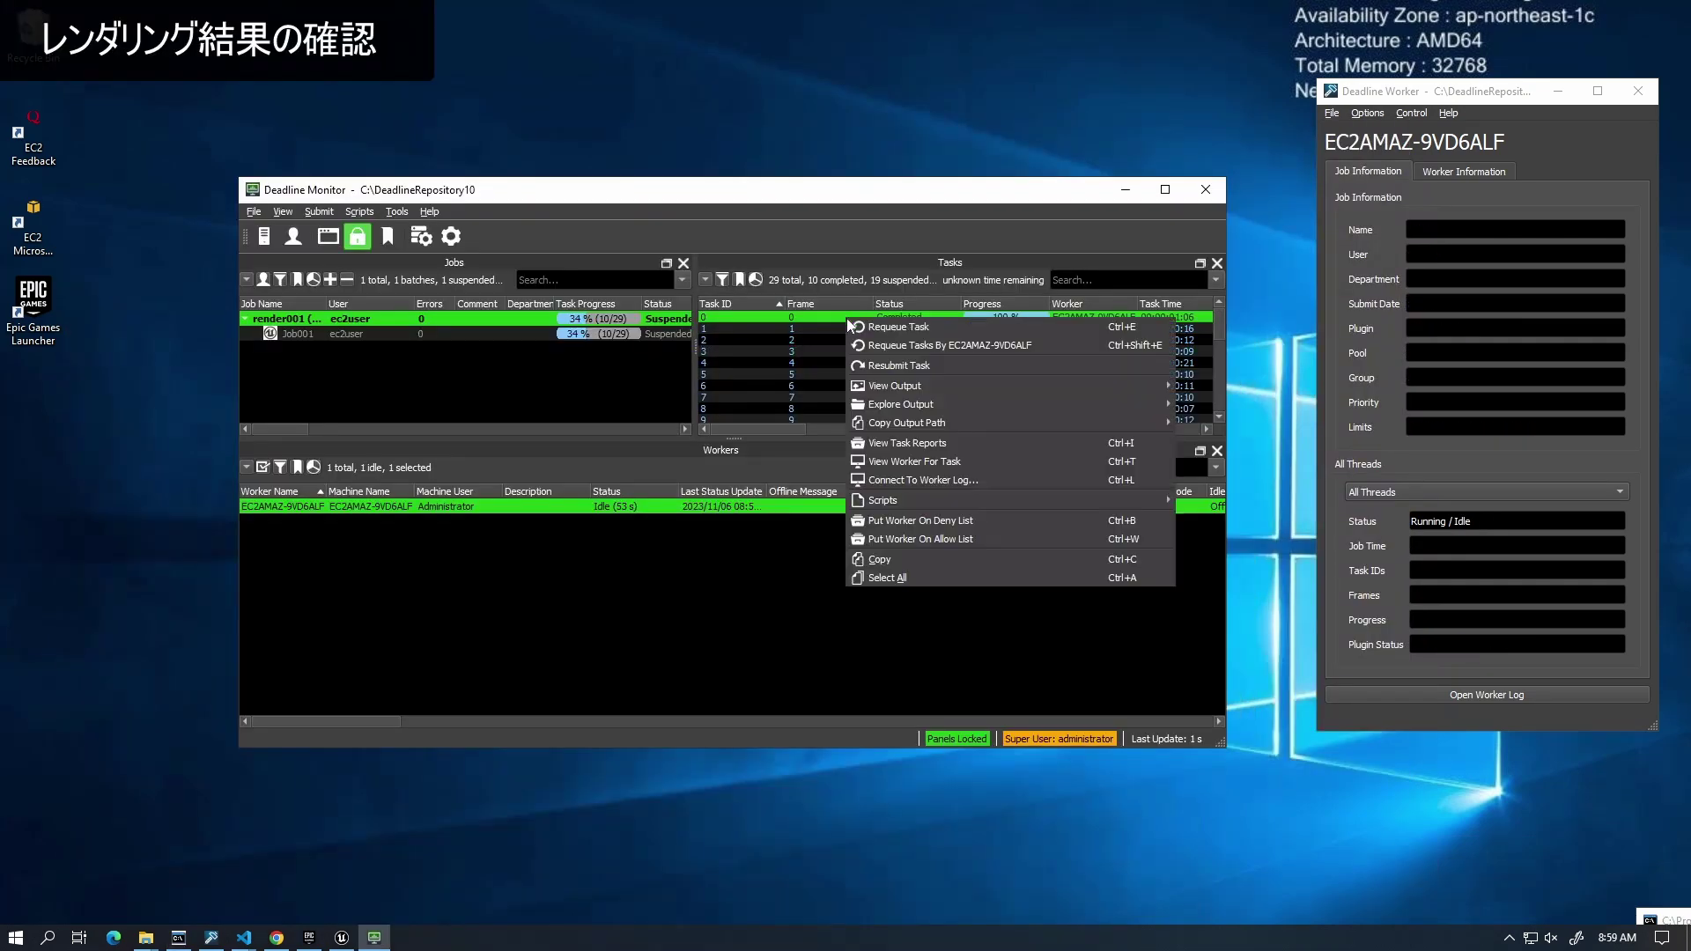
mouse_move(937, 405)
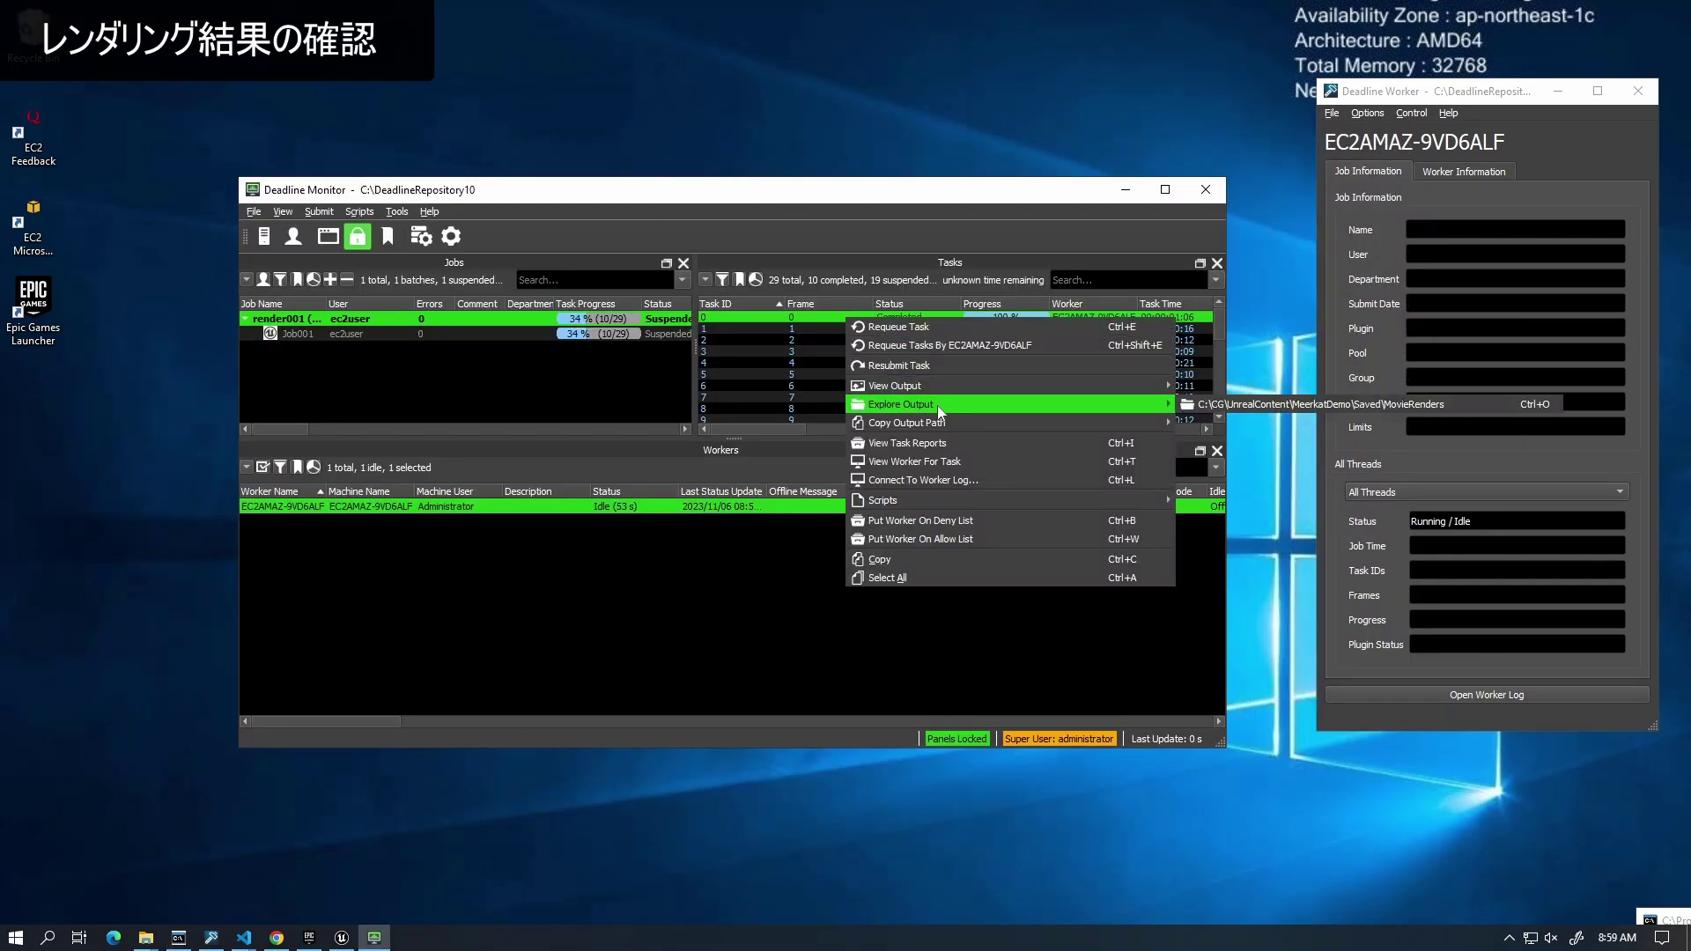
click(1187, 405)
click(630, 281)
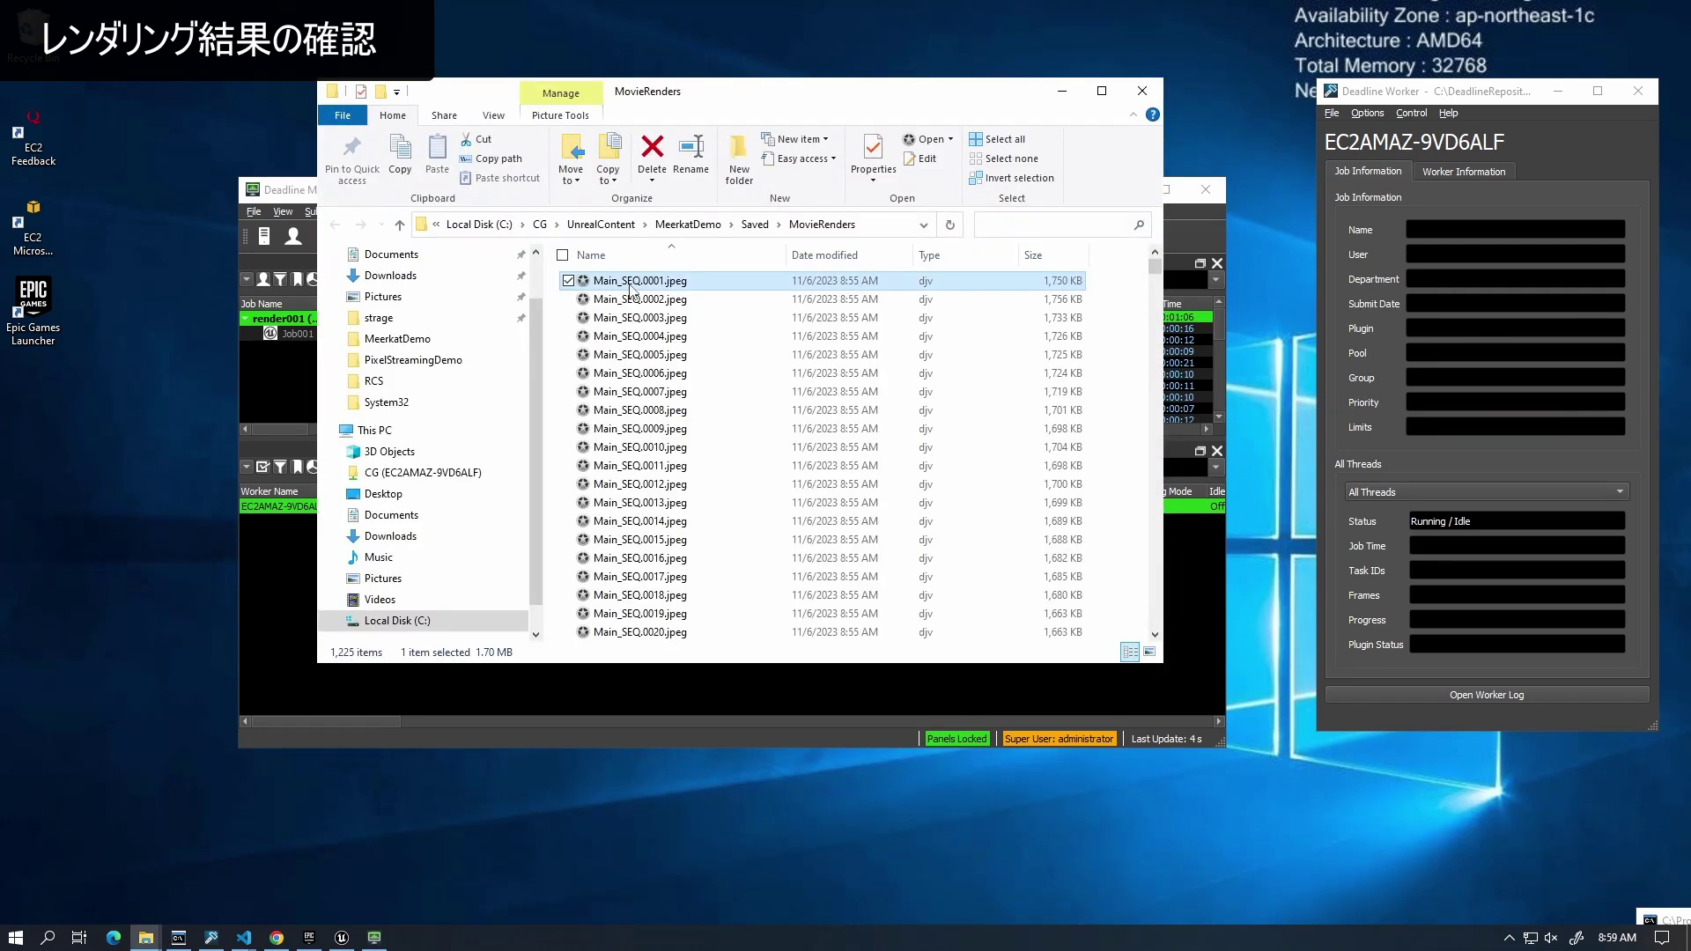
double_click(630, 282)
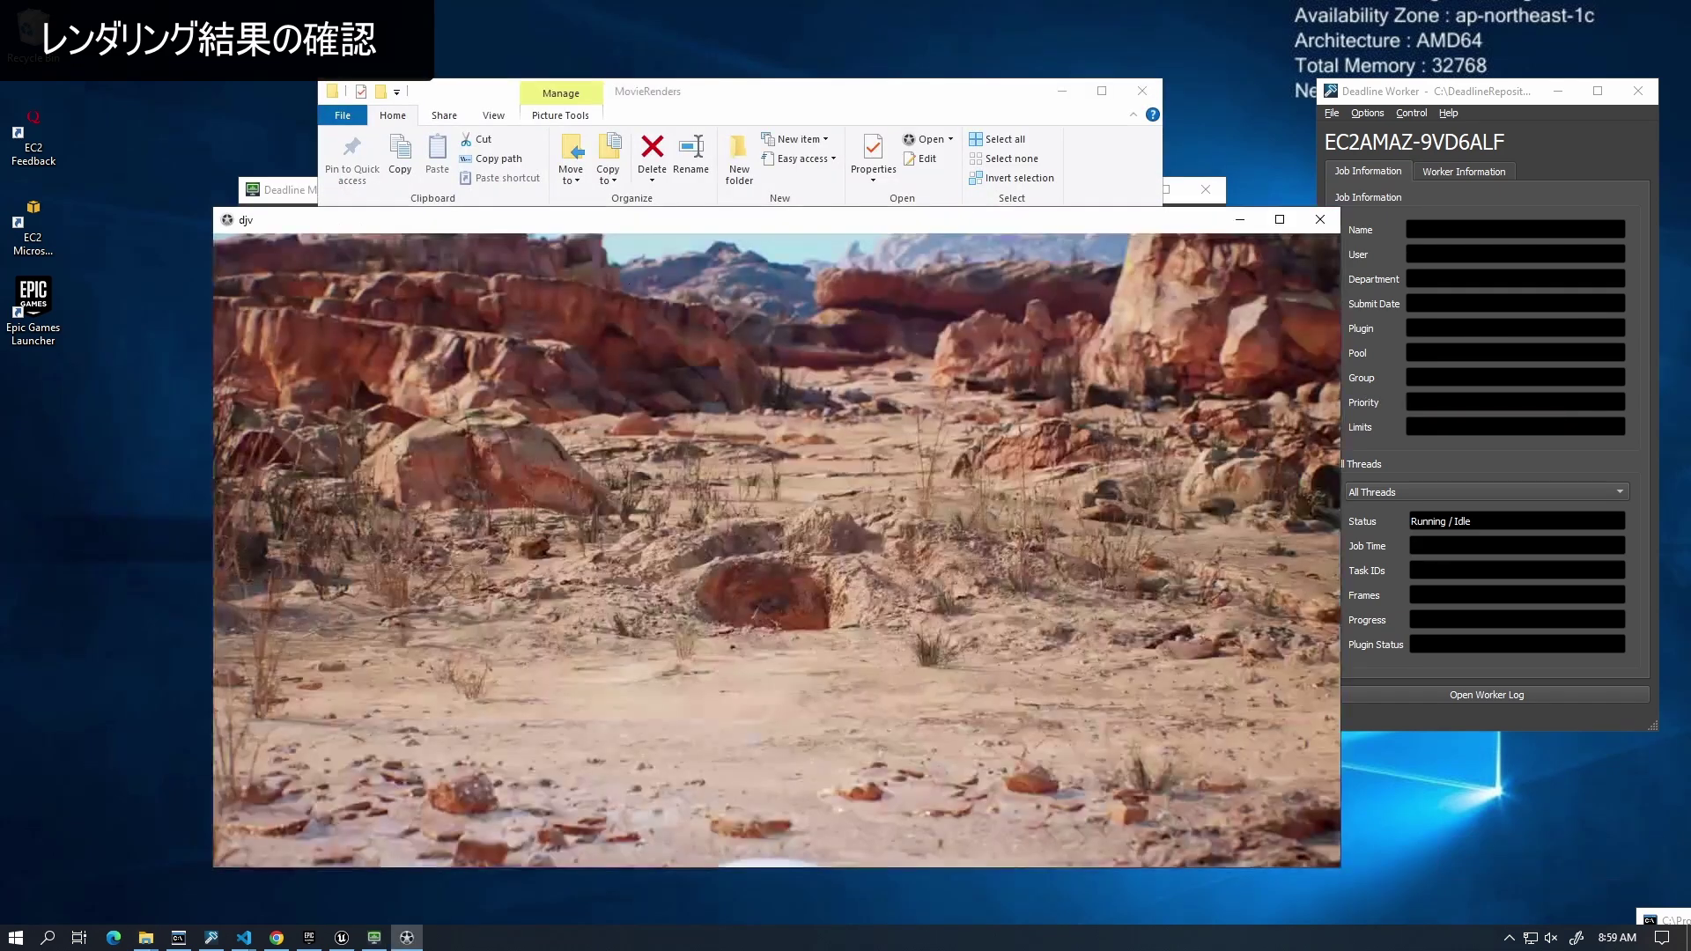
Step: Review the rendered Main_SEQ image sequence in djv by playing it, stopping playback, and scrubbing along the timeline
drag(665, 220, 659, 131)
click(302, 737)
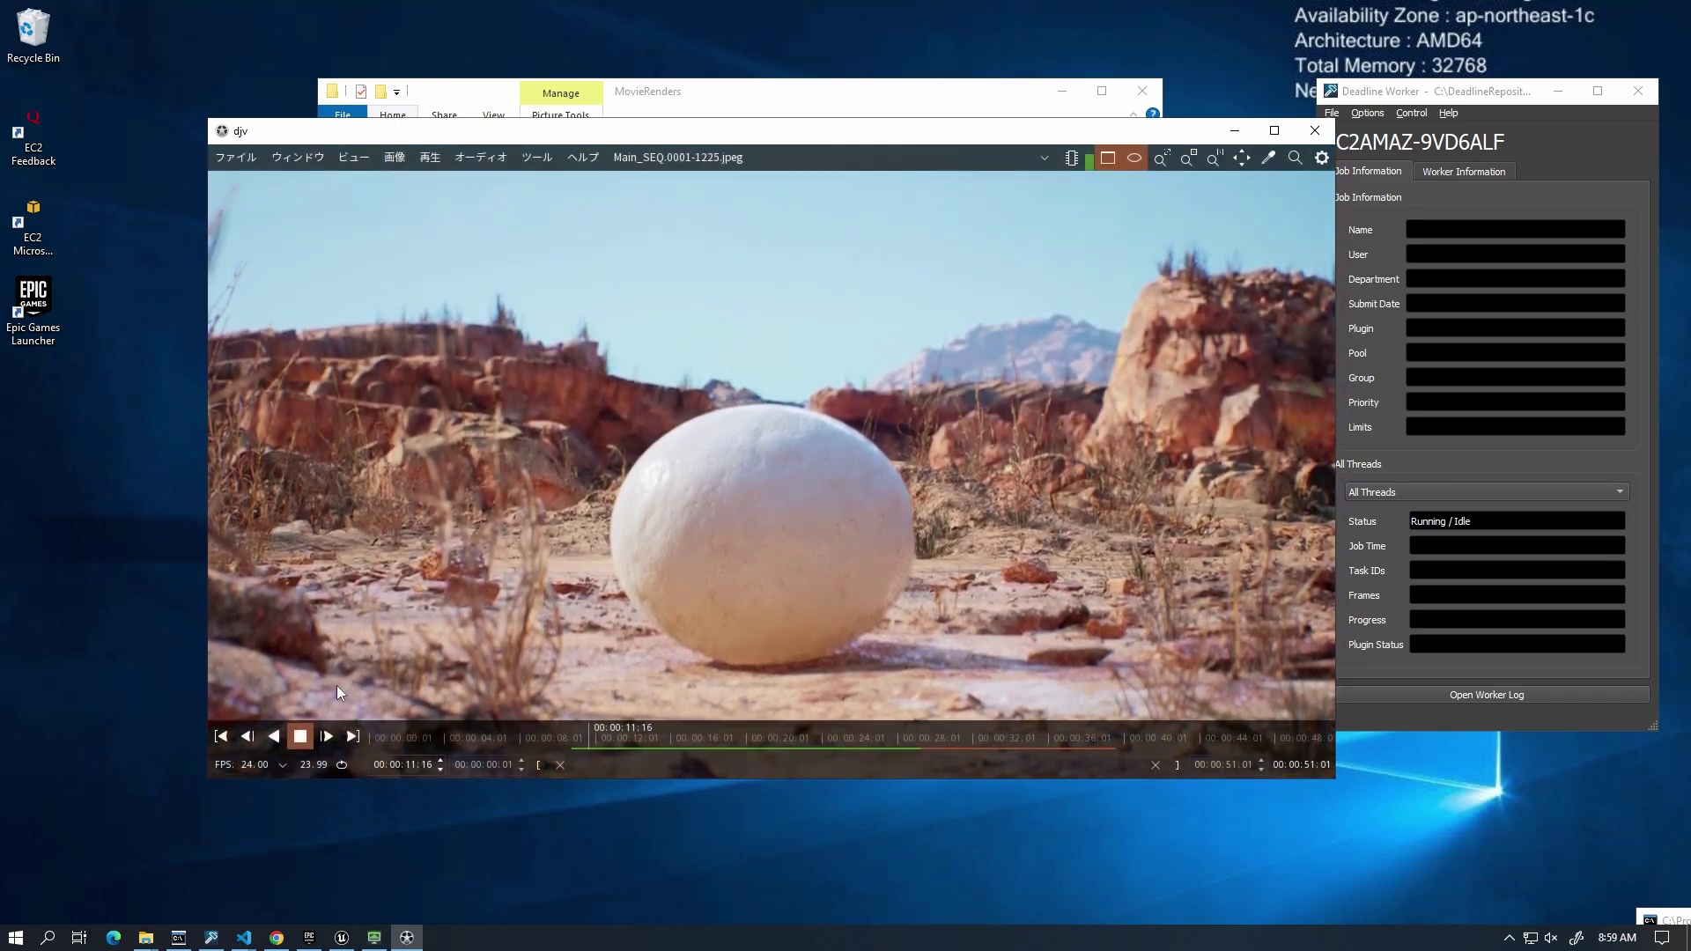
click(300, 736)
drag(662, 744, 746, 722)
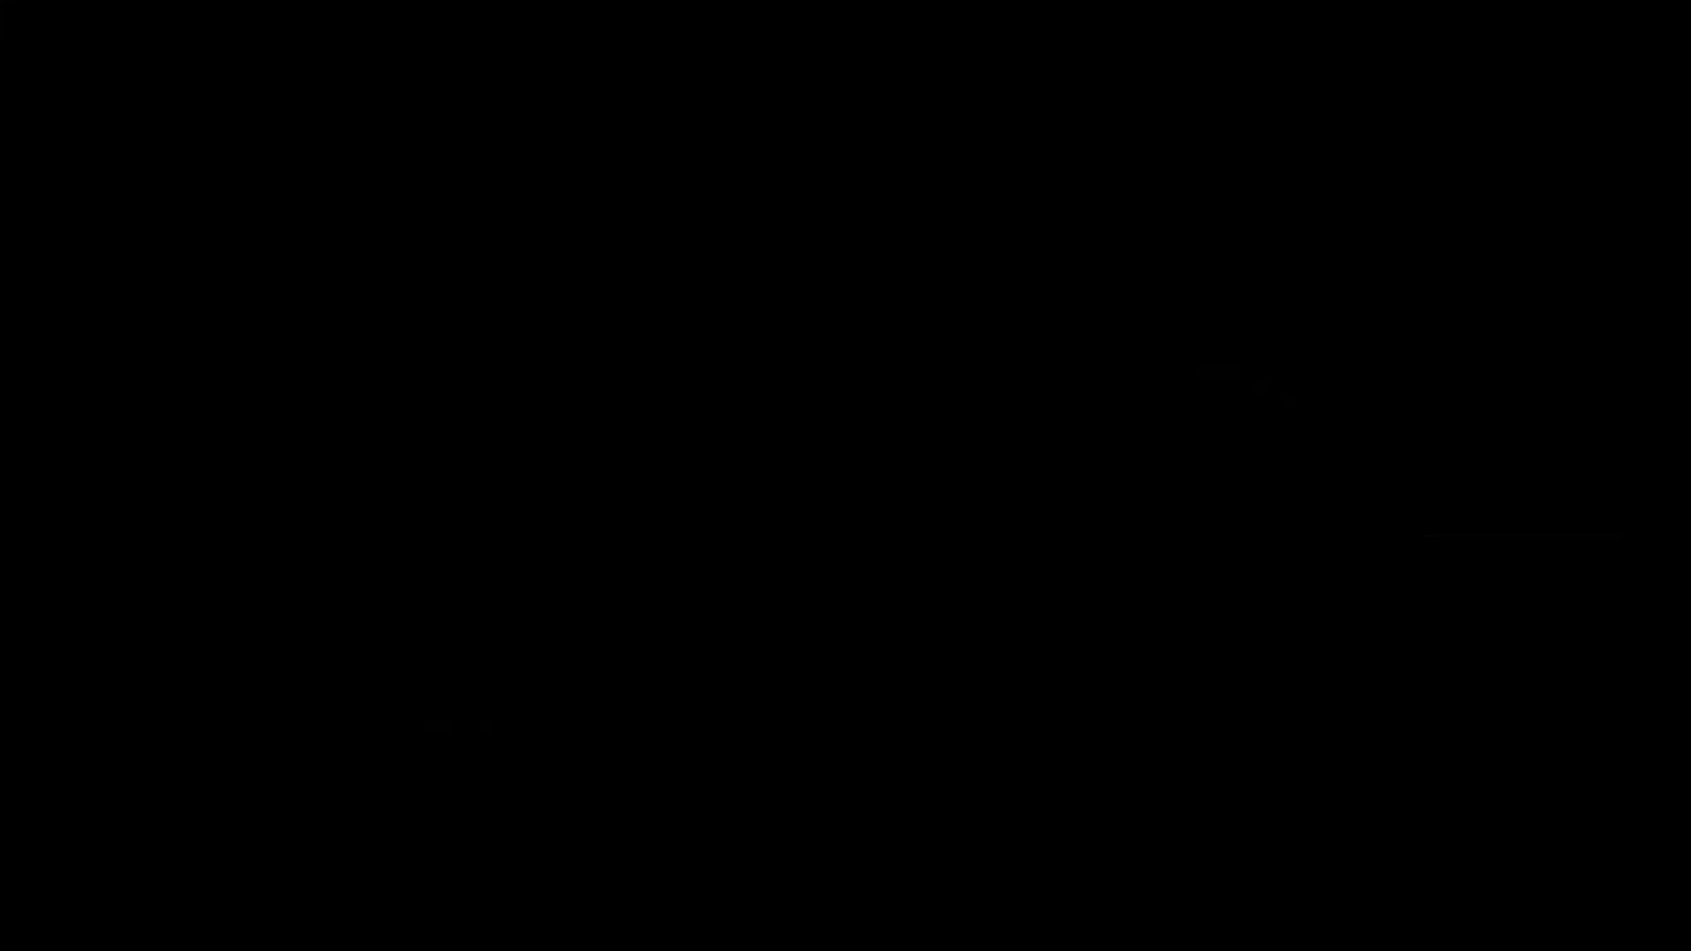